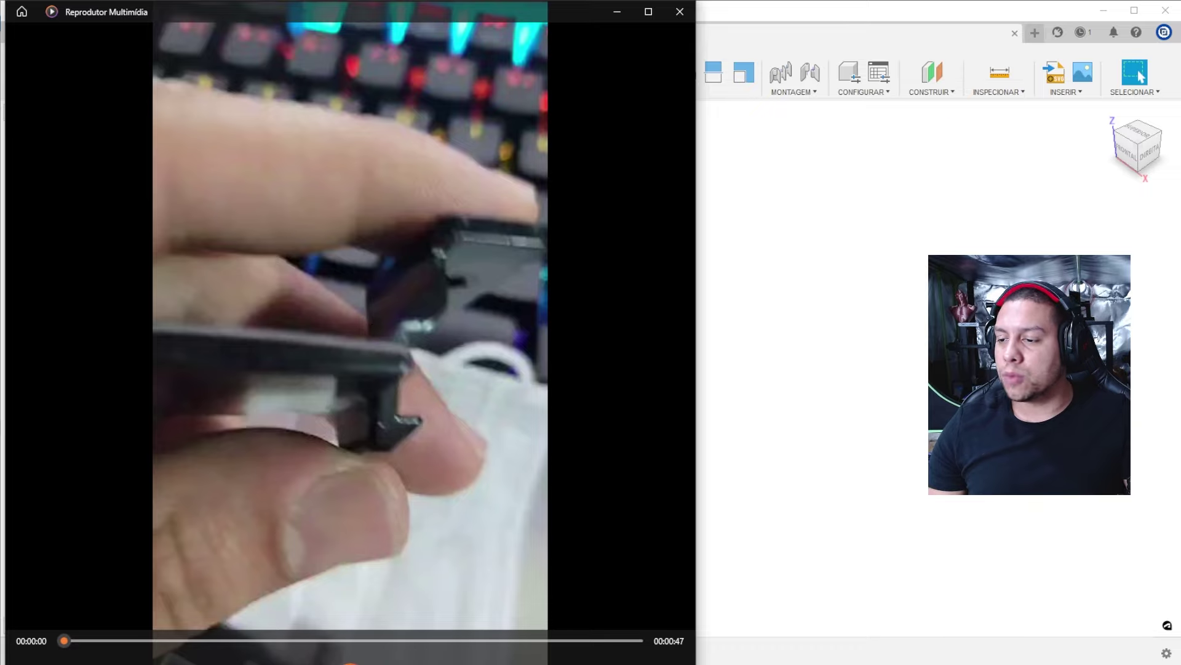
Play the latch reference video, rewind it a few seconds, then close the player.
{"action": "key", "text": "space"}
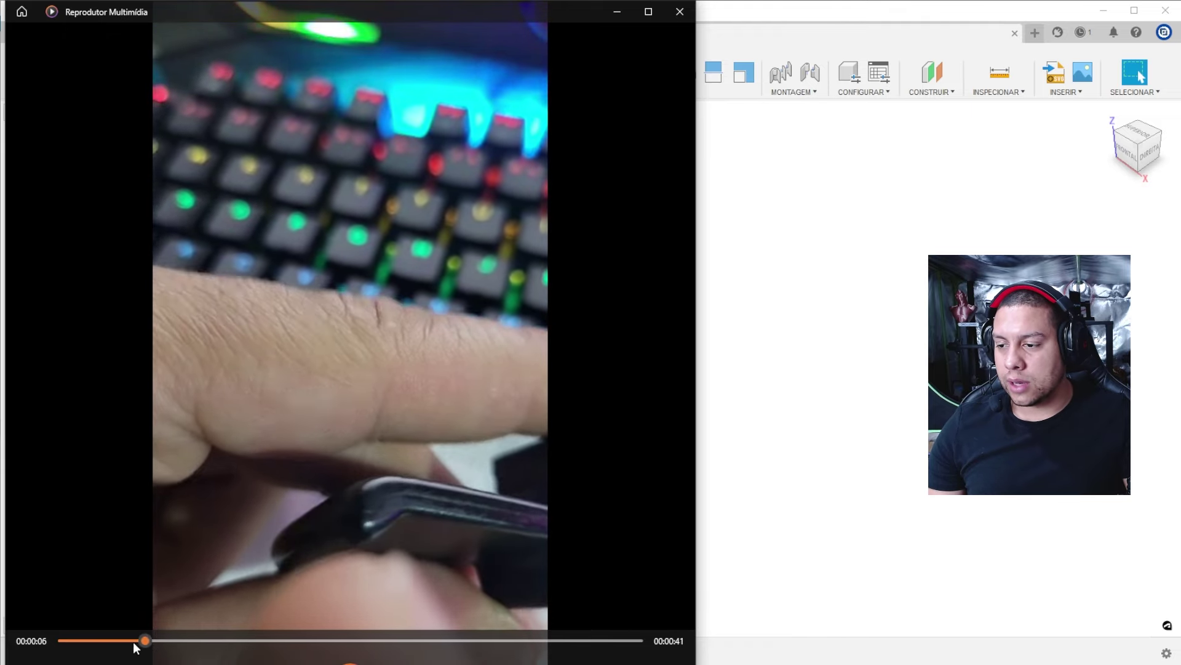
{"action": "left_click_drag", "start_coordinate": [133, 641], "coordinate": [115, 644]}
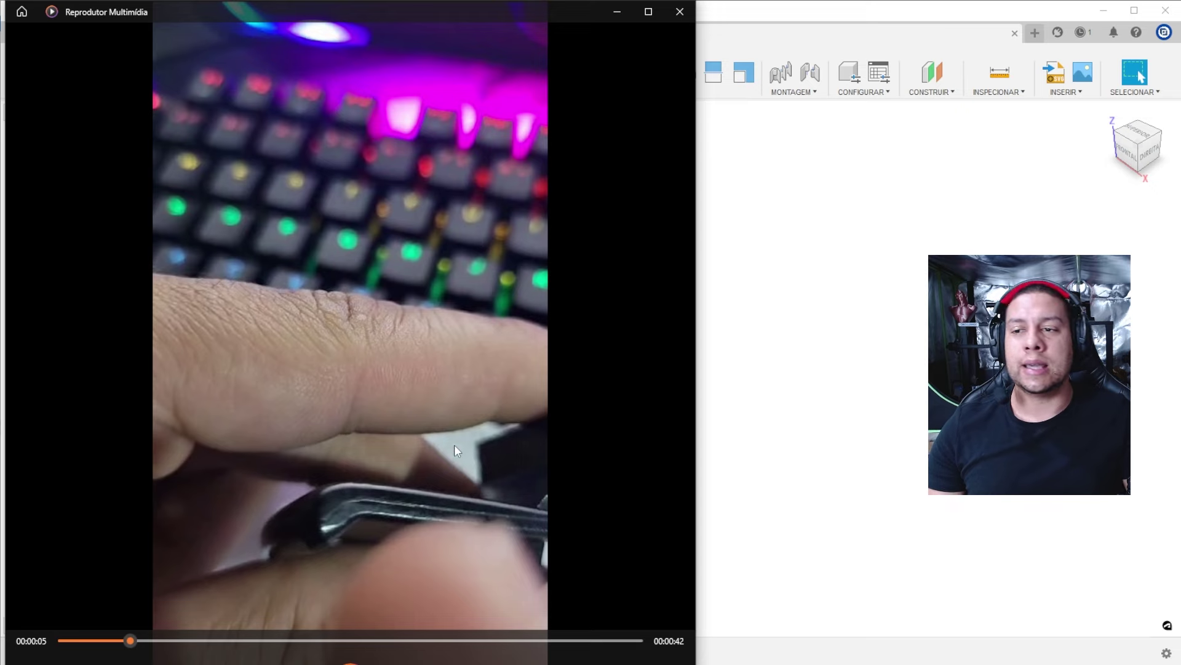
{"action": "left_click", "coordinate": [679, 12]}
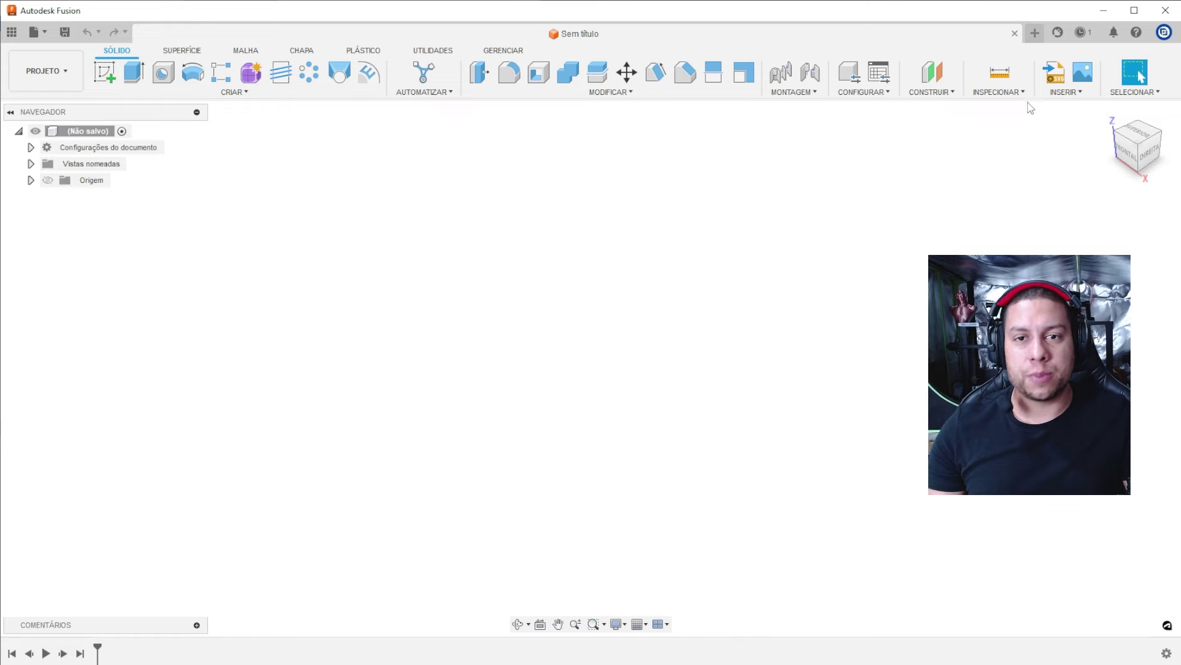
Insert the WhatsApp hand photo of the latch as a canvas on the XZ plane.
{"action": "left_click", "coordinate": [1064, 91]}
{"action": "left_click", "coordinate": [1074, 129]}
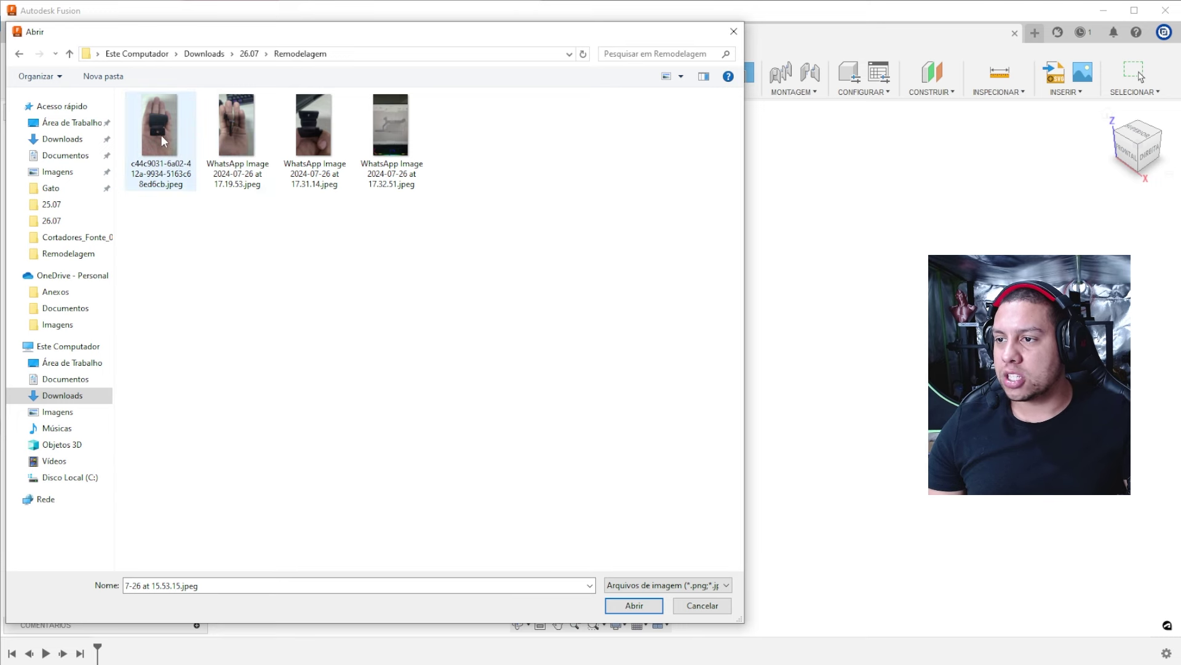
{"action": "left_click", "coordinate": [231, 127]}
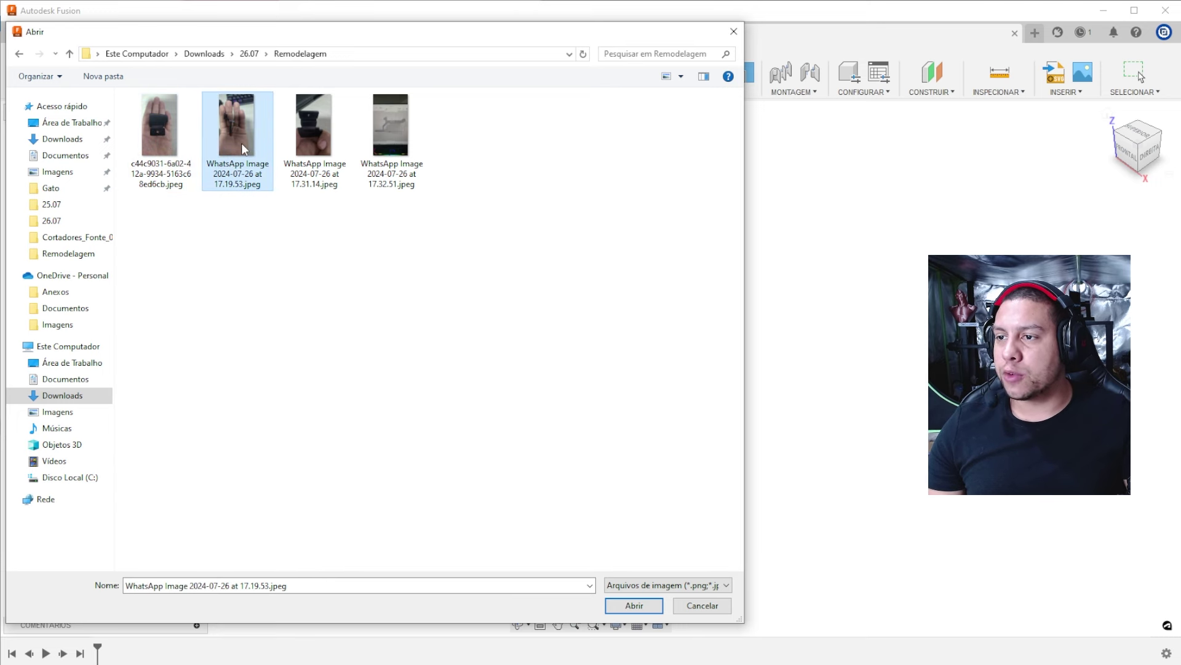
{"action": "double_click", "coordinate": [241, 141]}
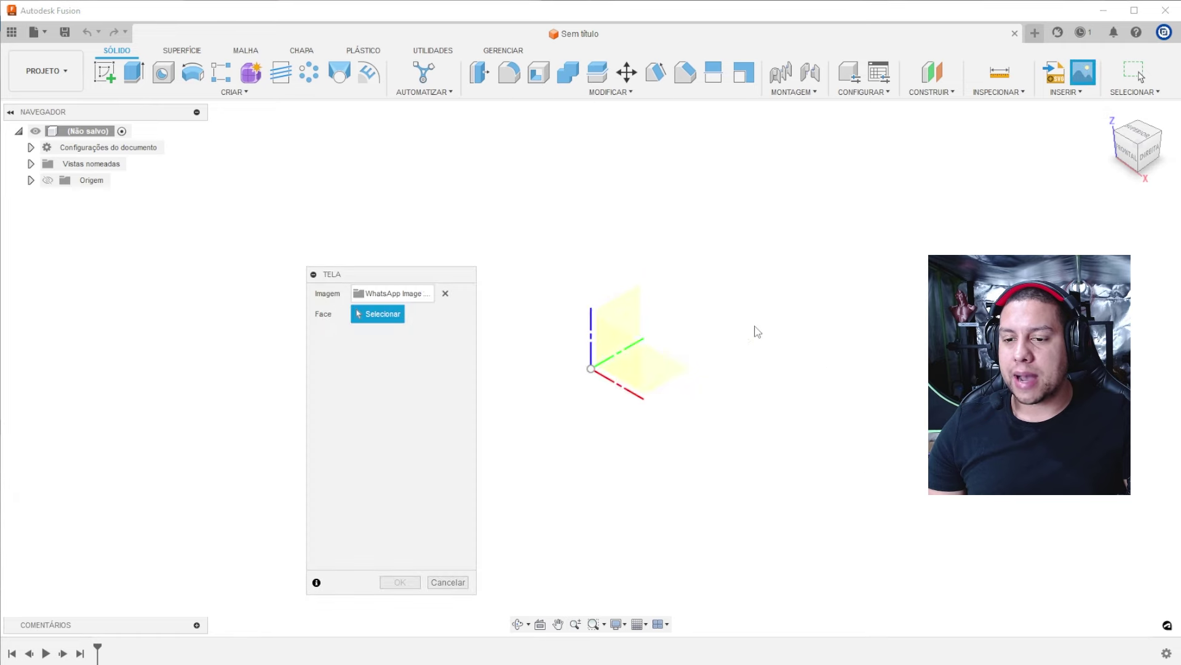
{"action": "left_click", "coordinate": [628, 326]}
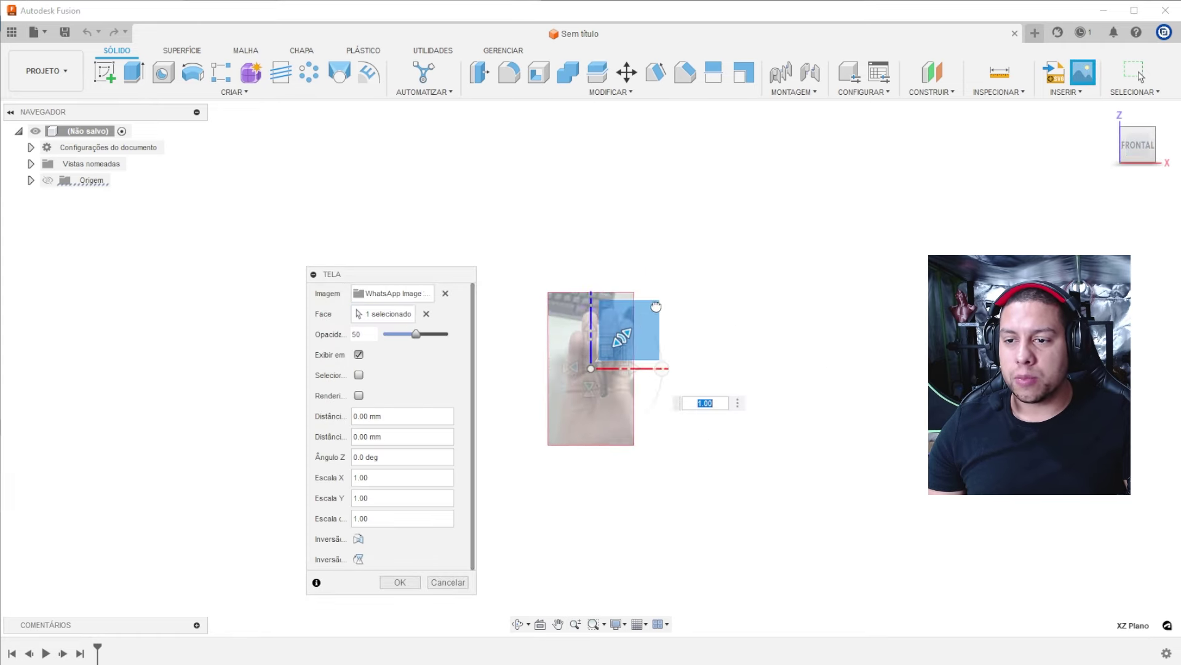
Enlarge the photo, turn it horizontal and confirm the canvas at 50 opacity.
{"action": "left_click_drag", "start_coordinate": [680, 323], "coordinate": [719, 372]}
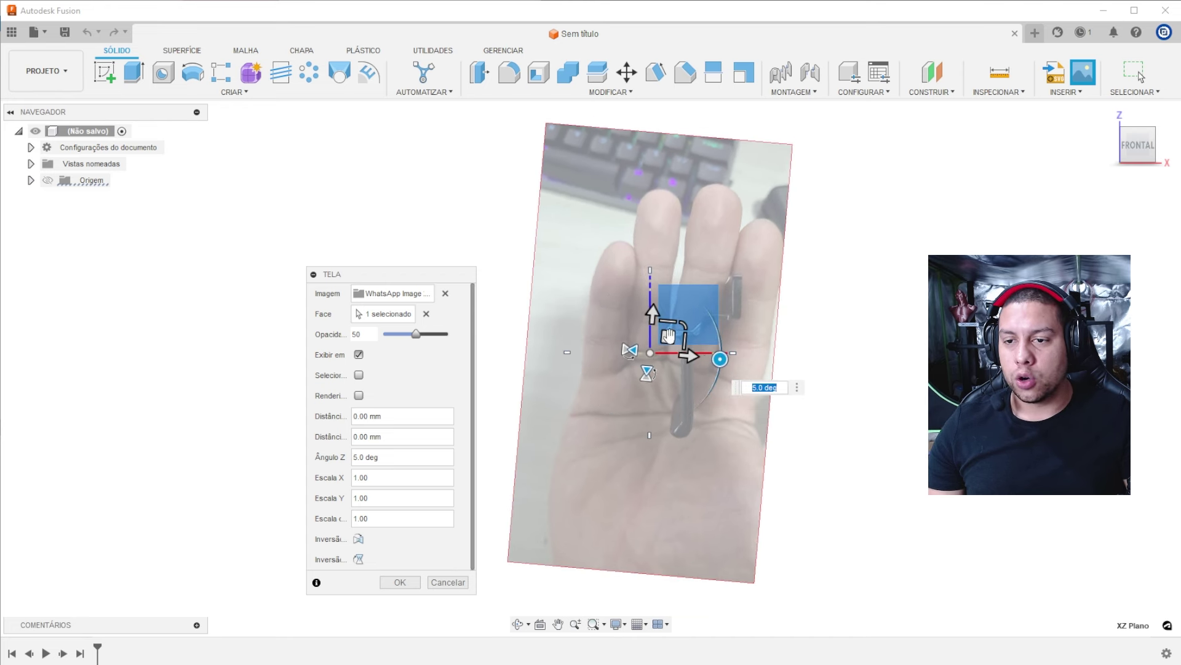
{"action": "mouse_move", "coordinate": [617, 331]}
{"action": "left_mouse_down"}
{"action": "mouse_move", "coordinate": [608, 339]}
{"action": "mouse_move", "coordinate": [635, 407]}
{"action": "mouse_move", "coordinate": [585, 400]}
{"action": "left_mouse_up"}
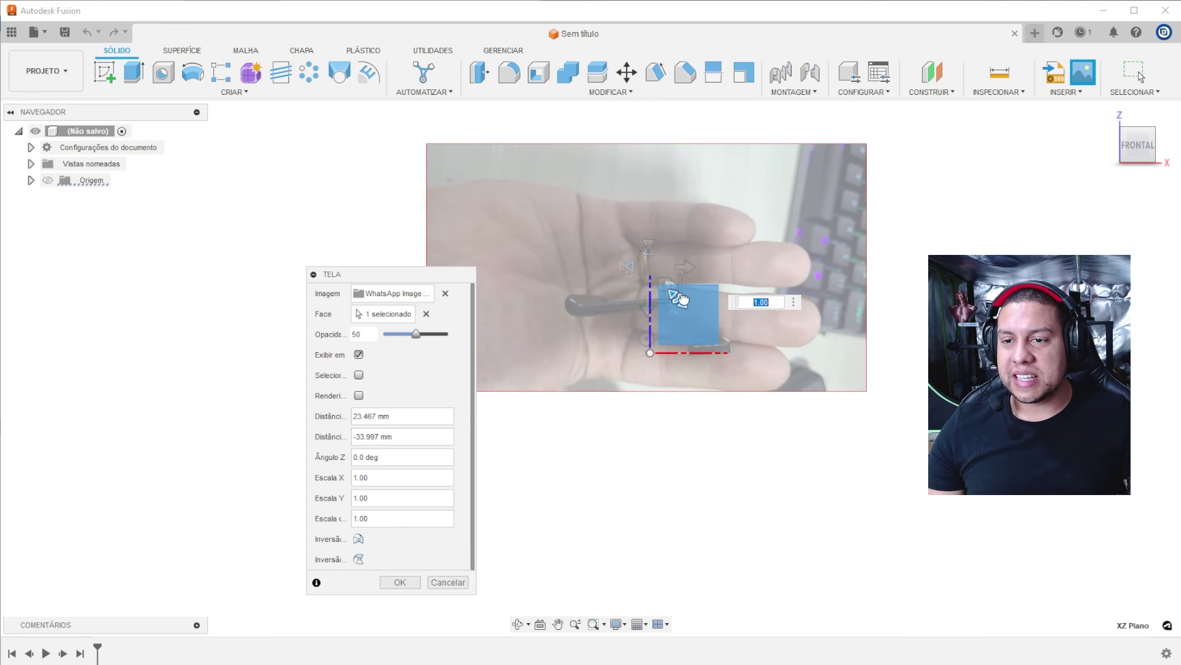
{"action": "mouse_move", "coordinate": [677, 298]}
{"action": "left_mouse_down"}
{"action": "mouse_move", "coordinate": [707, 315]}
{"action": "mouse_move", "coordinate": [640, 225]}
{"action": "left_mouse_up"}
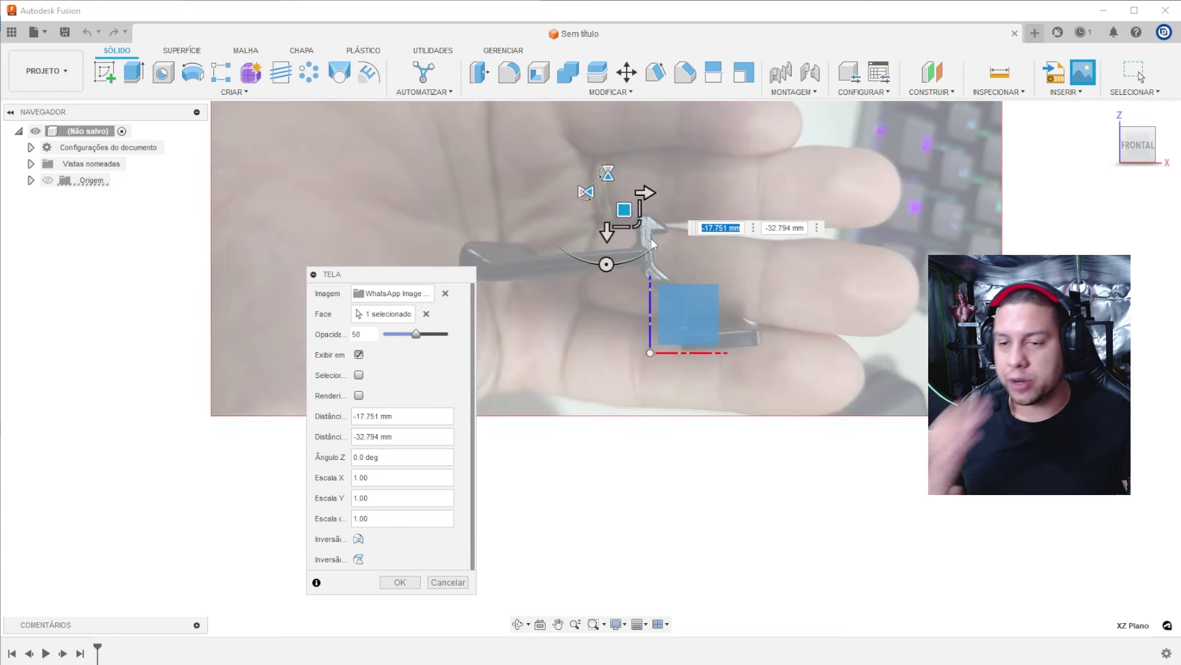
{"action": "left_click", "coordinate": [400, 581]}
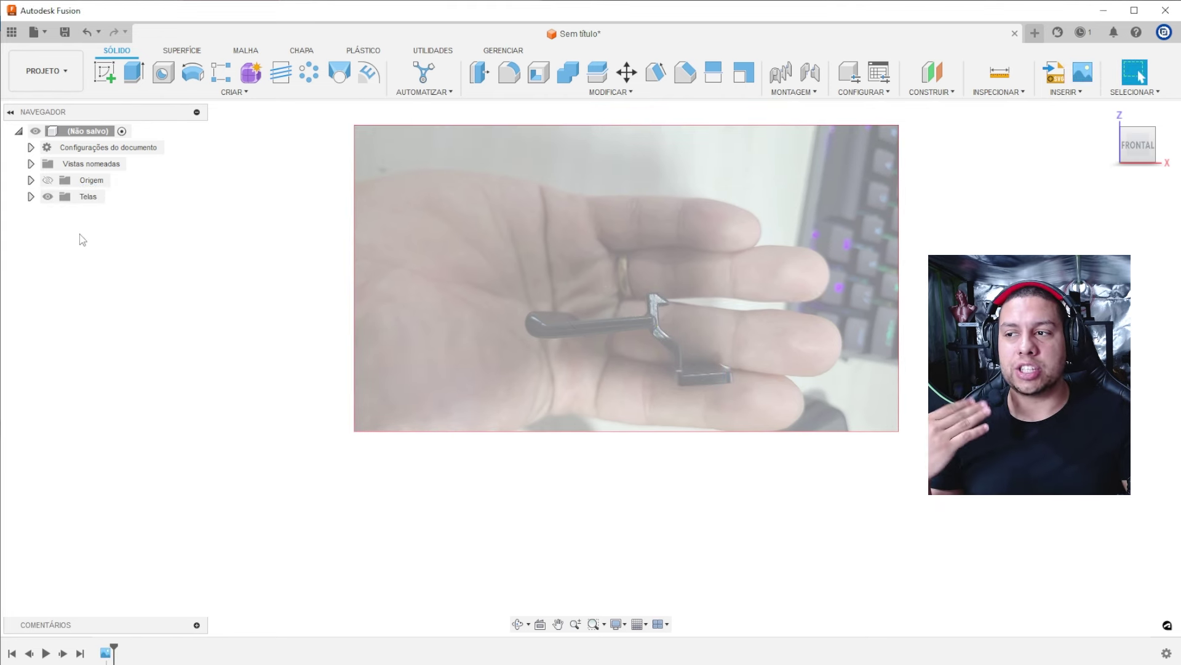
Make the Origem axes and planes visible, then preview the other open windows.
{"action": "left_click", "coordinate": [45, 181]}
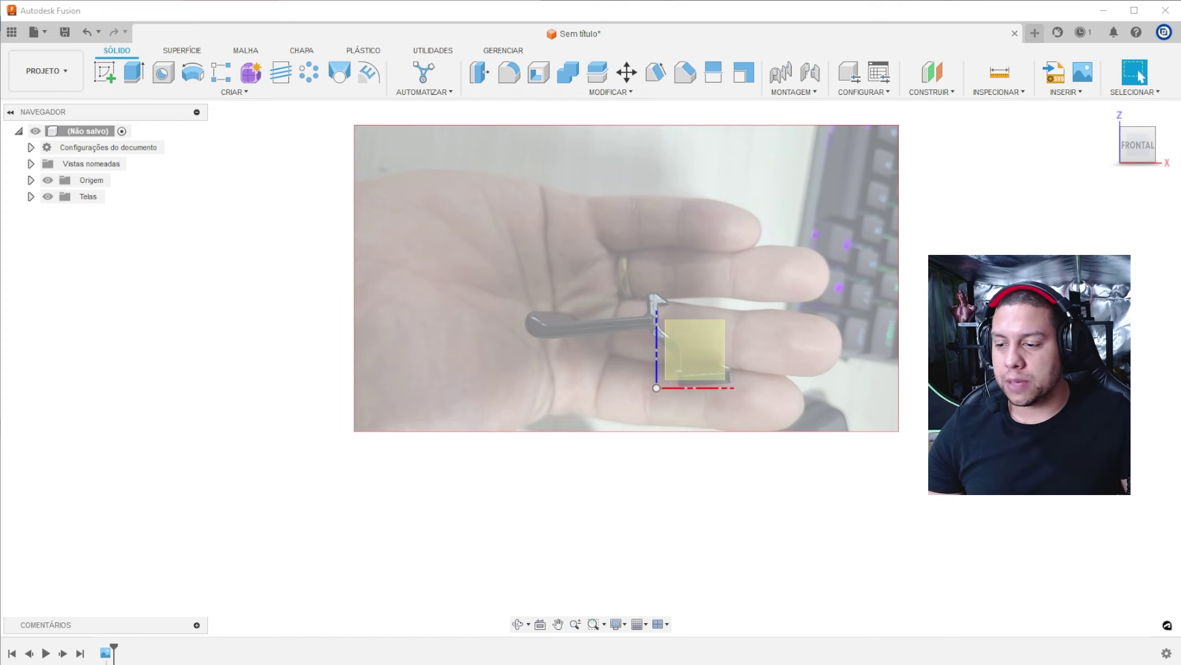
{"action": "left_click", "coordinate": [290, 661]}
Zoom into the dimensioned sketch photo to read its 53.60 length, then return to Fusion.
{"action": "left_click", "coordinate": [280, 653]}
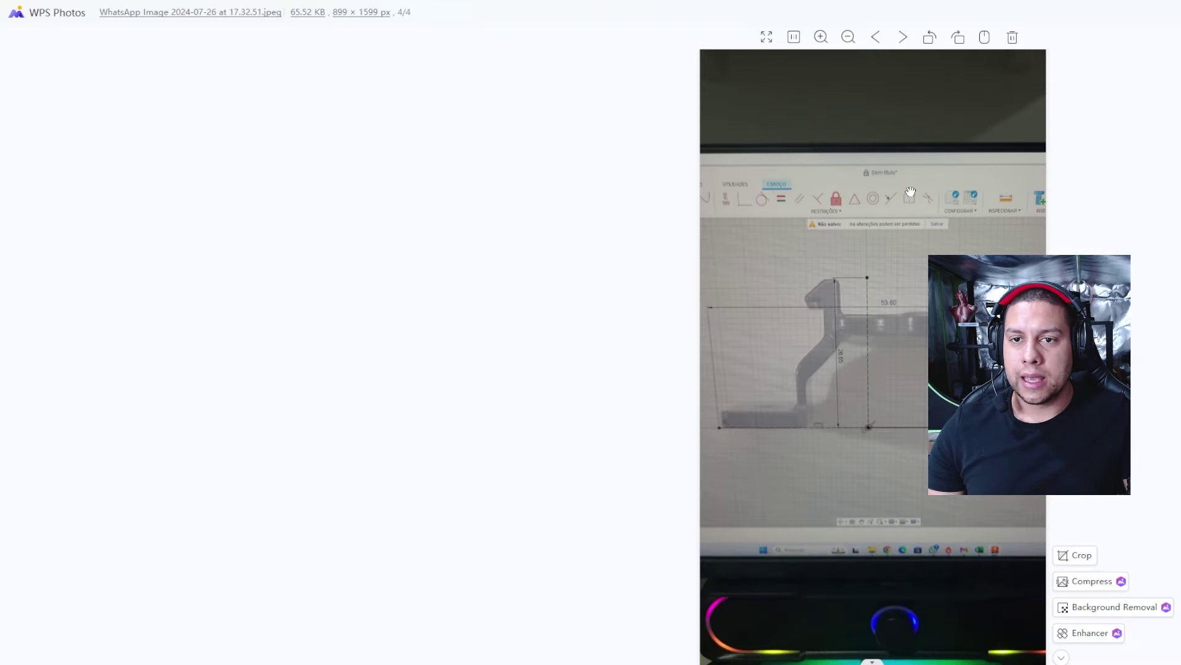
{"action": "left_click", "coordinate": [1144, 10]}
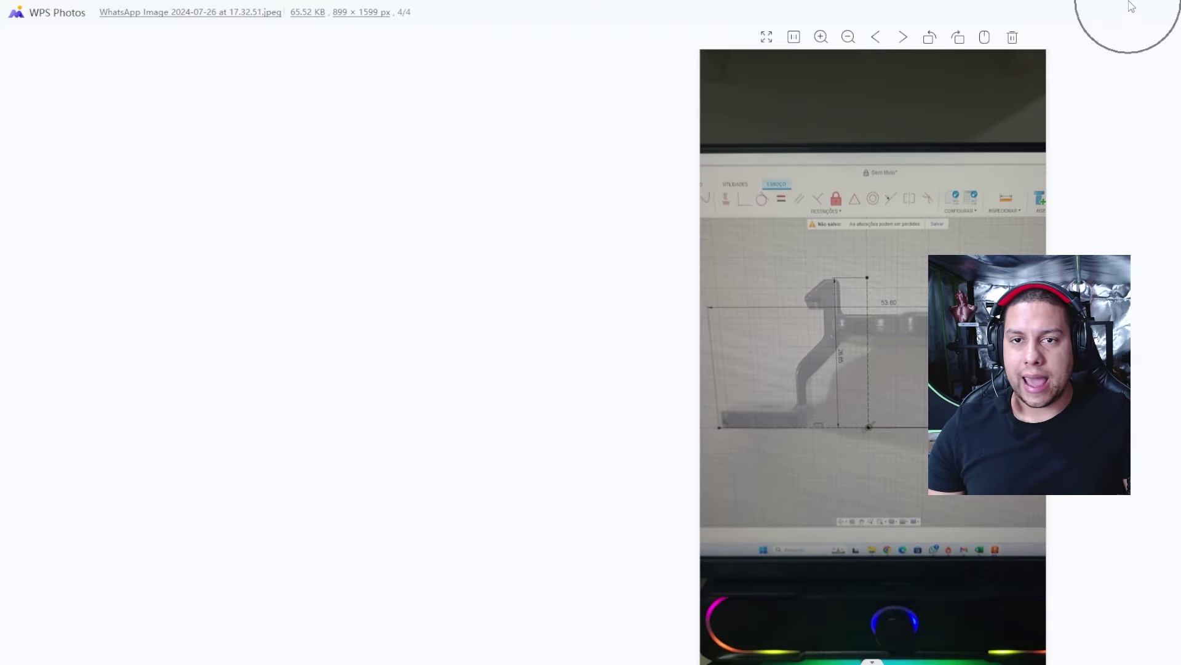
{"action": "left_click_drag", "start_coordinate": [629, 120], "coordinate": [484, 105]}
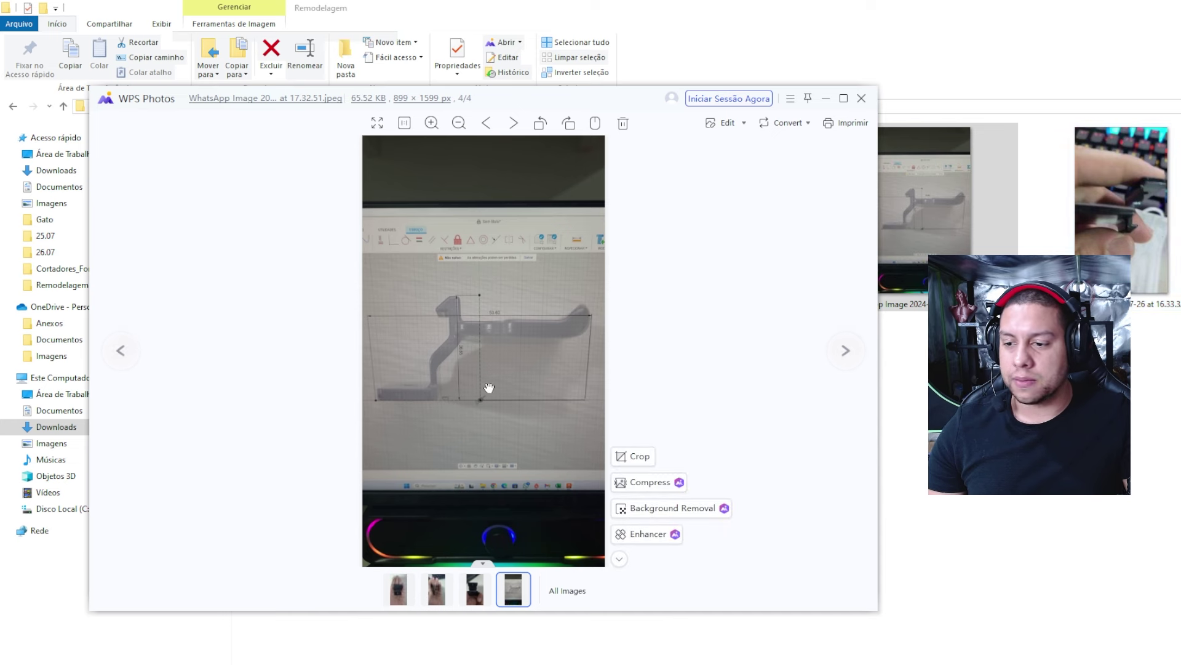
{"action": "scroll", "coordinate": [522, 375], "scroll_direction": "down", "scroll_amount": 2}
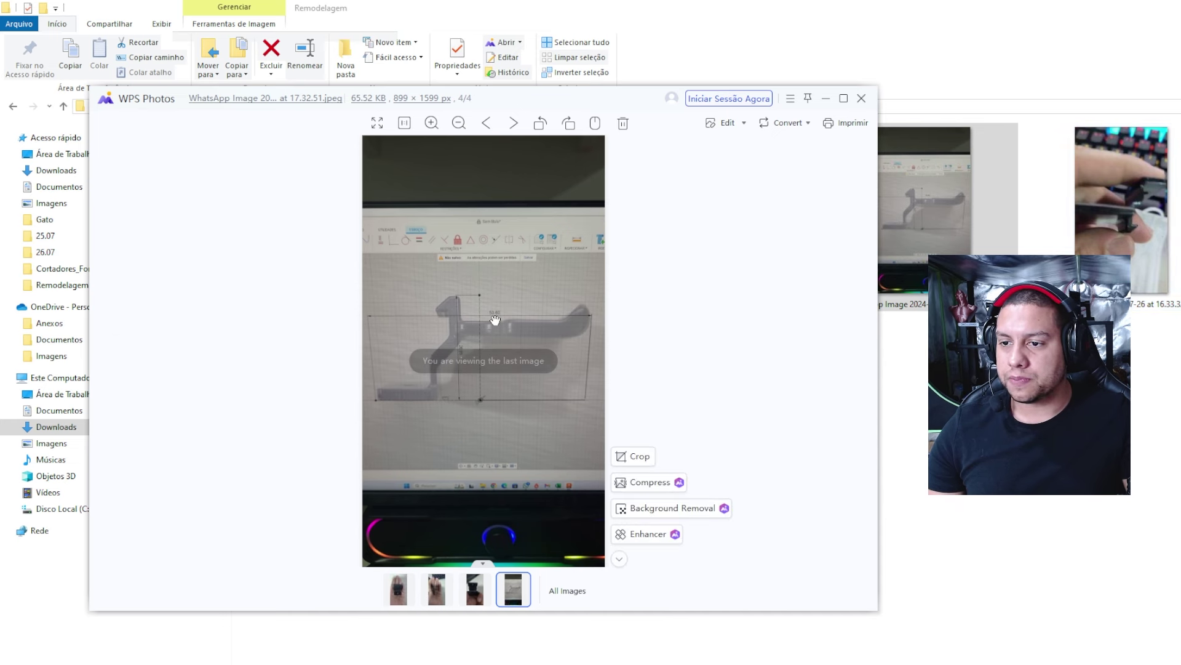
{"action": "left_click_drag", "start_coordinate": [486, 321], "coordinate": [494, 329]}
{"action": "left_click", "coordinate": [430, 123]}
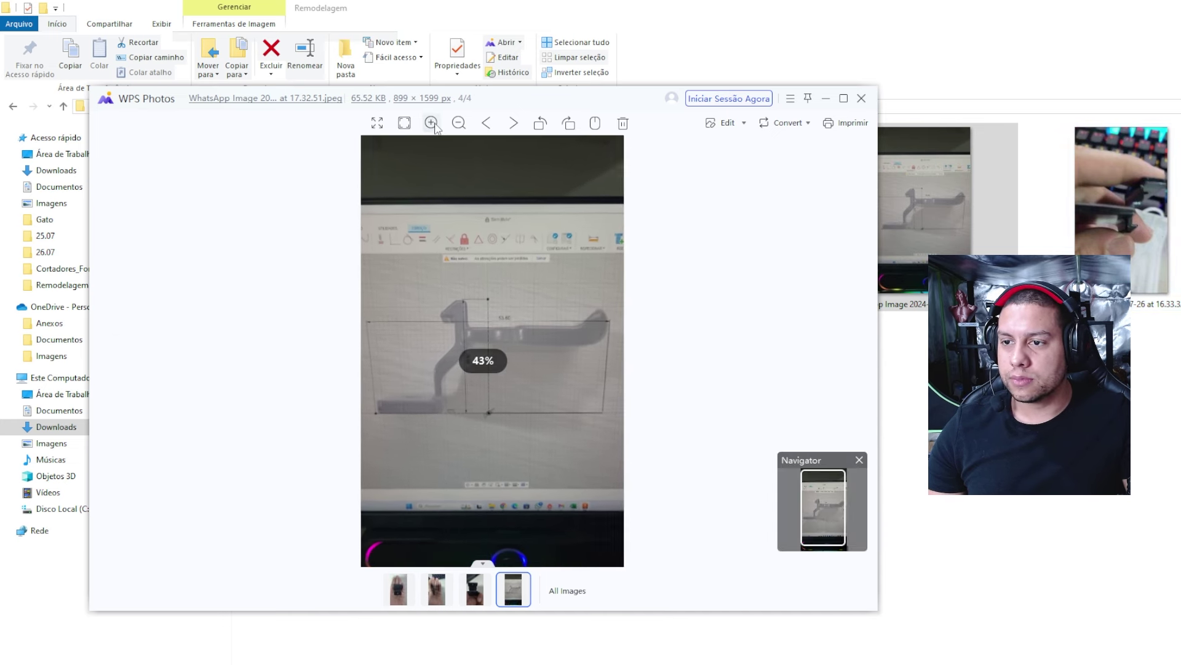
{"action": "left_click", "coordinate": [431, 124]}
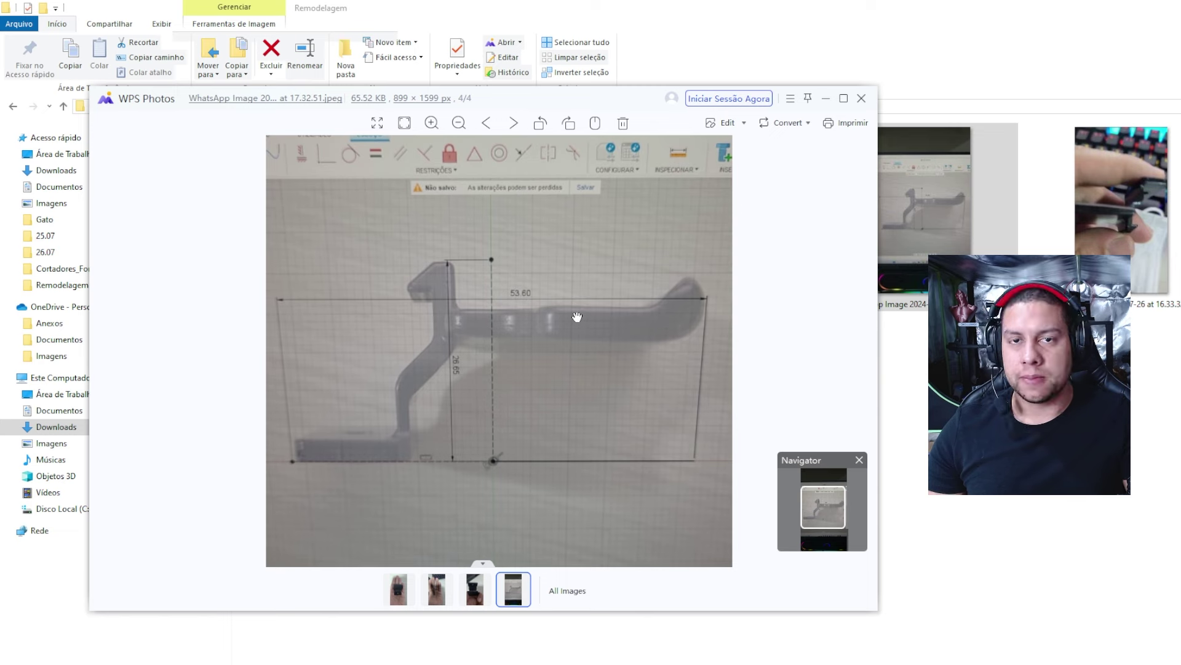
{"action": "key", "text": "Escape"}
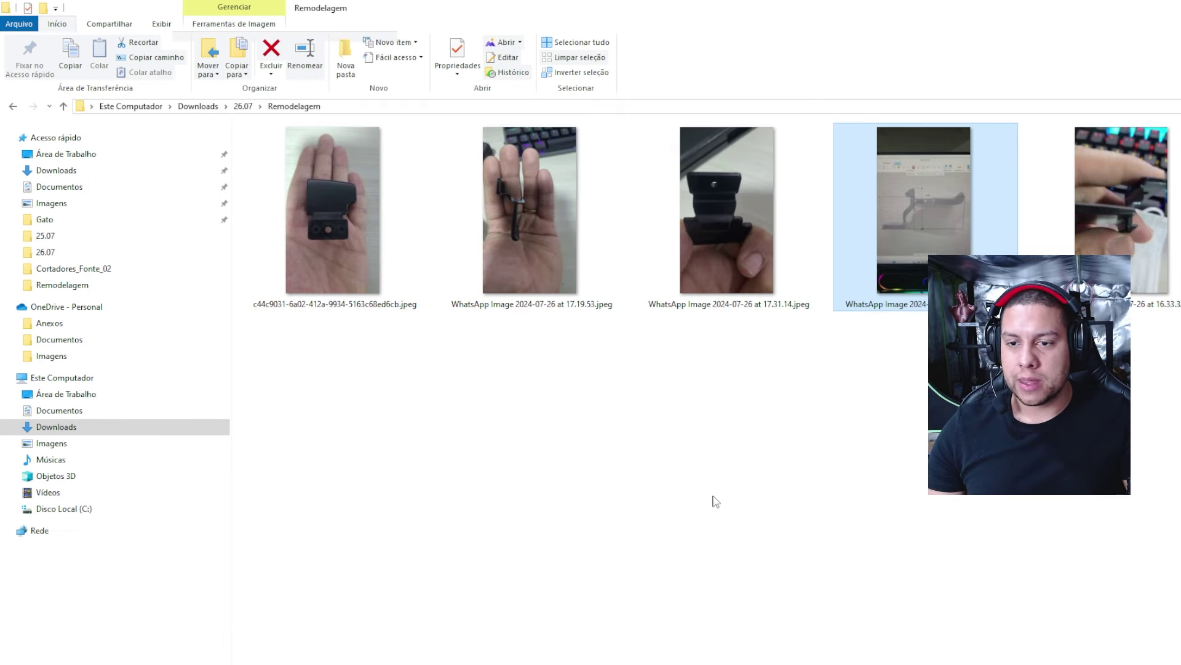
{"action": "key", "text": "alt+Tab"}
{"action": "scroll", "coordinate": [652, 355], "scroll_direction": "up", "scroll_amount": 2}
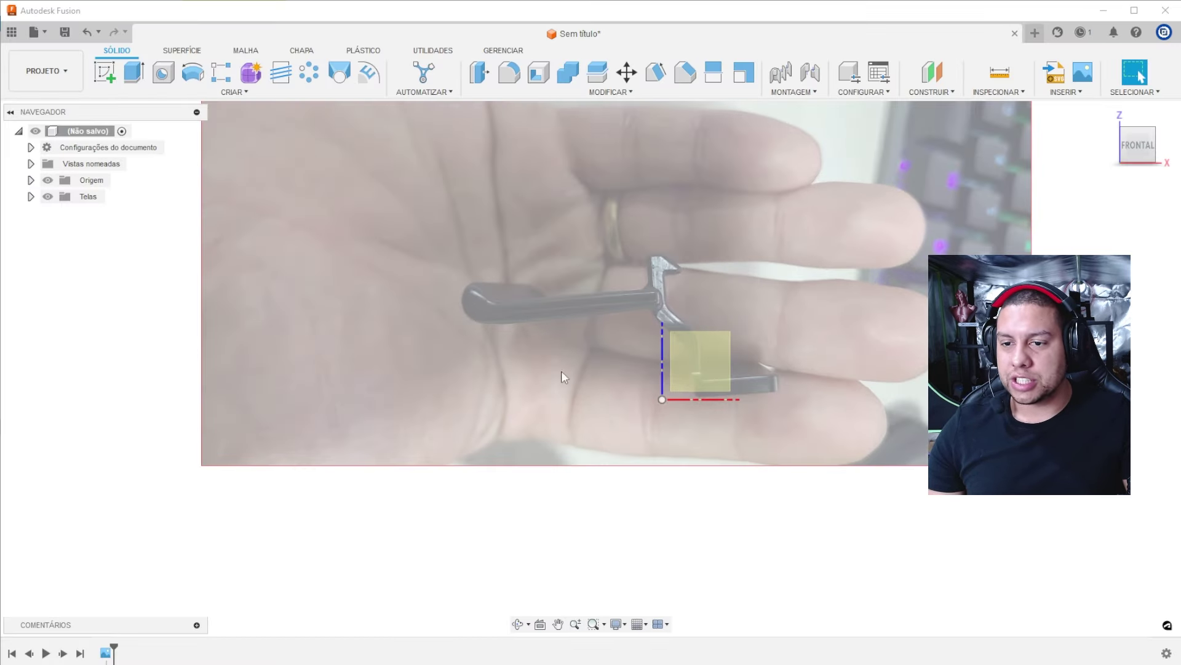
Calibrate the hand-photo canvas by marking two points across the latch as 53 mm.
{"action": "left_click", "coordinate": [30, 196]}
{"action": "left_click", "coordinate": [134, 212]}
{"action": "right_click", "coordinate": [134, 213]}
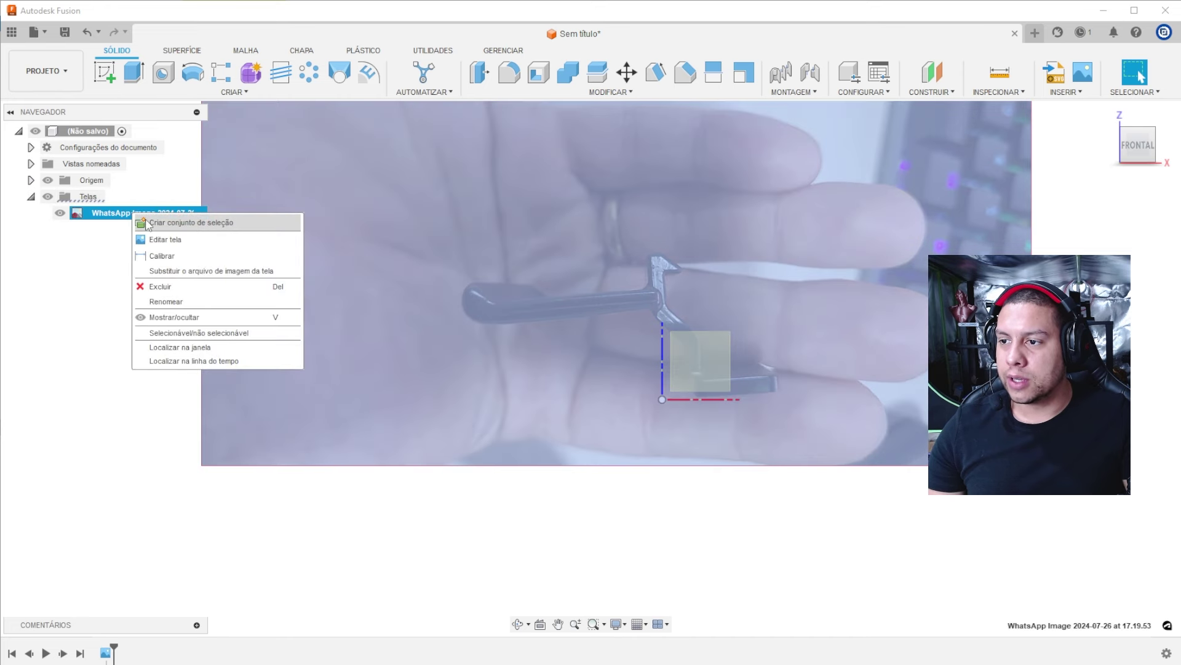
{"action": "left_click", "coordinate": [161, 255]}
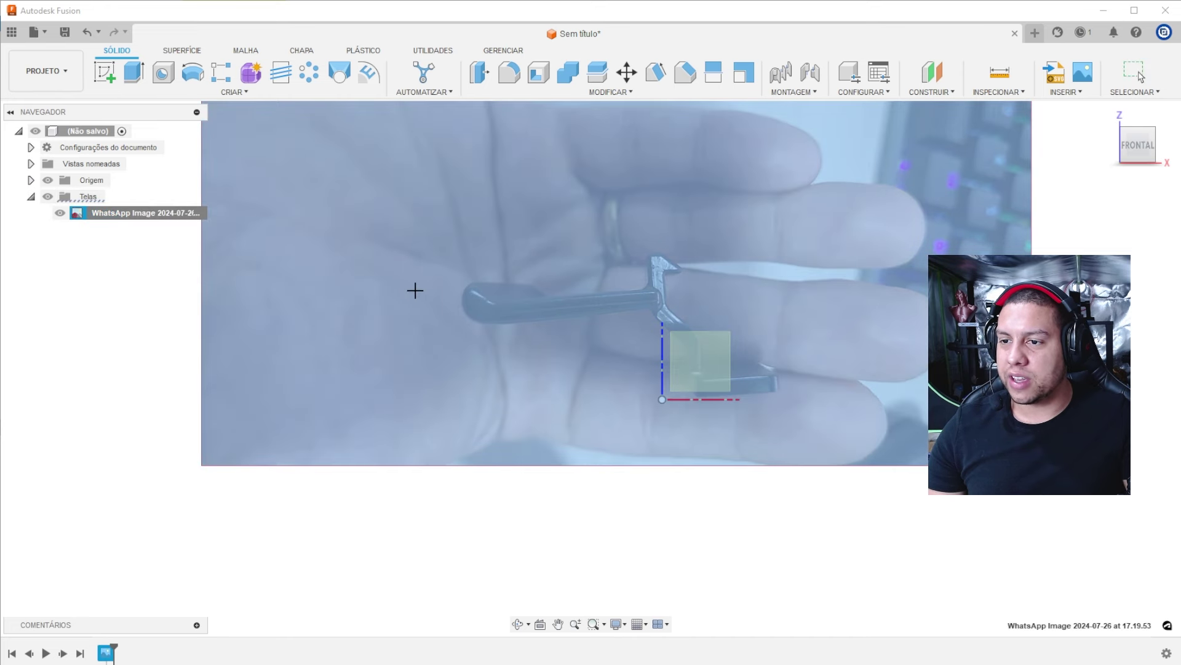
{"action": "left_click", "coordinate": [462, 305]}
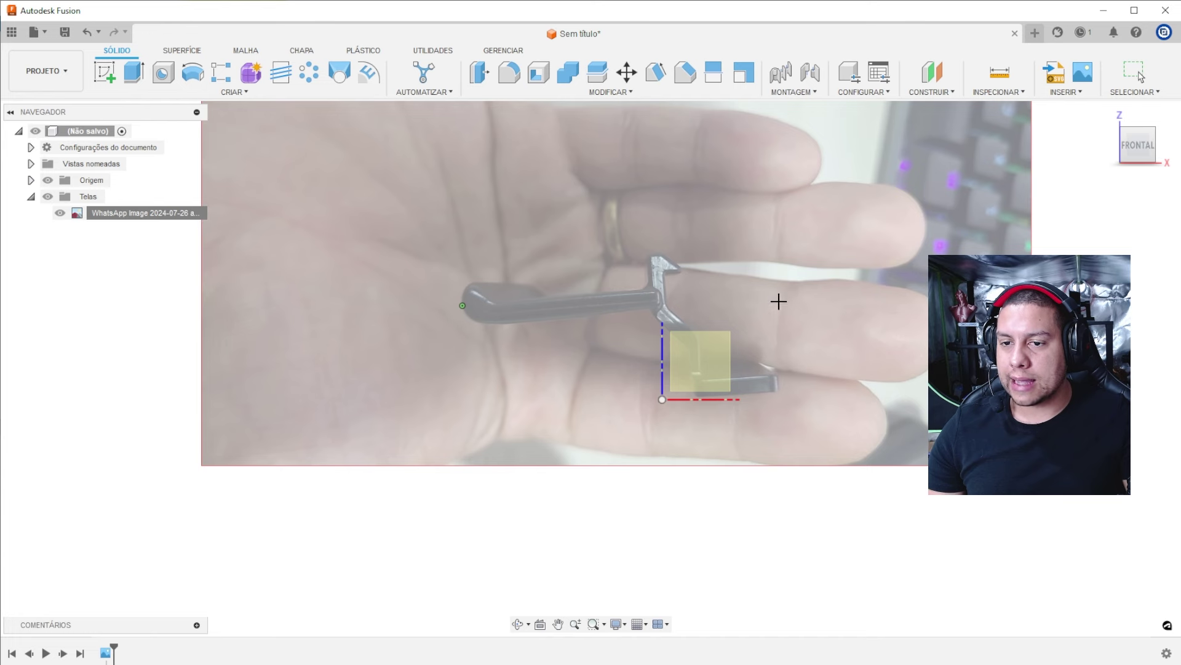
{"action": "left_click", "coordinate": [778, 301]}
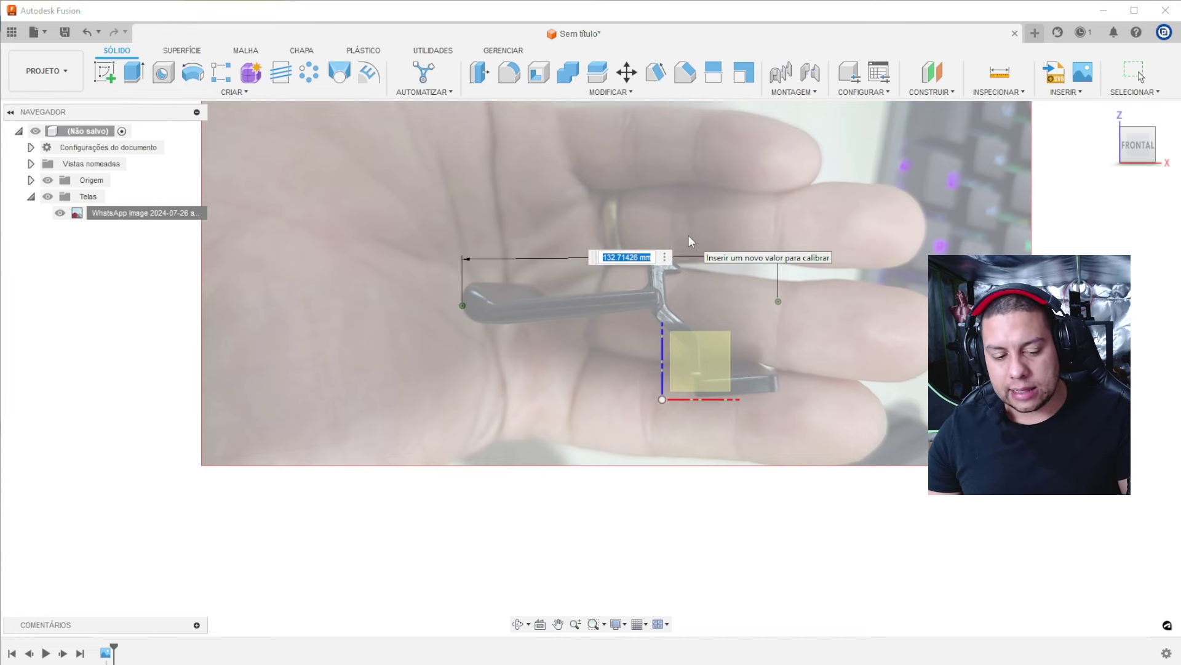
{"action": "type", "text": "53"}
{"action": "key", "text": "Return"}
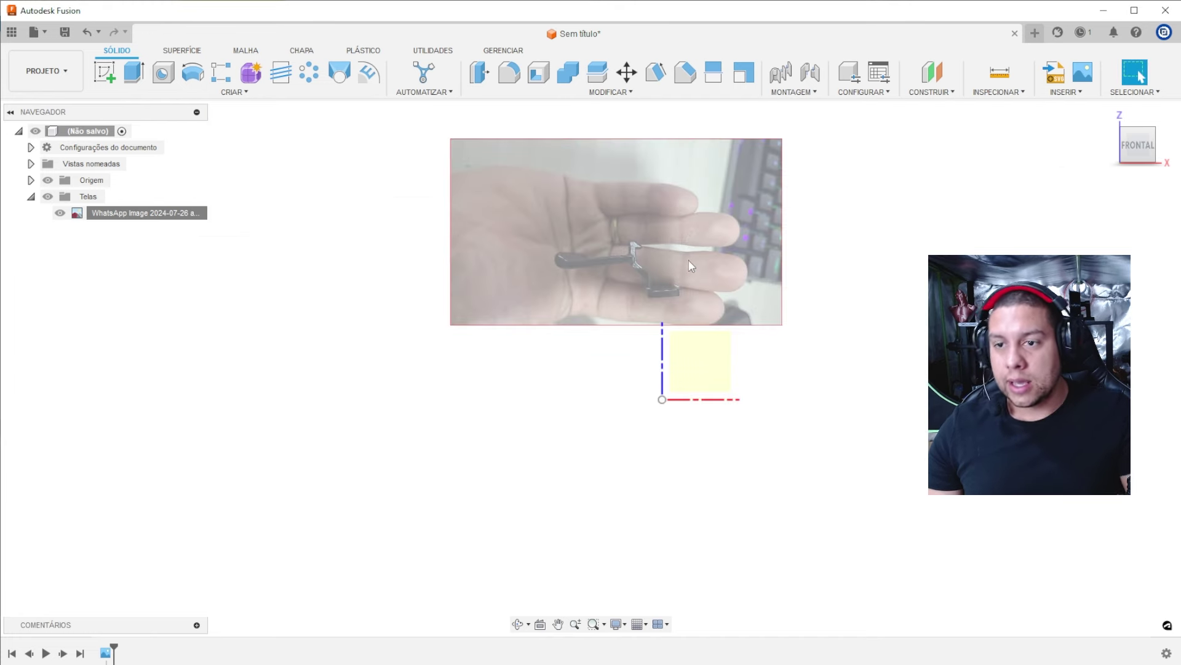
{"action": "scroll", "coordinate": [652, 234], "scroll_direction": "up", "scroll_amount": 2}
{"action": "scroll", "coordinate": [611, 298], "scroll_direction": "up", "scroll_amount": 2}
{"action": "scroll", "coordinate": [609, 300], "scroll_direction": "up", "scroll_amount": 2}
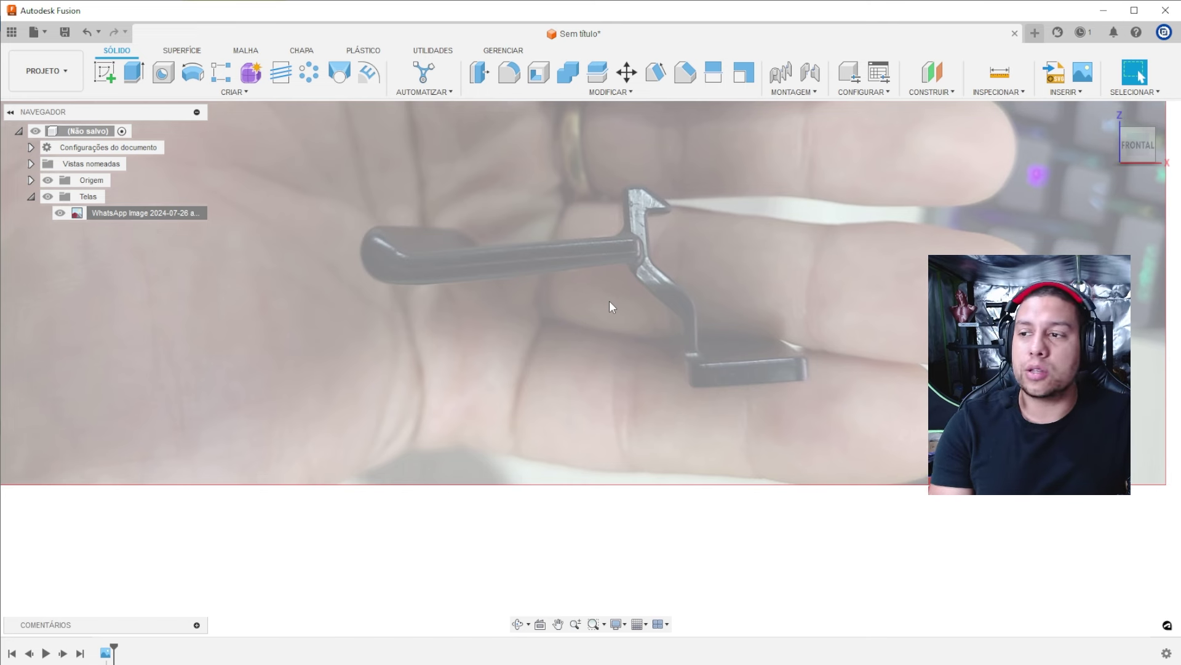
Move the calibrated canvas with Edit Canvas, tilted about 10°, so the latch plate meets the origin.
{"action": "left_click", "coordinate": [32, 180]}
{"action": "scroll", "coordinate": [460, 278], "scroll_direction": "down", "scroll_amount": 2}
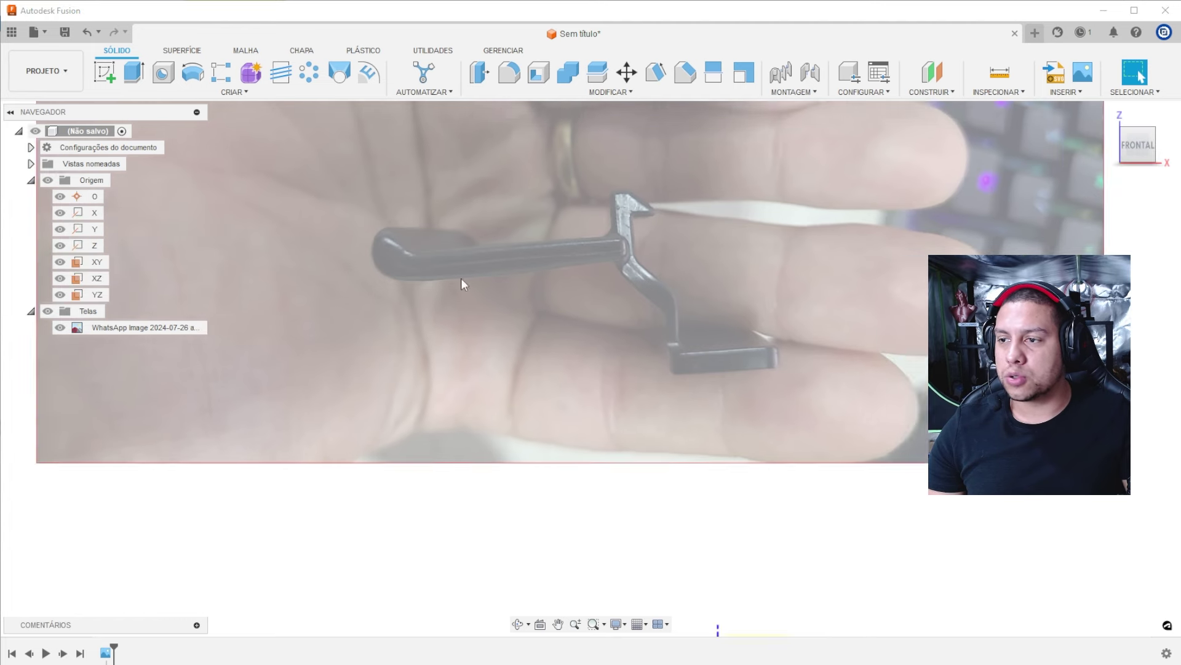
{"action": "right_click", "coordinate": [136, 330]}
{"action": "left_click", "coordinate": [169, 362]}
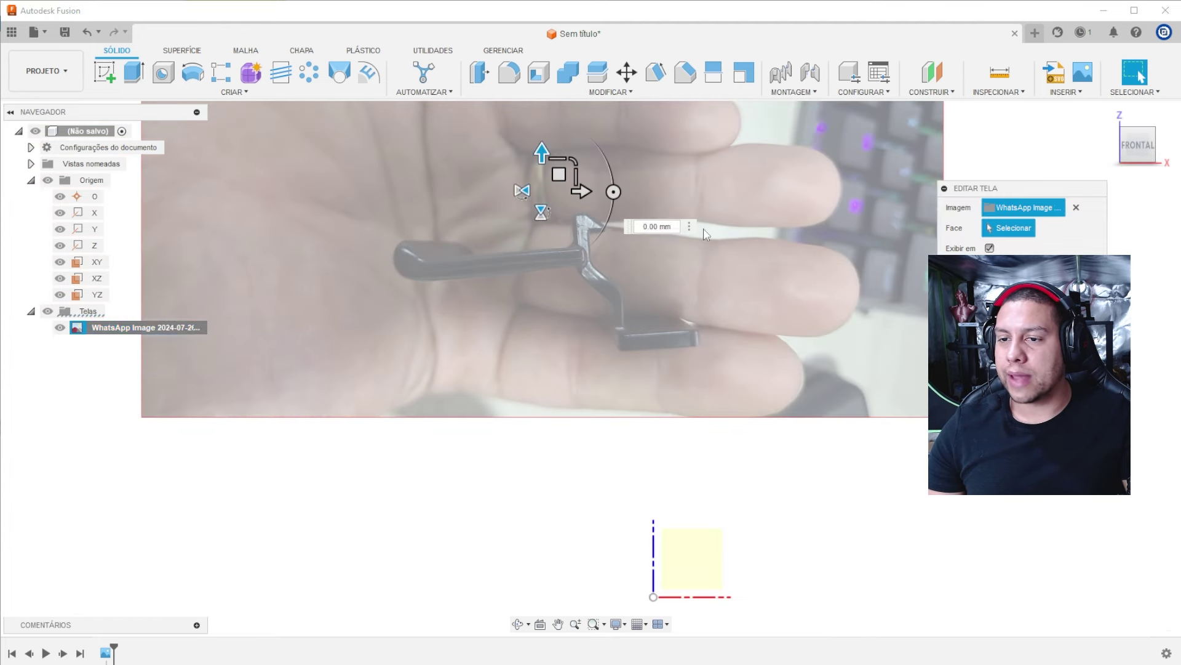
{"action": "left_click_drag", "start_coordinate": [558, 179], "coordinate": [592, 248]}
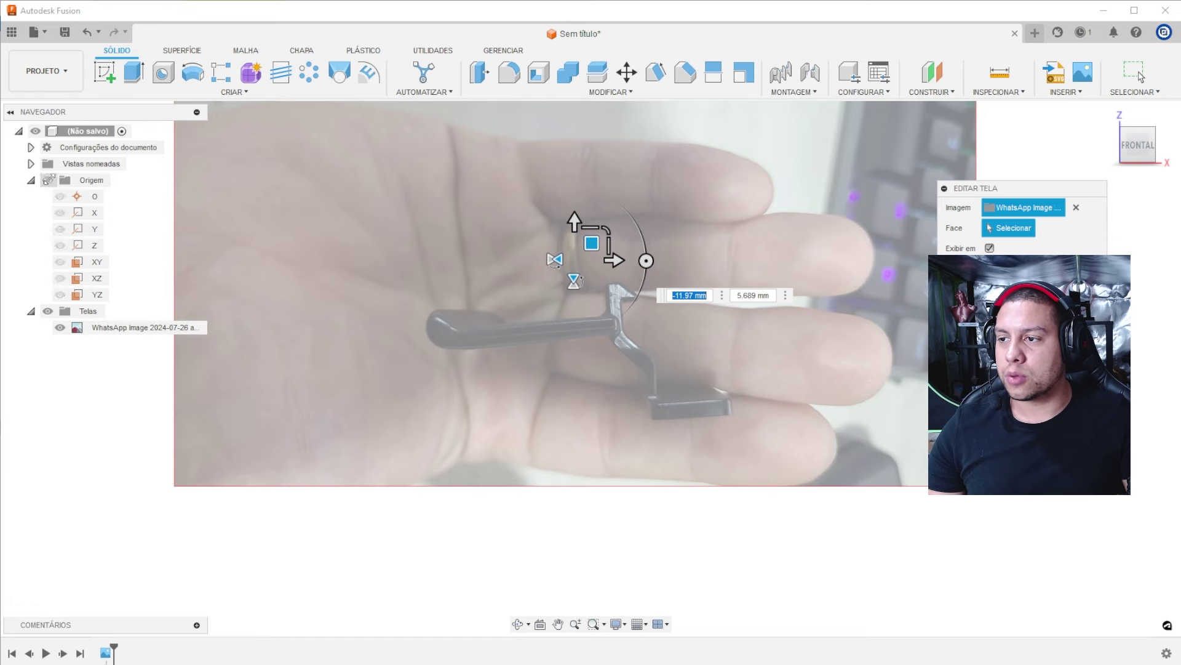
{"action": "scroll", "coordinate": [606, 184], "scroll_direction": "down", "scroll_amount": 2}
{"action": "scroll", "coordinate": [606, 143], "scroll_direction": "down", "scroll_amount": 1}
{"action": "mouse_move", "coordinate": [606, 144]}
{"action": "left_mouse_down"}
{"action": "mouse_move", "coordinate": [681, 272]}
{"action": "mouse_move", "coordinate": [699, 258]}
{"action": "mouse_move", "coordinate": [546, 211]}
{"action": "mouse_move", "coordinate": [520, 190]}
{"action": "mouse_move", "coordinate": [529, 196]}
{"action": "left_mouse_up"}
{"action": "scroll", "coordinate": [699, 264], "scroll_direction": "up", "scroll_amount": 1}
{"action": "scroll", "coordinate": [699, 252], "scroll_direction": "up", "scroll_amount": 1}
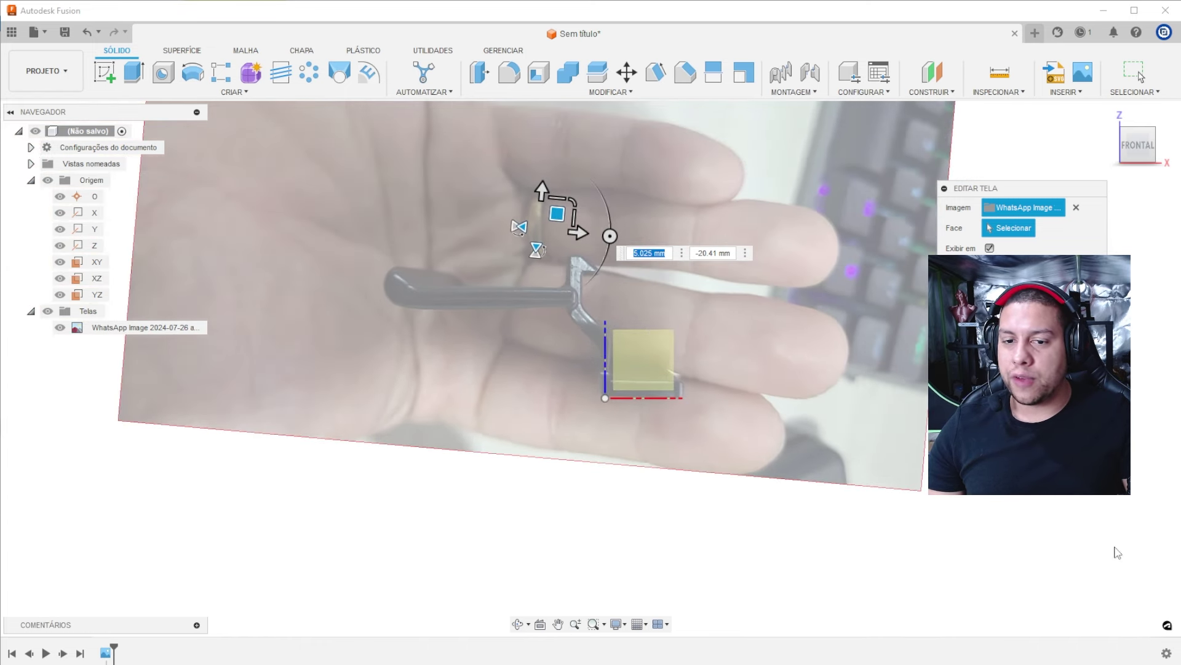
{"action": "key", "text": "Return"}
Start a sketch on the front plane over the photo, cancelling a trial line.
{"action": "left_click", "coordinate": [104, 72]}
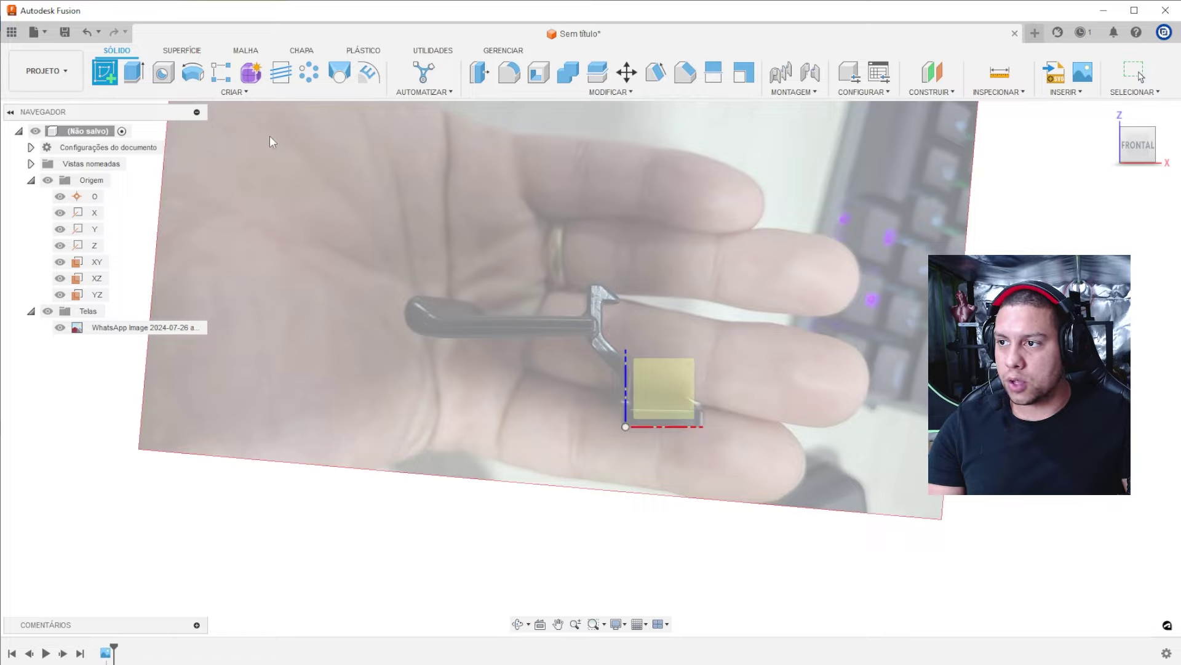
{"action": "left_click", "coordinate": [652, 278]}
{"action": "key", "text": "l"}
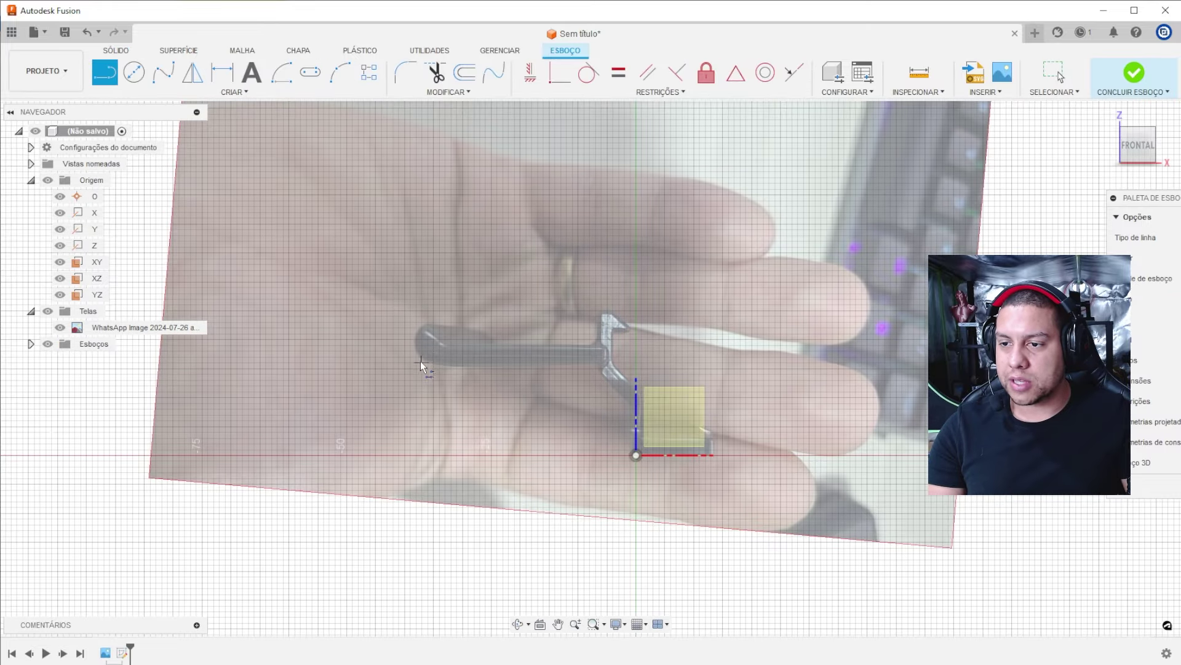
{"action": "left_click", "coordinate": [416, 358]}
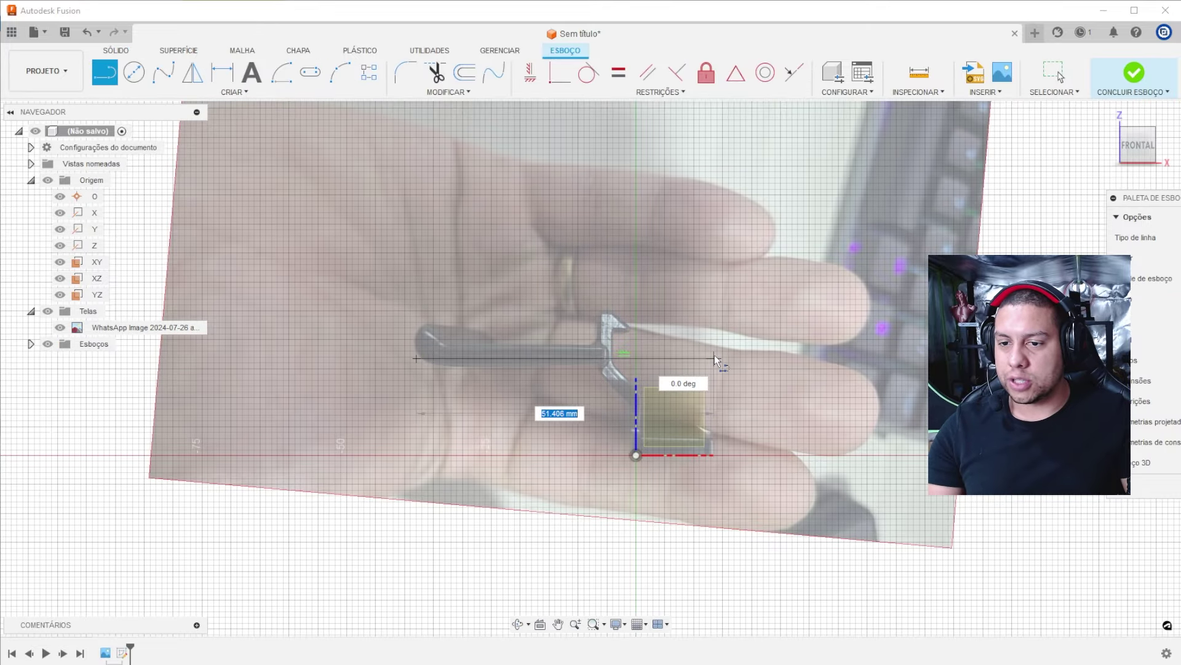
{"action": "key", "text": "Escape"}
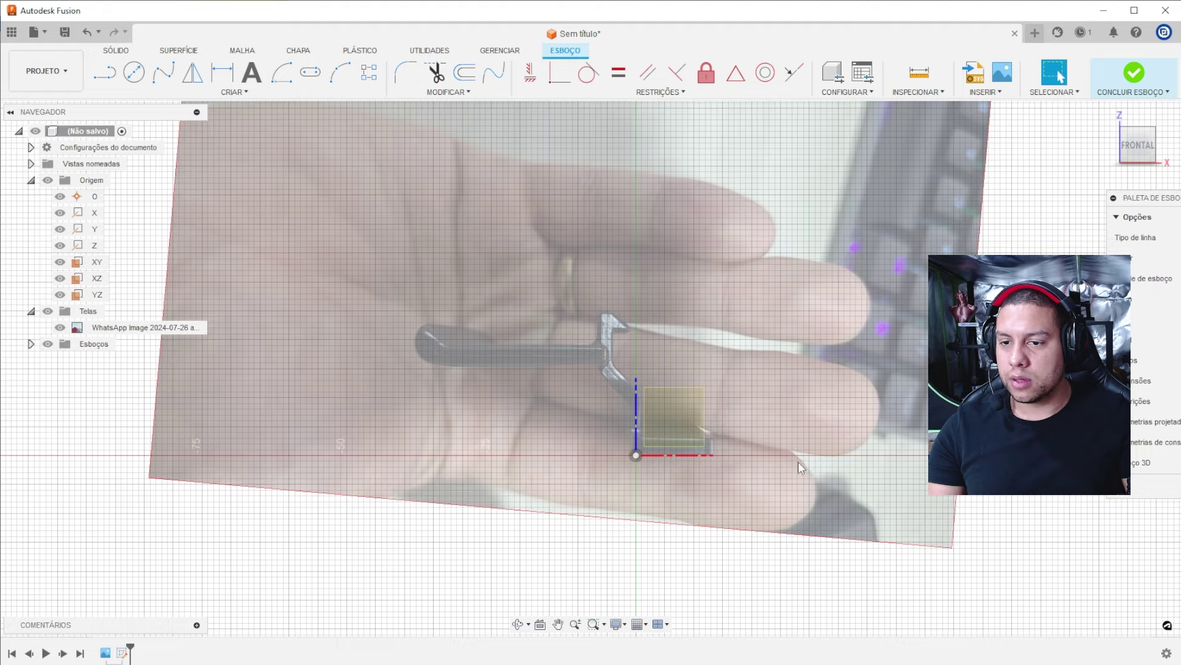
{"action": "scroll", "coordinate": [601, 394], "scroll_direction": "down", "scroll_amount": 2}
{"action": "scroll", "coordinate": [748, 398], "scroll_direction": "up", "scroll_amount": 3}
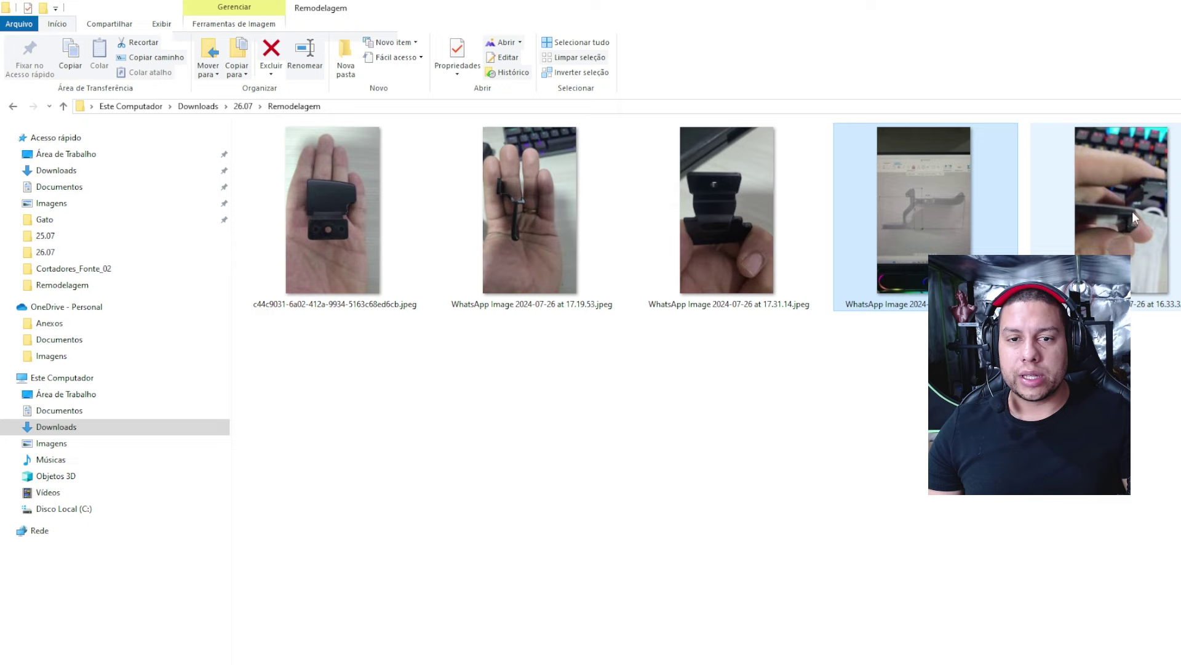
Replay the latch video and pause on its side view, then close it and open a latch photo.
{"action": "double_click", "coordinate": [1132, 212]}
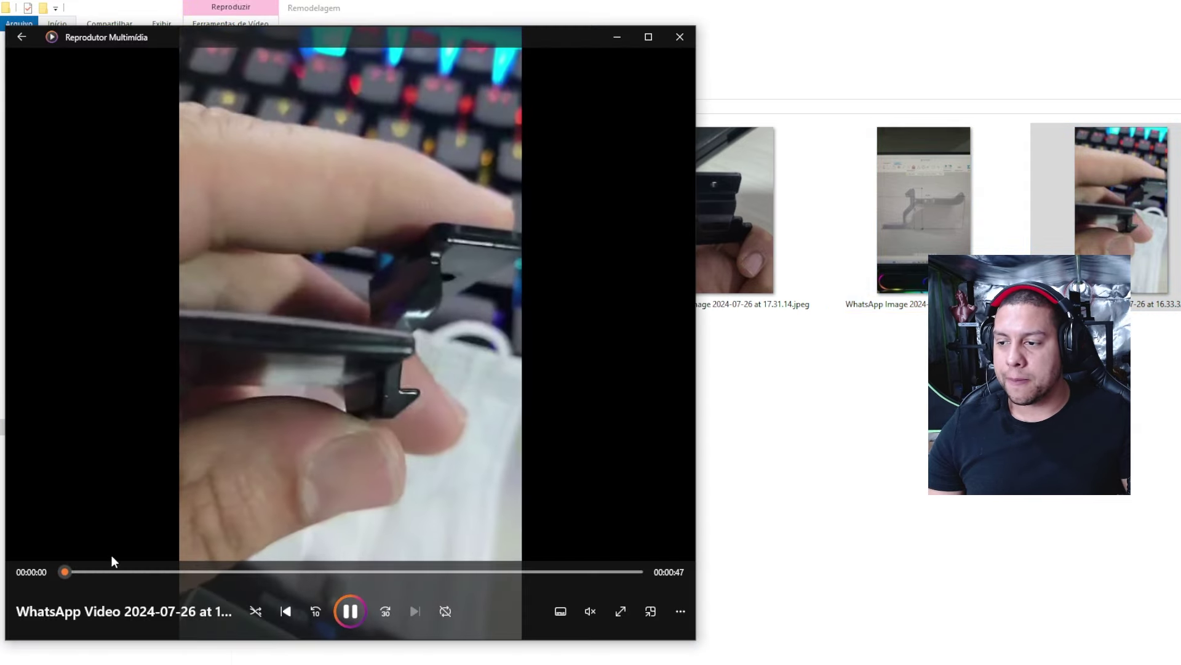
{"action": "mouse_move", "coordinate": [73, 567]}
{"action": "left_mouse_down"}
{"action": "mouse_move", "coordinate": [156, 562]}
{"action": "mouse_move", "coordinate": [73, 570]}
{"action": "left_mouse_up"}
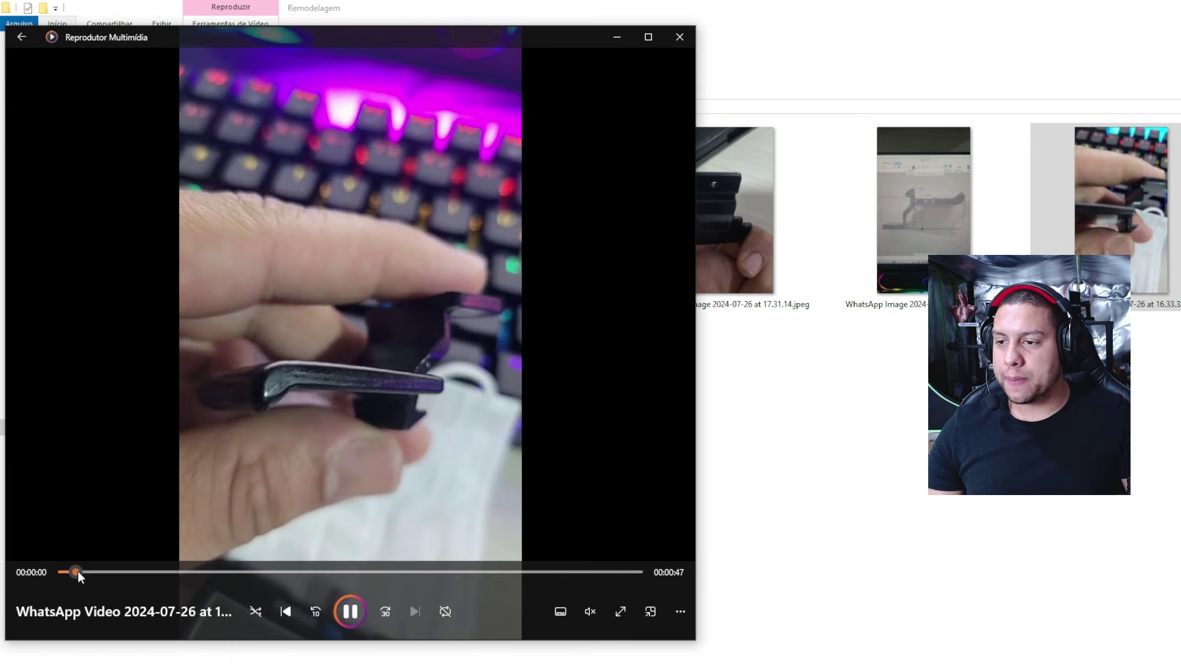
{"action": "left_click", "coordinate": [350, 611]}
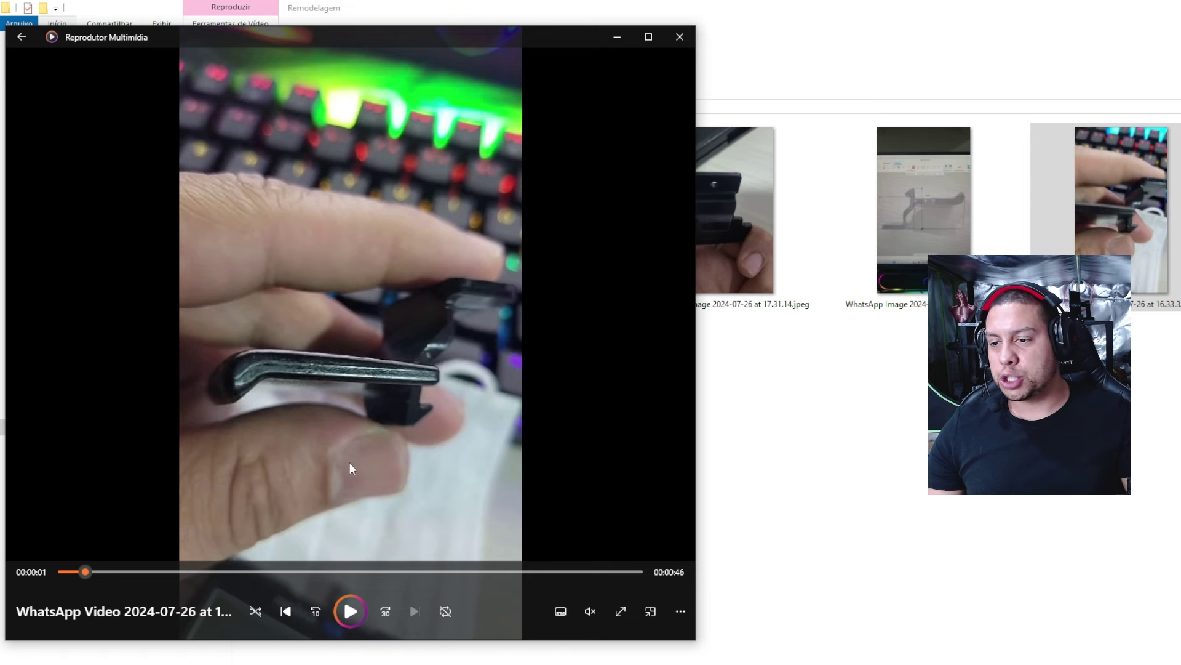
{"action": "key", "text": "alt+F4"}
{"action": "left_click", "coordinate": [331, 213]}
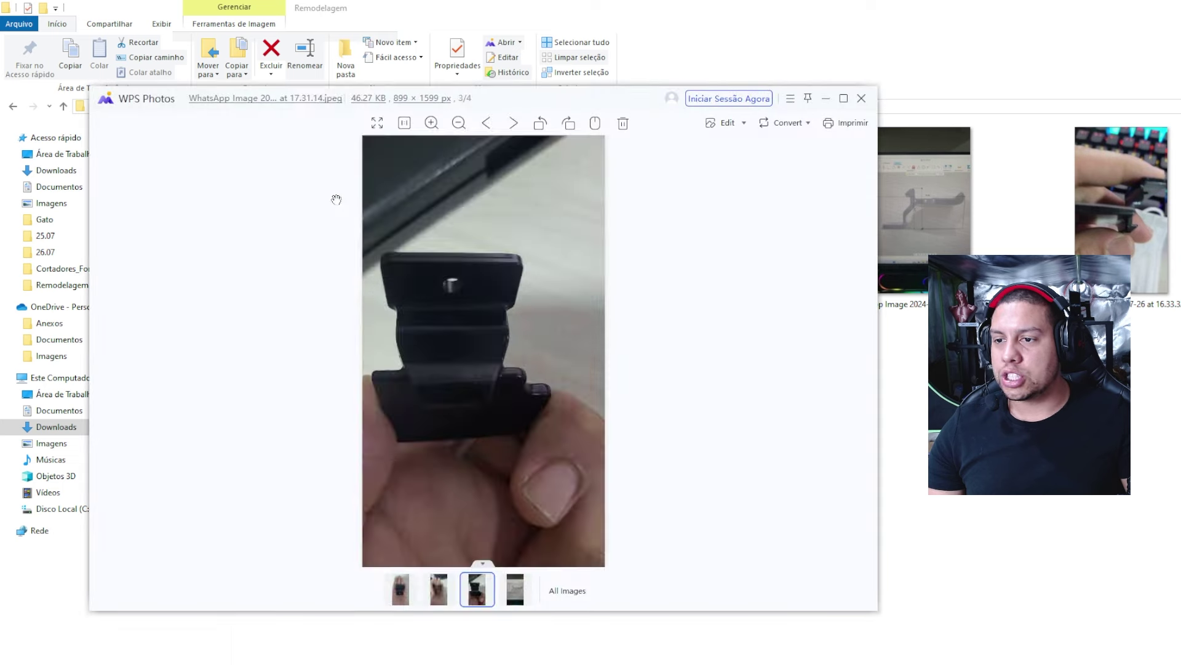
Browse back to the first latch photo, the latch held in hand, glancing at Fusion briefly.
{"action": "key", "text": "Left"}
{"action": "scroll", "coordinate": [435, 275], "scroll_direction": "down", "scroll_amount": 3}
{"action": "scroll", "coordinate": [480, 530], "scroll_direction": "up", "scroll_amount": 1}
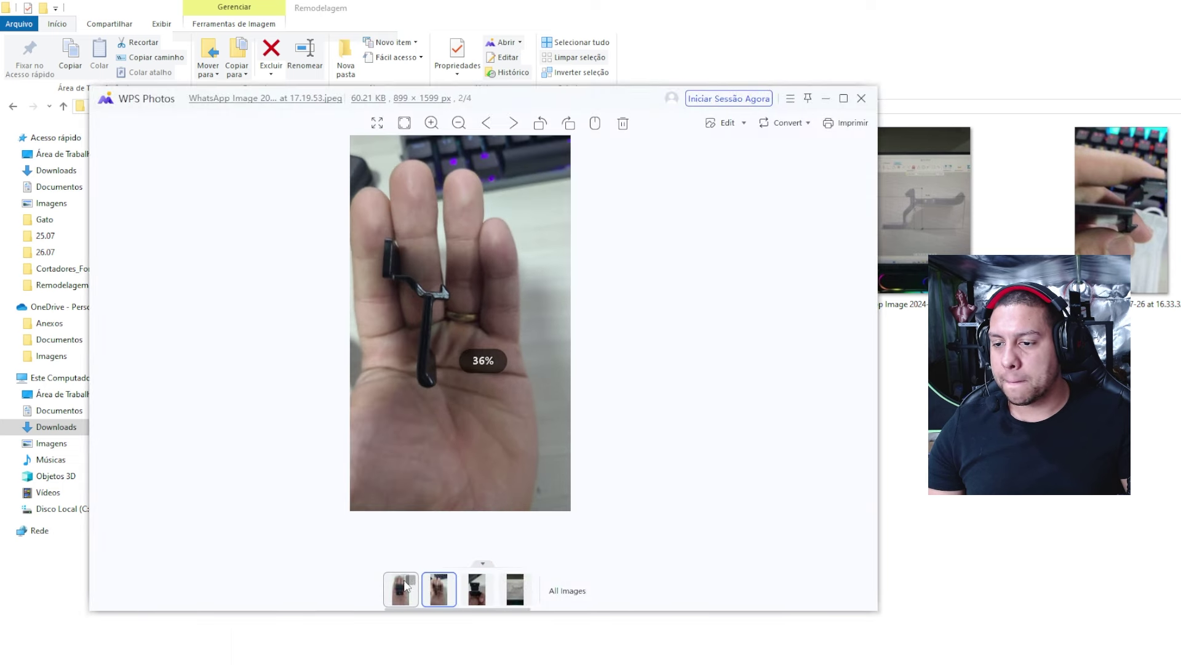
{"action": "key", "text": "Left"}
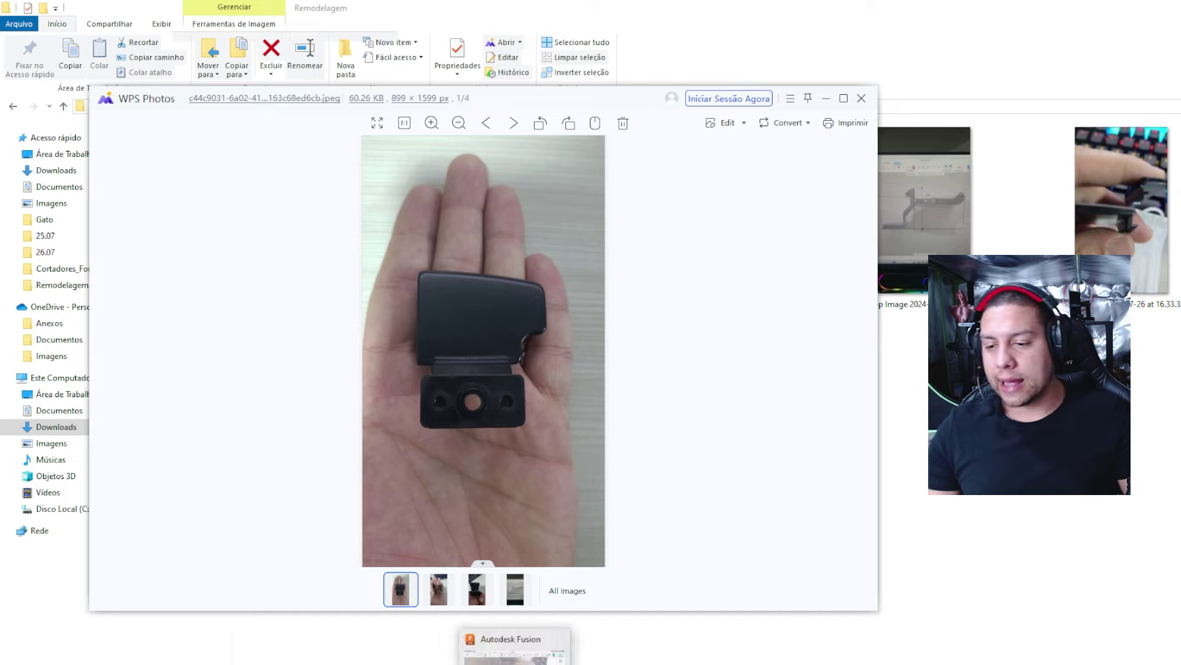
{"action": "left_click", "coordinate": [514, 646]}
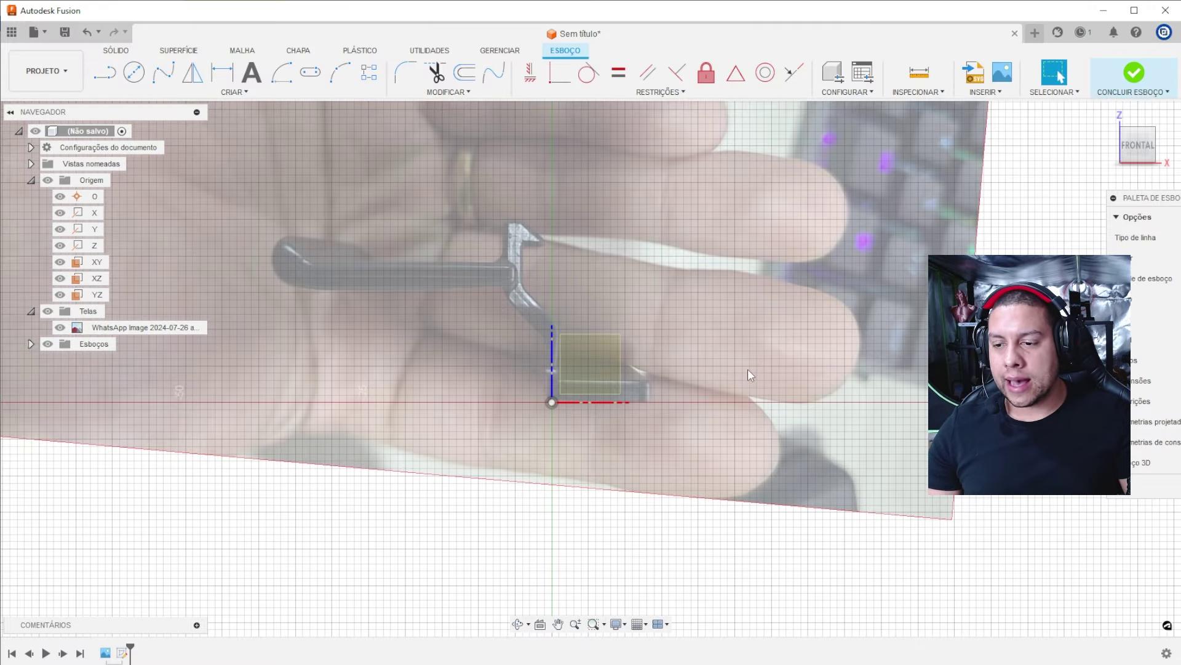
{"action": "key", "text": "alt+Tab"}
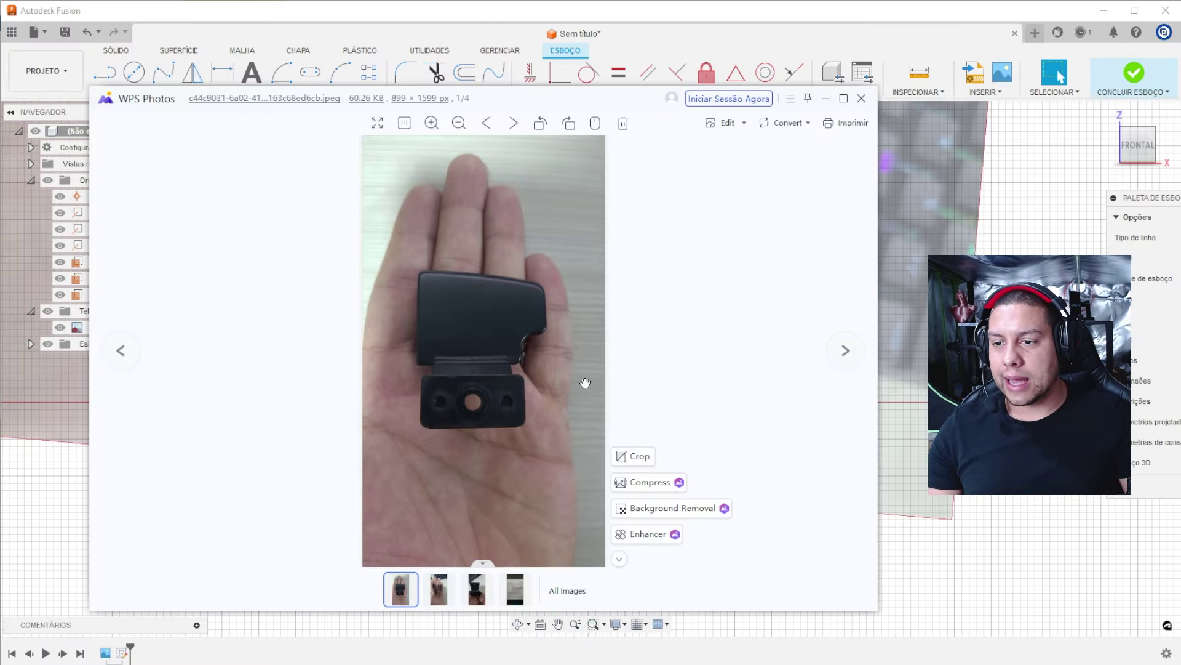
Zoom the photo to 66% to study the plate's three mounting holes, then return to Fusion.
{"action": "scroll", "coordinate": [431, 411], "scroll_direction": "down", "scroll_amount": 1}
{"action": "scroll", "coordinate": [439, 413], "scroll_direction": "down", "scroll_amount": 1}
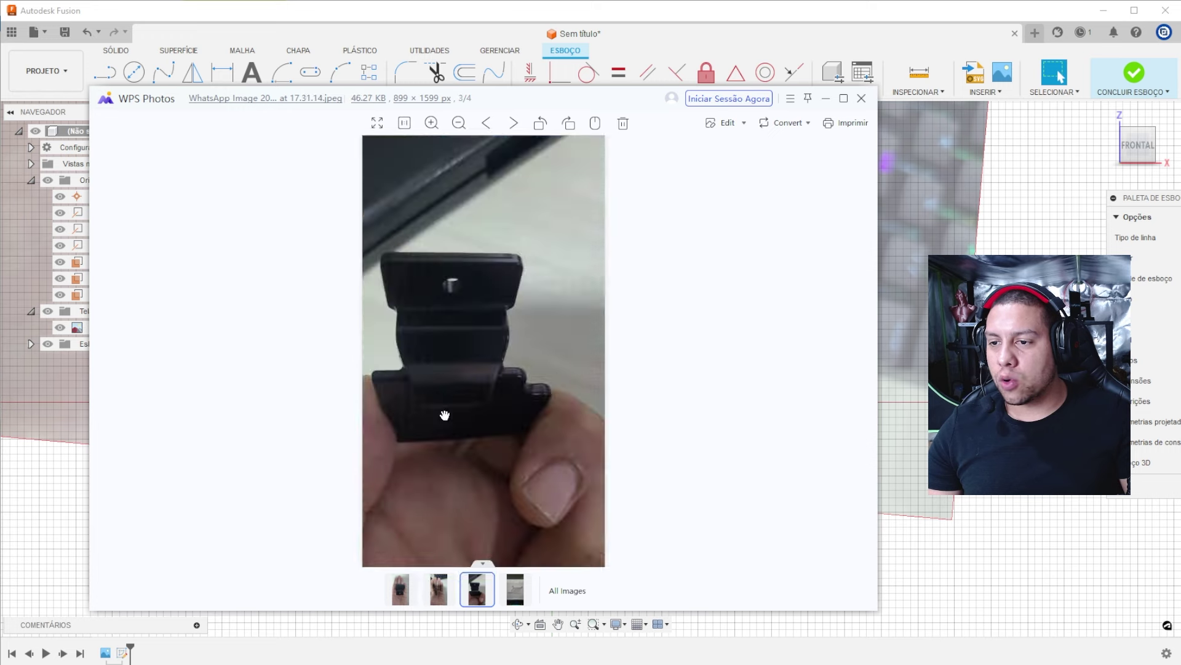
{"action": "scroll", "coordinate": [442, 413], "scroll_direction": "down", "scroll_amount": 1}
{"action": "scroll", "coordinate": [444, 414], "scroll_direction": "down", "scroll_amount": 1}
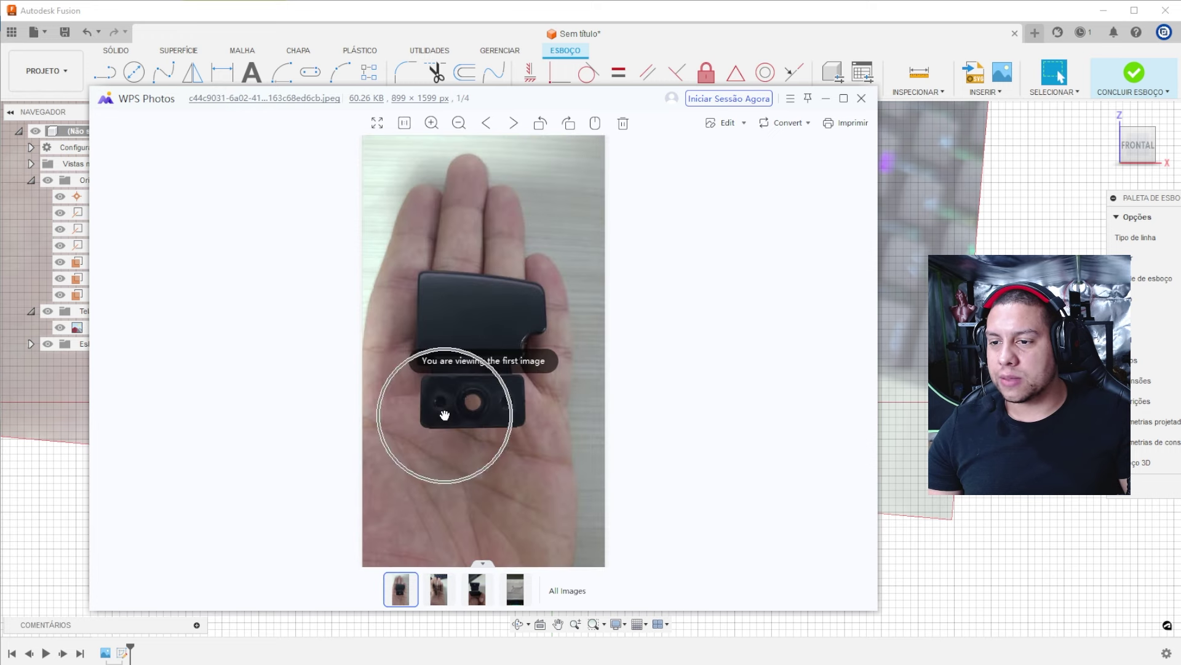
{"action": "left_click", "coordinate": [434, 123]}
{"action": "left_click", "coordinate": [436, 125]}
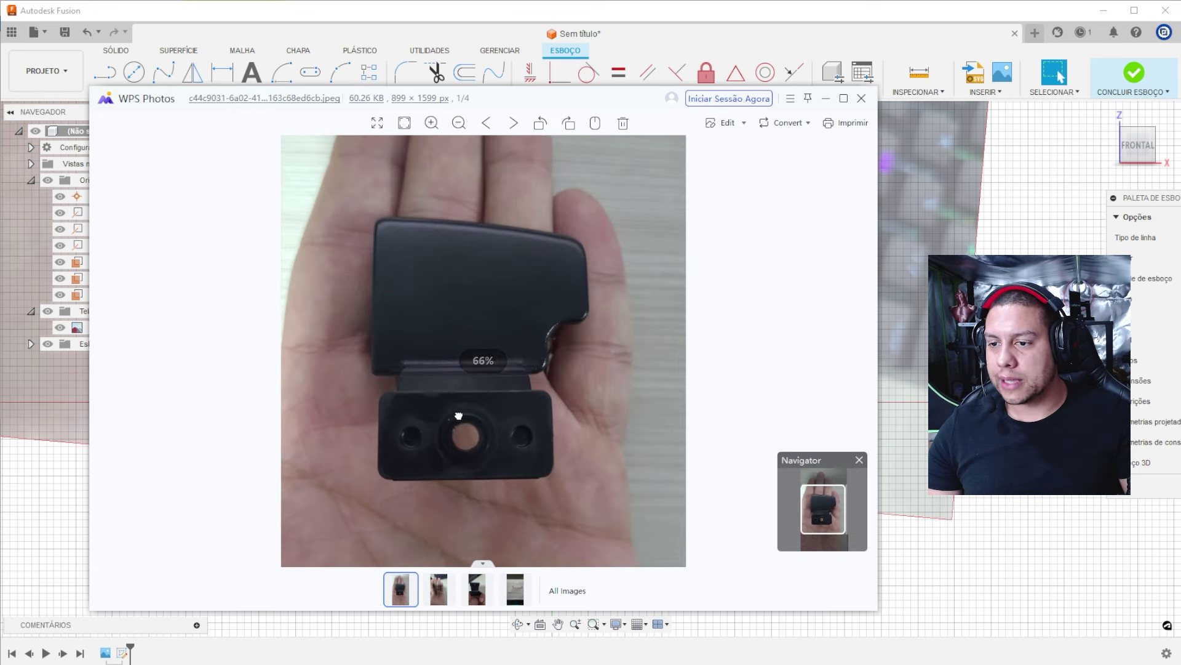
{"action": "left_click", "coordinate": [428, 436]}
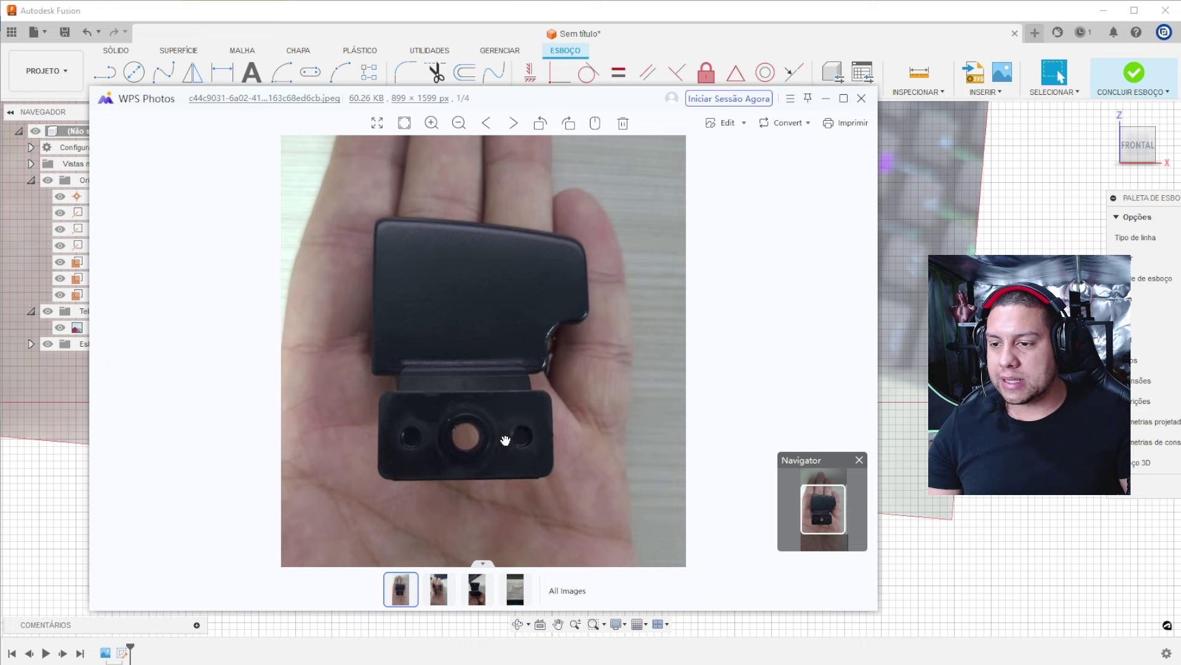
{"action": "left_click", "coordinate": [922, 300]}
{"action": "scroll", "coordinate": [545, 394], "scroll_direction": "up", "scroll_amount": 3}
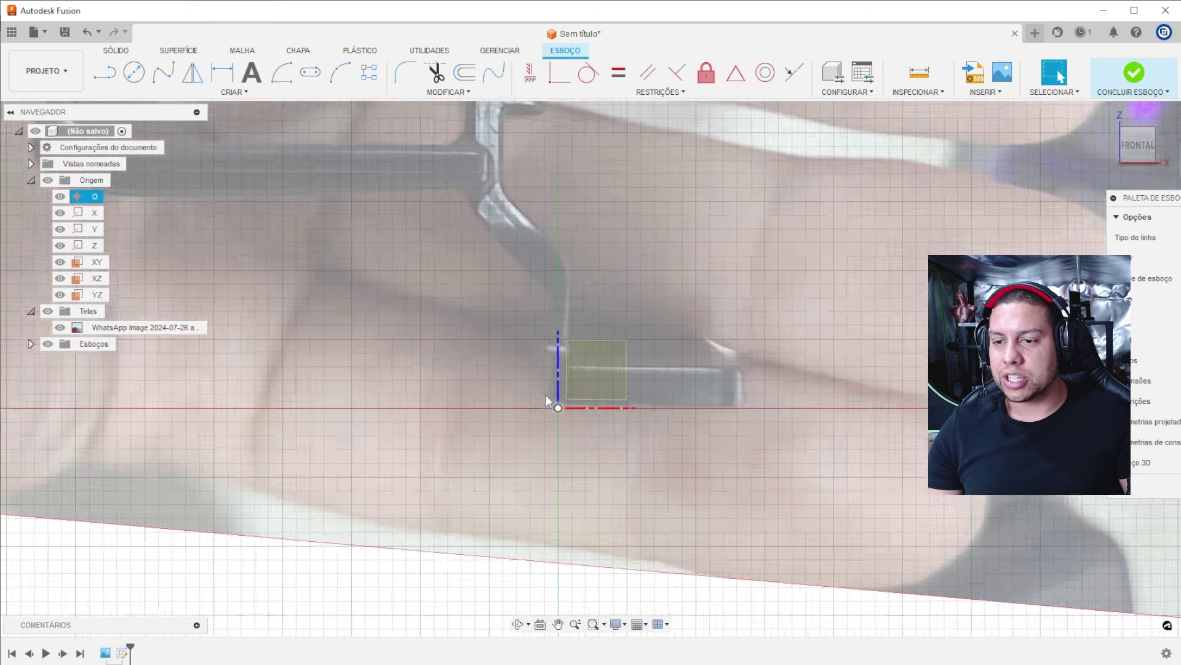
{"action": "scroll", "coordinate": [552, 403], "scroll_direction": "up", "scroll_amount": 3}
{"action": "key", "text": "alt+Tab"}
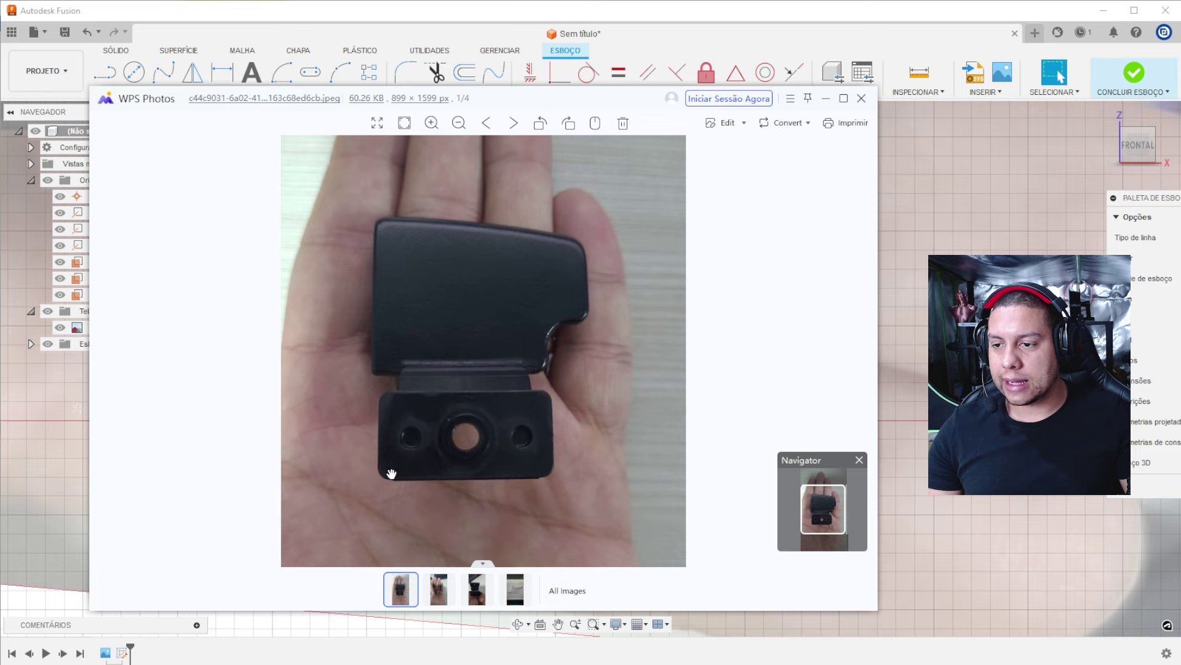
{"action": "key", "text": "alt+Tab"}
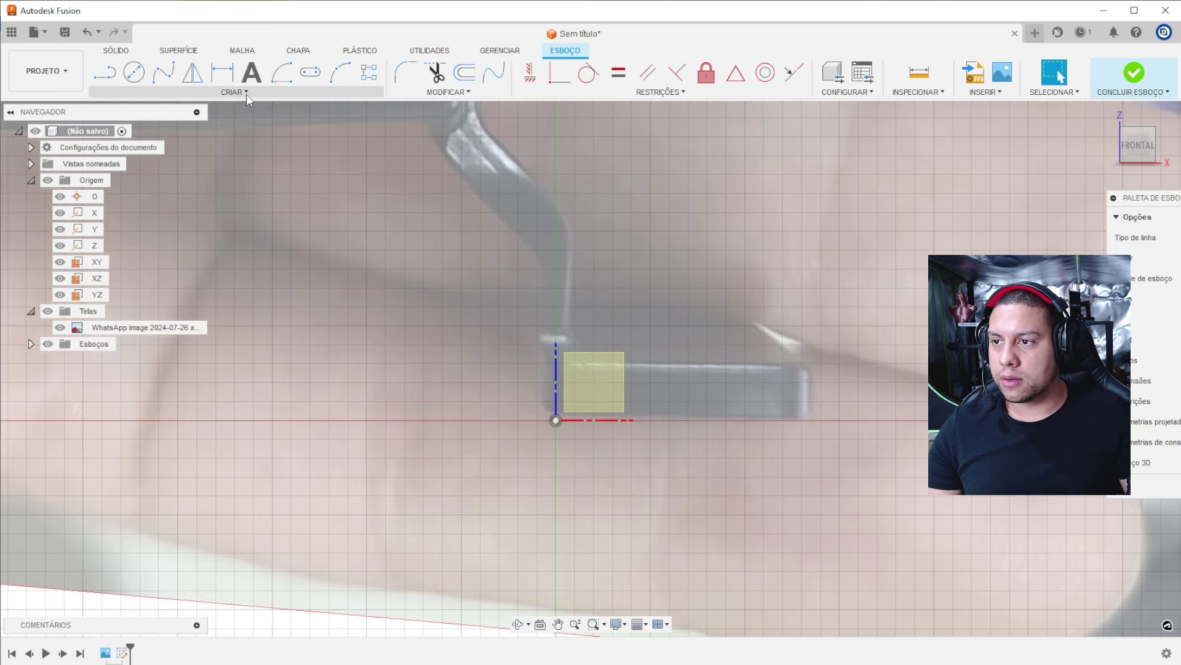
Draw a 14 × 3 mm two-point rectangle from the origin along the bottom plate, then orbit to check it.
{"action": "left_click", "coordinate": [241, 93]}
{"action": "left_click", "coordinate": [283, 120]}
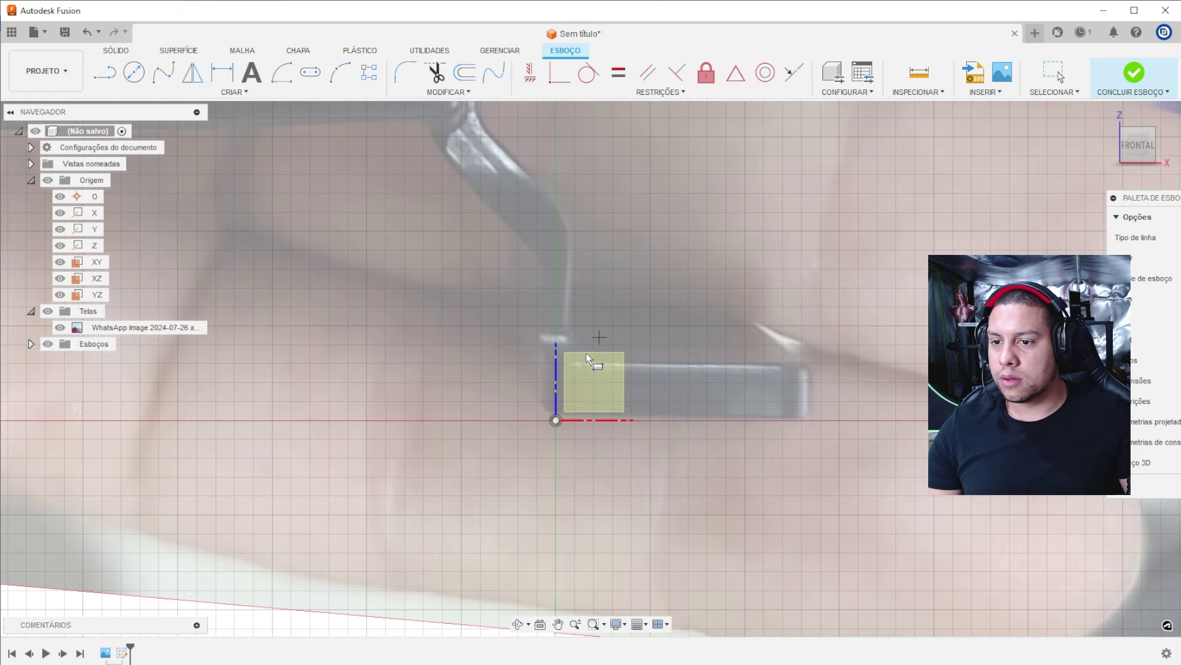
{"action": "left_click", "coordinate": [556, 420]}
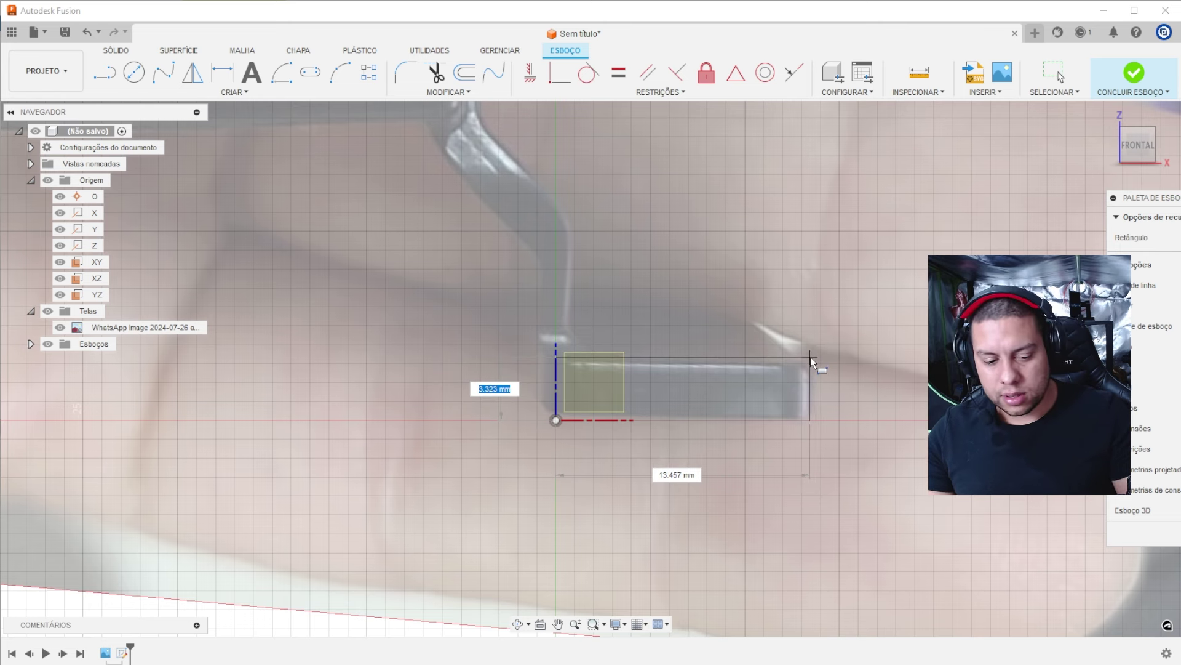
{"action": "type", "text": "3"}
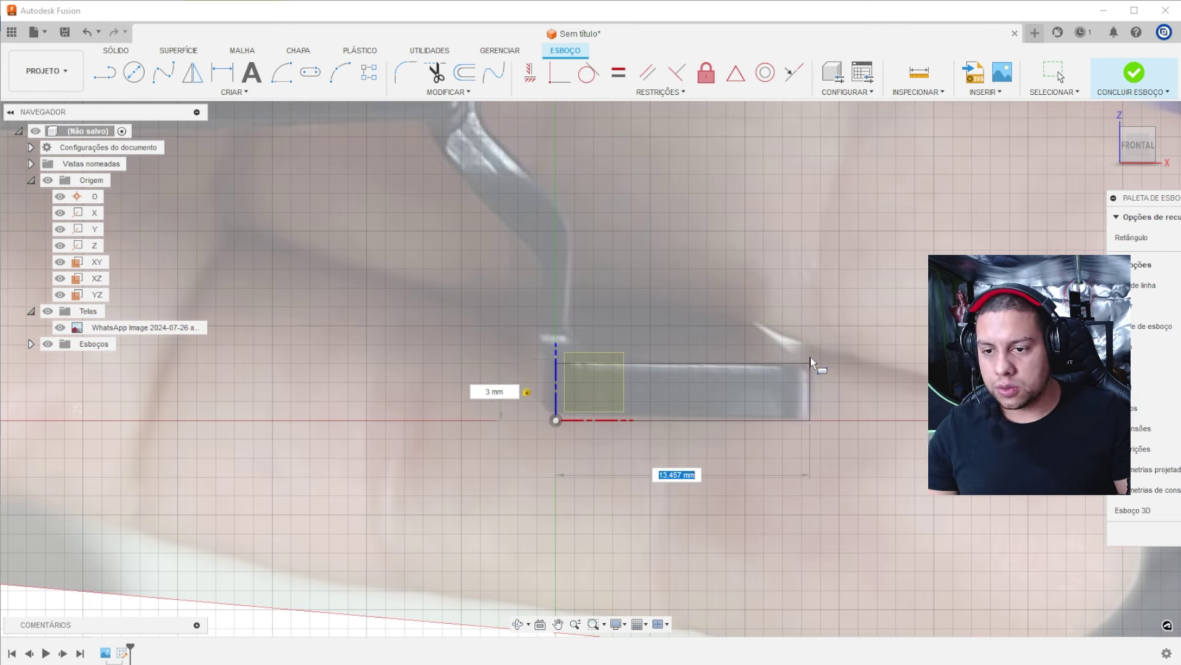
{"action": "type", "text": "14"}
{"action": "key", "text": "Return"}
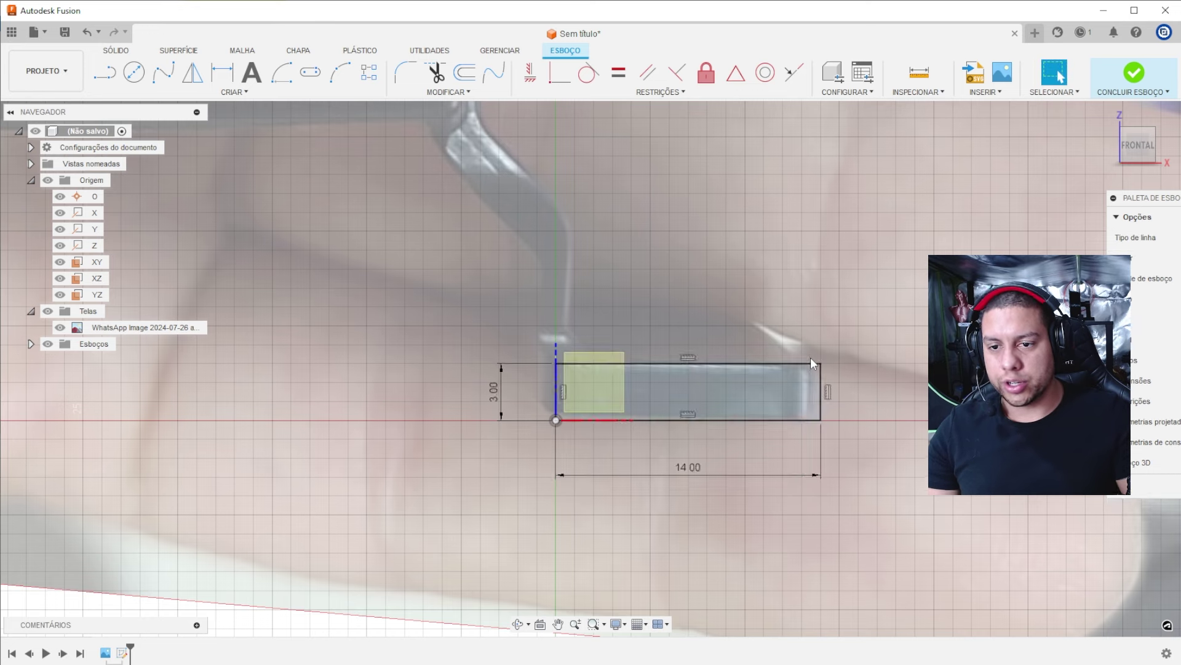
{"action": "key", "text": "Escape"}
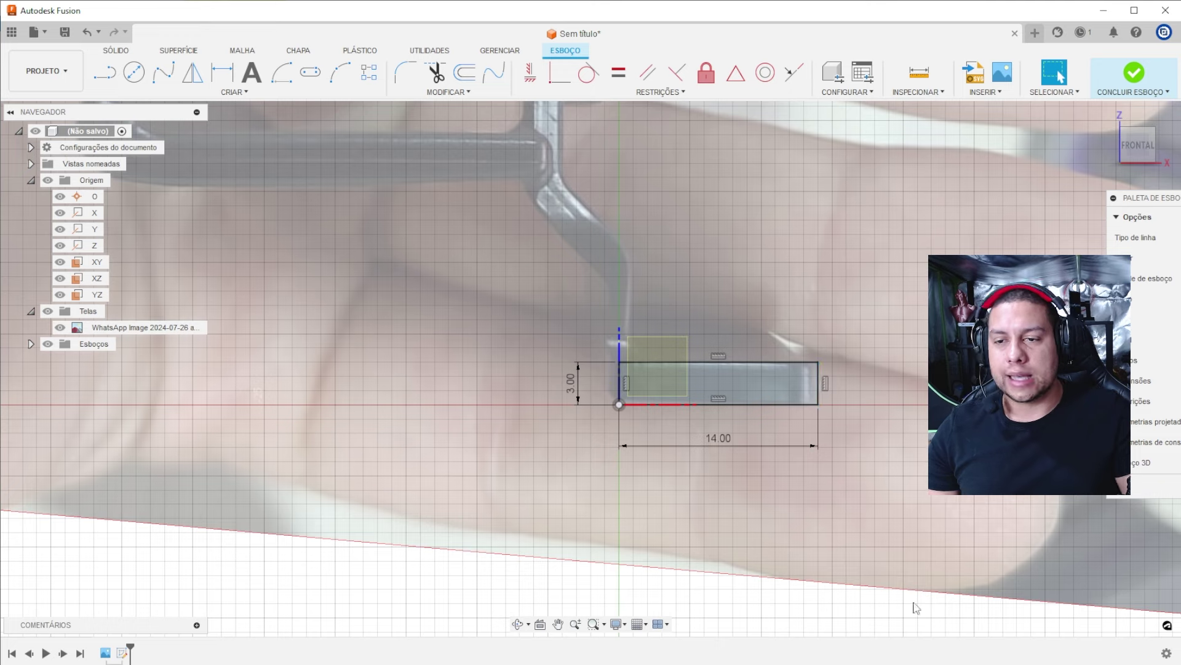
{"action": "scroll", "coordinate": [813, 399], "scroll_direction": "down", "scroll_amount": 1}
{"action": "key", "text": "alt+Tab"}
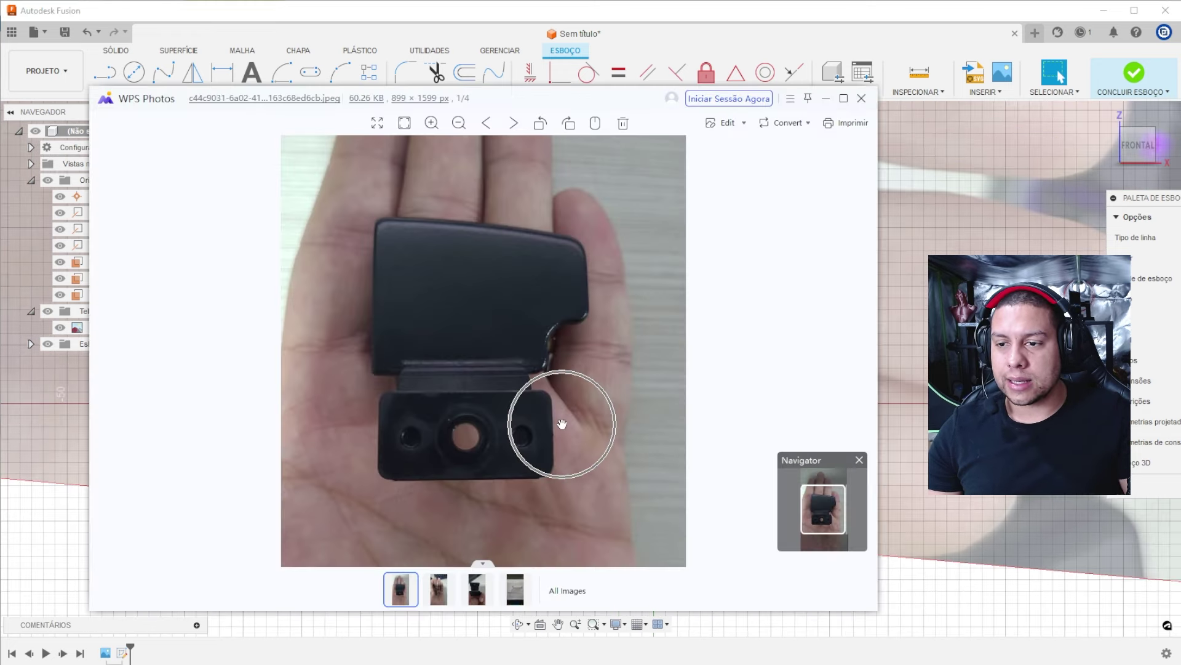
{"action": "key", "text": "alt+Tab"}
{"action": "middle_click_drag", "start_coordinate": [811, 329], "coordinate": [991, 205], "text": "shift"}
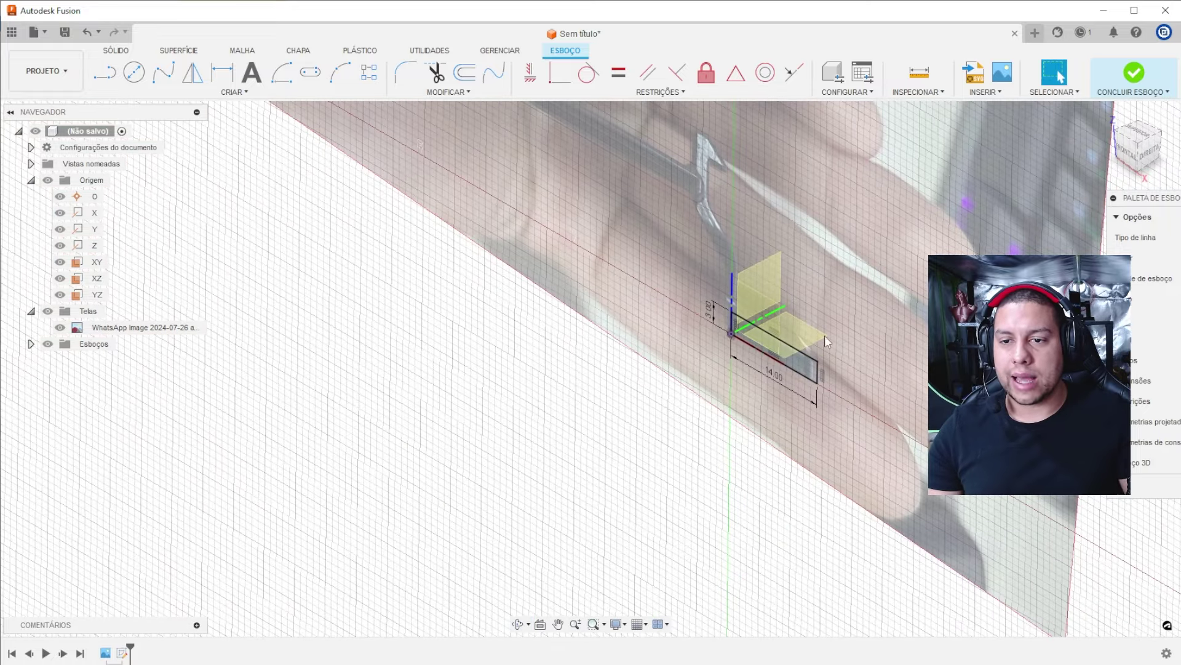
Try a symmetric 15 mm extrude of the rectangle, then cancel it.
{"action": "key", "text": "e"}
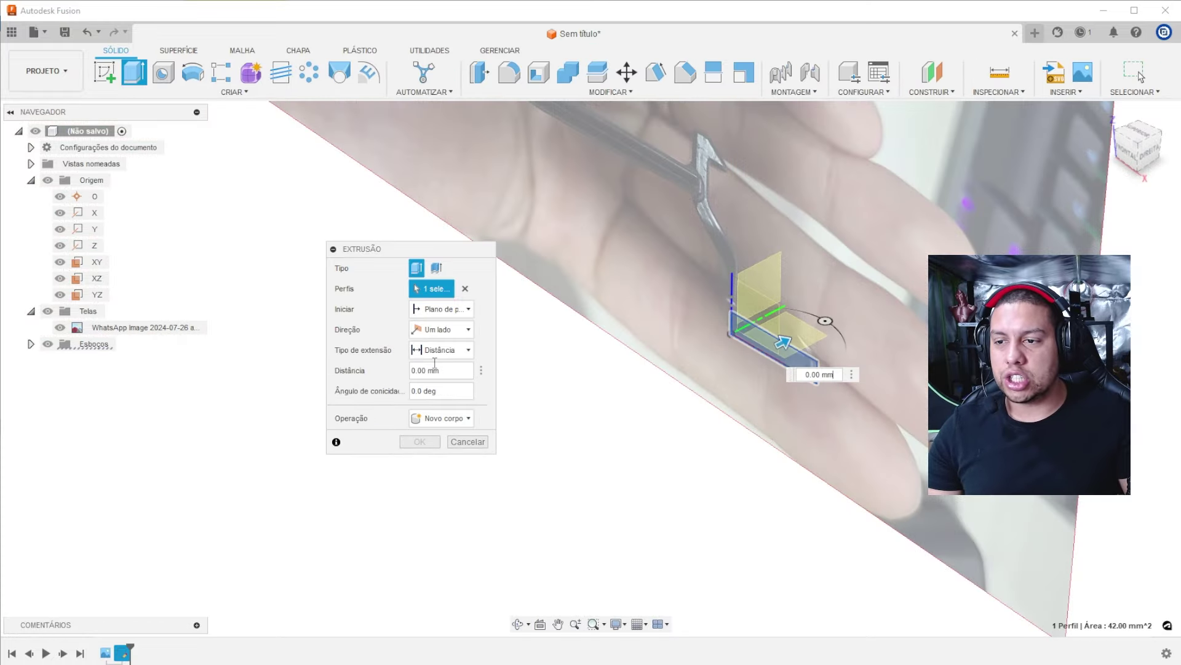
{"action": "left_click", "coordinate": [456, 329]}
{"action": "left_click", "coordinate": [438, 369]}
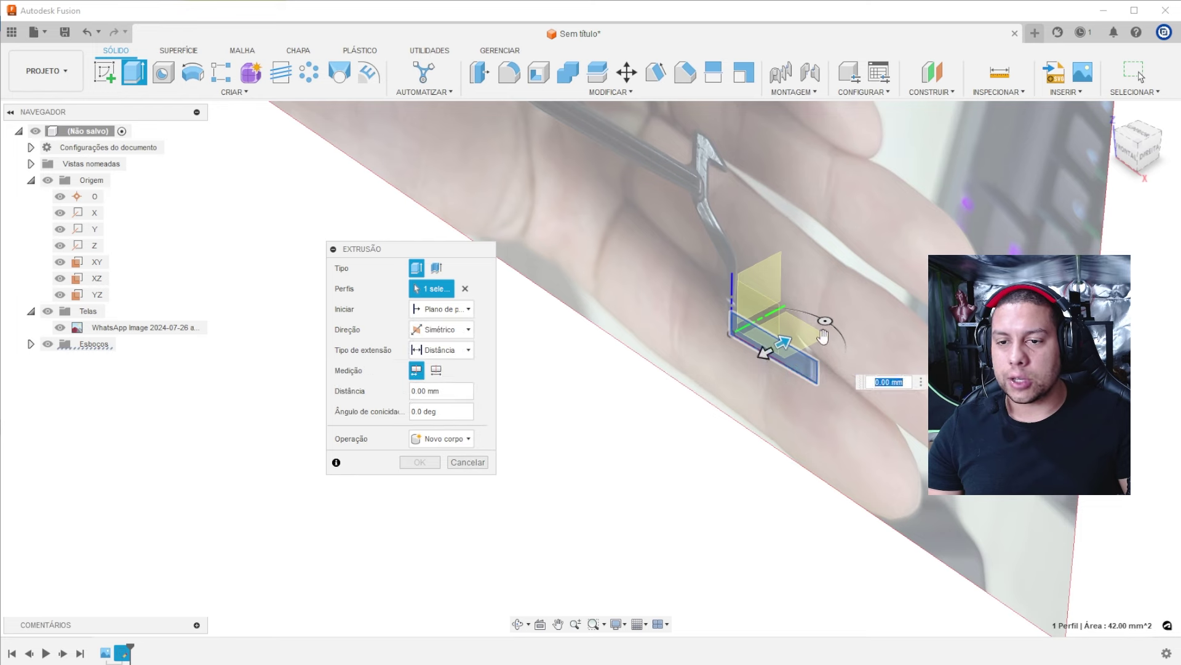
{"action": "type", "text": "15"}
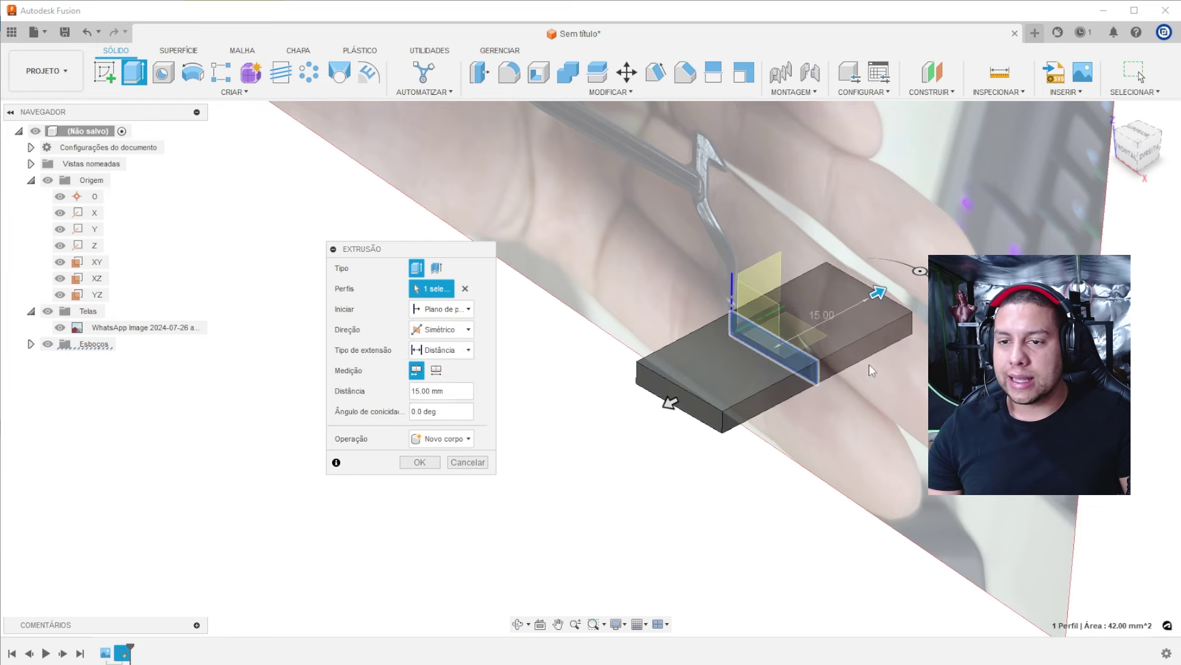
{"action": "key", "text": "Escape"}
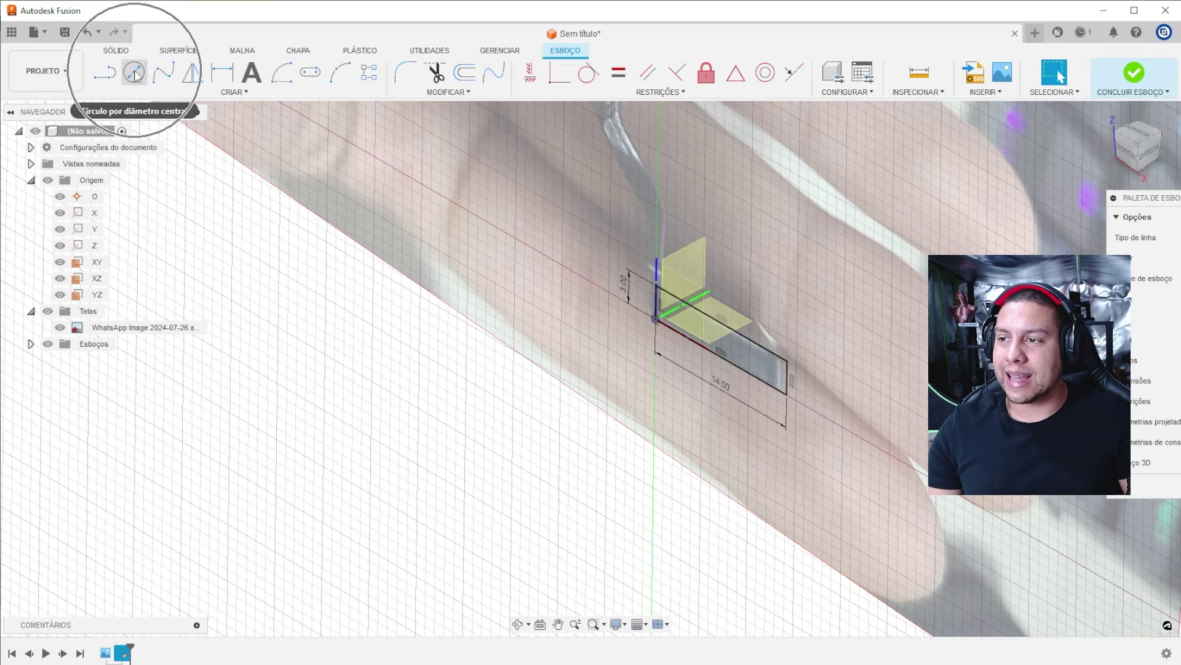
Finish the sketch and extrude the rectangle symmetrically into a 12 mm solid block.
{"action": "left_click", "coordinate": [1134, 73]}
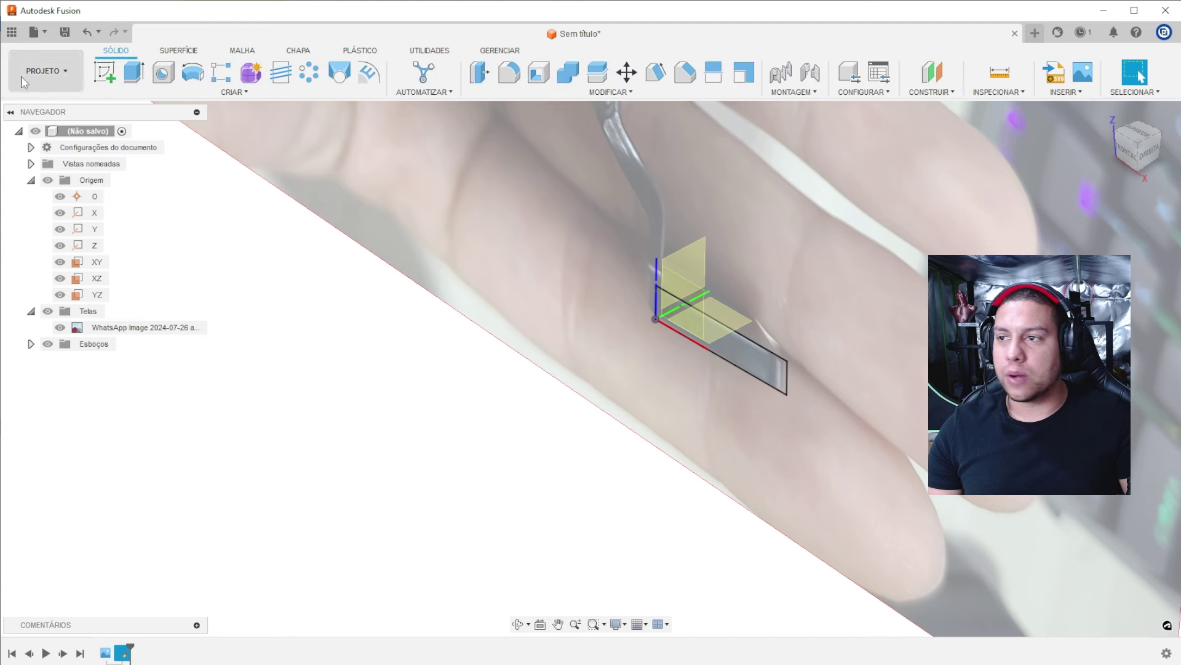
{"action": "left_click", "coordinate": [134, 72]}
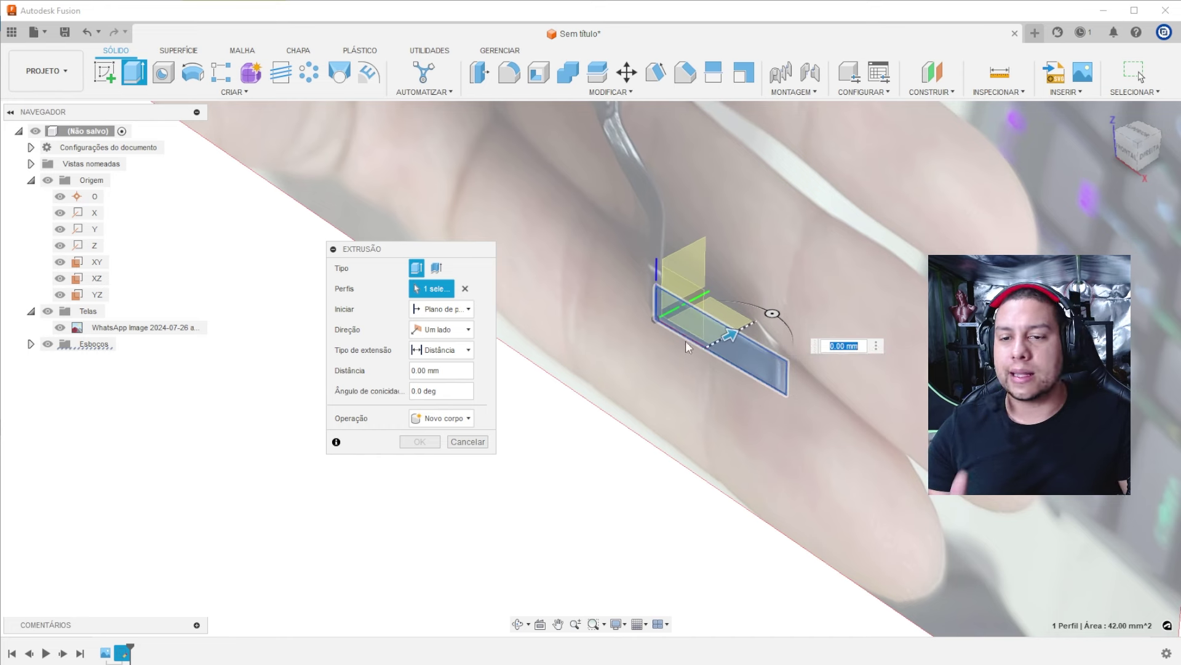
{"action": "left_click", "coordinate": [440, 329]}
{"action": "left_click", "coordinate": [441, 374]}
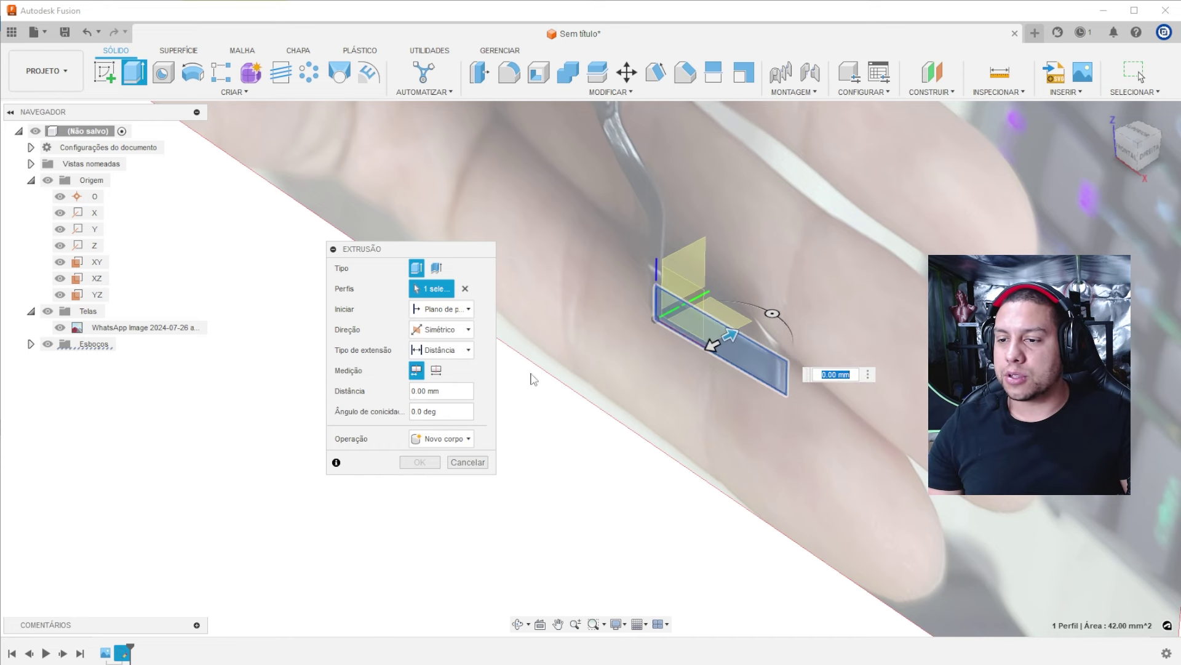
{"action": "left_click_drag", "start_coordinate": [732, 336], "coordinate": [858, 263]}
{"action": "mouse_move", "coordinate": [858, 264]}
{"action": "middle_mouse_down", "text": "shift"}
{"action": "mouse_move", "coordinate": [898, 243]}
{"action": "mouse_move", "coordinate": [827, 243]}
{"action": "mouse_move", "coordinate": [819, 256]}
{"action": "mouse_move", "coordinate": [892, 237]}
{"action": "middle_mouse_up", "text": "shift"}
{"action": "left_click_drag", "start_coordinate": [885, 236], "coordinate": [866, 258]}
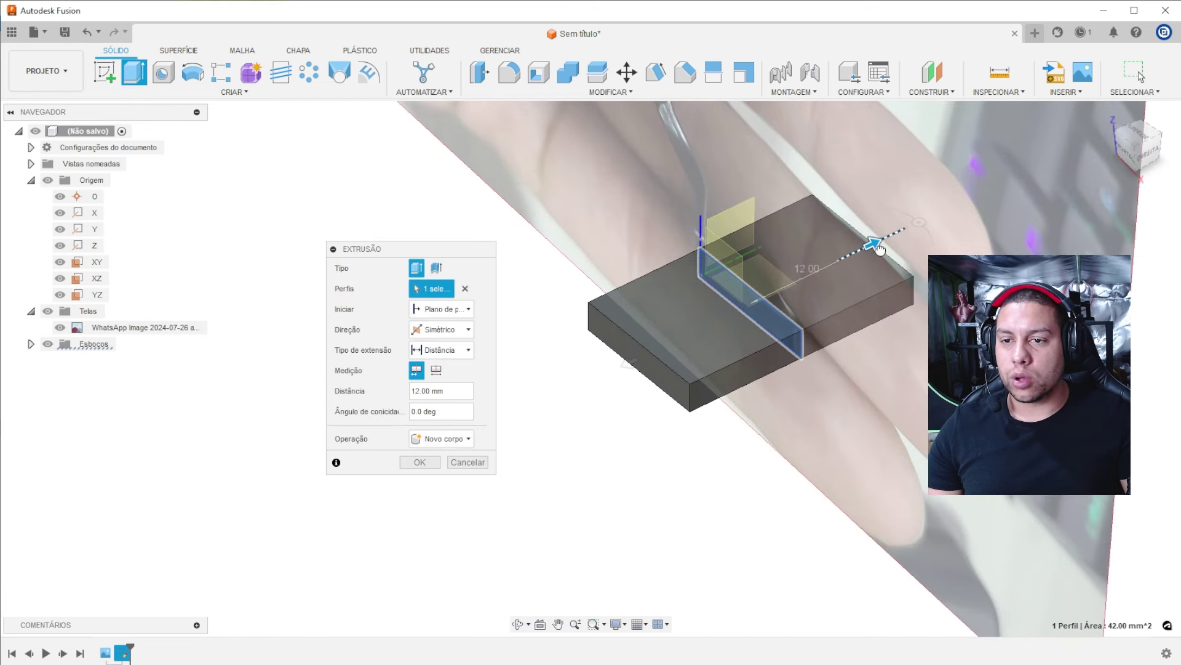
{"action": "left_click", "coordinate": [420, 462]}
{"action": "middle_click_drag", "start_coordinate": [718, 384], "coordinate": [776, 321], "text": "shift"}
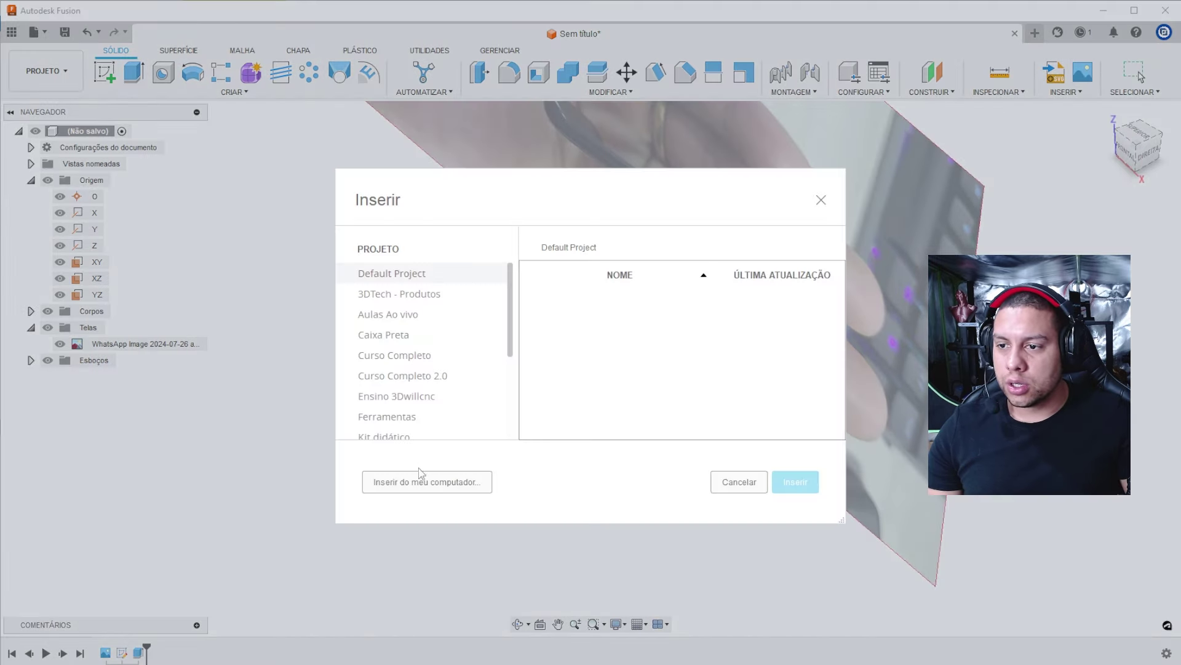
Insert the latch photo from the computer as a canvas on the XY plane.
{"action": "left_click", "coordinate": [421, 474]}
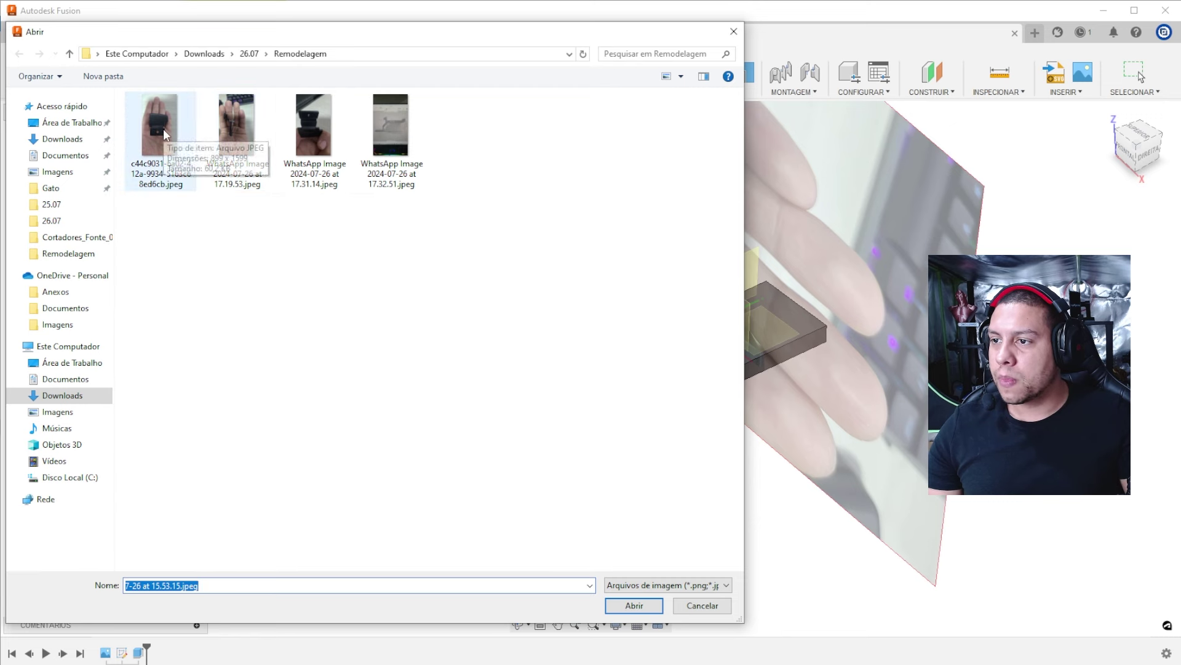
{"action": "key", "text": "Escape"}
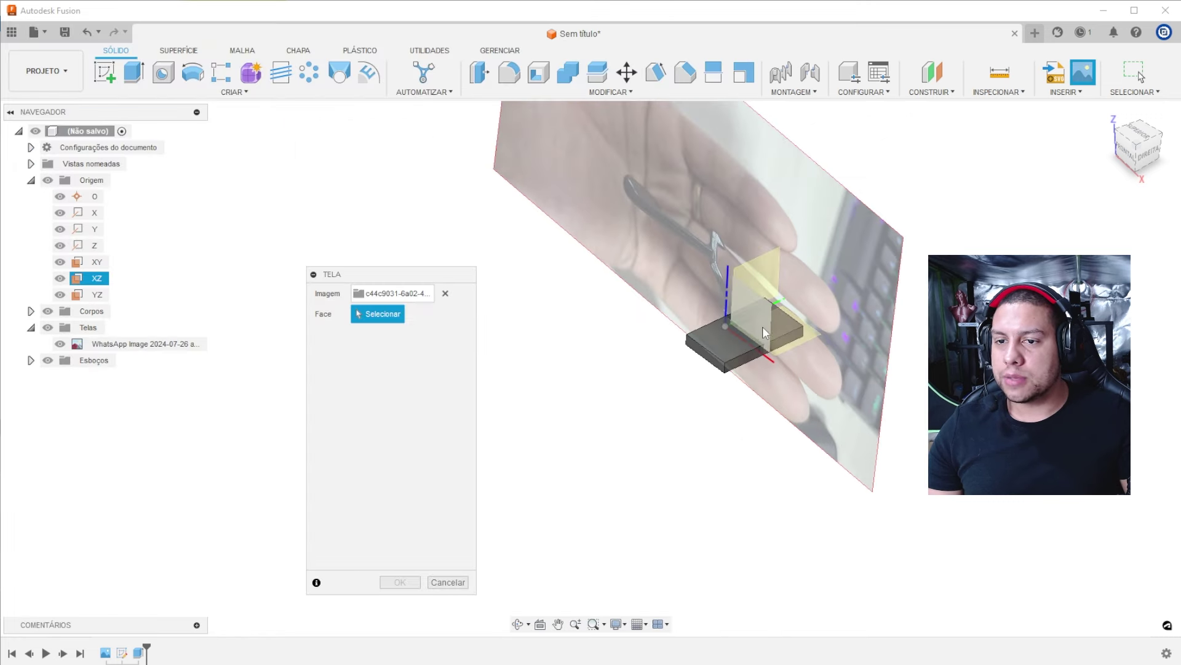
{"action": "middle_click_drag", "start_coordinate": [763, 327], "coordinate": [749, 313], "text": "shift"}
{"action": "left_click", "coordinate": [760, 317]}
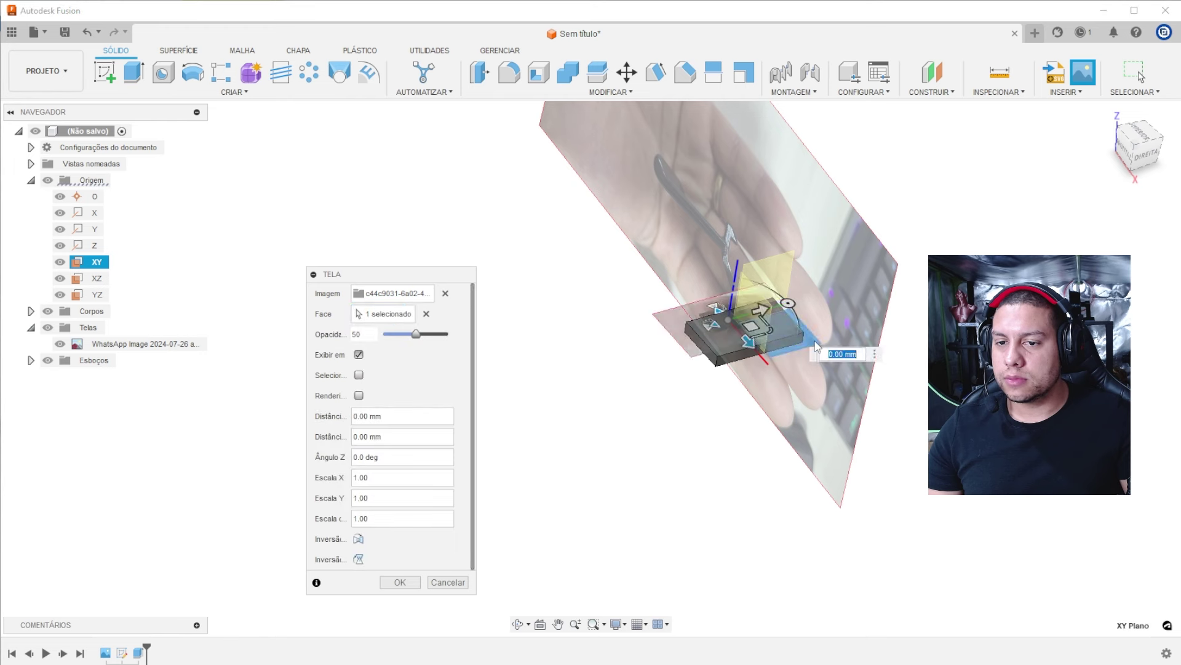
{"action": "scroll", "coordinate": [768, 320], "scroll_direction": "up", "scroll_amount": 4}
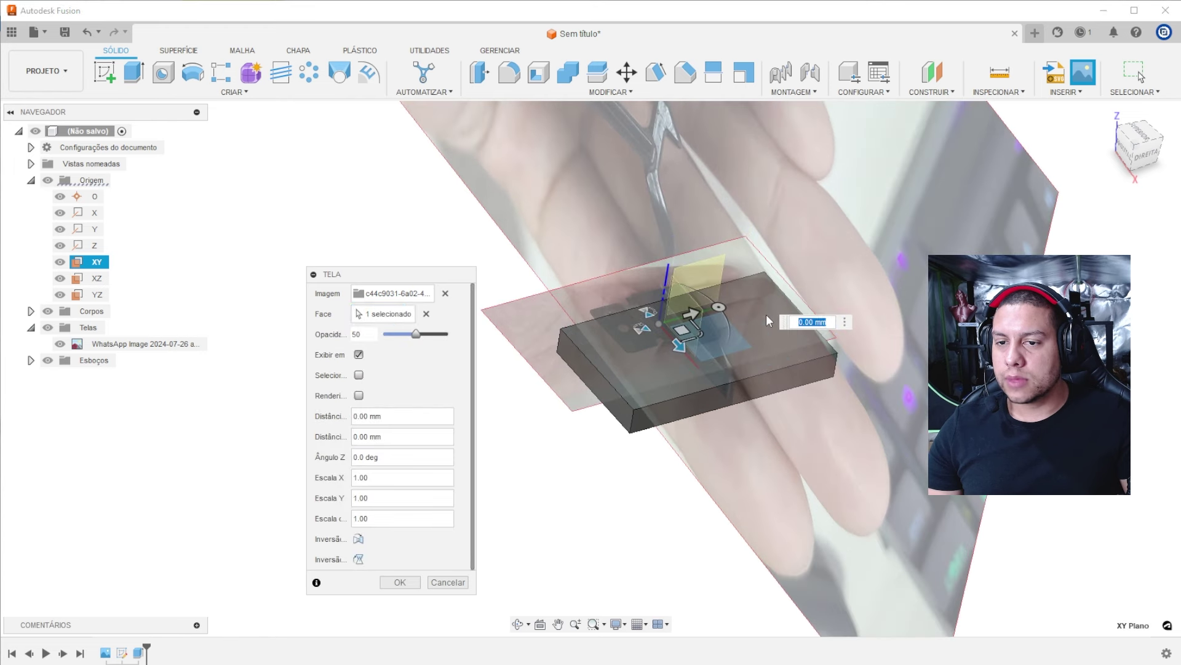
Rotate the photo 90 degrees and enlarge it to line up with the block.
{"action": "left_click", "coordinate": [720, 309]}
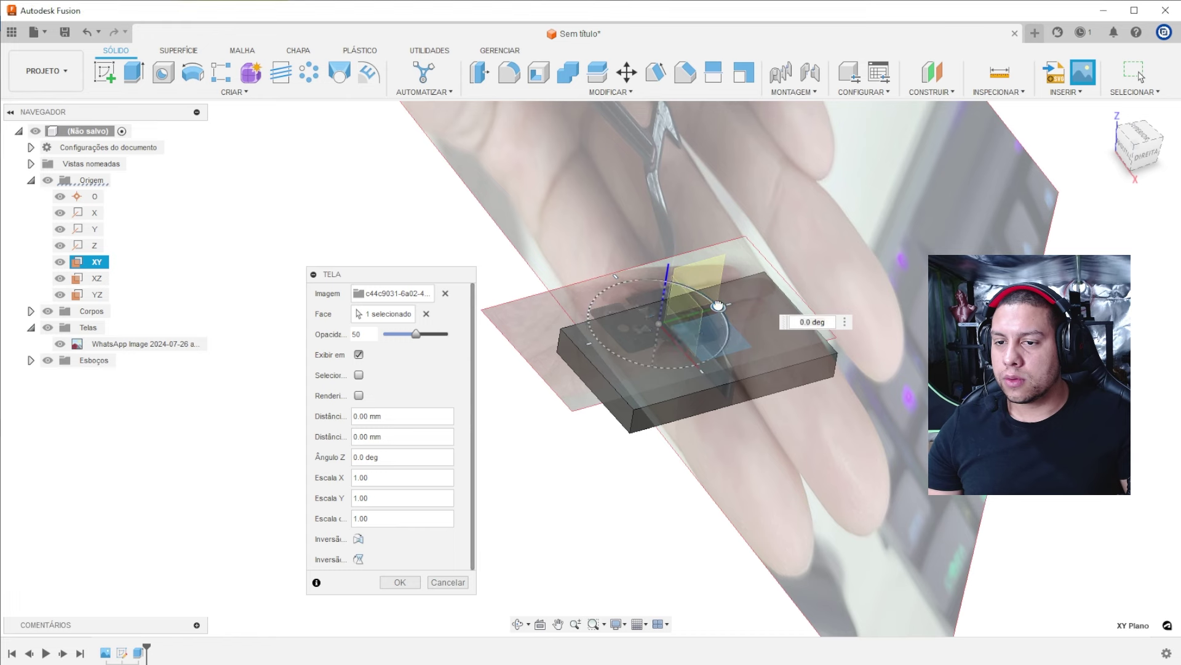
{"action": "left_click_drag", "start_coordinate": [720, 314], "coordinate": [618, 278]}
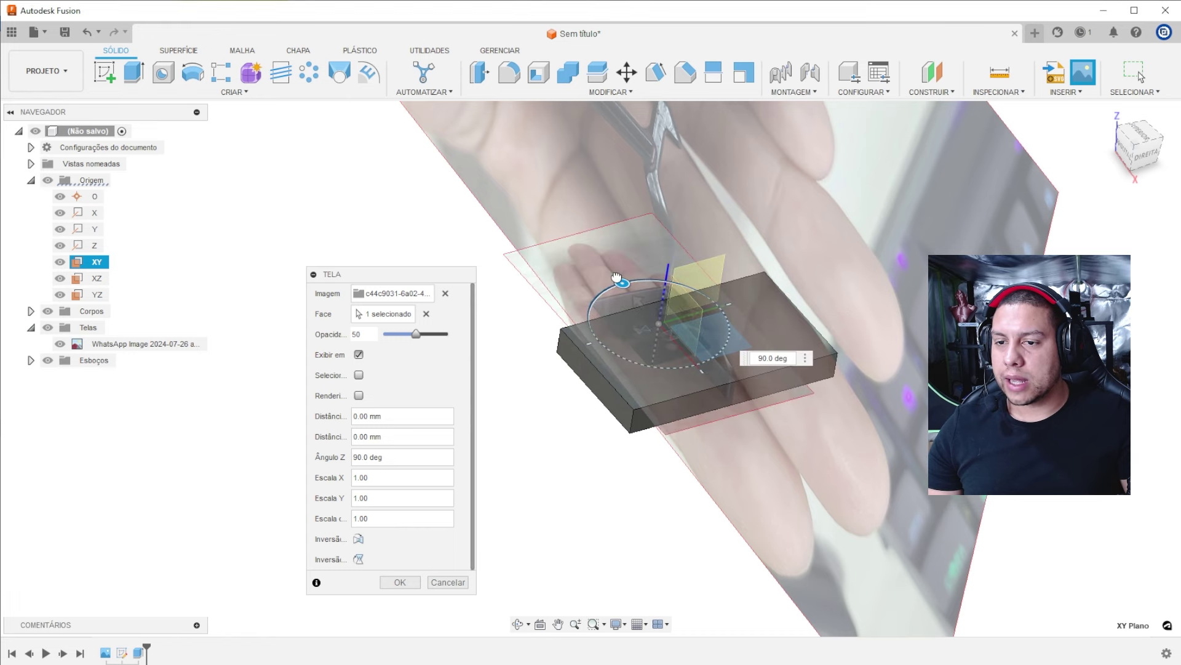
{"action": "scroll", "coordinate": [689, 335], "scroll_direction": "down", "scroll_amount": 2}
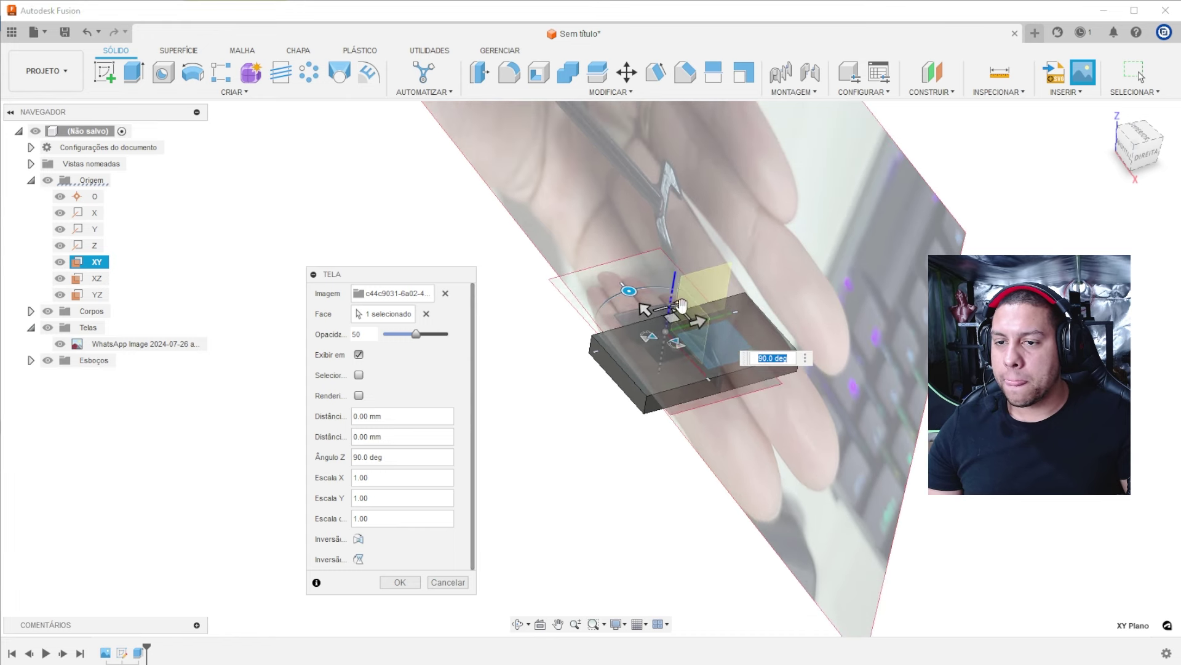
{"action": "middle_click_drag", "start_coordinate": [679, 305], "coordinate": [780, 298], "text": "shift"}
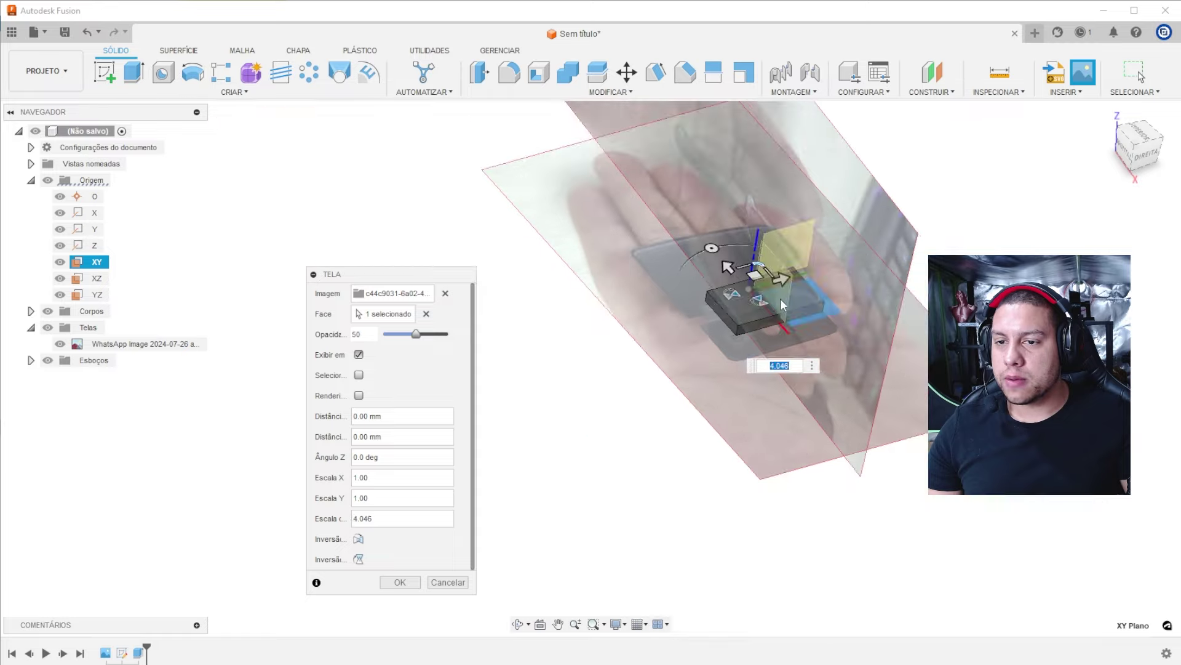
{"action": "key", "text": "Return"}
{"action": "scroll", "coordinate": [678, 263], "scroll_direction": "down", "scroll_amount": 5}
{"action": "mouse_move", "coordinate": [678, 263]}
{"action": "middle_mouse_down", "text": "shift"}
{"action": "mouse_move", "coordinate": [762, 288]}
{"action": "mouse_move", "coordinate": [813, 224]}
{"action": "middle_mouse_up", "text": "shift"}
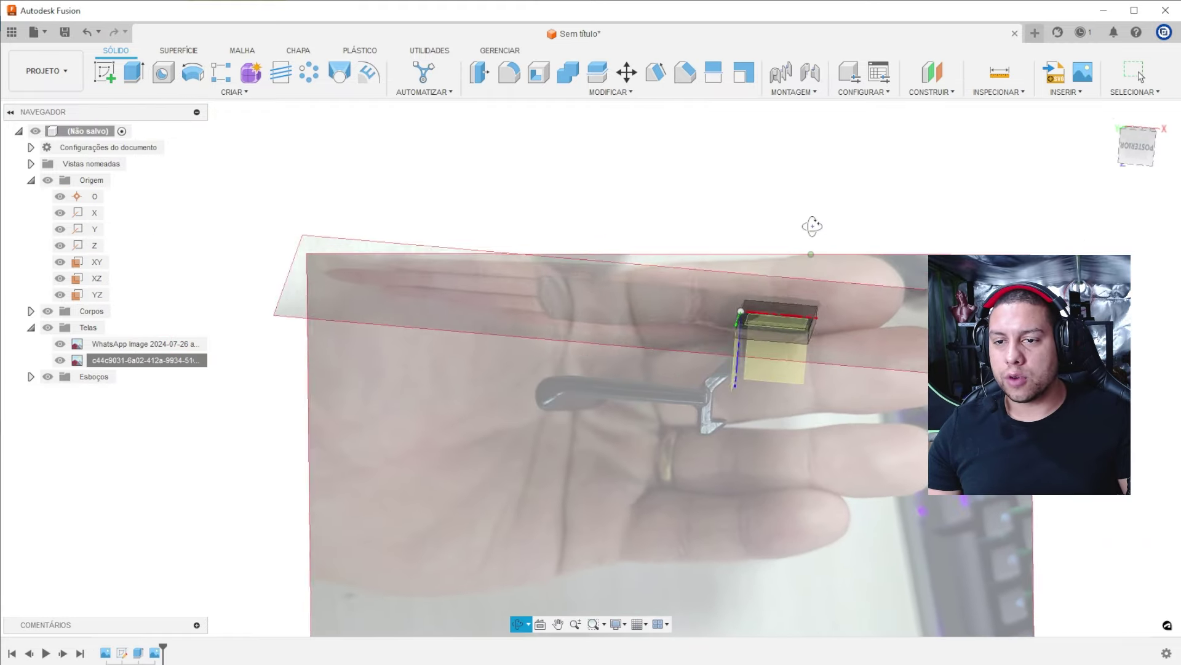
Re-edit the block's Extrude feature and change its depth from 12 mm to 17 mm.
{"action": "left_click", "coordinate": [1125, 154]}
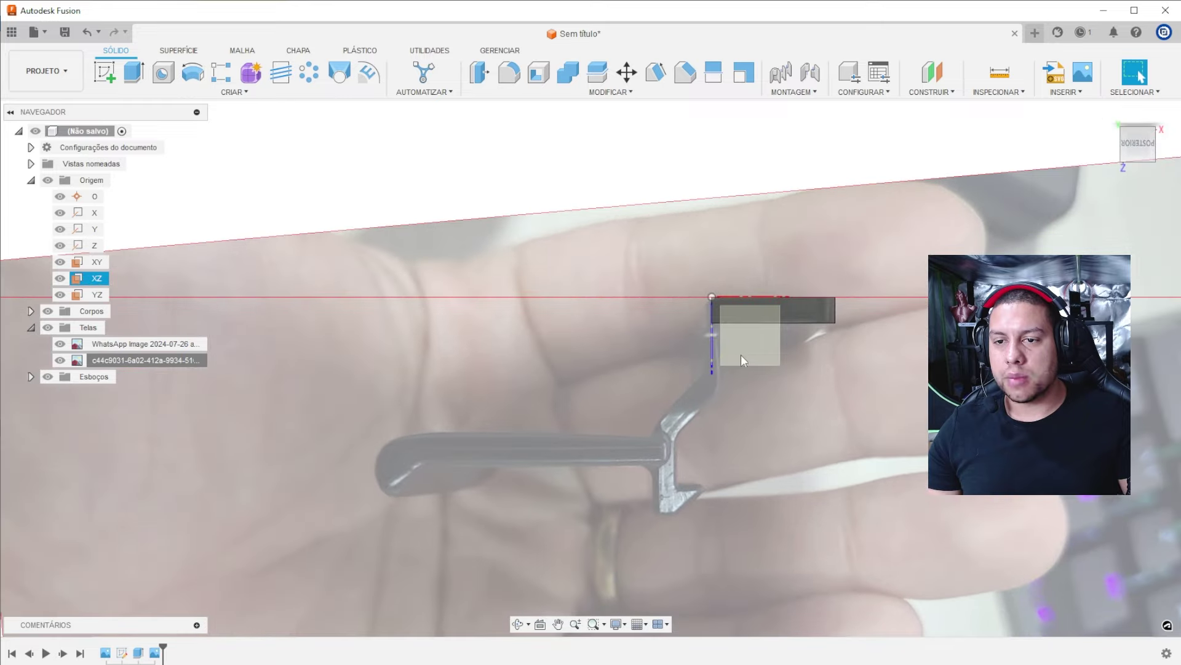
{"action": "middle_click_drag", "start_coordinate": [741, 349], "coordinate": [758, 420], "text": "shift"}
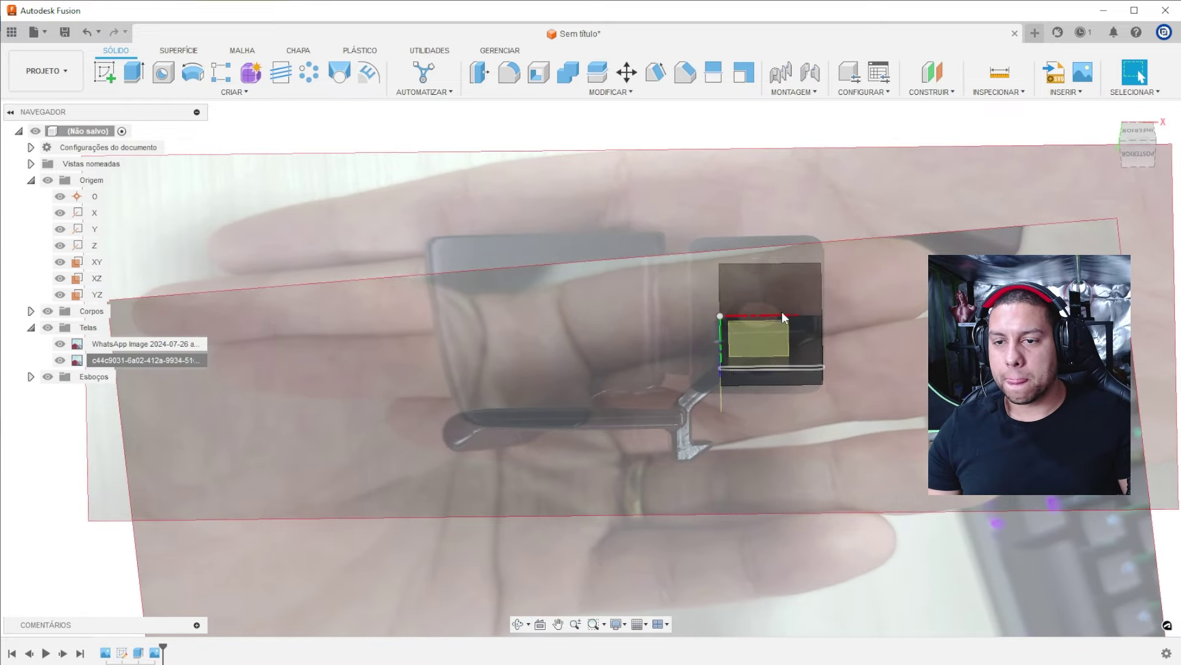
{"action": "mouse_move", "coordinate": [796, 369]}
{"action": "middle_mouse_down", "text": "shift"}
{"action": "mouse_move", "coordinate": [833, 393]}
{"action": "mouse_move", "coordinate": [812, 376]}
{"action": "middle_mouse_up", "text": "shift"}
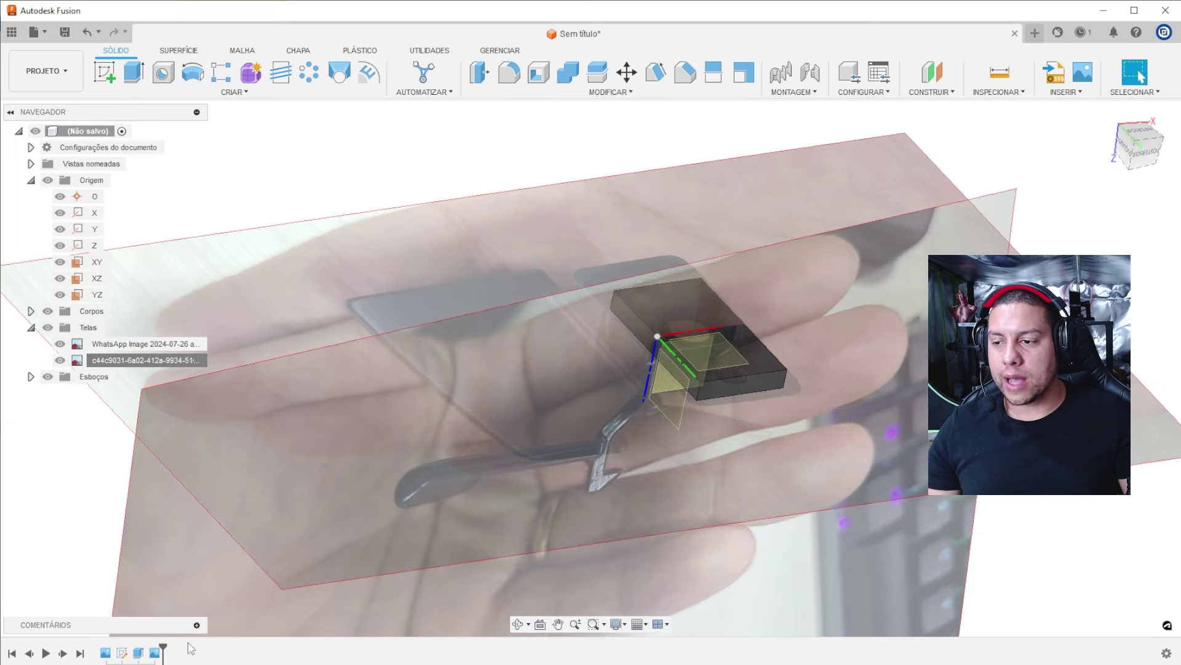
{"action": "left_click", "coordinate": [152, 654]}
{"action": "key", "text": "Escape"}
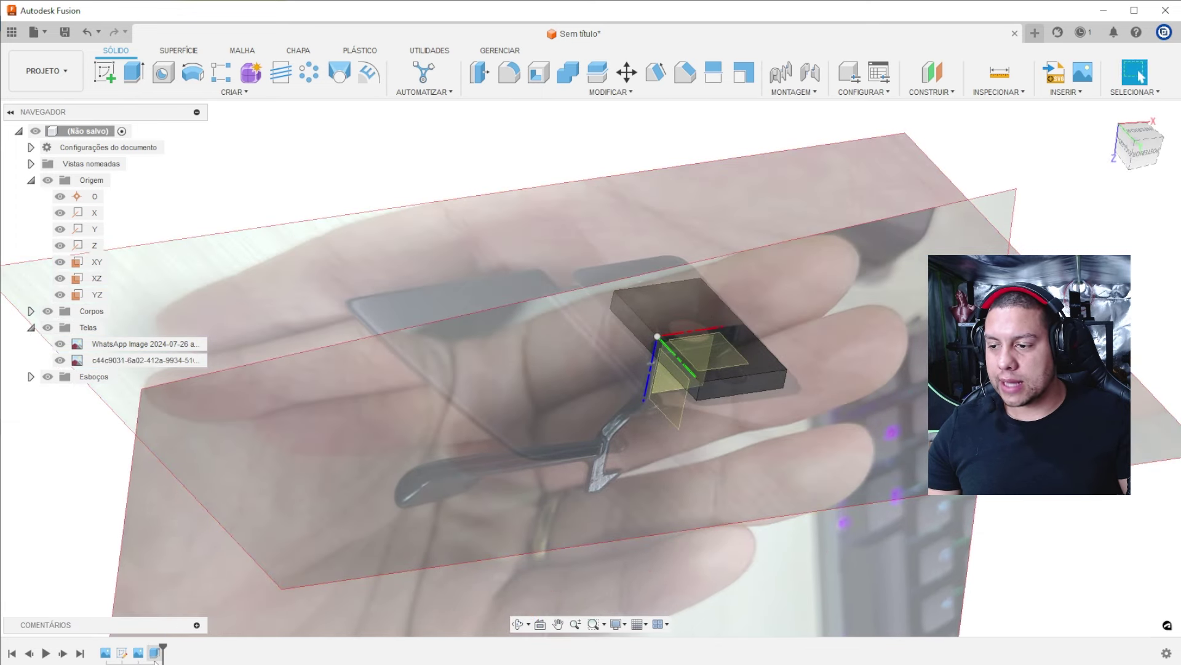
{"action": "double_click", "coordinate": [154, 653]}
{"action": "left_click_drag", "start_coordinate": [745, 415], "coordinate": [772, 448]}
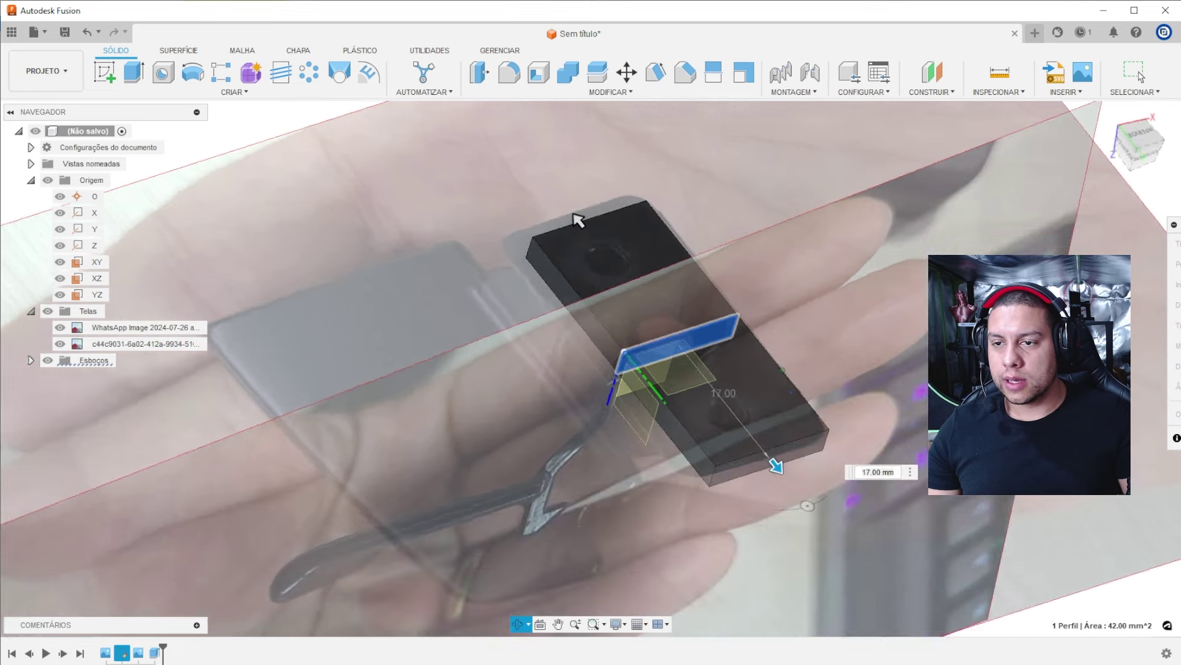
{"action": "middle_click_drag", "start_coordinate": [578, 220], "coordinate": [579, 226], "text": "shift"}
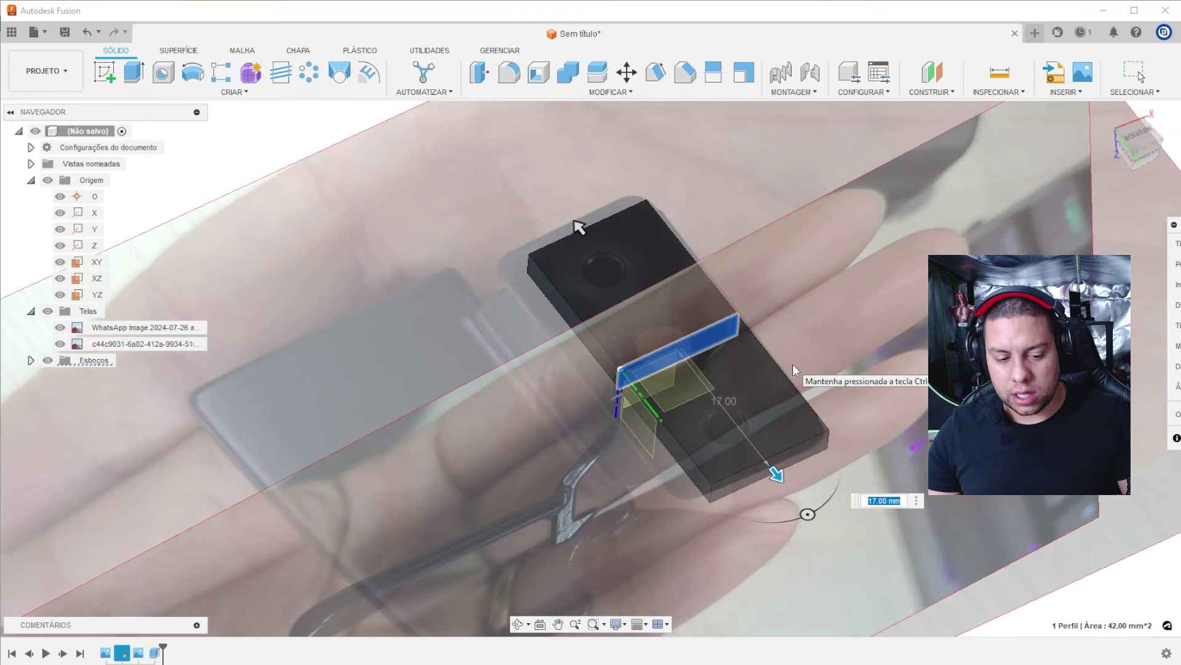
{"action": "key", "text": "Return"}
{"action": "mouse_move", "coordinate": [793, 370]}
{"action": "middle_mouse_down", "text": "shift"}
{"action": "mouse_move", "coordinate": [809, 403]}
{"action": "mouse_move", "coordinate": [773, 335]}
{"action": "middle_mouse_up", "text": "shift"}
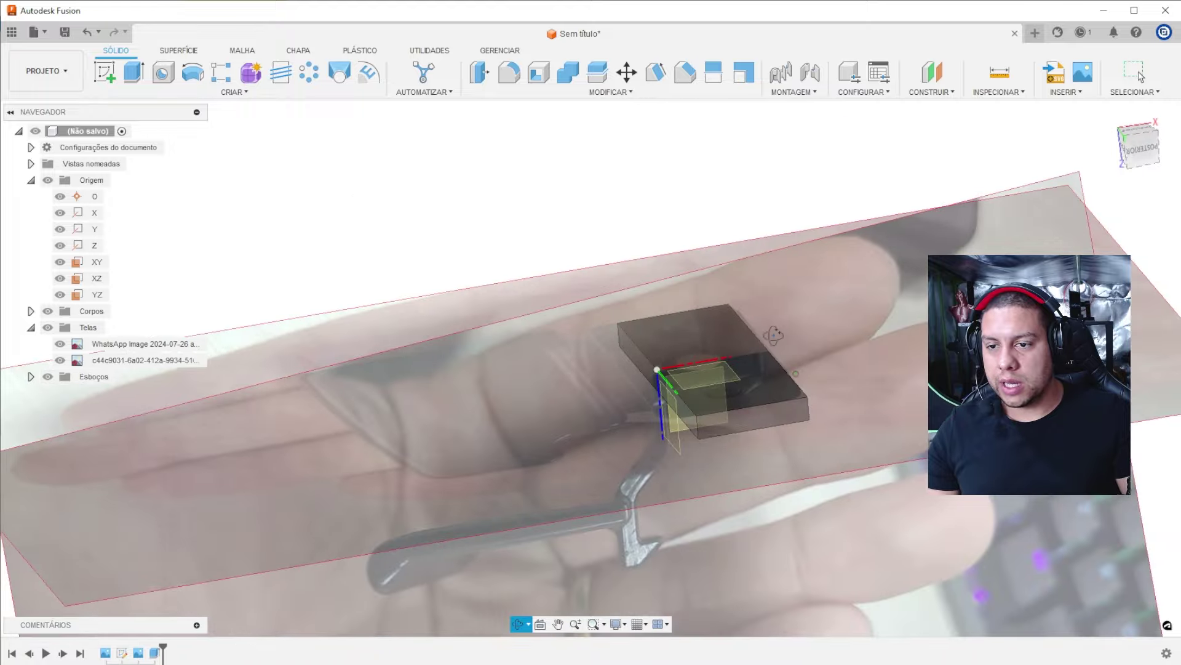
{"action": "left_click", "coordinate": [1143, 158]}
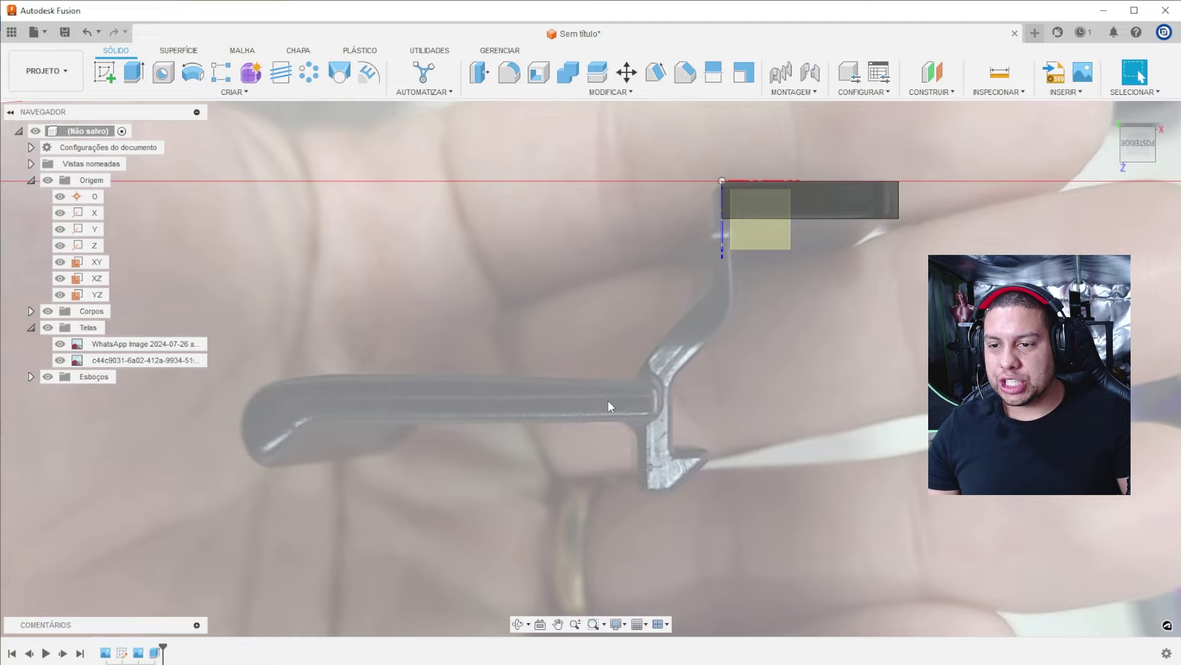
Start a new sketch on the XZ plane from the straight-on back view.
{"action": "middle_click_drag", "start_coordinate": [609, 404], "coordinate": [699, 403], "text": "shift"}
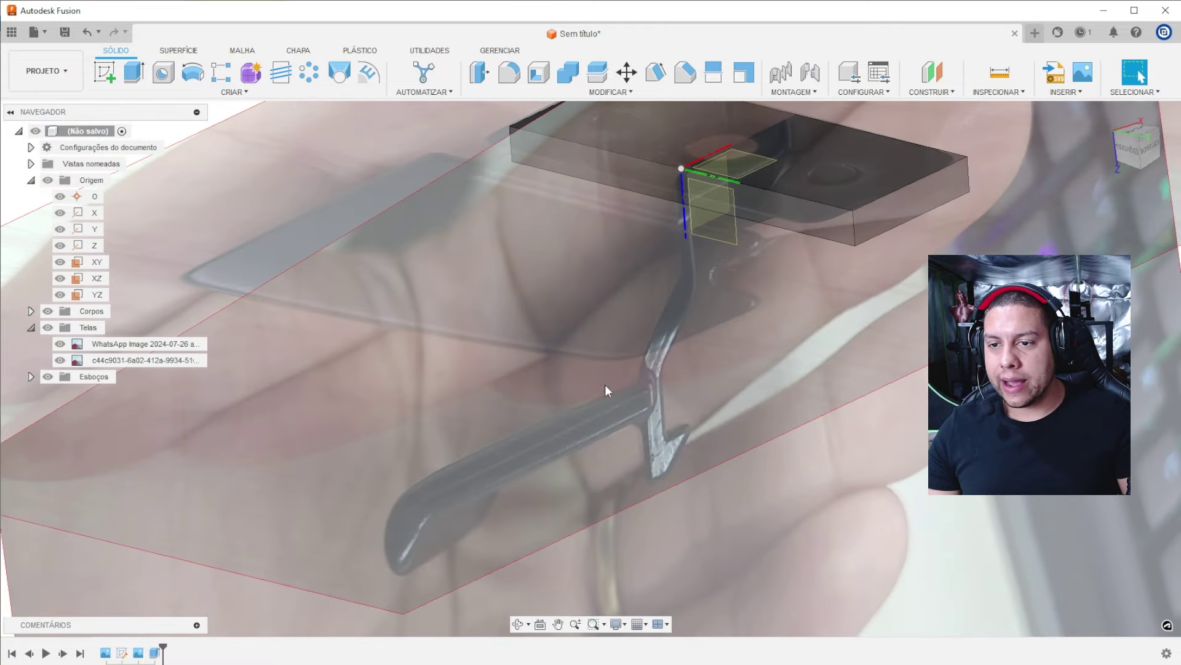
{"action": "left_click", "coordinate": [1155, 146]}
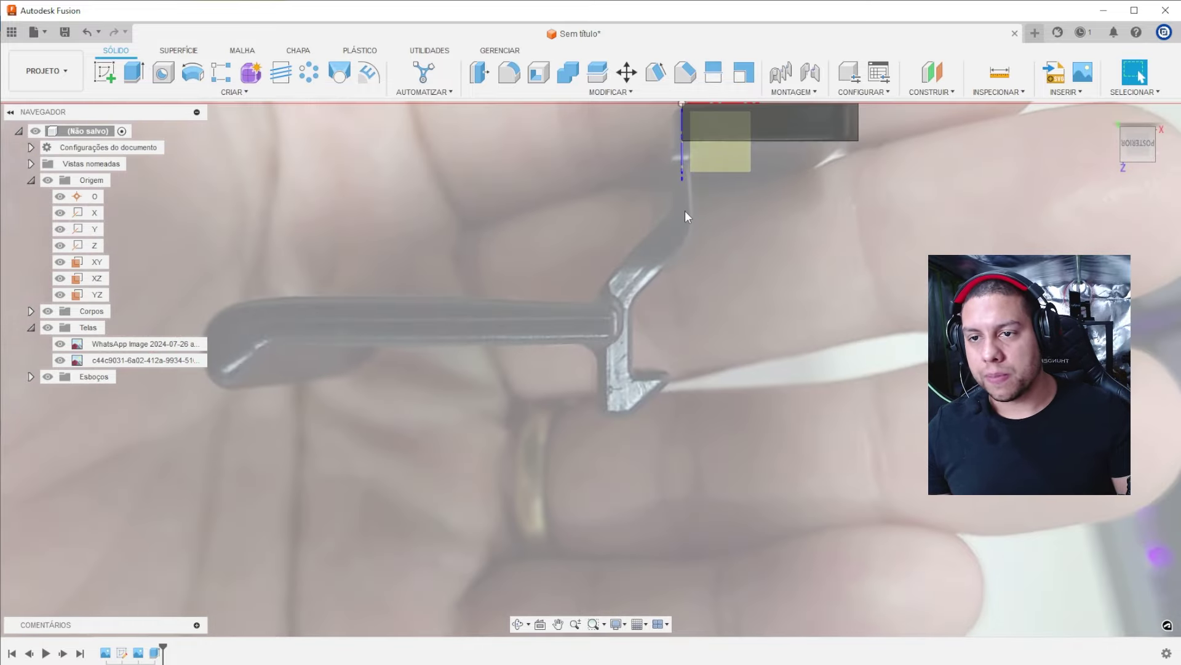
{"action": "scroll", "coordinate": [685, 210], "scroll_direction": "up", "scroll_amount": 2}
{"action": "scroll", "coordinate": [689, 253], "scroll_direction": "up", "scroll_amount": 2}
{"action": "scroll", "coordinate": [655, 177], "scroll_direction": "up", "scroll_amount": 2}
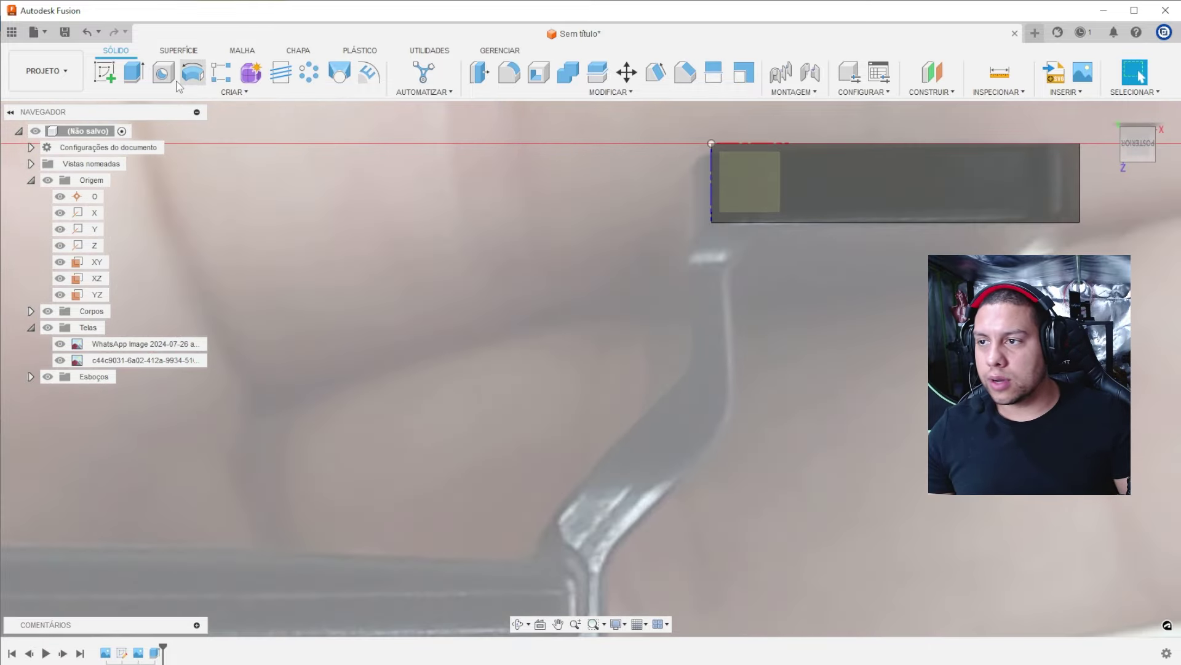
{"action": "left_click", "coordinate": [97, 77]}
{"action": "left_click", "coordinate": [743, 267]}
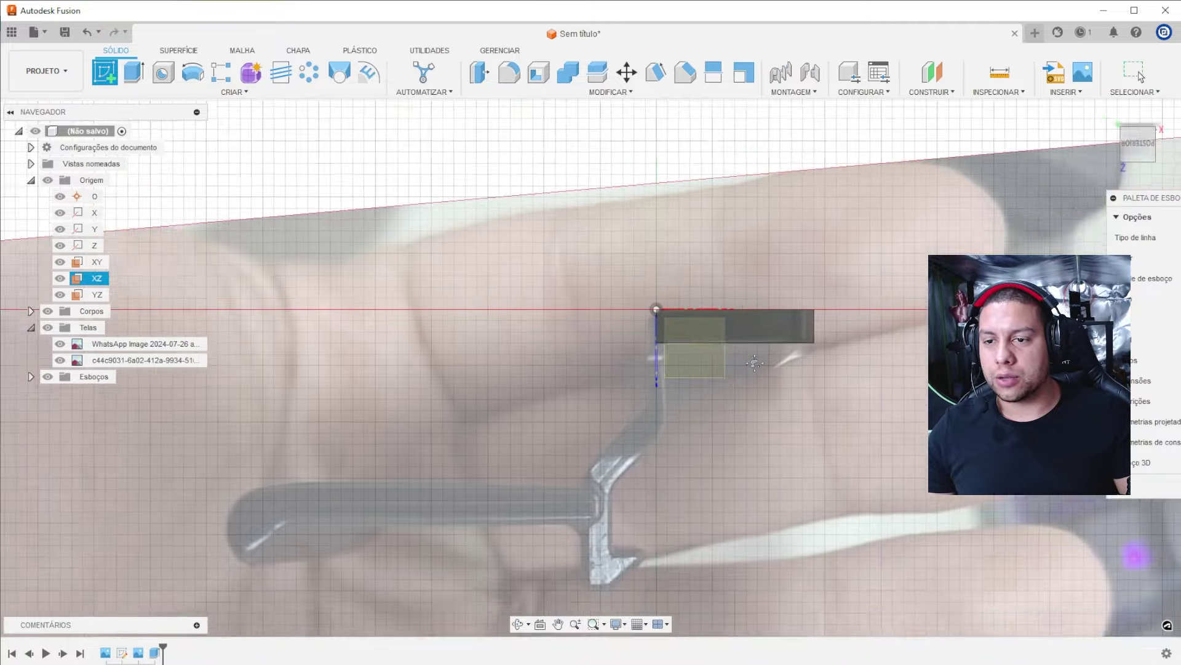
Trace lines from the origin down the long arm and around the bottom hook.
{"action": "key", "text": "l"}
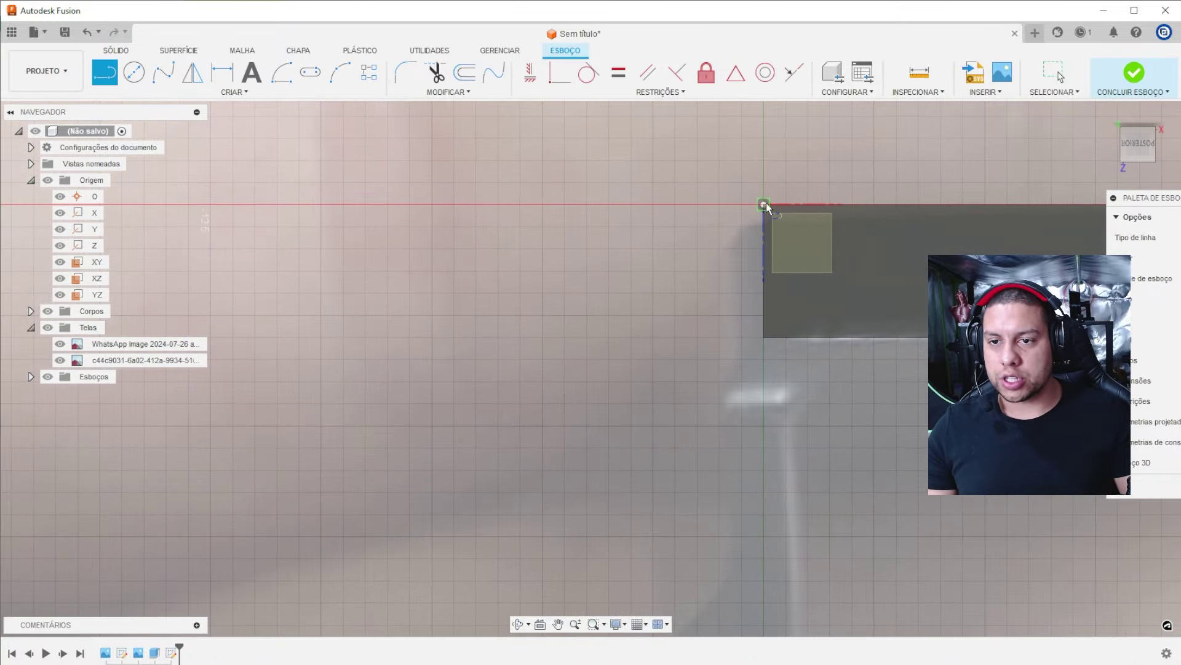
{"action": "left_click", "coordinate": [764, 204]}
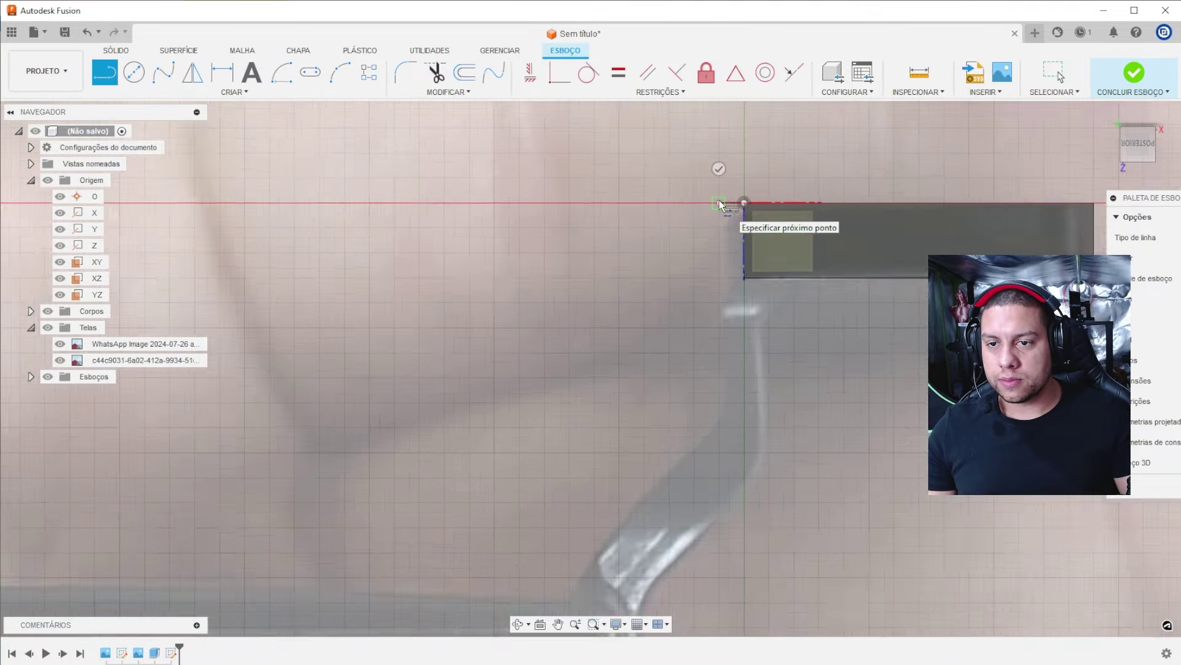
{"action": "left_click", "coordinate": [737, 204]}
{"action": "middle_click_drag", "start_coordinate": [714, 364], "coordinate": [720, 332]}
{"action": "left_click", "coordinate": [724, 305]}
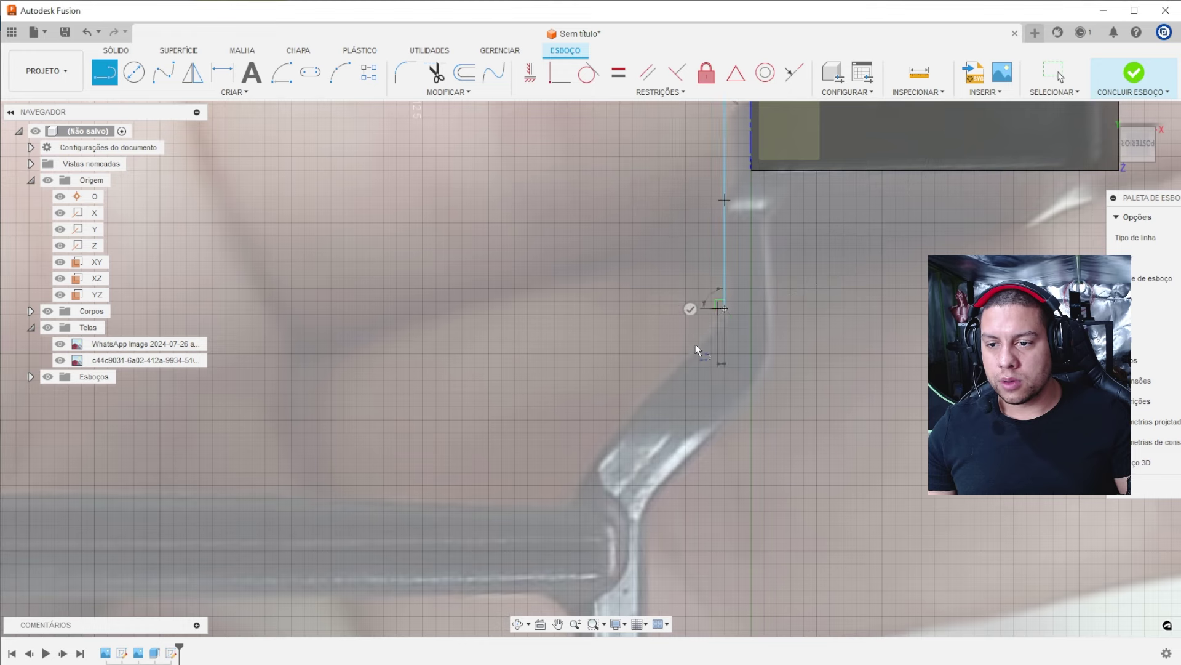
{"action": "left_click", "coordinate": [648, 392]}
{"action": "scroll", "coordinate": [612, 409], "scroll_direction": "down", "scroll_amount": 3}
{"action": "middle_click_drag", "start_coordinate": [612, 409], "coordinate": [641, 183]}
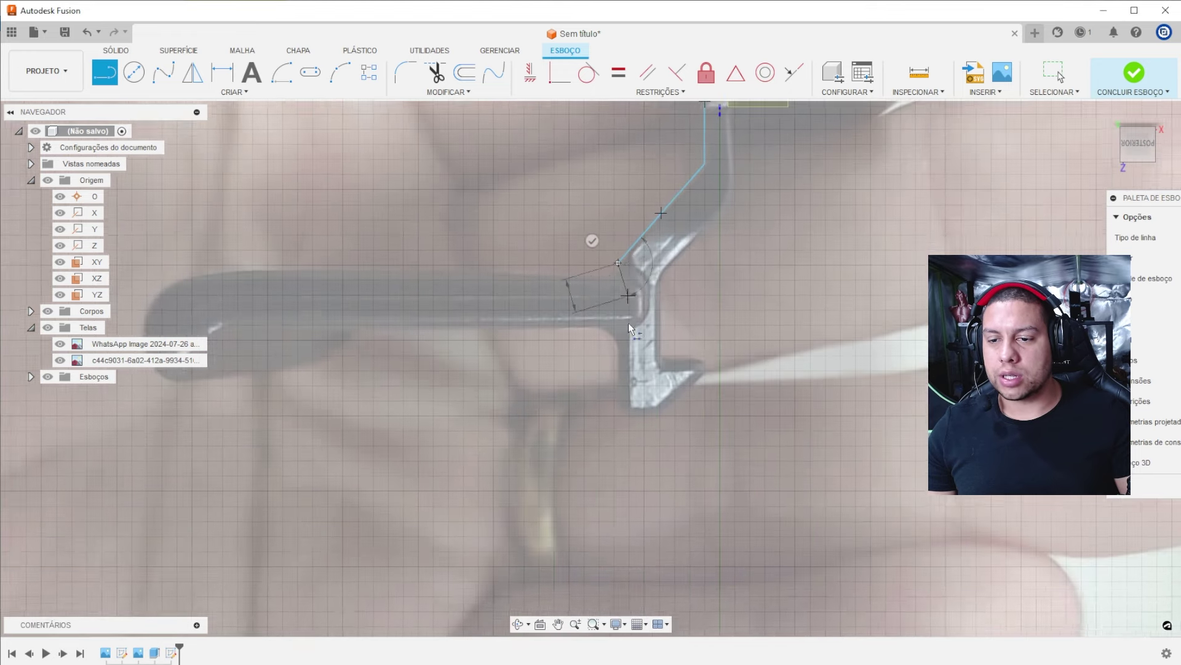
{"action": "left_click", "coordinate": [616, 434]}
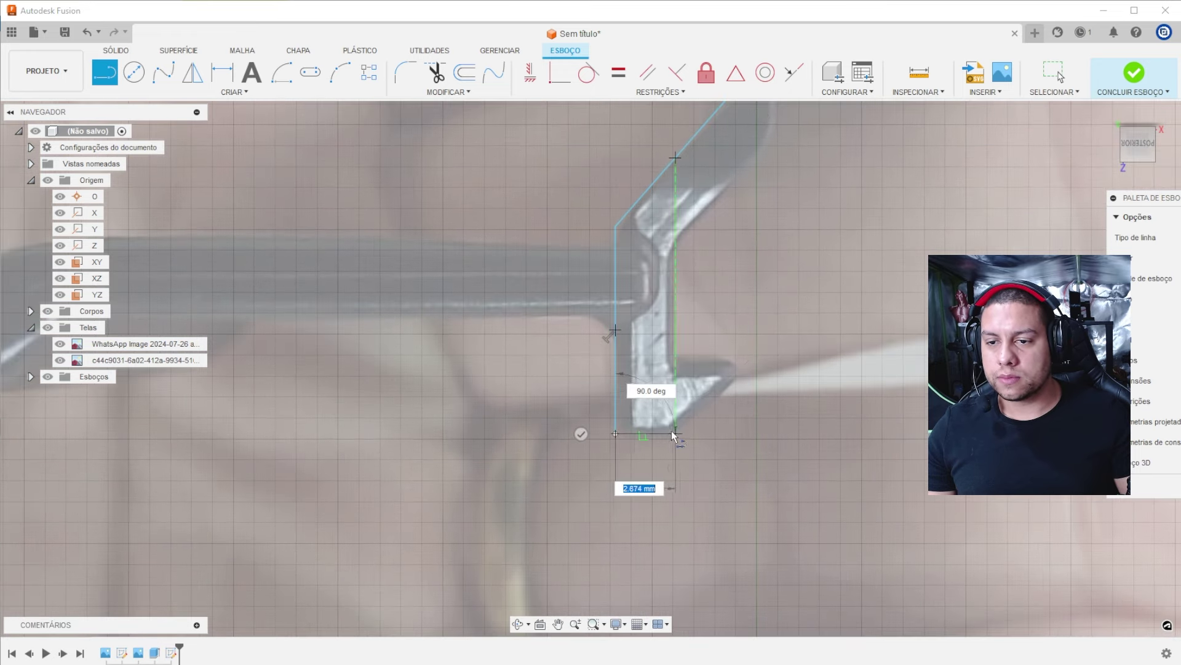
{"action": "left_click", "coordinate": [677, 434]}
{"action": "left_click", "coordinate": [734, 375]}
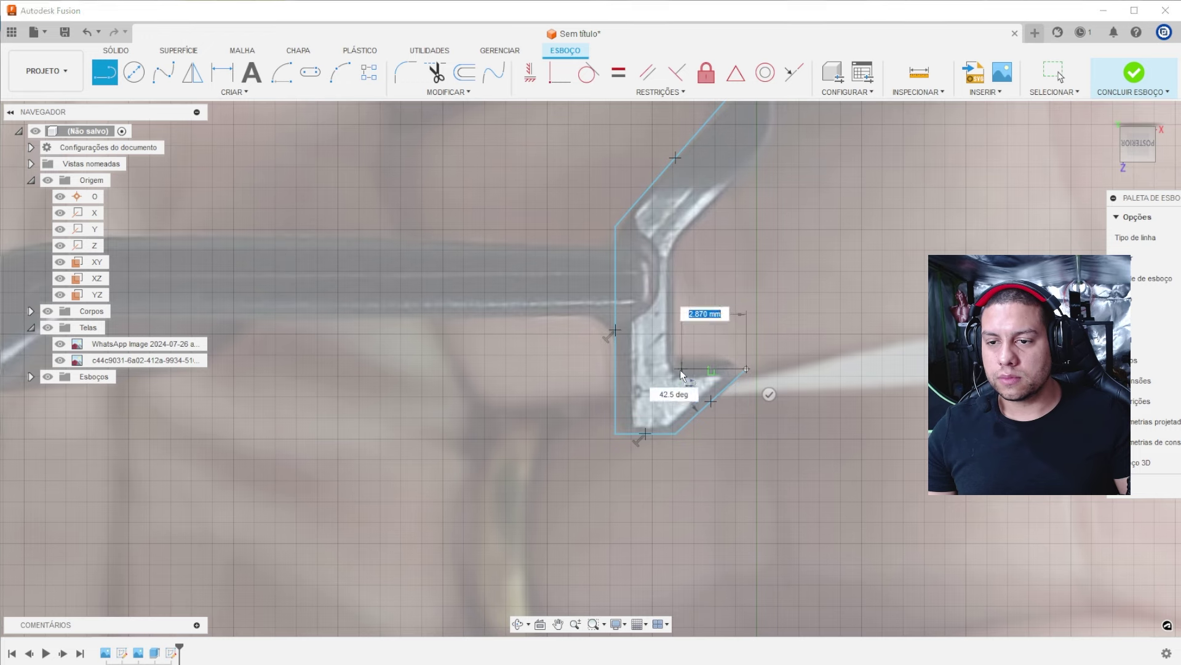
{"action": "left_click", "coordinate": [676, 252]}
Continue the outline up the angled body to the top plate.
{"action": "middle_click_drag", "start_coordinate": [782, 133], "coordinate": [688, 305]}
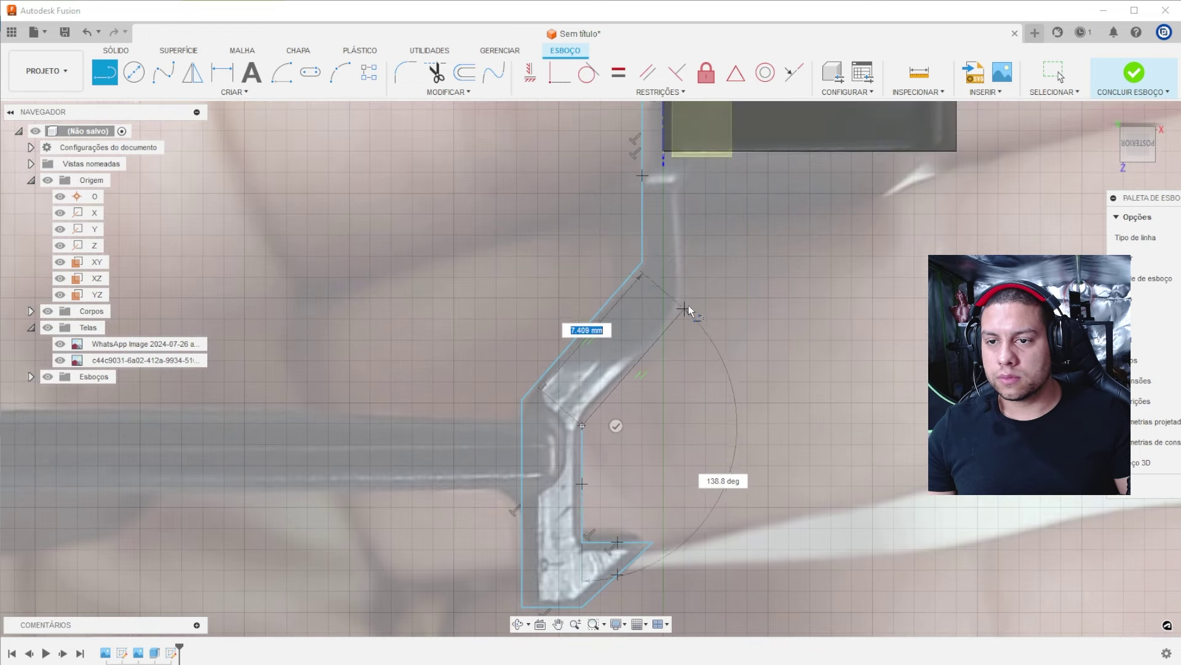
{"action": "left_click", "coordinate": [688, 305]}
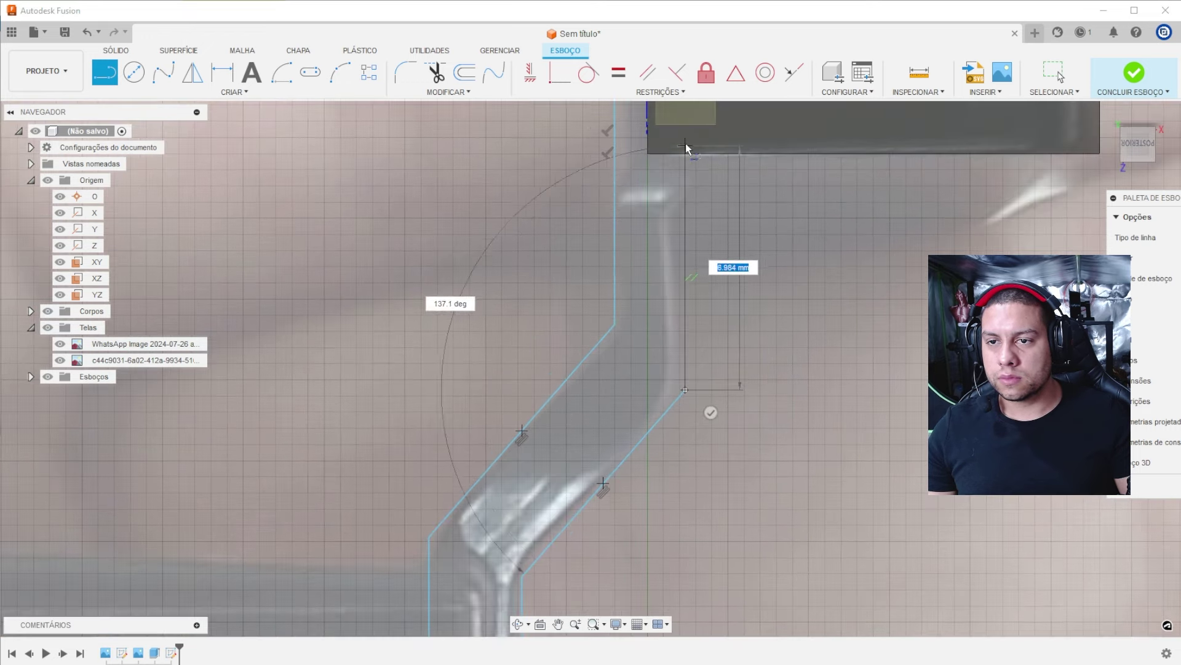
{"action": "middle_click_drag", "start_coordinate": [689, 152], "coordinate": [684, 284]}
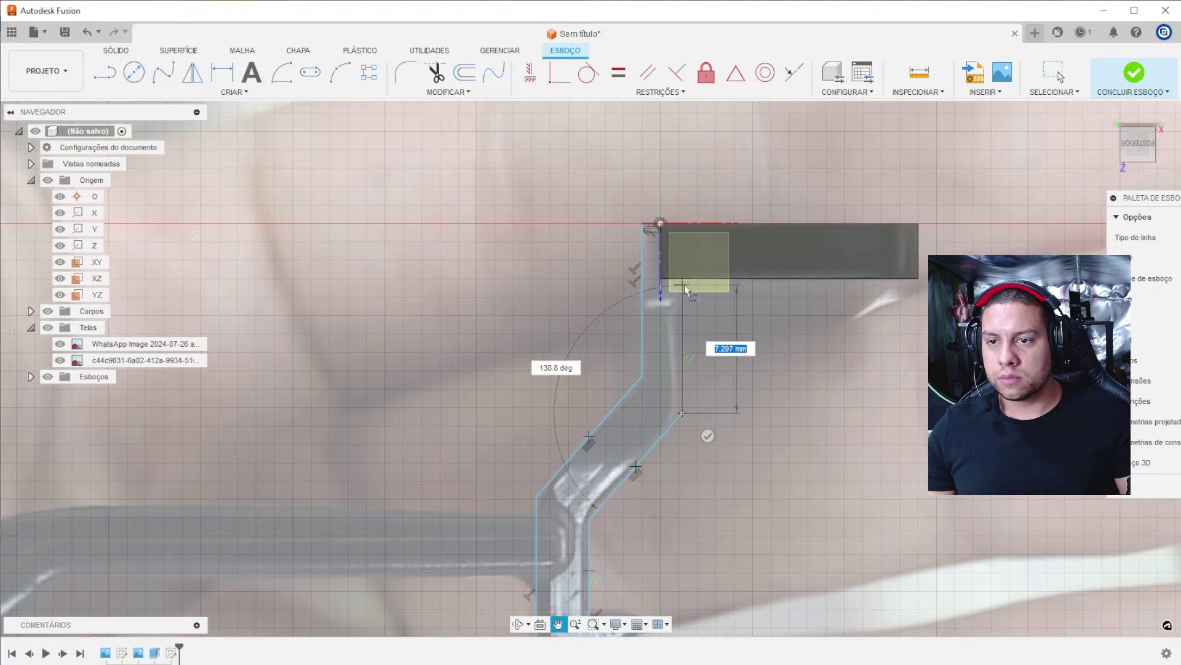
{"action": "scroll", "coordinate": [684, 253], "scroll_direction": "up", "scroll_amount": 2}
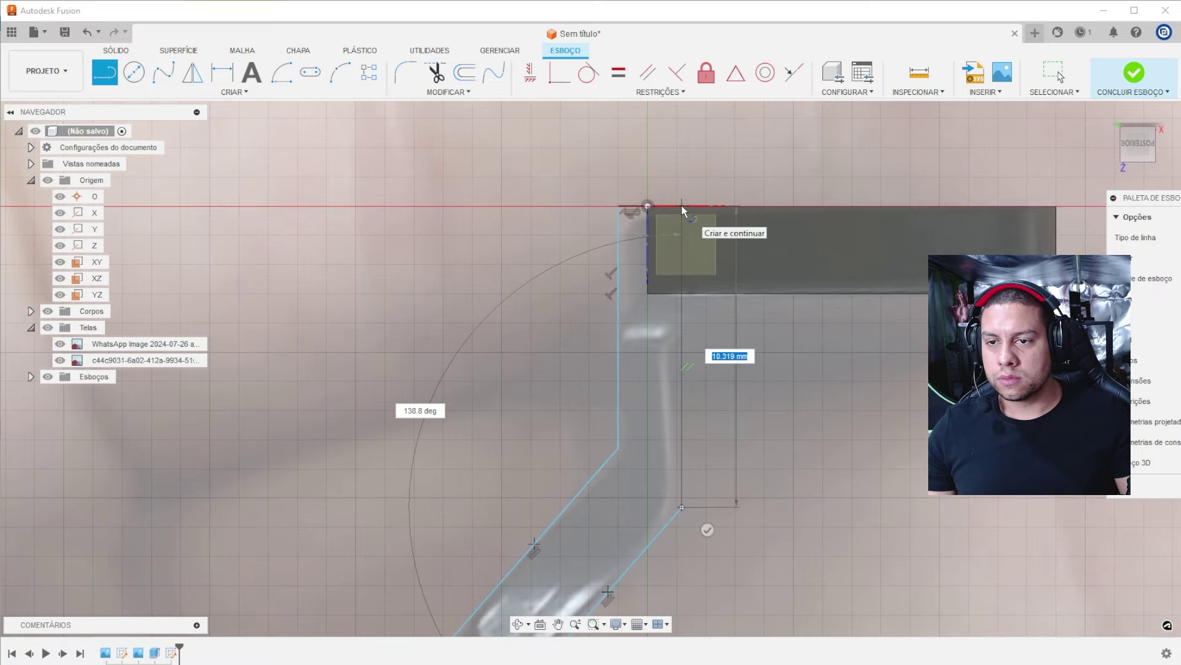
{"action": "left_click", "coordinate": [683, 207]}
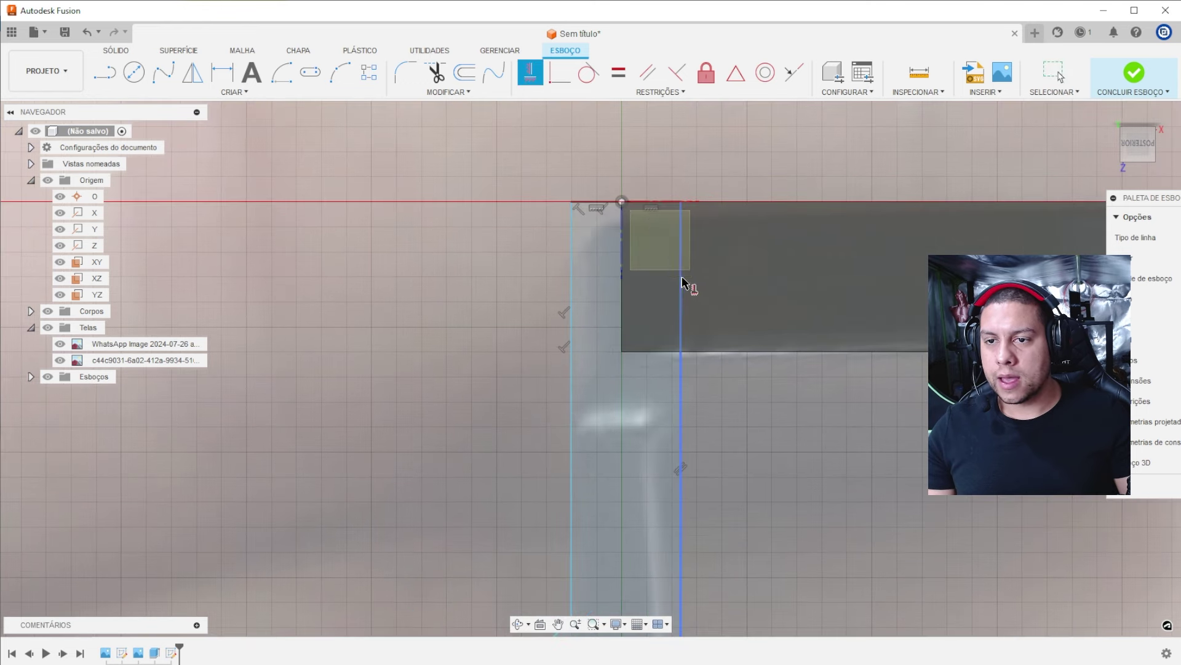
{"action": "middle_click_drag", "start_coordinate": [686, 283], "coordinate": [688, 313]}
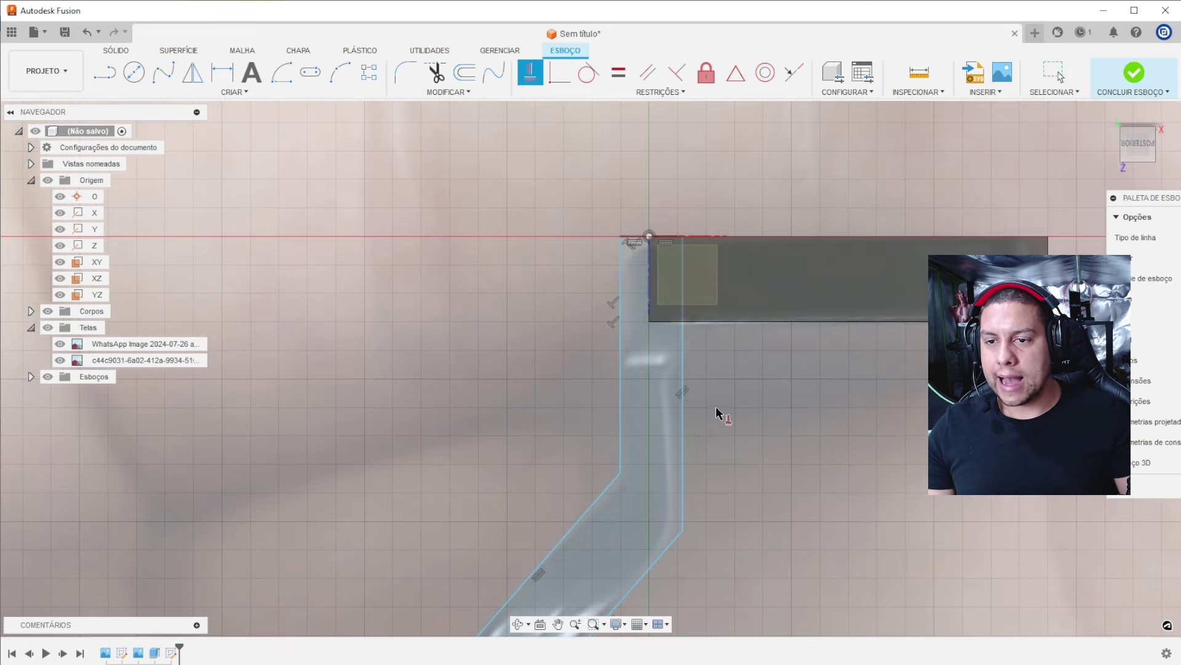
Dimension the upper arm's two vertical lines 2.00 mm apart.
{"action": "key", "text": "d"}
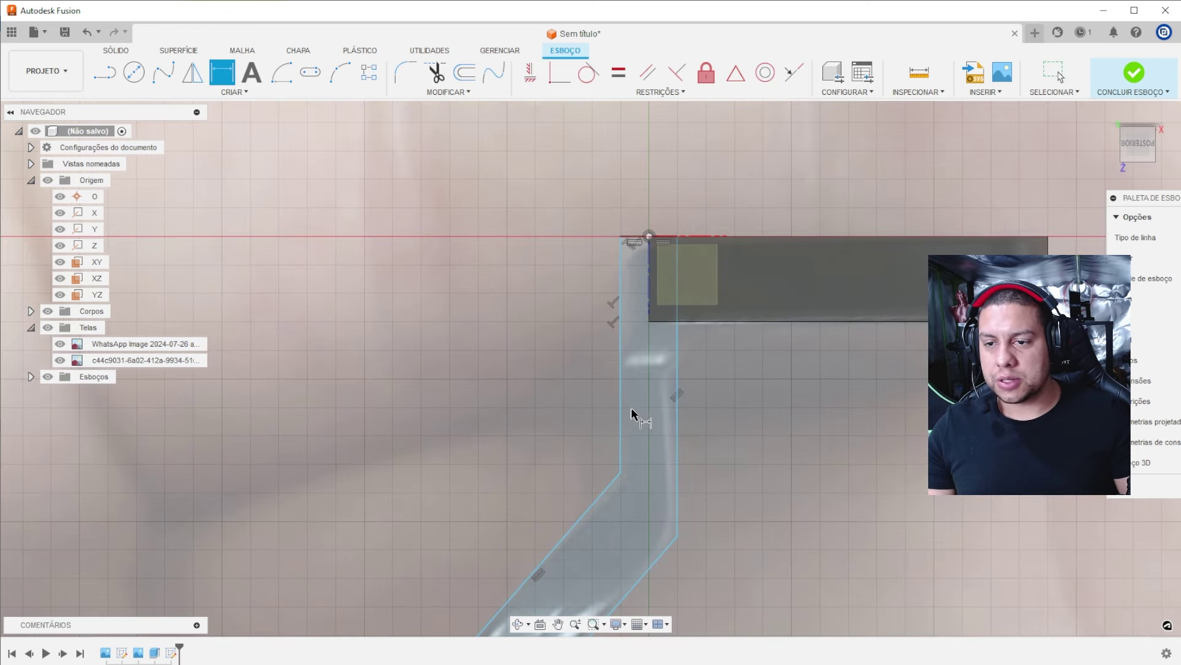
{"action": "left_click", "coordinate": [621, 395]}
{"action": "left_click", "coordinate": [677, 376]}
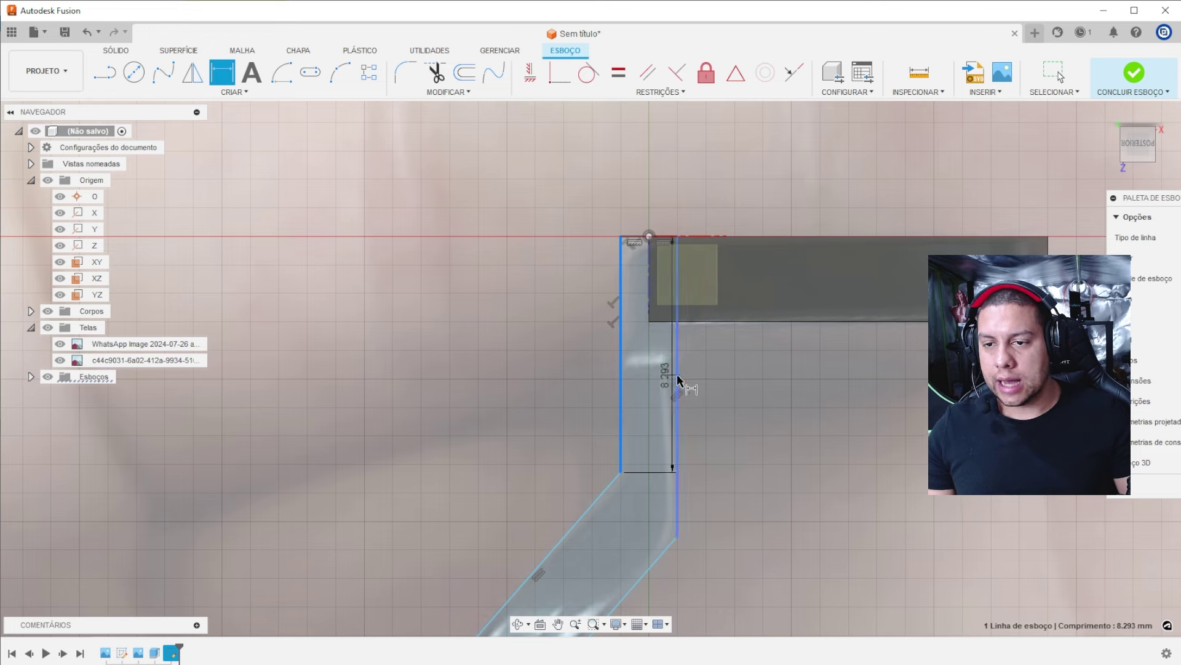
{"action": "left_click", "coordinate": [606, 163]}
{"action": "type", "text": "2"}
{"action": "key", "text": "Return"}
{"action": "scroll", "coordinate": [704, 163], "scroll_direction": "down", "scroll_amount": 3}
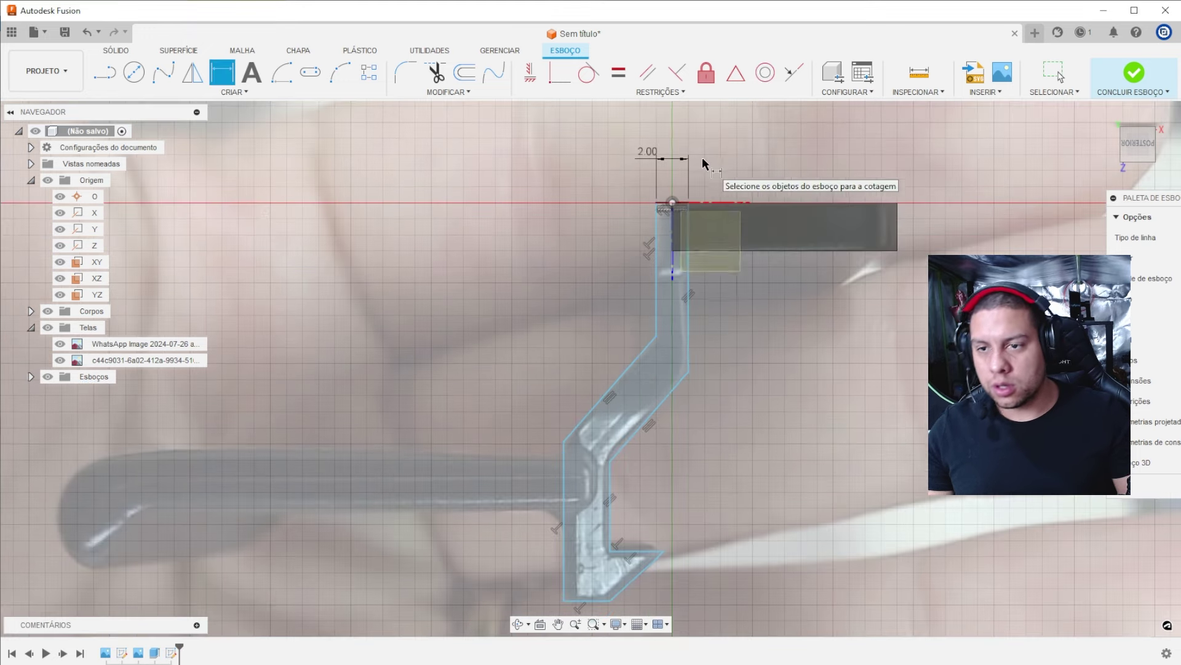
{"action": "mouse_move", "coordinate": [747, 276]}
{"action": "middle_mouse_down"}
{"action": "mouse_move", "coordinate": [775, 232]}
{"action": "mouse_move", "coordinate": [752, 300]}
{"action": "mouse_move", "coordinate": [717, 311]}
{"action": "middle_mouse_up"}
Extrude the traced latch profile symmetrically to 17.50 mm.
{"action": "left_click", "coordinate": [659, 324]}
{"action": "key", "text": "e"}
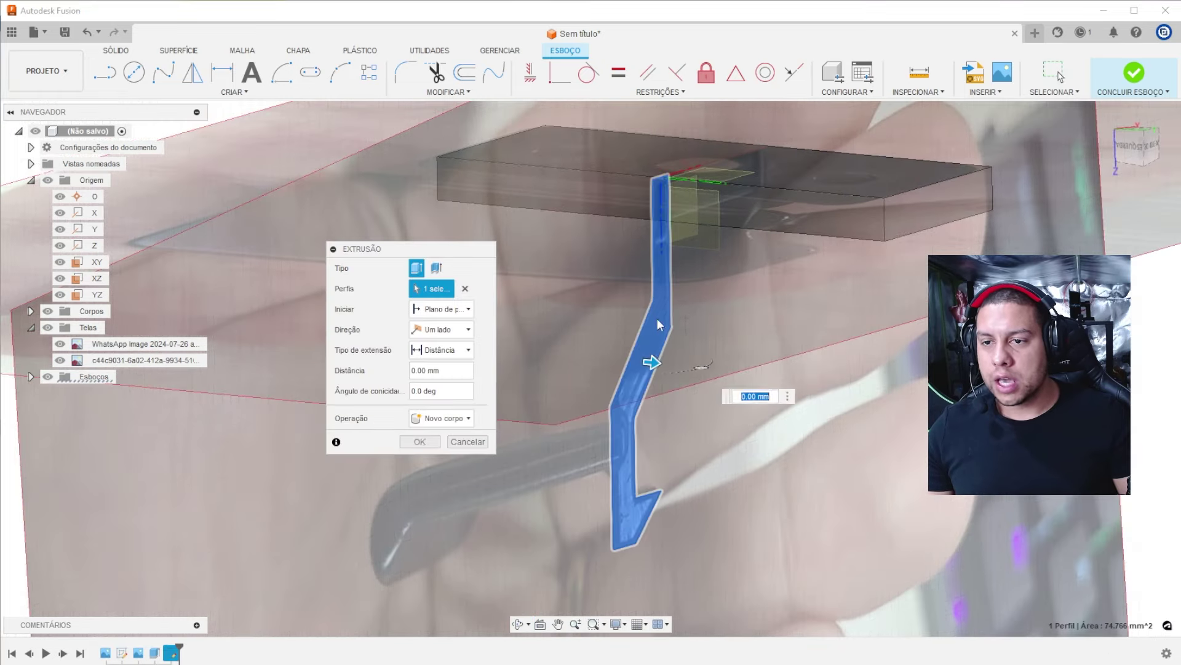
{"action": "left_click", "coordinate": [442, 329]}
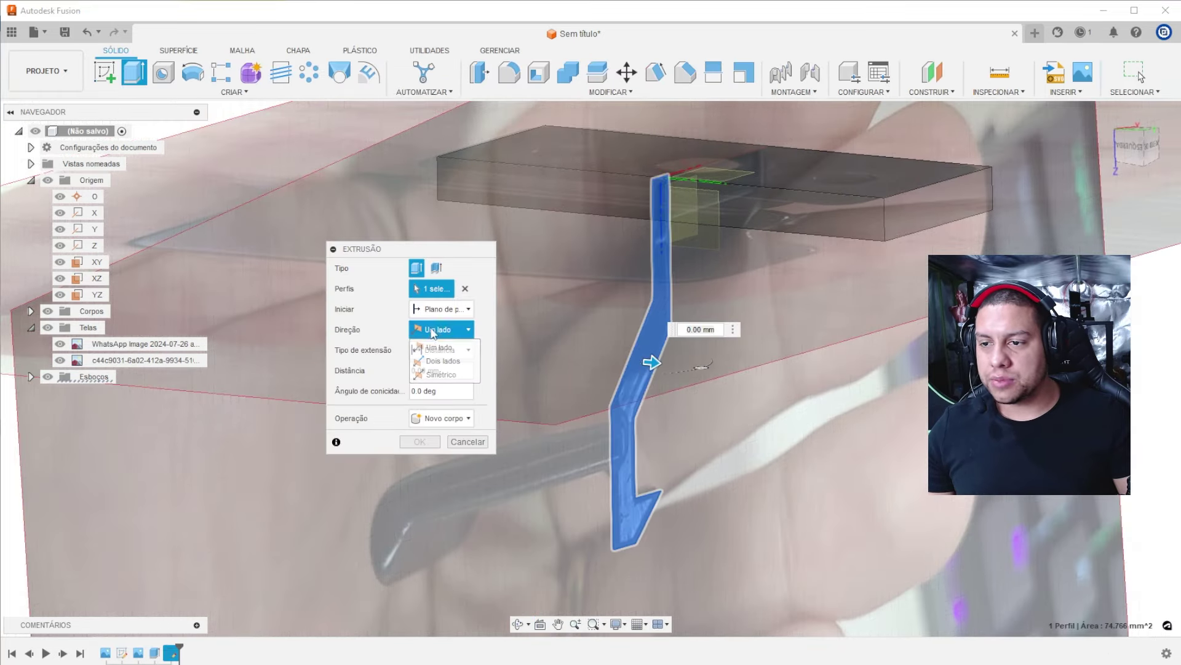
{"action": "left_click", "coordinate": [434, 375]}
{"action": "left_click_drag", "start_coordinate": [1137, 148], "coordinate": [1069, 221]}
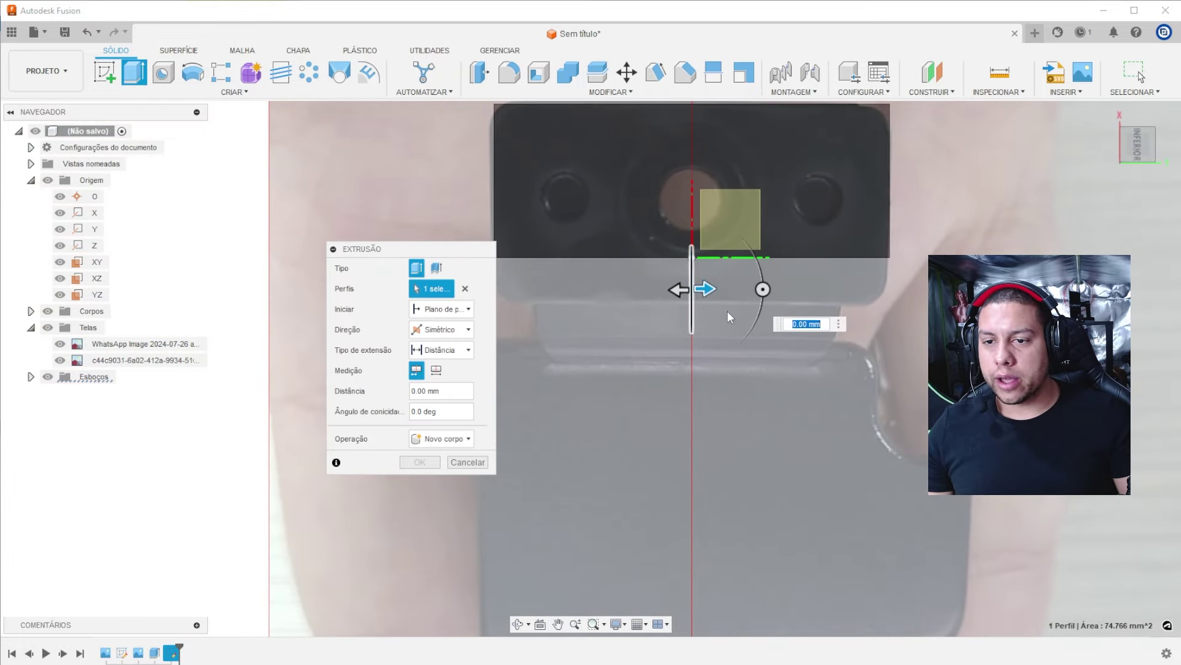
{"action": "middle_click_drag", "start_coordinate": [727, 311], "coordinate": [780, 278]}
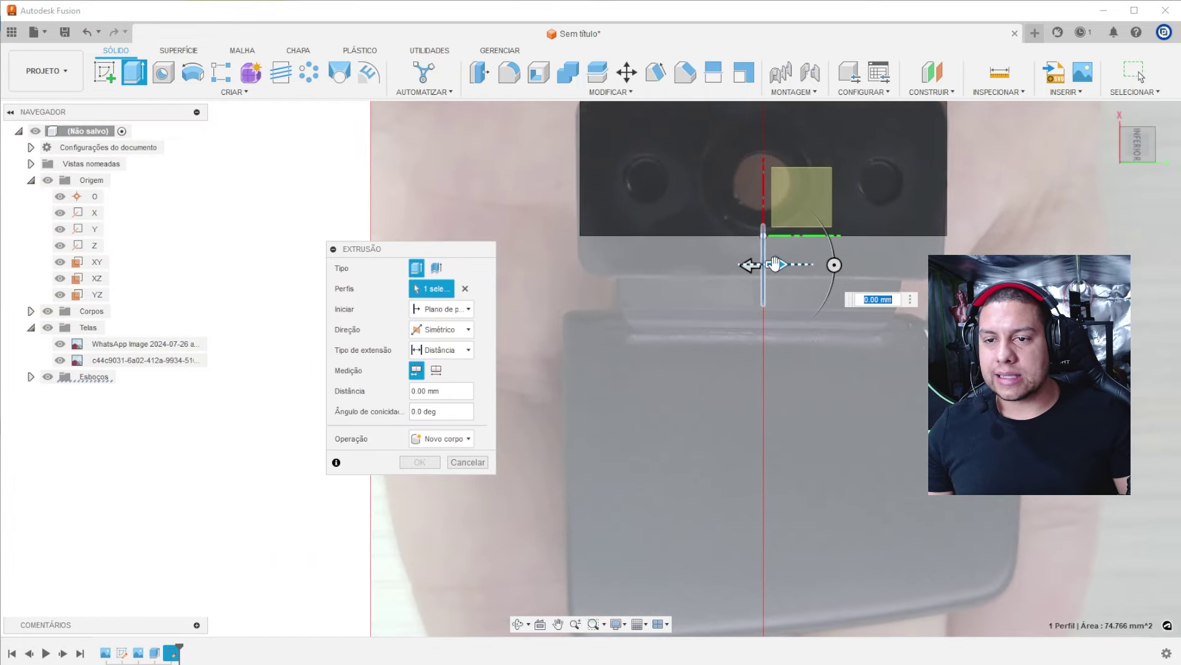
{"action": "left_click_drag", "start_coordinate": [775, 265], "coordinate": [917, 260]}
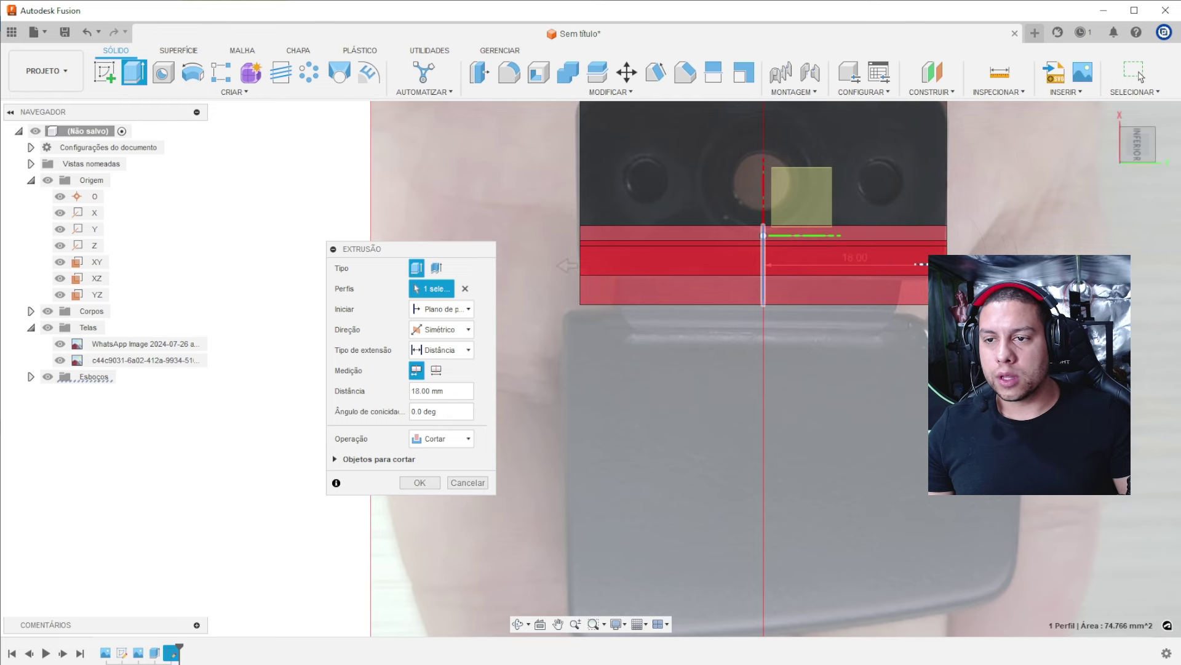
{"action": "left_click_drag", "start_coordinate": [921, 264], "coordinate": [925, 285]}
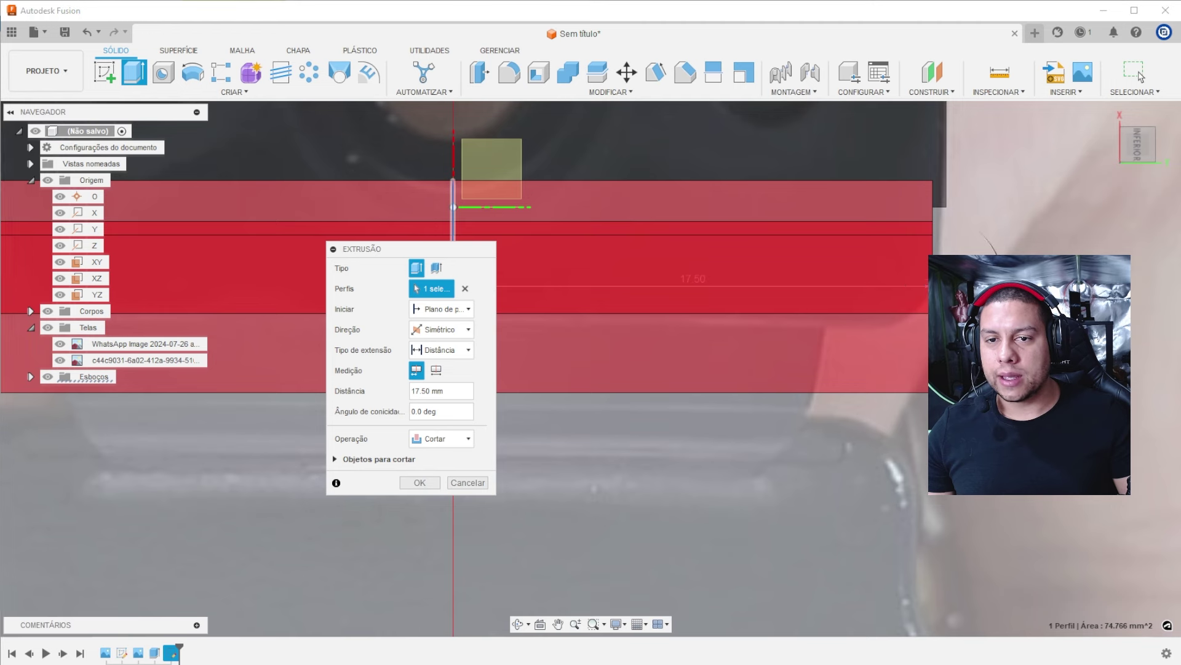
Set the extrusion operation to Join with the existing body.
{"action": "scroll", "coordinate": [911, 285], "scroll_direction": "down", "scroll_amount": 2}
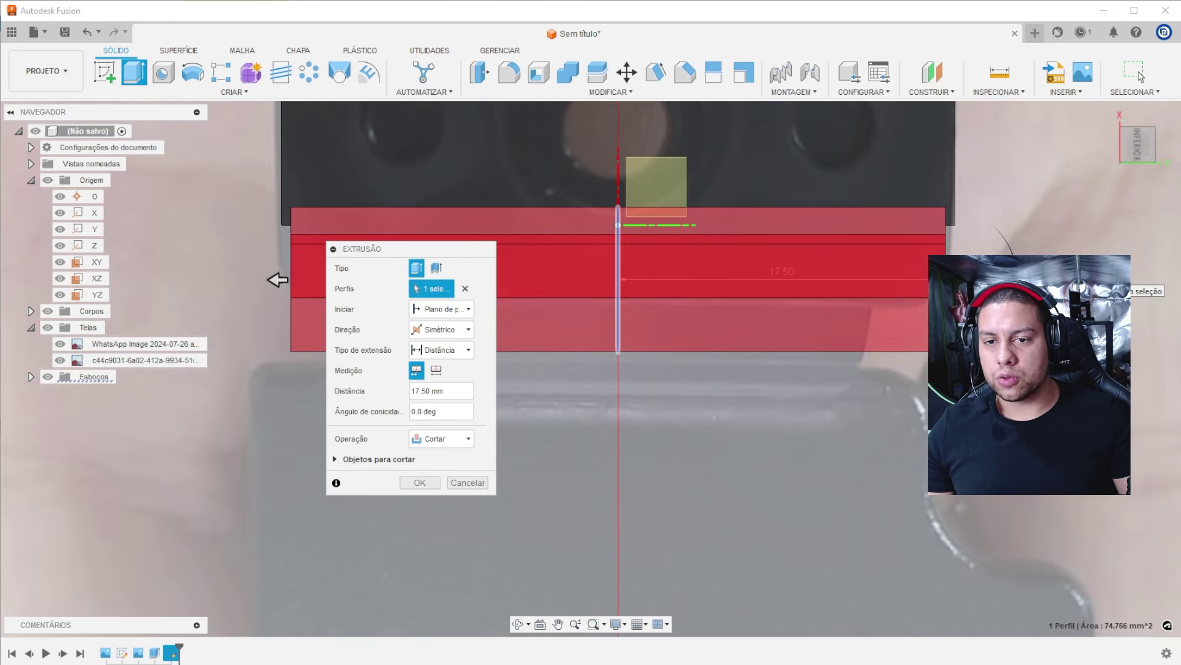
{"action": "scroll", "coordinate": [848, 307], "scroll_direction": "down", "scroll_amount": 2}
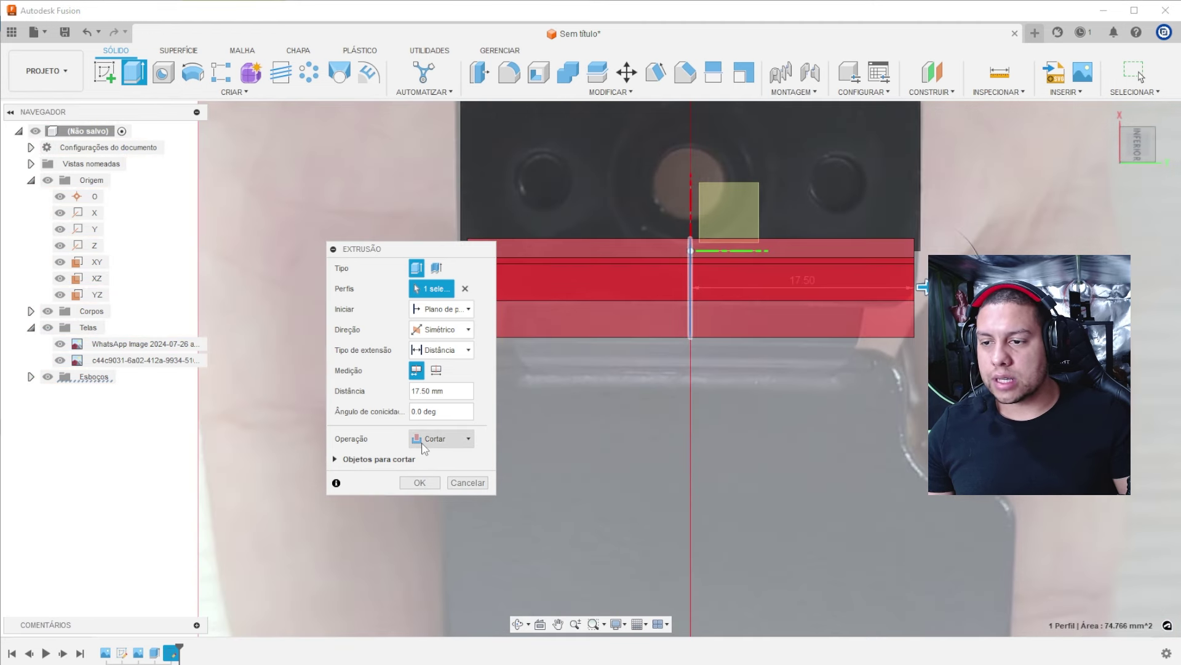
{"action": "left_click", "coordinate": [429, 443]}
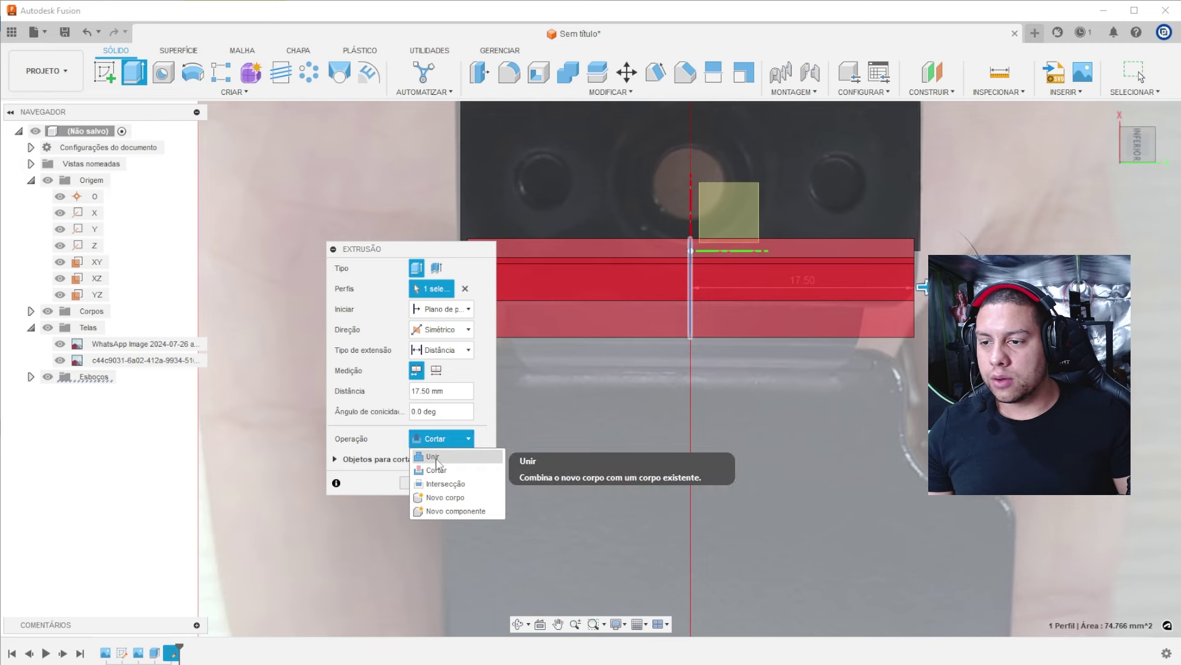
{"action": "left_click", "coordinate": [434, 456]}
{"action": "scroll", "coordinate": [883, 332], "scroll_direction": "down", "scroll_amount": 2}
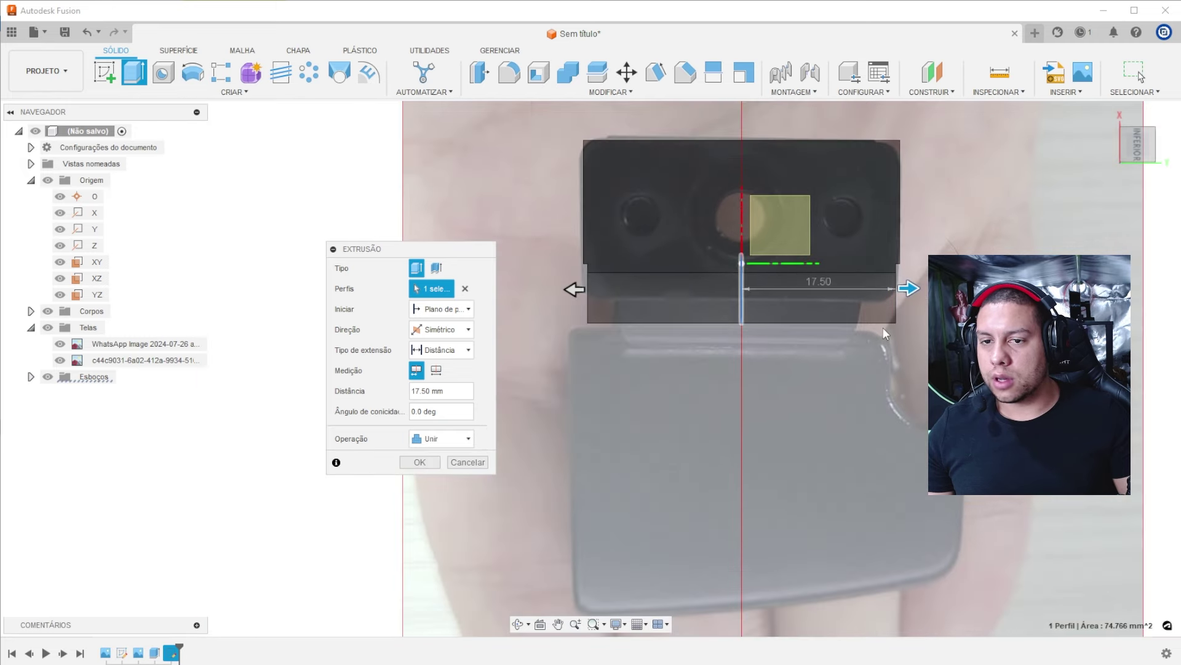
{"action": "left_click", "coordinate": [417, 466]}
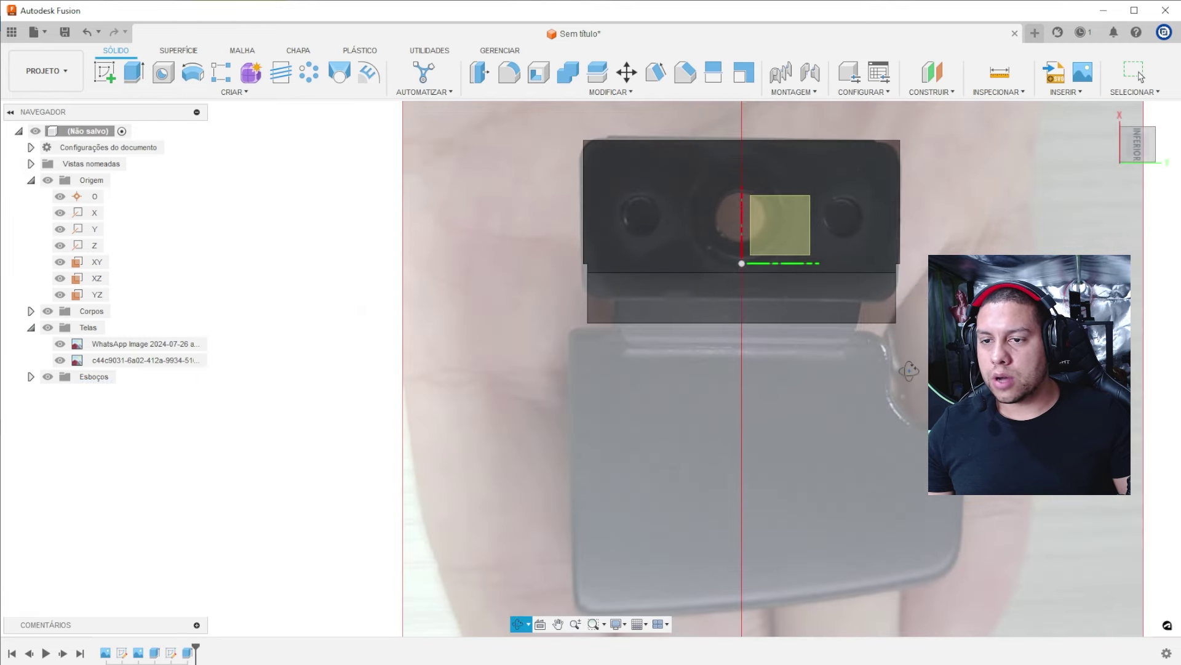
{"action": "middle_click_drag", "start_coordinate": [739, 369], "coordinate": [920, 368], "text": "shift"}
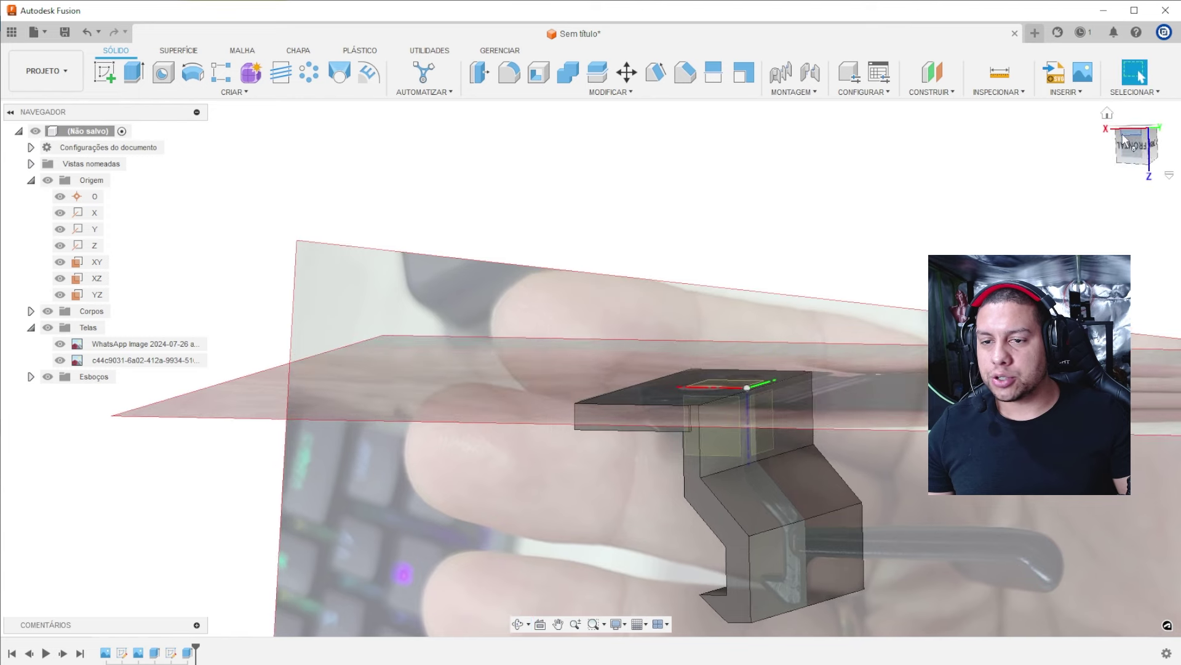
{"action": "left_click", "coordinate": [1141, 146]}
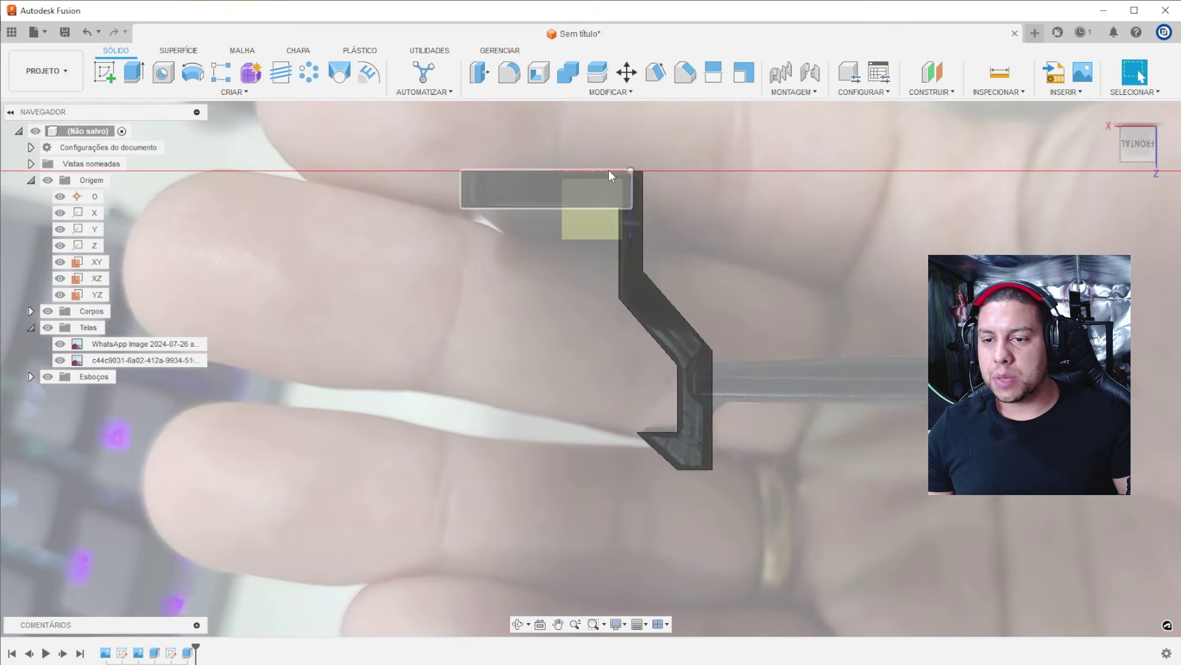
{"action": "mouse_move", "coordinate": [722, 343]}
{"action": "middle_mouse_down", "text": "shift"}
{"action": "mouse_move", "coordinate": [684, 349]}
{"action": "mouse_move", "coordinate": [695, 328]}
{"action": "mouse_move", "coordinate": [704, 321]}
{"action": "mouse_move", "coordinate": [658, 422]}
{"action": "mouse_move", "coordinate": [674, 428]}
{"action": "mouse_move", "coordinate": [846, 281]}
{"action": "middle_mouse_up", "text": "shift"}
{"action": "scroll", "coordinate": [662, 417], "scroll_direction": "up", "scroll_amount": 2}
{"action": "scroll", "coordinate": [663, 418], "scroll_direction": "down", "scroll_amount": 2}
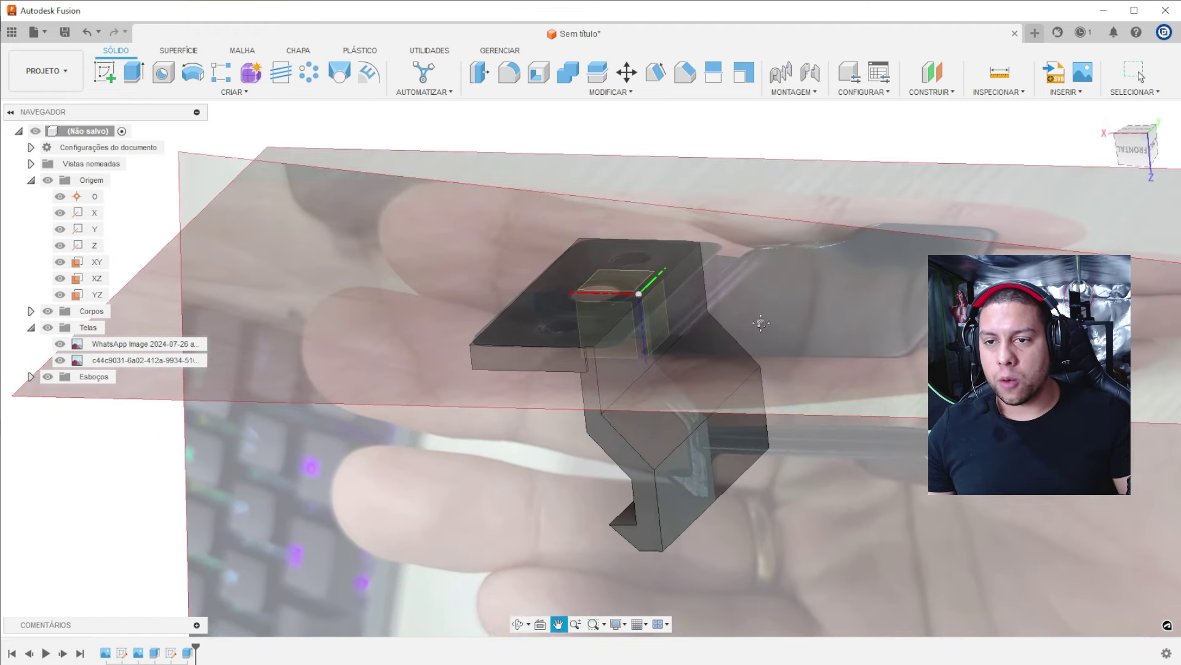
Create construction plane Plano1 at an angle, hinged on the block's top edge.
{"action": "left_click", "coordinate": [932, 89]}
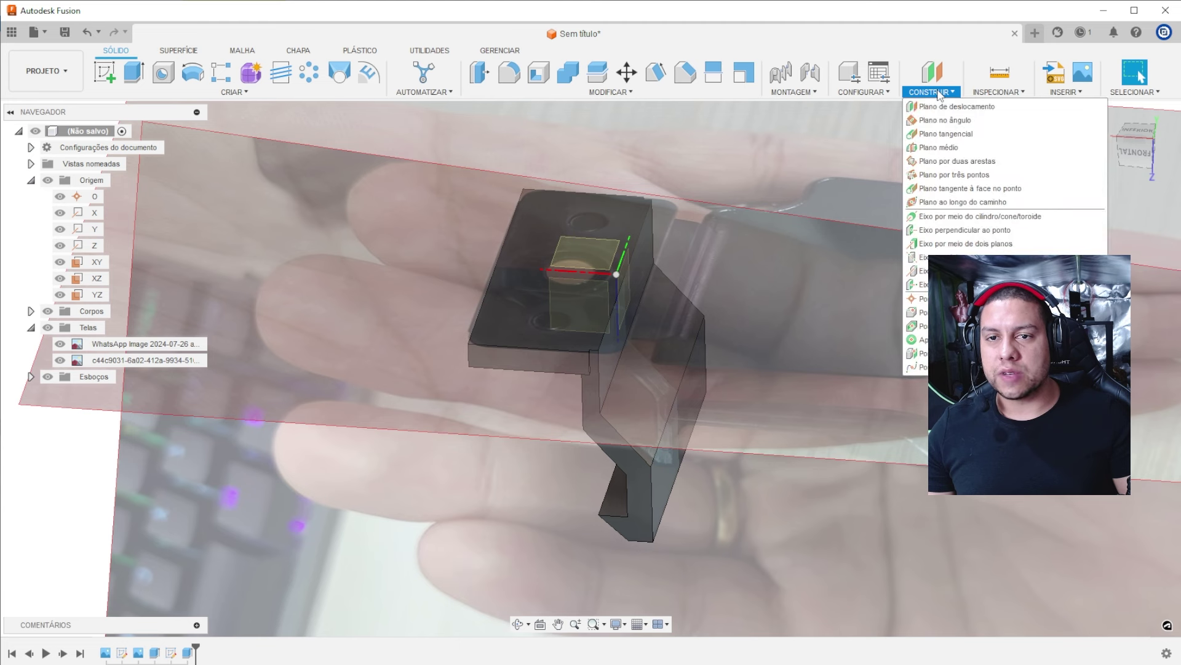
{"action": "left_click", "coordinate": [951, 119]}
{"action": "left_click", "coordinate": [639, 248]}
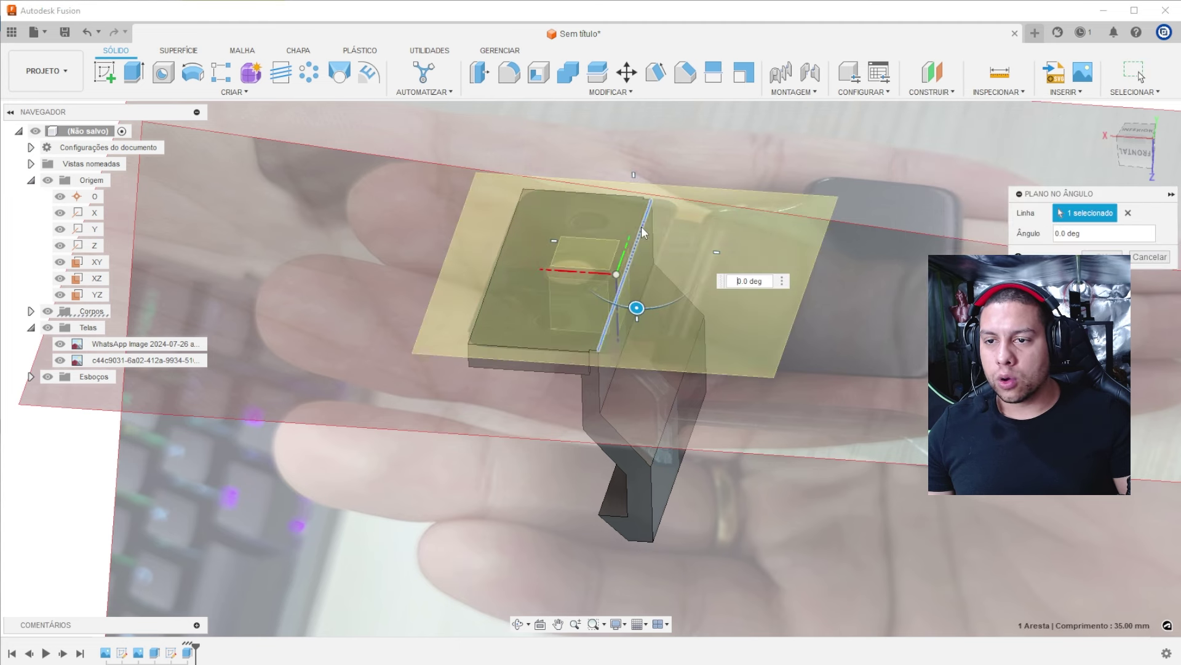
{"action": "left_click_drag", "start_coordinate": [633, 303], "coordinate": [592, 312]}
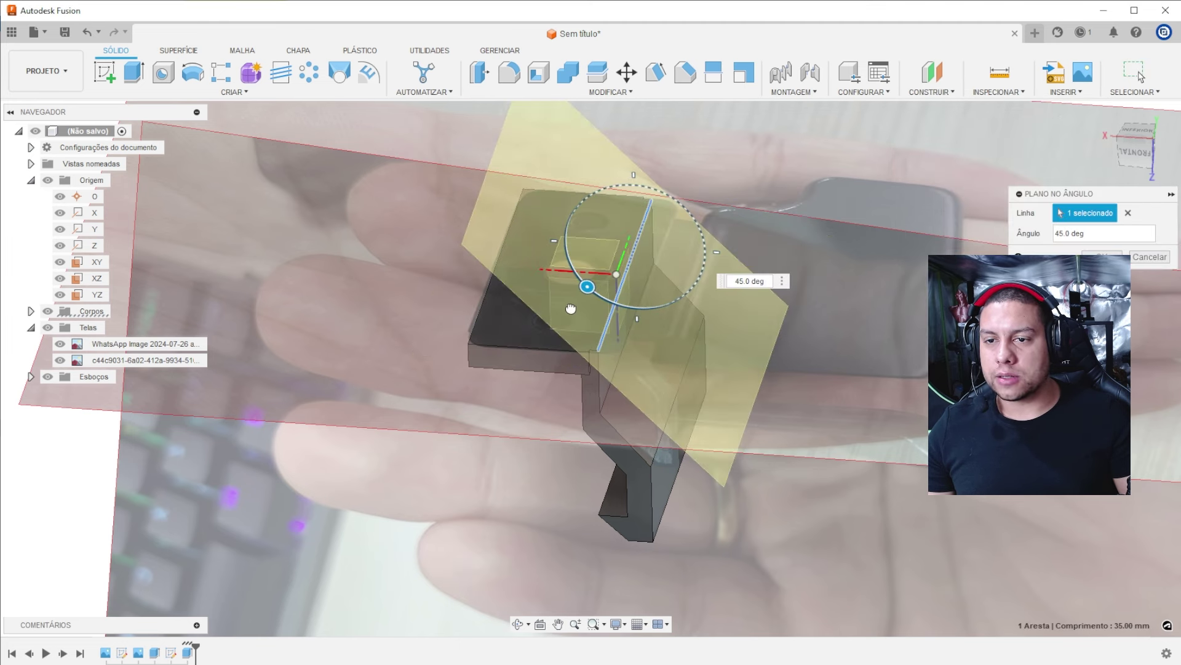
{"action": "key", "text": "Return"}
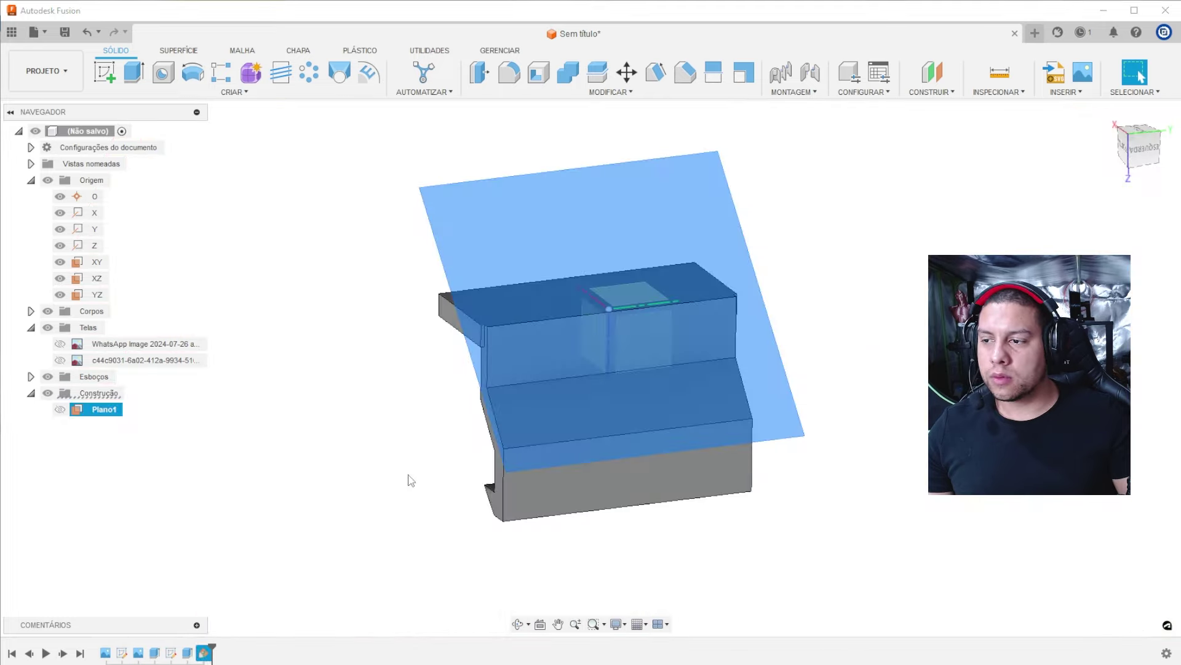
Make Plano1 visible in the browser and collapse the Telas photo folder.
{"action": "left_click", "coordinate": [59, 409]}
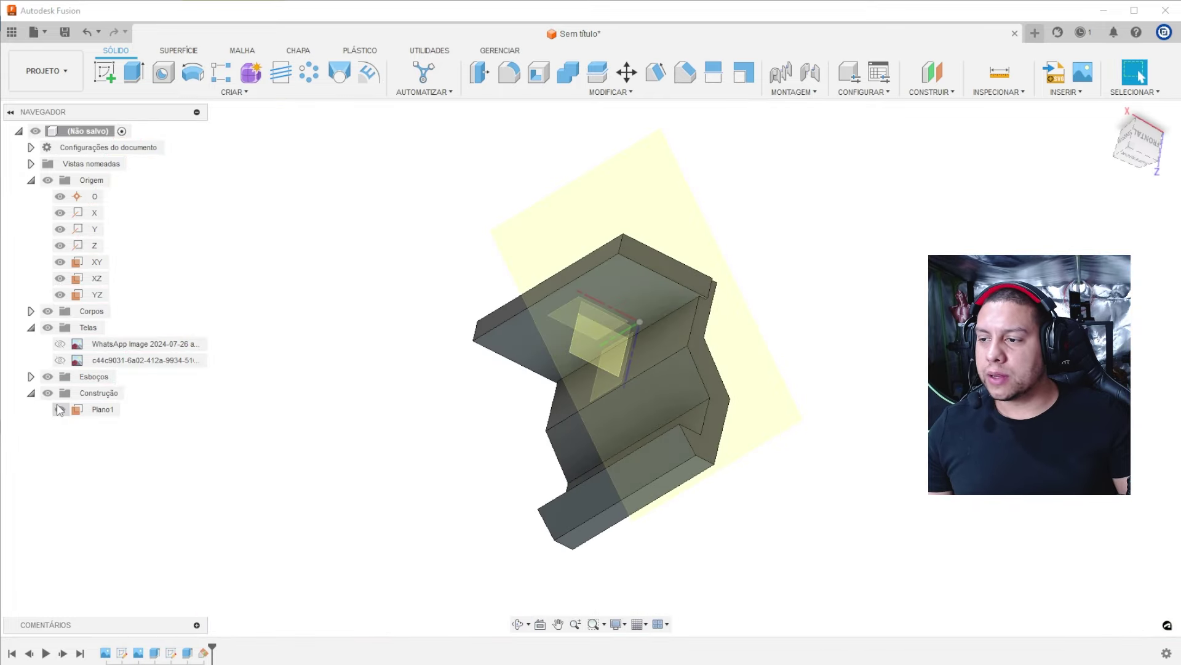
{"action": "middle_click_drag", "start_coordinate": [677, 274], "coordinate": [637, 283], "text": "shift"}
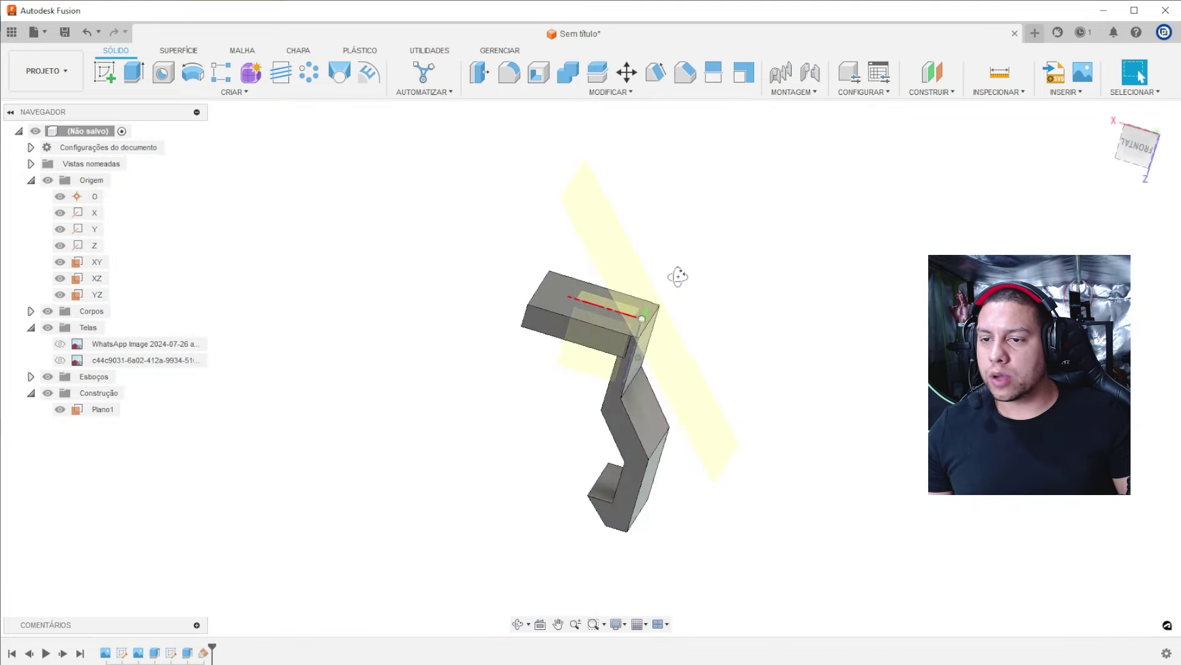
{"action": "left_click", "coordinate": [32, 328]}
{"action": "left_click", "coordinate": [60, 378]}
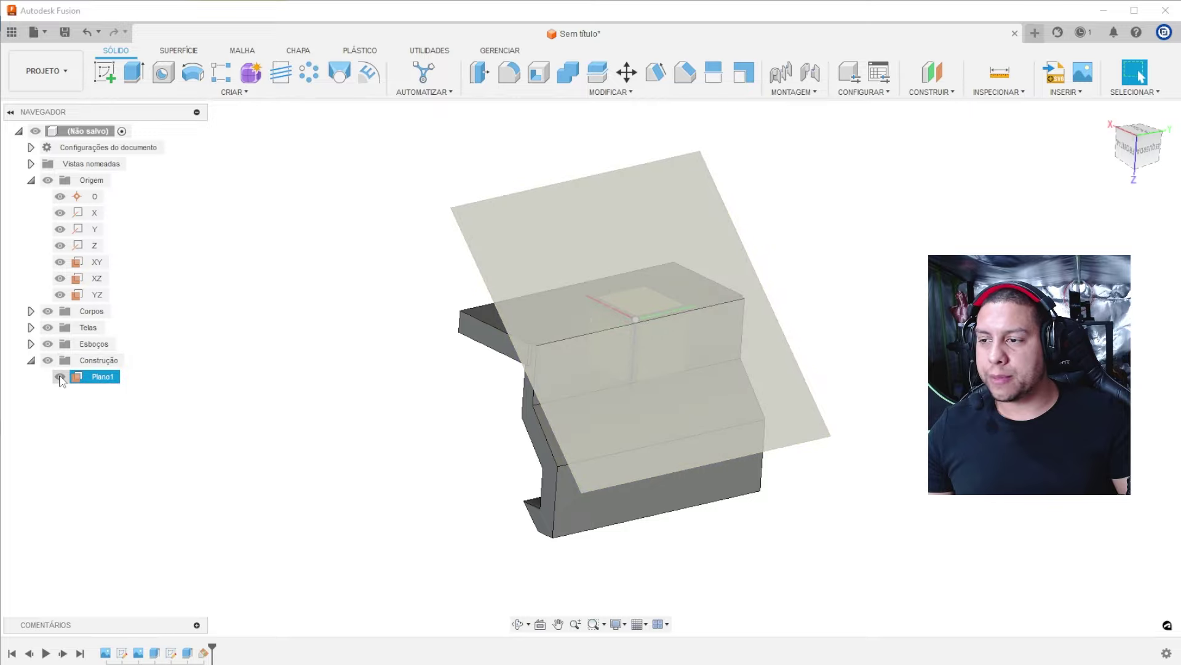
{"action": "left_click", "coordinate": [61, 378]}
{"action": "left_click", "coordinate": [842, 350]}
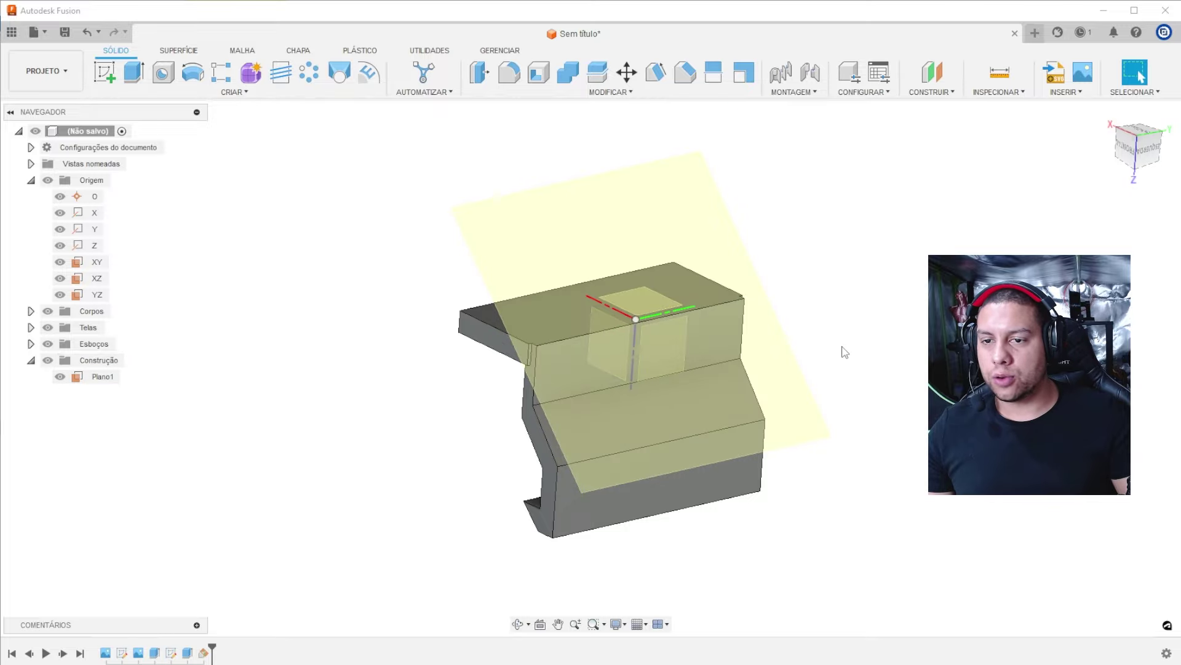
Start a new sketch on the angled plane Plano1.
{"action": "left_click", "coordinate": [112, 77]}
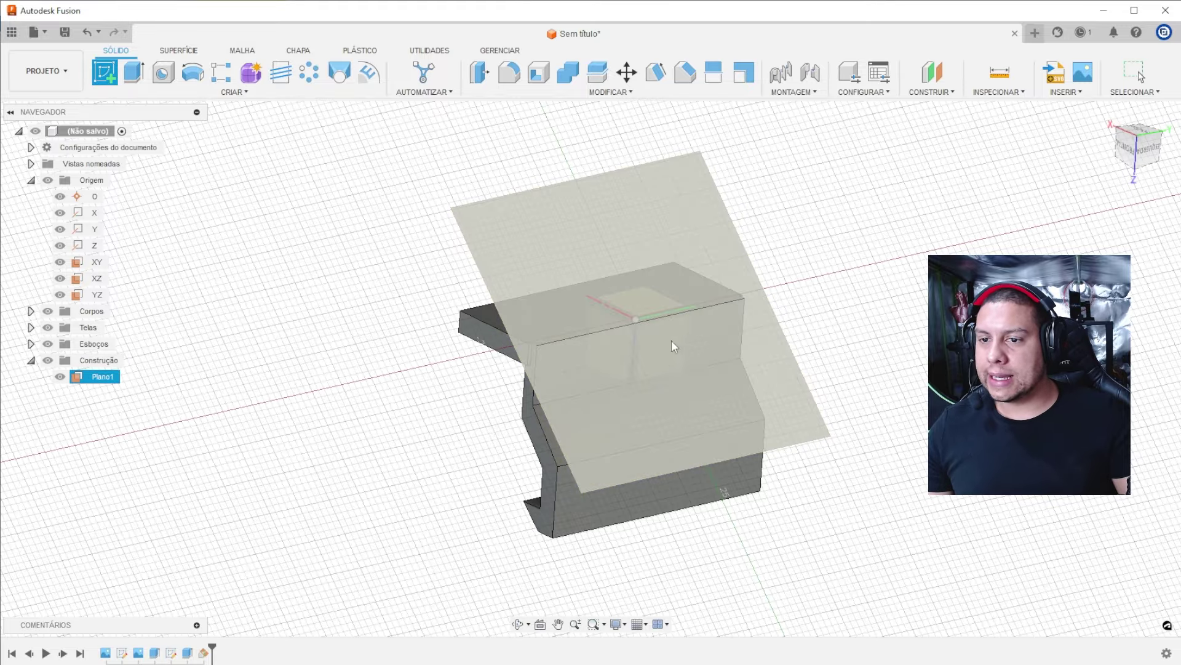
{"action": "left_click", "coordinate": [688, 370]}
{"action": "scroll", "coordinate": [489, 367], "scroll_direction": "up", "scroll_amount": 3}
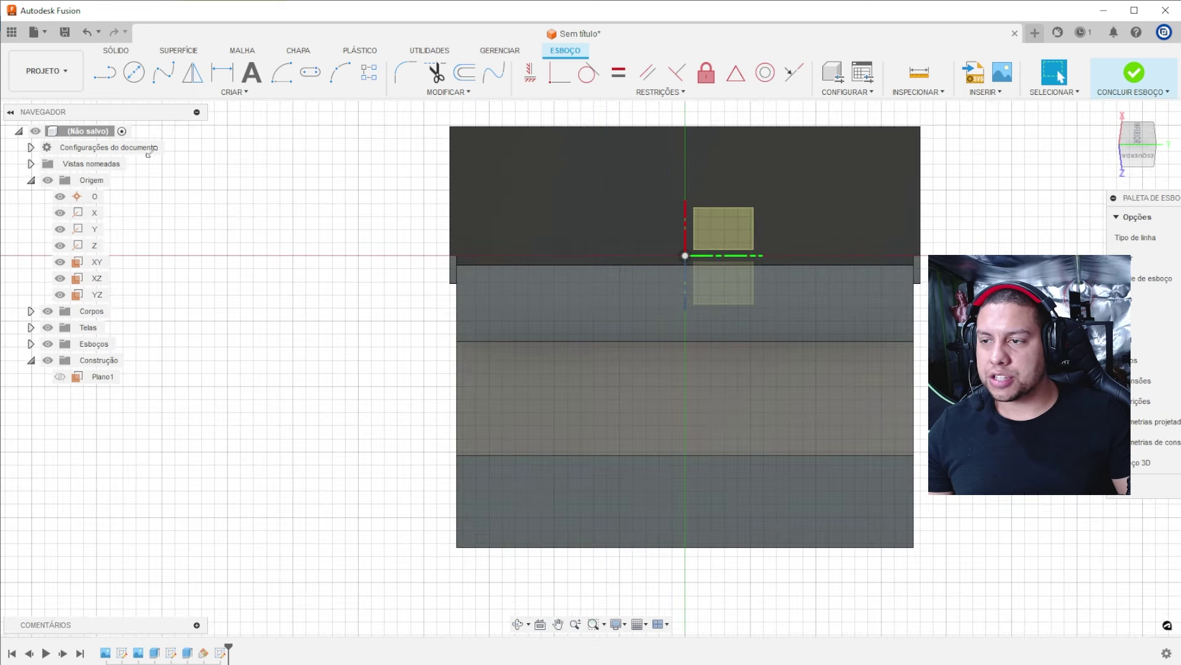
{"action": "scroll", "coordinate": [630, 215], "scroll_direction": "down", "scroll_amount": 1}
Draw a closed outline with a slanted edge along the body's left side.
{"action": "left_click", "coordinate": [677, 250]}
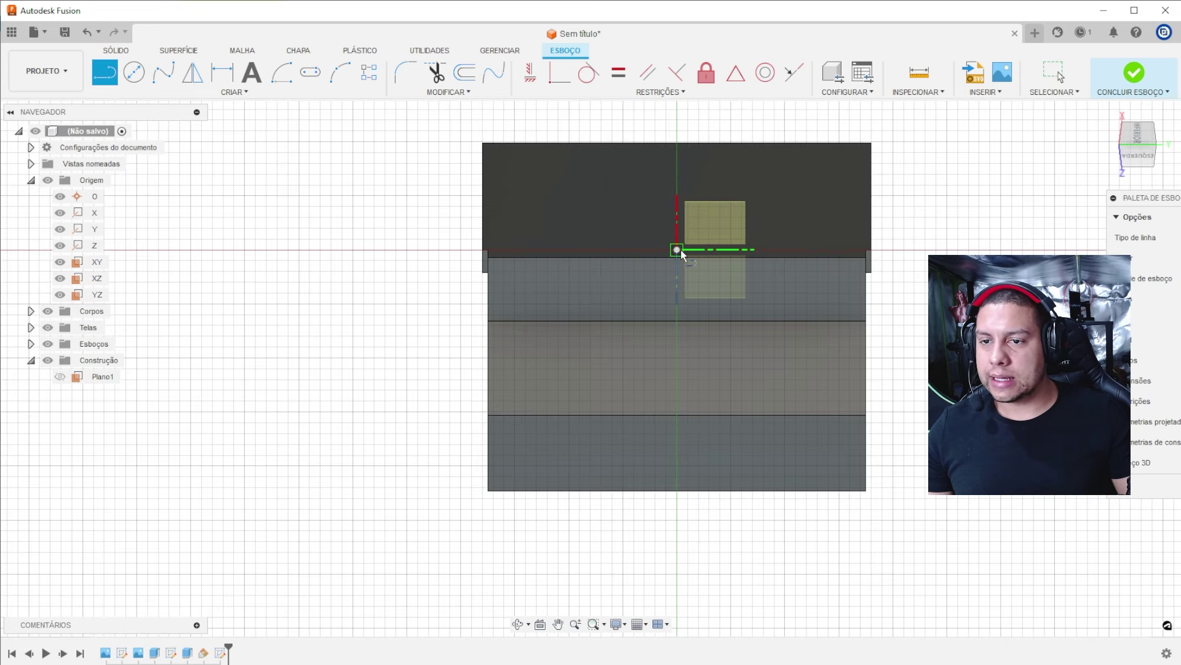
{"action": "left_click", "coordinate": [677, 525]}
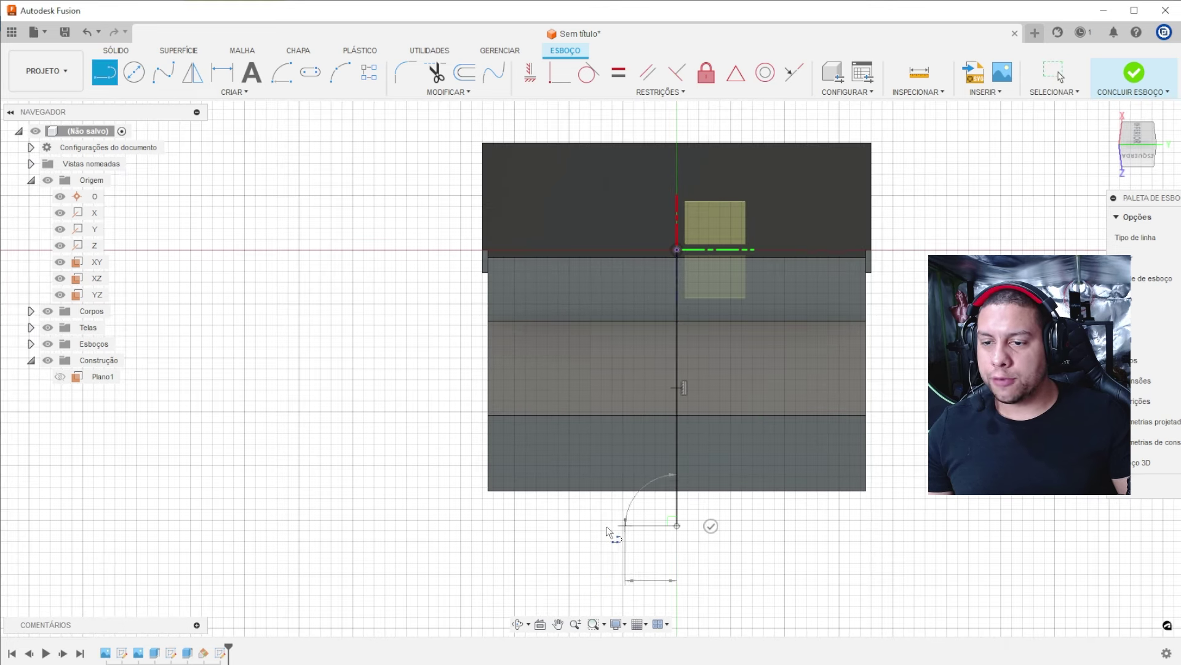
{"action": "left_click", "coordinate": [600, 525]}
{"action": "scroll", "coordinate": [465, 263], "scroll_direction": "up", "scroll_amount": 2}
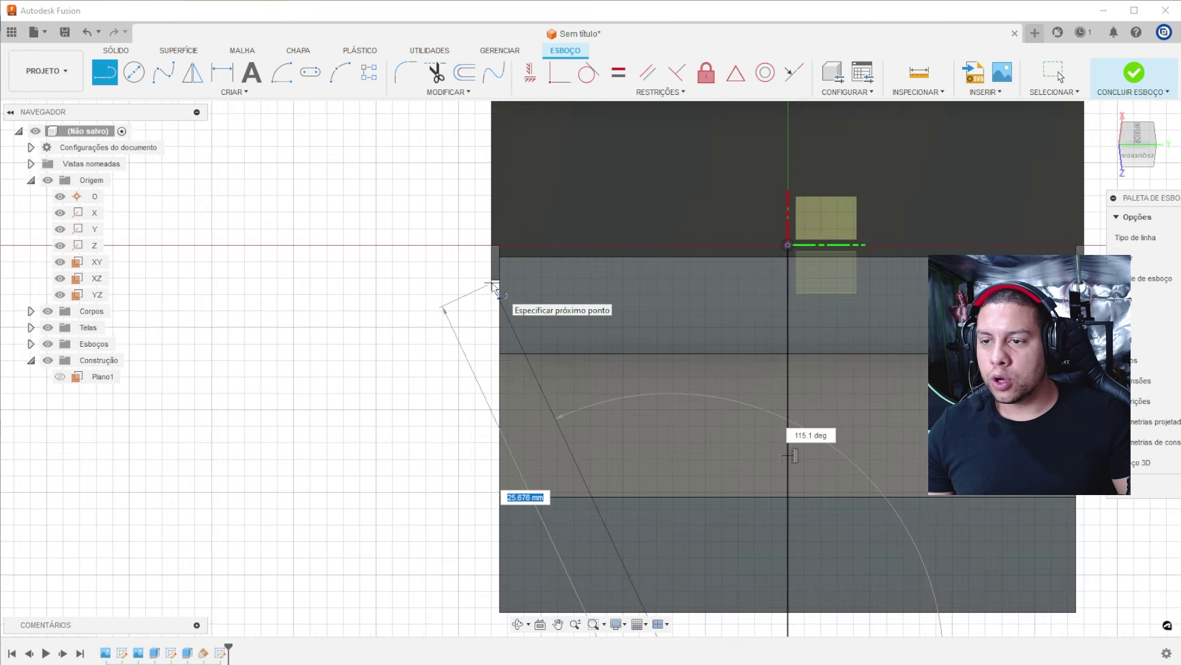
{"action": "scroll", "coordinate": [494, 286], "scroll_direction": "up", "scroll_amount": 2}
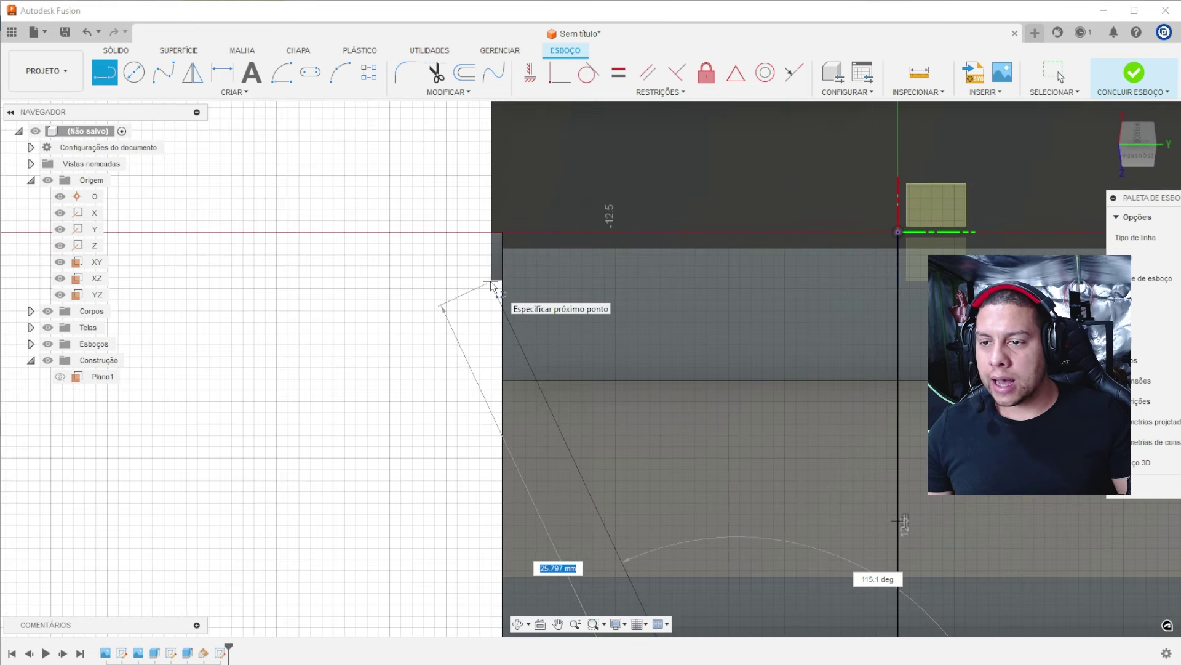
{"action": "left_click", "coordinate": [490, 283]}
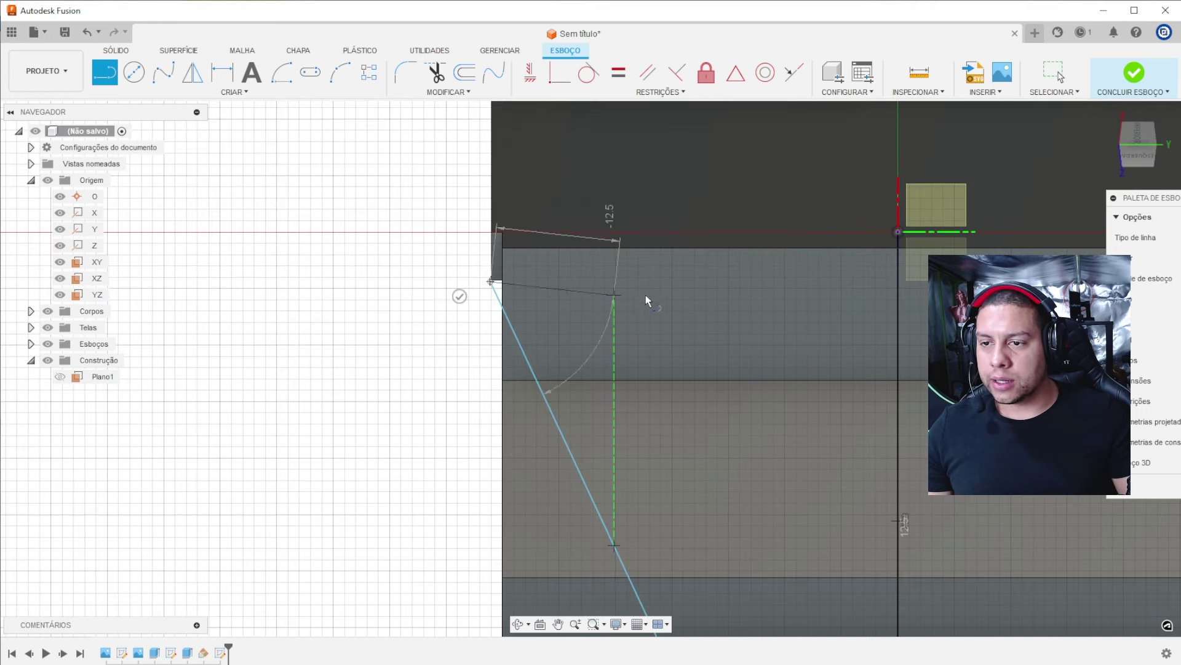
{"action": "left_click", "coordinate": [899, 282]}
{"action": "key", "text": "Escape"}
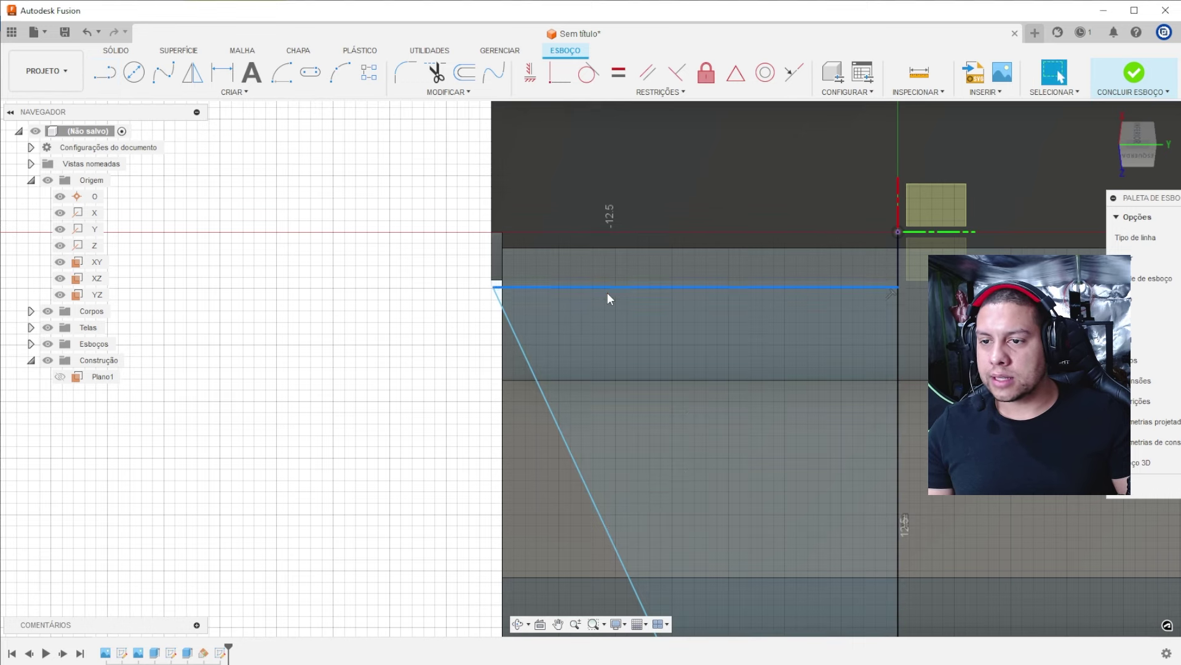
Draw a second closed outline left of the slanted edge.
{"action": "scroll", "coordinate": [428, 314], "scroll_direction": "down", "scroll_amount": 3}
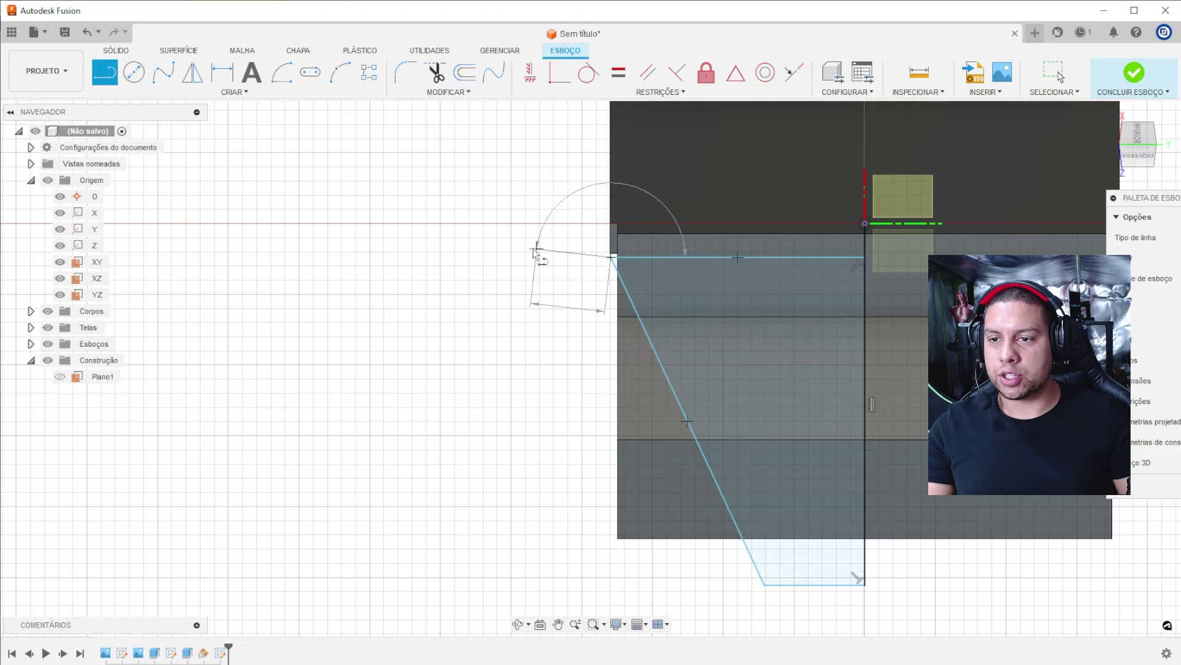
{"action": "left_click", "coordinate": [516, 258]}
{"action": "left_click", "coordinate": [508, 586]}
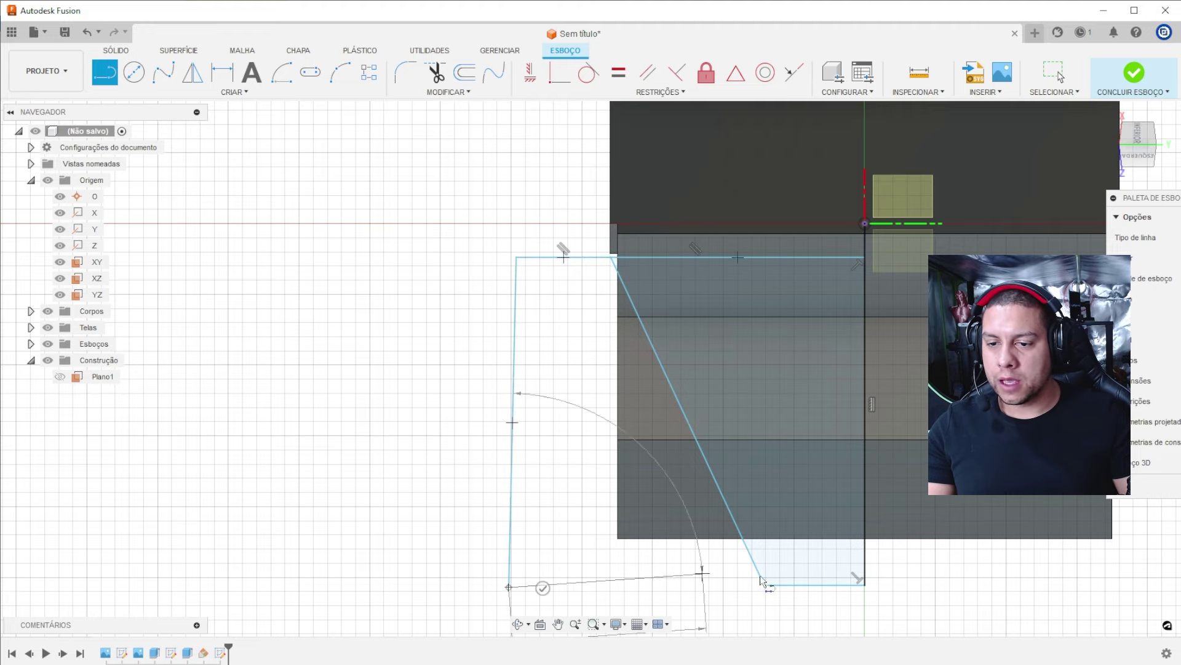
{"action": "left_click", "coordinate": [761, 578]}
{"action": "key", "text": "Escape"}
Extrude-cut the left slanted profile 25 mm into the body.
{"action": "key", "text": "e"}
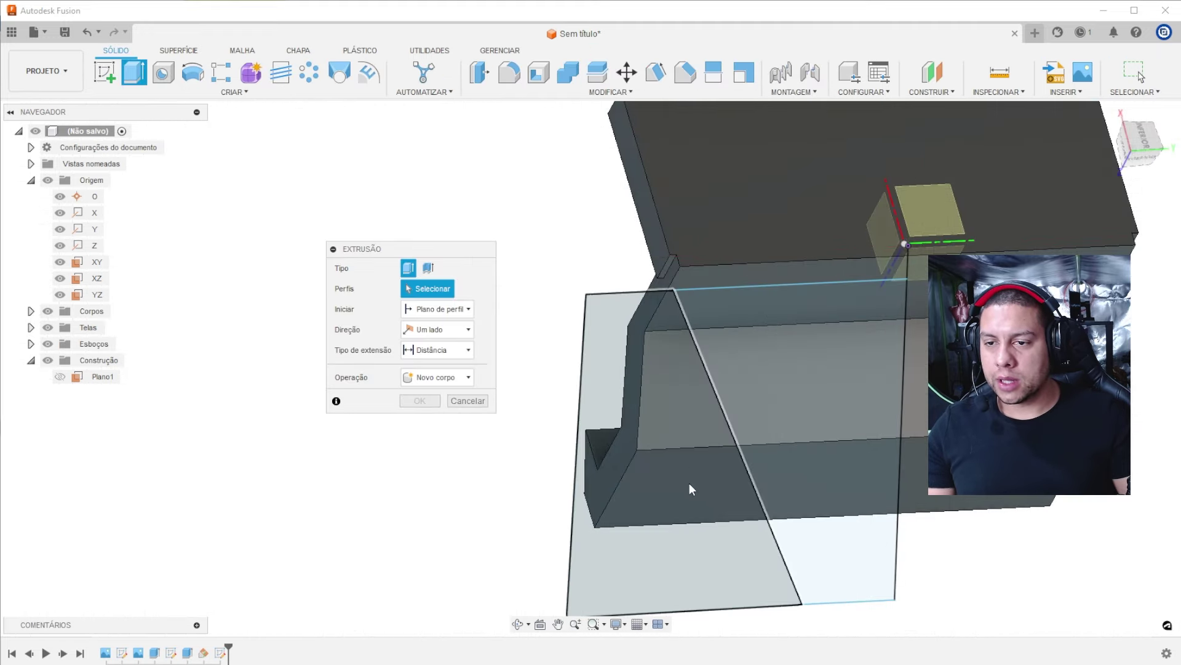
{"action": "left_click", "coordinate": [668, 311]}
{"action": "left_click_drag", "start_coordinate": [720, 433], "coordinate": [527, 374]}
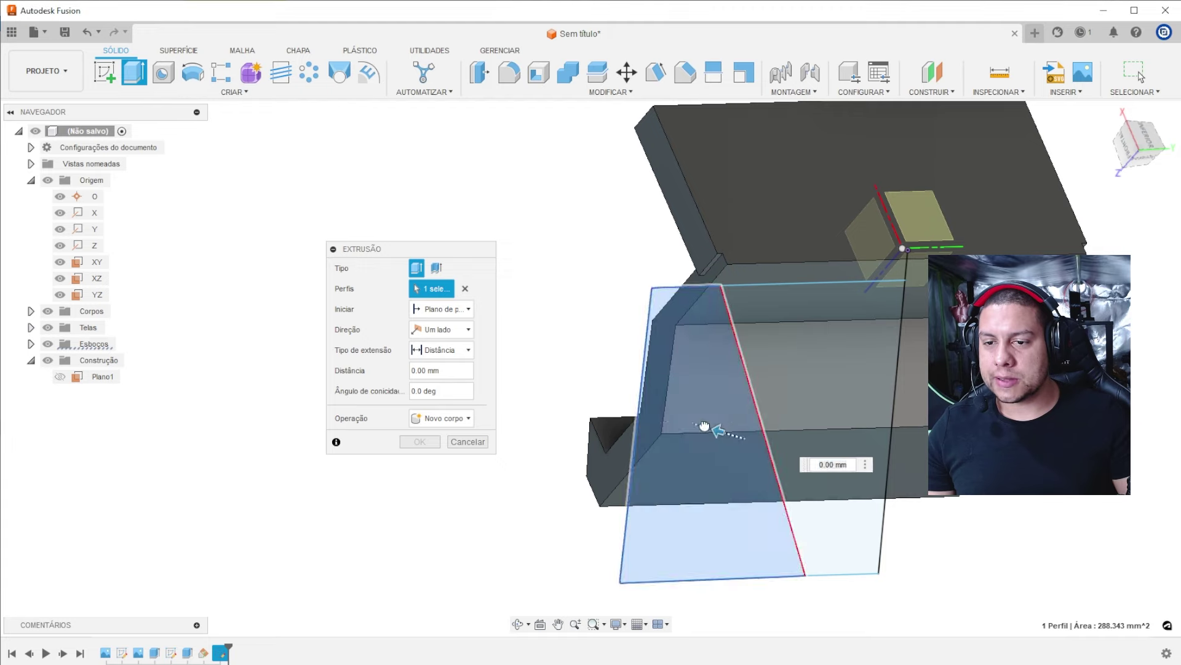
{"action": "left_click", "coordinate": [420, 462]}
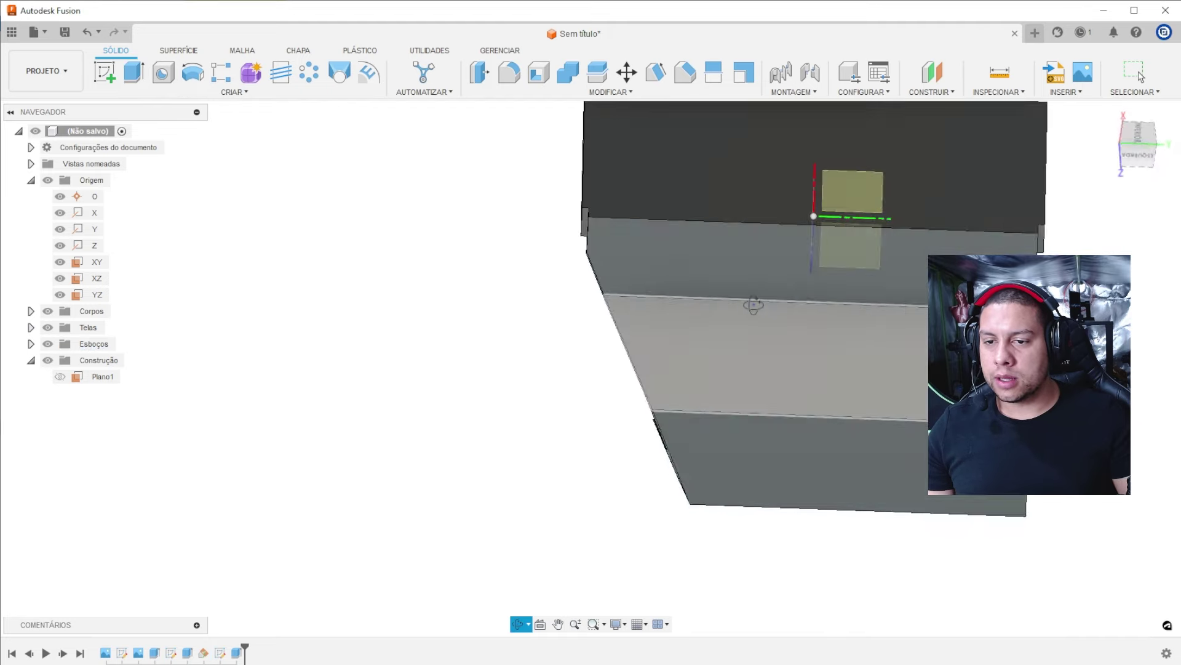
{"action": "mouse_move", "coordinate": [752, 306]}
{"action": "middle_mouse_down", "text": "shift"}
{"action": "mouse_move", "coordinate": [614, 282]}
{"action": "mouse_move", "coordinate": [338, 298]}
{"action": "mouse_move", "coordinate": [809, 330]}
{"action": "middle_mouse_up", "text": "shift"}
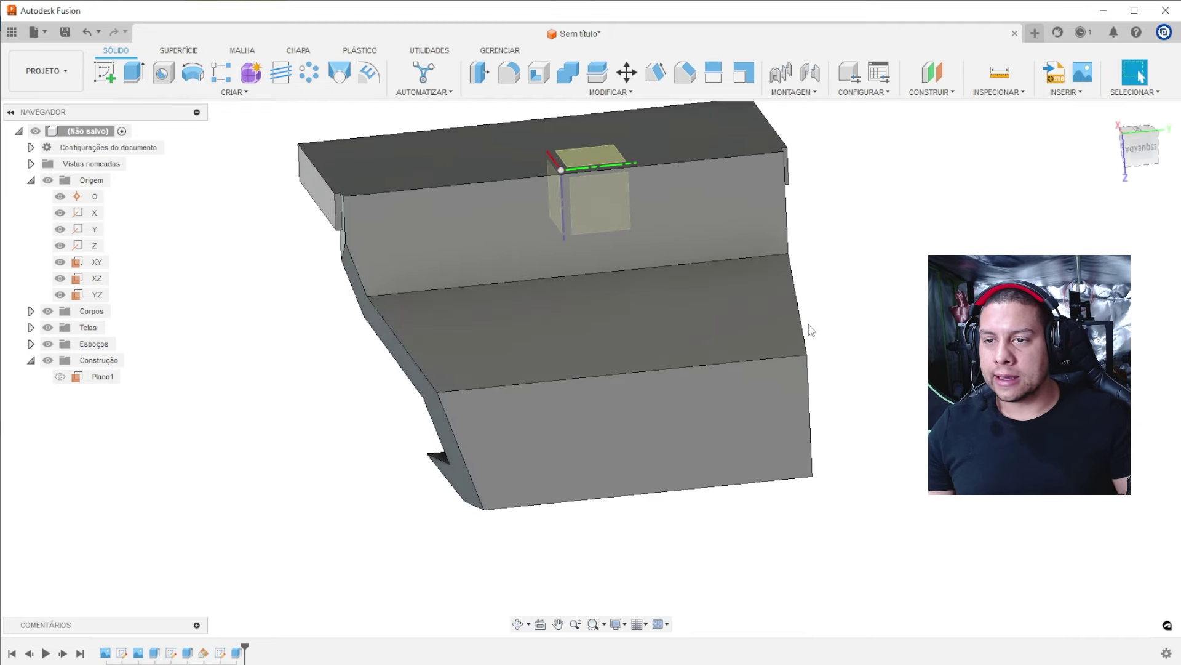
{"action": "left_click", "coordinate": [221, 93]}
{"action": "left_click", "coordinate": [123, 381]}
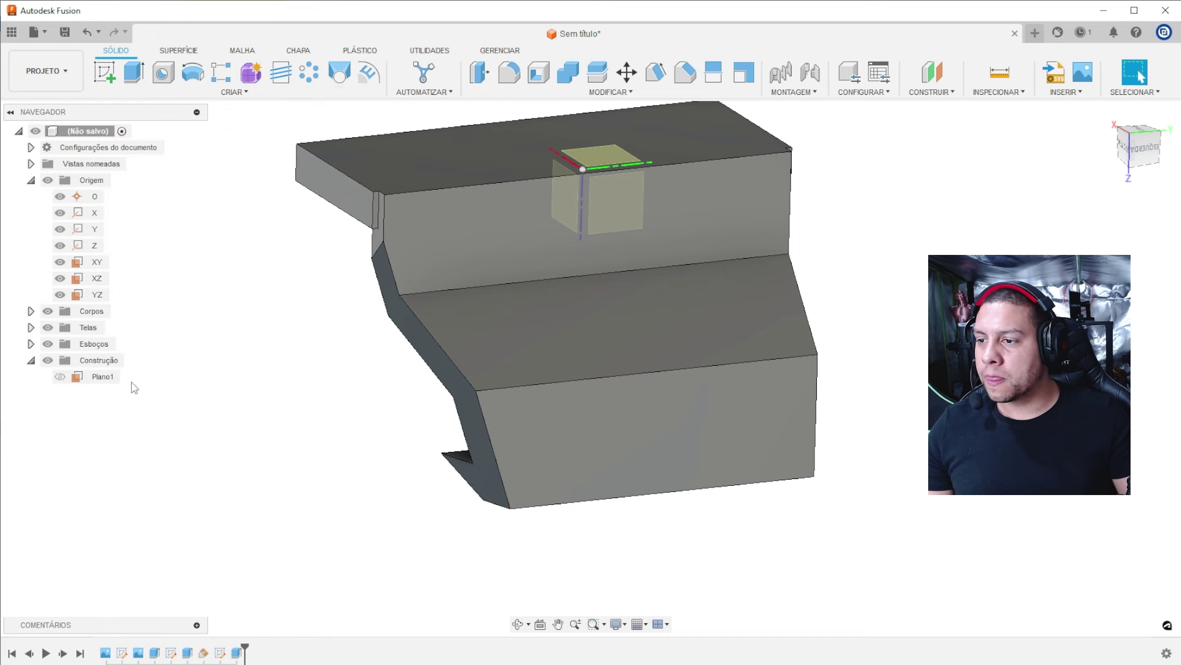
Mirror the slanted extrude-cut feature across the XZ plane.
{"action": "mouse_move", "coordinate": [1118, 207]}
{"action": "left_mouse_down"}
{"action": "mouse_move", "coordinate": [448, 269]}
{"action": "mouse_move", "coordinate": [332, 295]}
{"action": "left_mouse_up"}
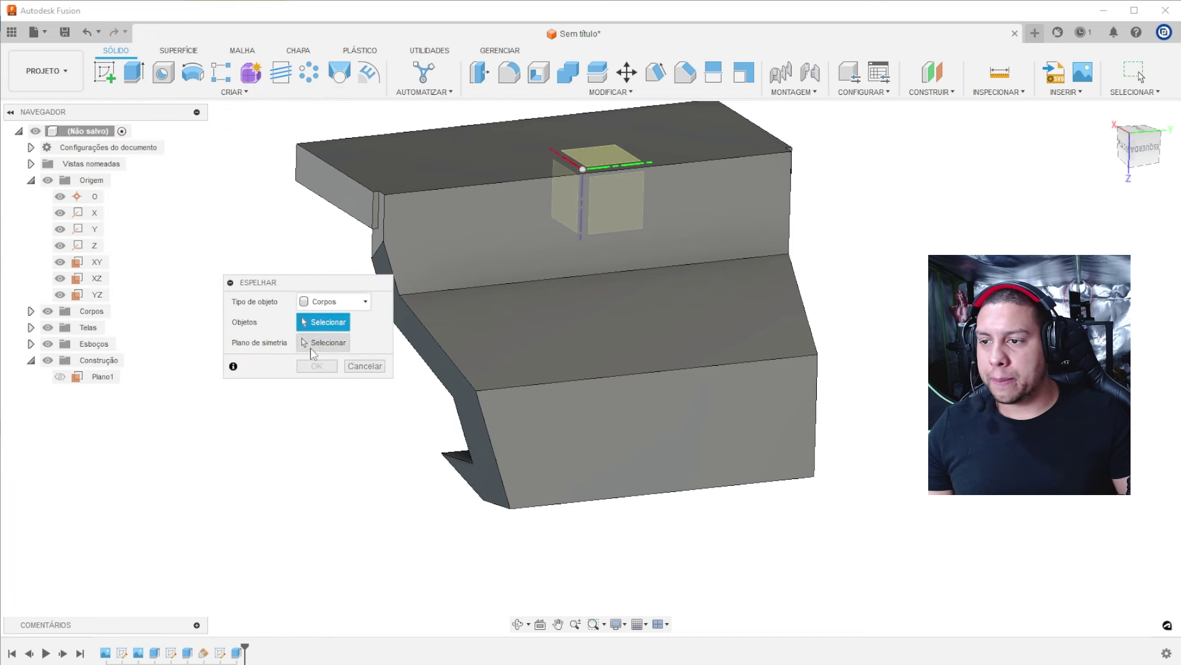
{"action": "left_click", "coordinate": [331, 301]}
{"action": "left_click", "coordinate": [360, 334]}
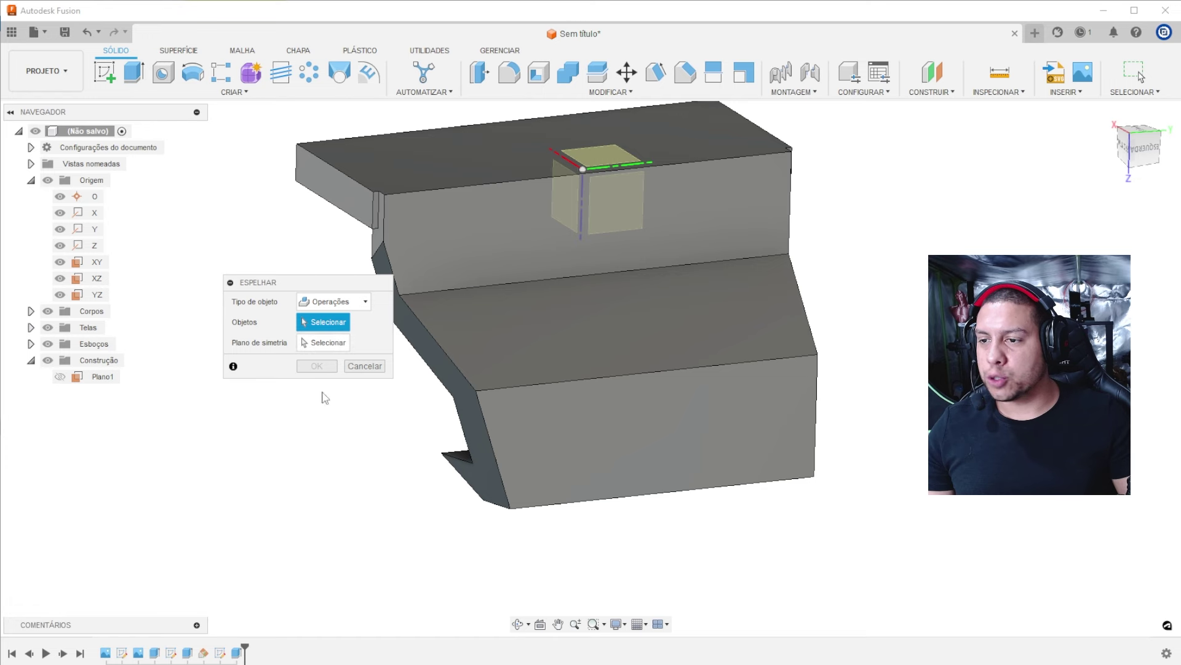
{"action": "left_click", "coordinate": [238, 652]}
{"action": "left_click", "coordinate": [325, 349]}
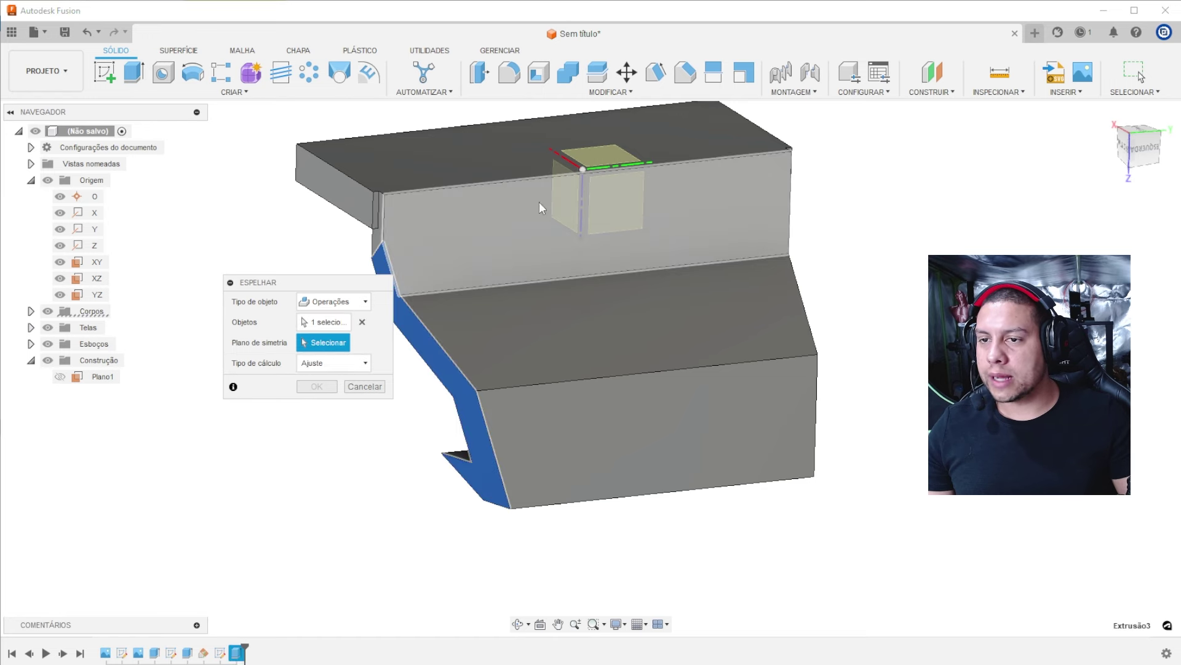
{"action": "middle_click_drag", "start_coordinate": [539, 202], "coordinate": [607, 201], "text": "shift"}
{"action": "left_click", "coordinate": [608, 289]}
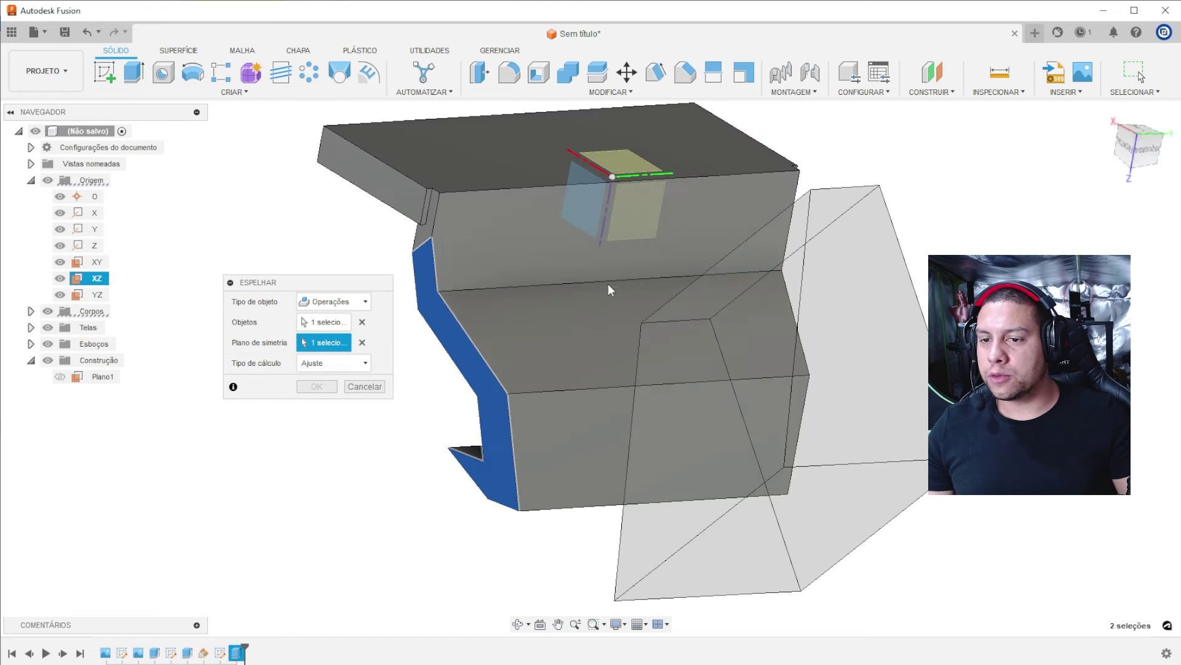
{"action": "left_click", "coordinate": [315, 386]}
{"action": "mouse_move", "coordinate": [554, 418]}
{"action": "middle_mouse_down", "text": "shift"}
{"action": "mouse_move", "coordinate": [500, 414]}
{"action": "mouse_move", "coordinate": [604, 388]}
{"action": "mouse_move", "coordinate": [512, 406]}
{"action": "mouse_move", "coordinate": [575, 353]}
{"action": "mouse_move", "coordinate": [699, 372]}
{"action": "mouse_move", "coordinate": [770, 359]}
{"action": "mouse_move", "coordinate": [658, 338]}
{"action": "mouse_move", "coordinate": [492, 387]}
{"action": "middle_mouse_up", "text": "shift"}
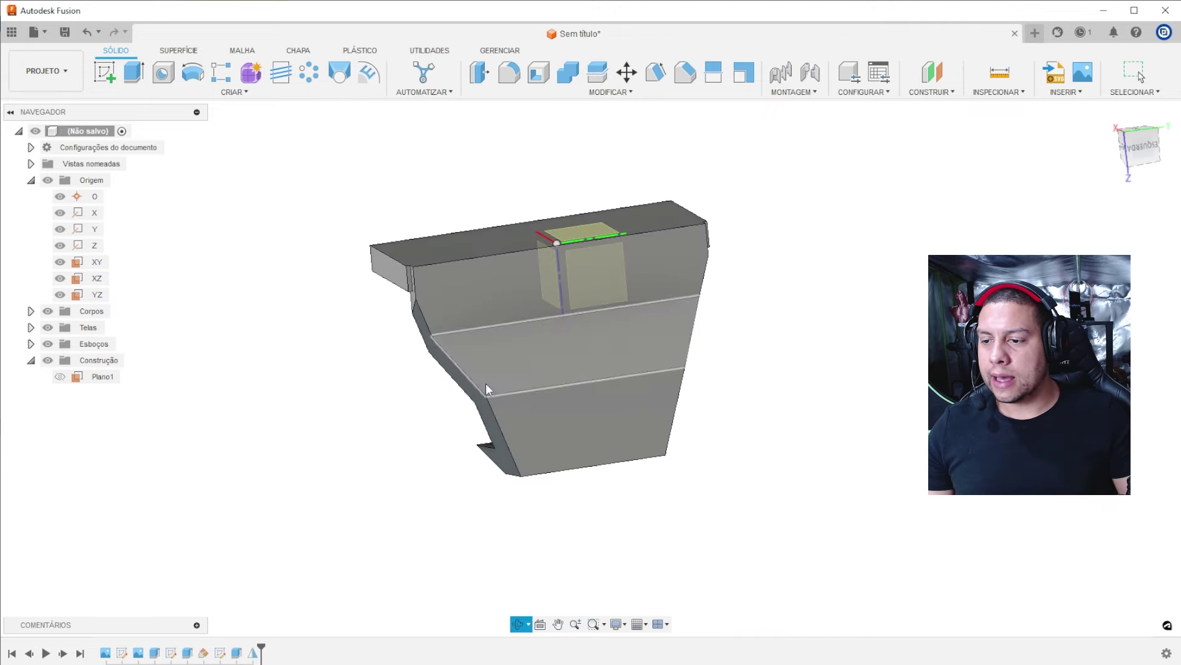
{"action": "right_click", "coordinate": [237, 652]}
{"action": "left_click", "coordinate": [291, 515]}
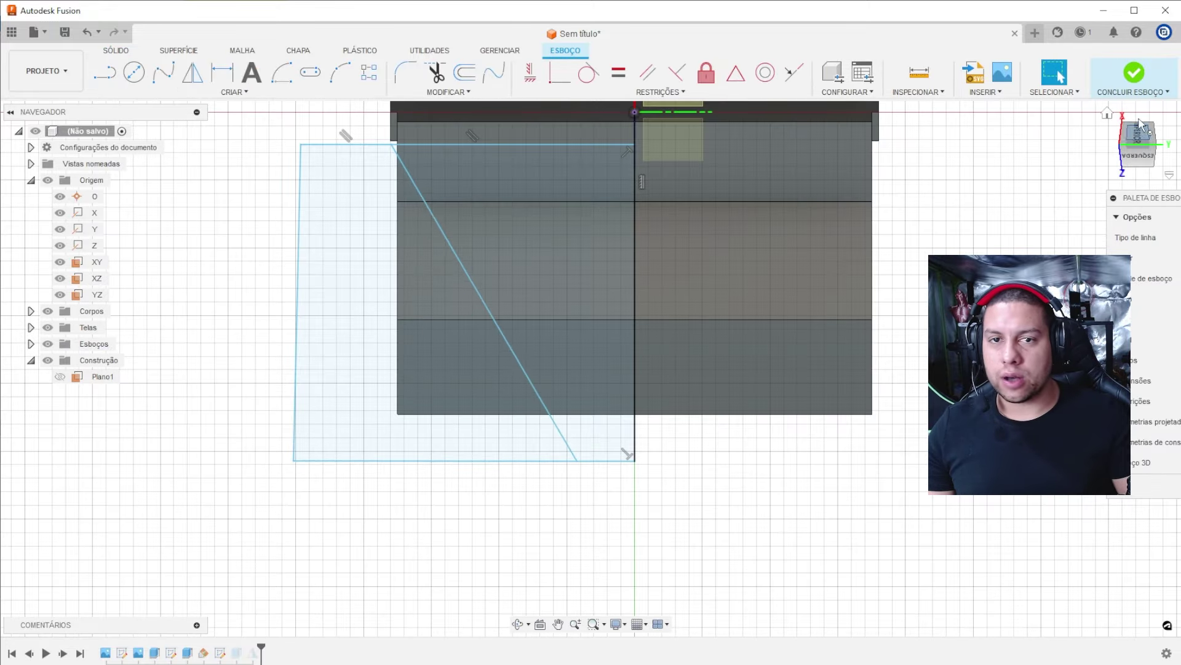
{"action": "left_click", "coordinate": [1140, 127]}
{"action": "left_click", "coordinate": [1134, 73]}
{"action": "mouse_move", "coordinate": [601, 403]}
{"action": "middle_mouse_down", "text": "shift"}
{"action": "mouse_move", "coordinate": [654, 404]}
{"action": "mouse_move", "coordinate": [796, 316]}
{"action": "mouse_move", "coordinate": [869, 306]}
{"action": "mouse_move", "coordinate": [541, 356]}
{"action": "mouse_move", "coordinate": [818, 372]}
{"action": "middle_mouse_up", "text": "shift"}
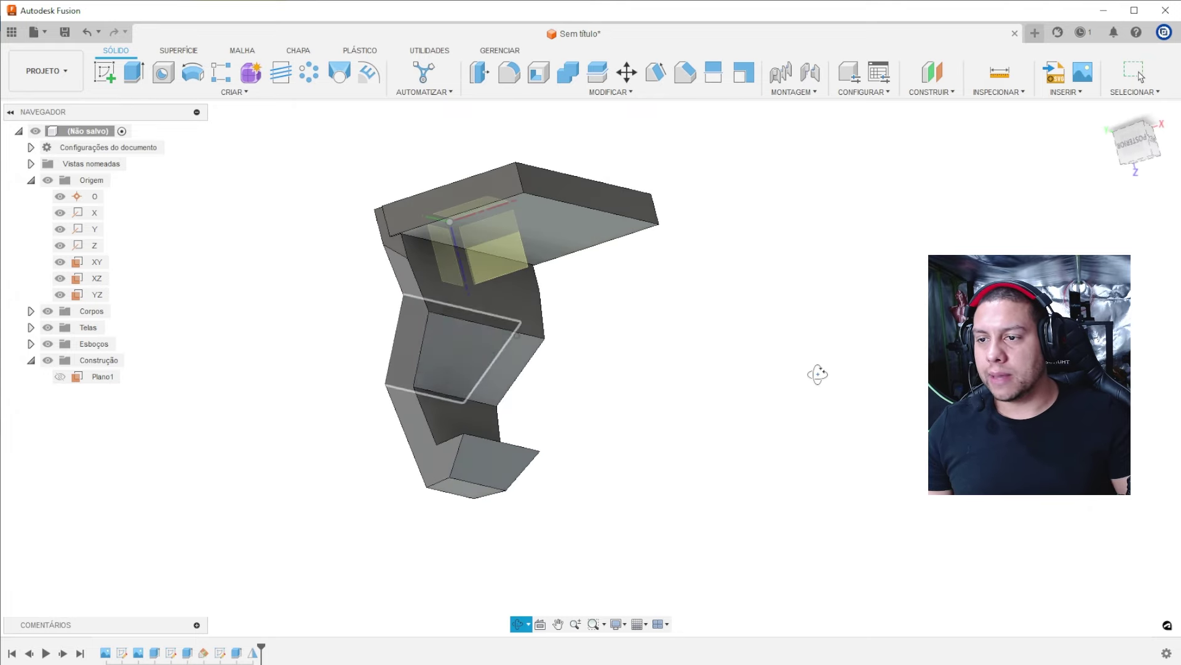
{"action": "left_click", "coordinate": [51, 312]}
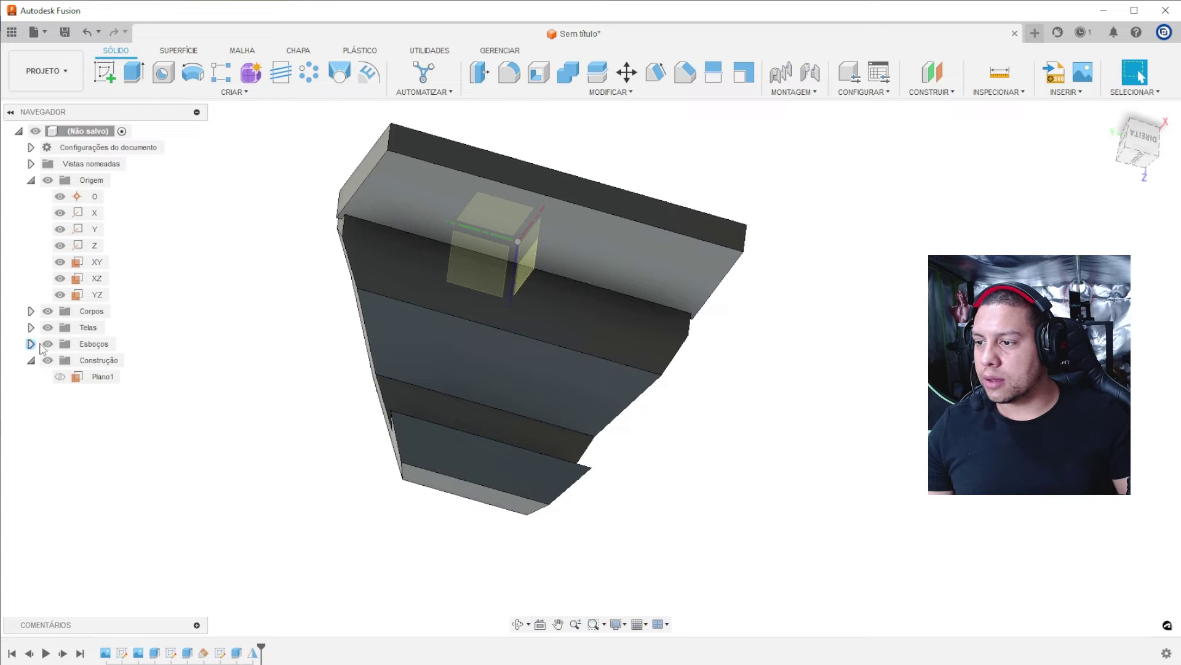
Turn the Telas reference photos back on and orbit to compare them with the tapered body.
{"action": "left_click", "coordinate": [30, 344]}
{"action": "left_click", "coordinate": [60, 344]}
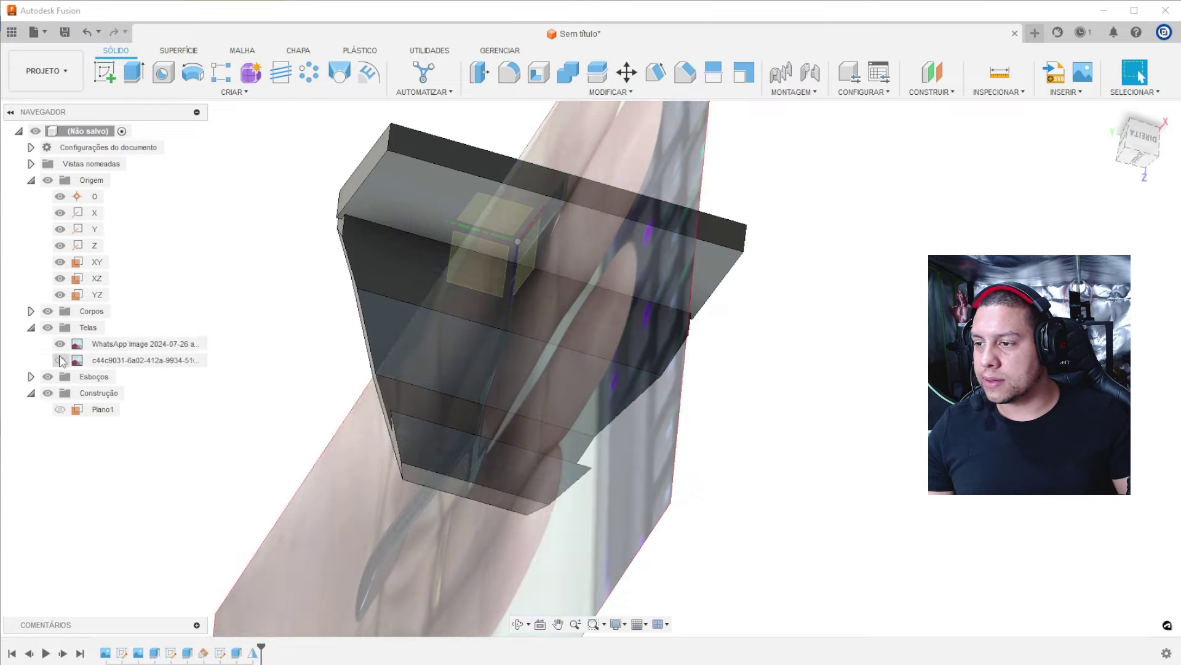
{"action": "scroll", "coordinate": [533, 416], "scroll_direction": "down", "scroll_amount": 2}
{"action": "mouse_move", "coordinate": [533, 415]}
{"action": "middle_mouse_down", "text": "shift"}
{"action": "mouse_move", "coordinate": [947, 198]}
{"action": "mouse_move", "coordinate": [712, 297]}
{"action": "mouse_move", "coordinate": [810, 345]}
{"action": "mouse_move", "coordinate": [1002, 211]}
{"action": "mouse_move", "coordinate": [799, 308]}
{"action": "mouse_move", "coordinate": [994, 197]}
{"action": "mouse_move", "coordinate": [828, 293]}
{"action": "middle_mouse_up", "text": "shift"}
{"action": "scroll", "coordinate": [627, 293], "scroll_direction": "up", "scroll_amount": 5}
{"action": "middle_click_drag", "start_coordinate": [628, 293], "coordinate": [634, 352], "text": "shift"}
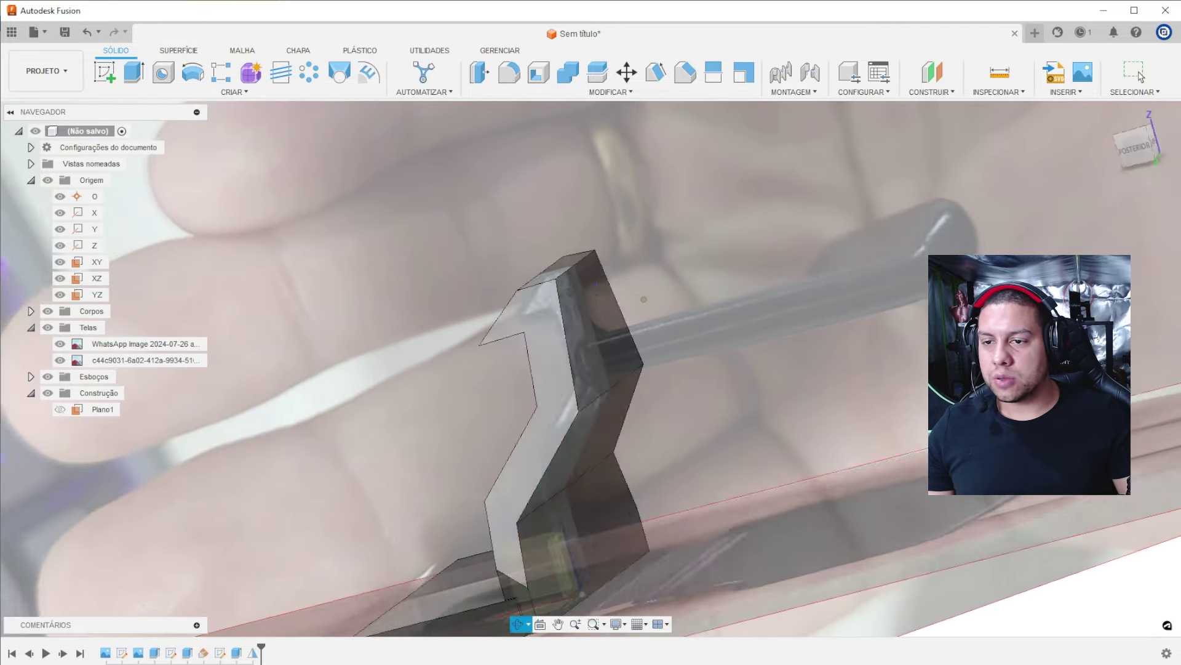
Start a sketch on the body face and project the body's right edge into it.
{"action": "key", "text": "l"}
{"action": "left_click", "coordinate": [582, 261]}
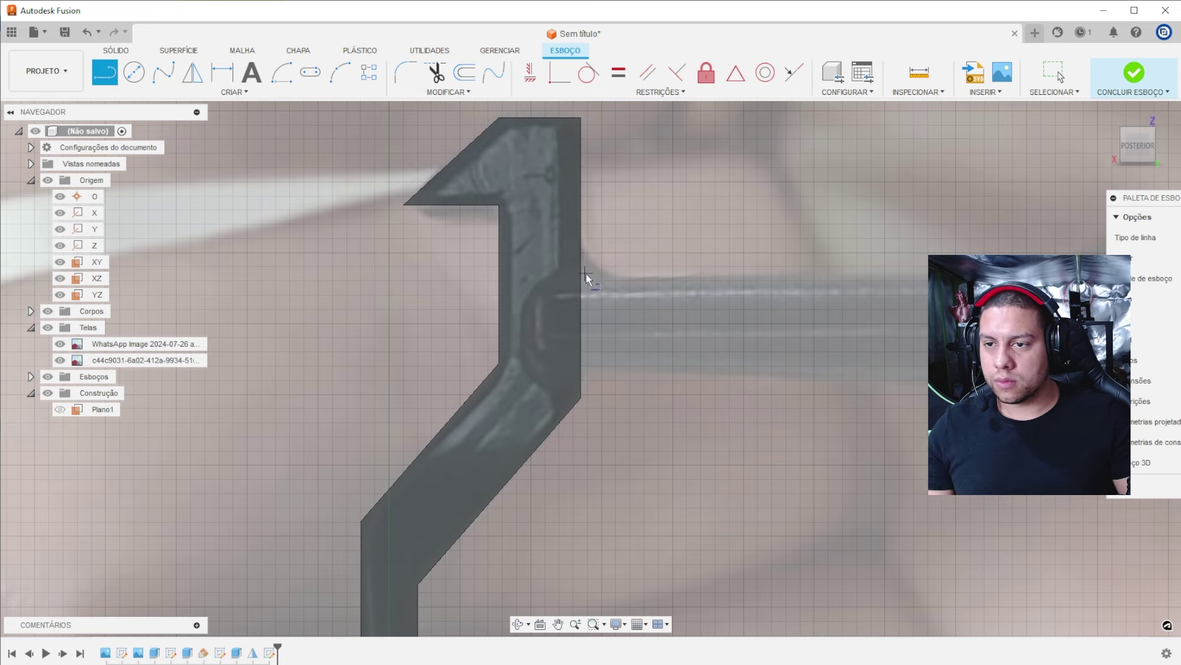
{"action": "key", "text": "p"}
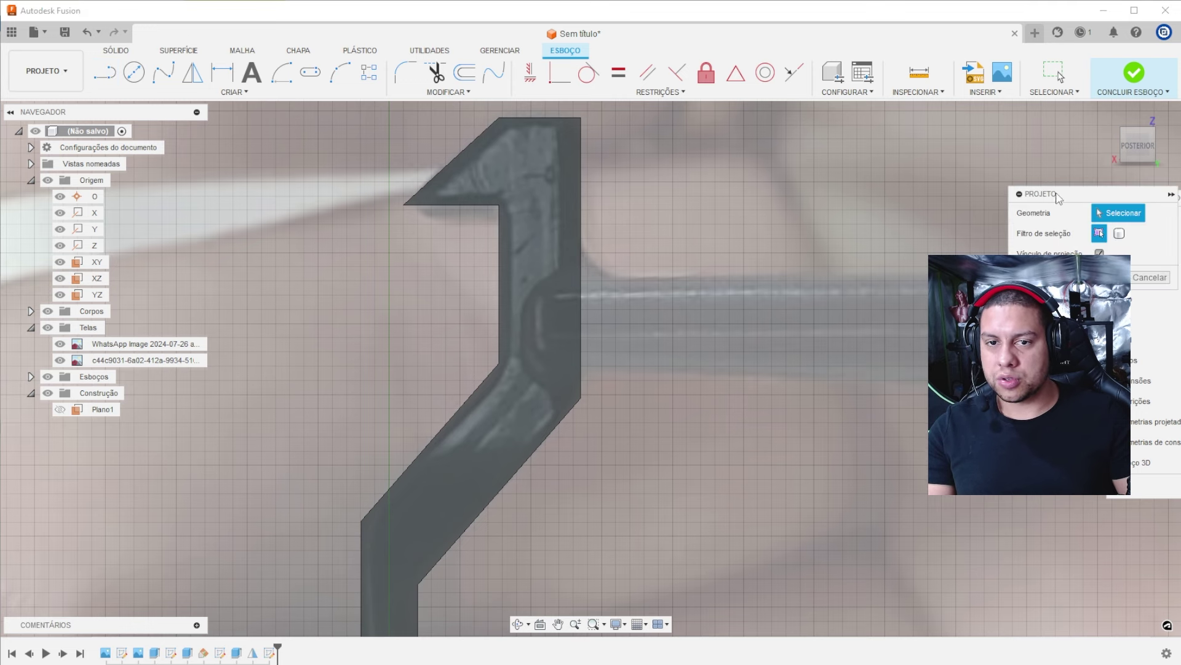
{"action": "left_click_drag", "start_coordinate": [1058, 197], "coordinate": [283, 285]}
{"action": "left_click", "coordinate": [581, 237]}
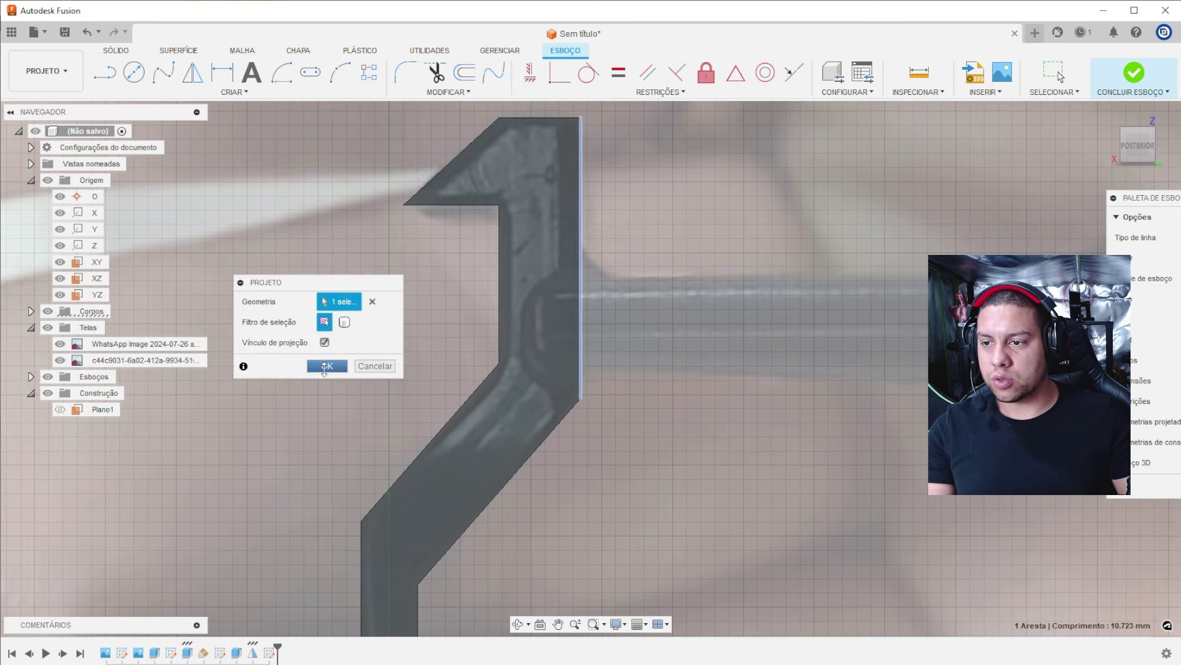
{"action": "left_click", "coordinate": [326, 366]}
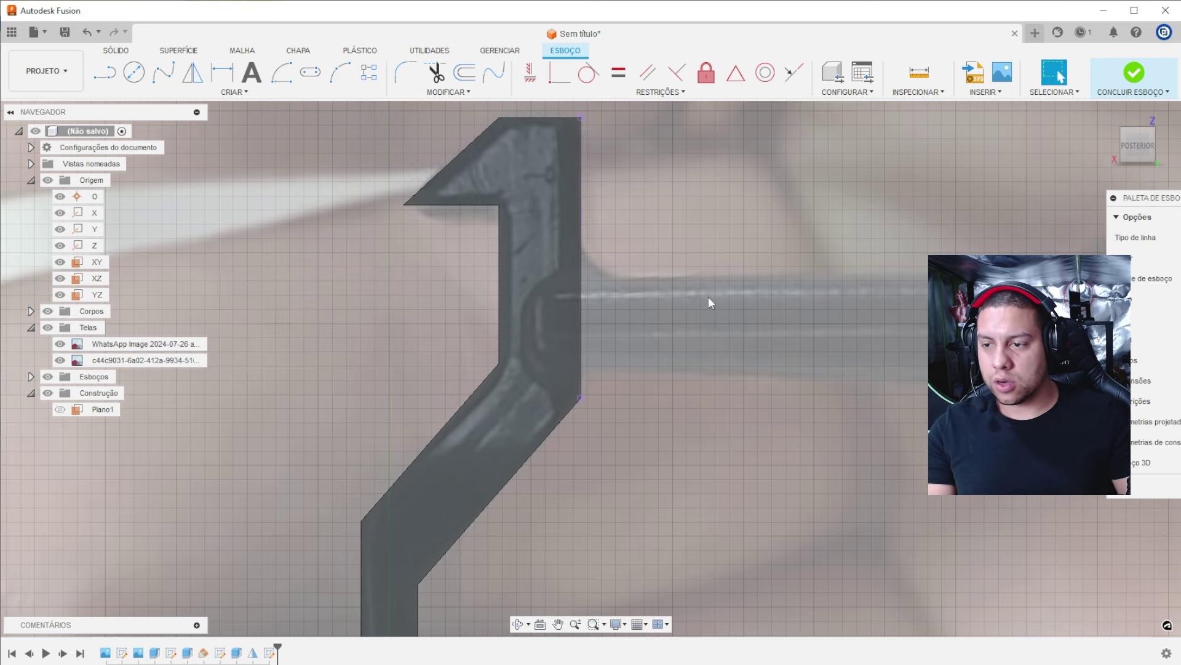
Draw the rod's top and bottom edges as two parallel horizontal lines over the photo.
{"action": "left_click", "coordinate": [581, 275]}
{"action": "middle_click_drag", "start_coordinate": [581, 275], "coordinate": [207, 275]}
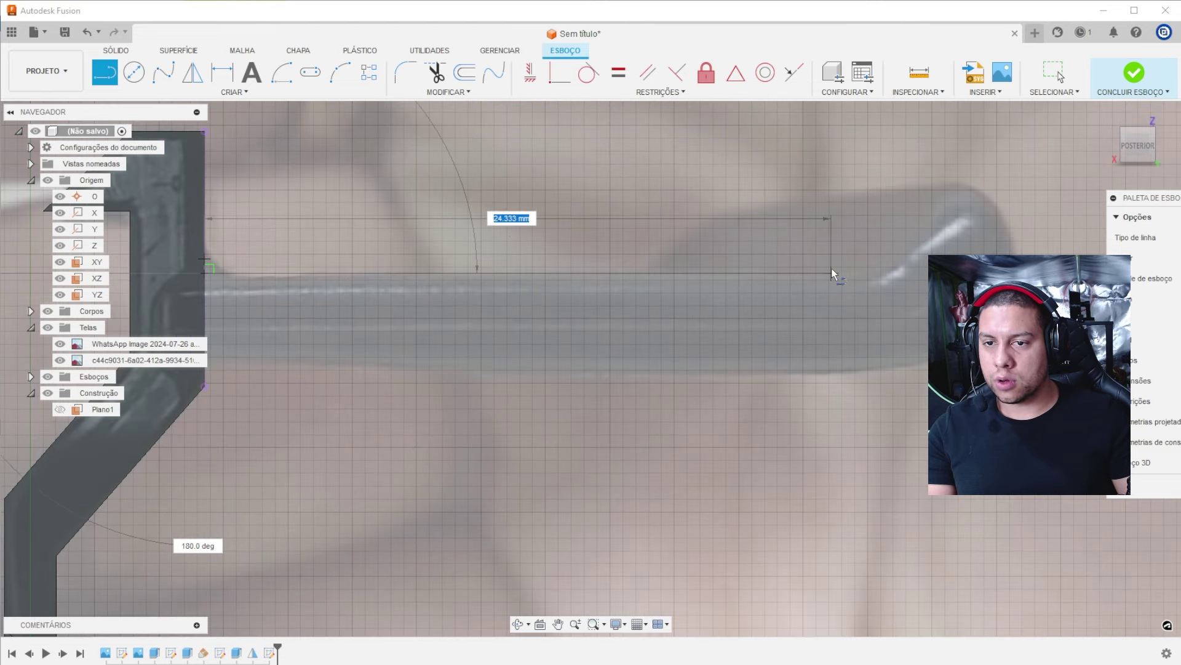
{"action": "left_click", "coordinate": [840, 272]}
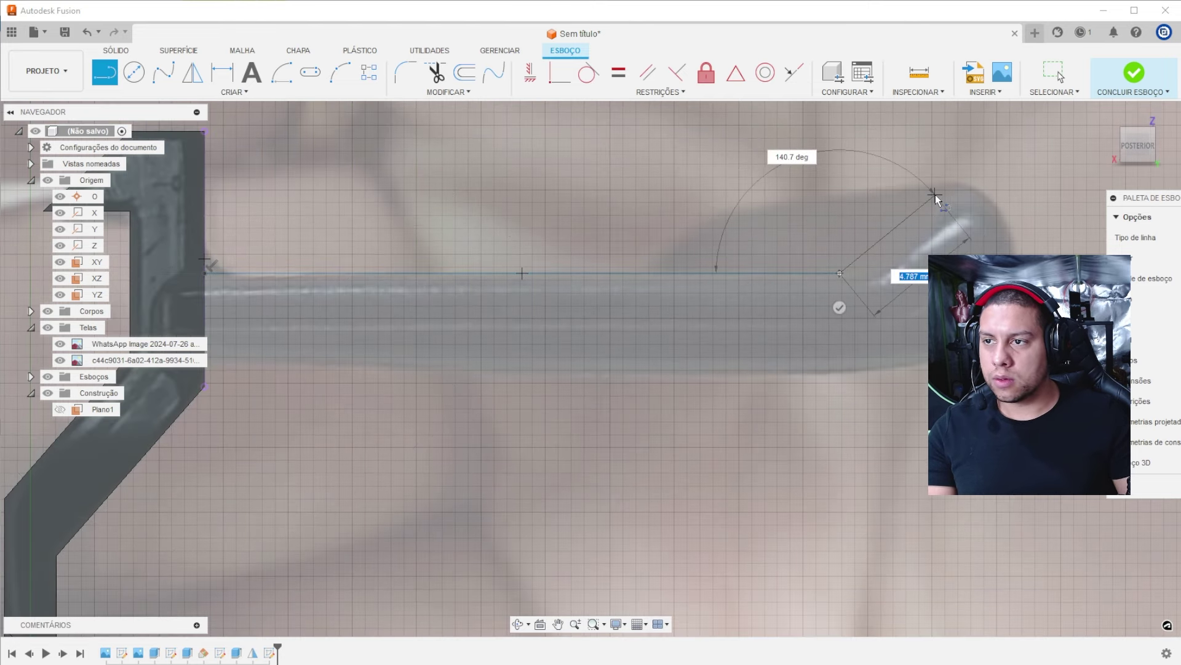
{"action": "key", "text": "Escape"}
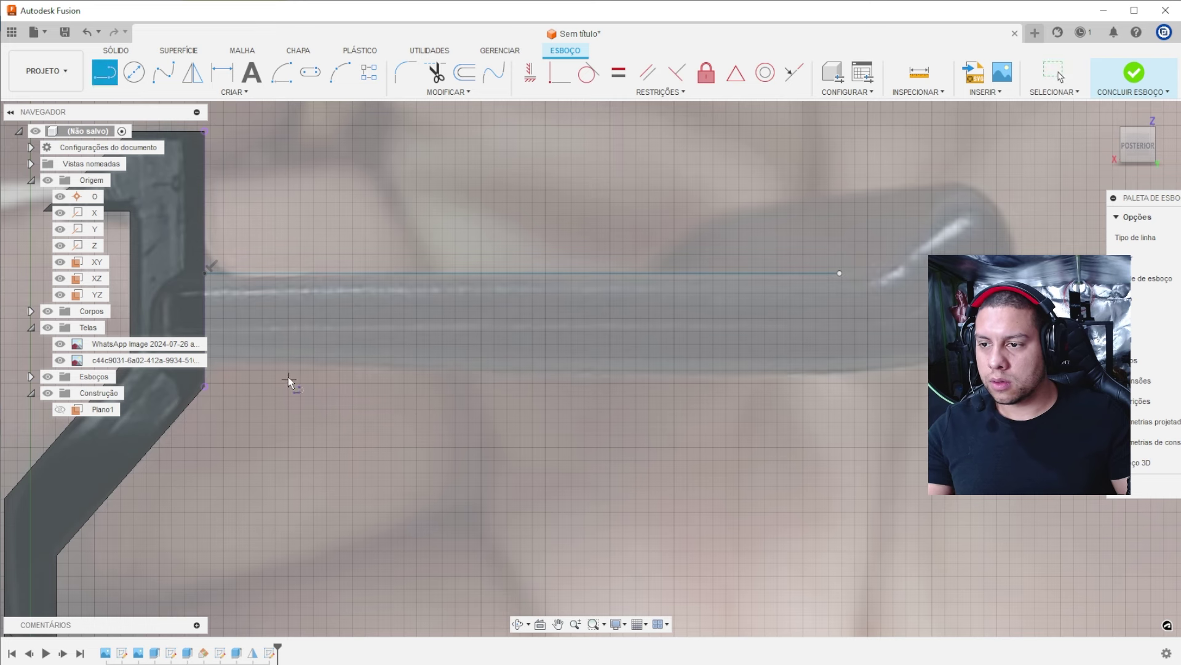
{"action": "middle_click_drag", "start_coordinate": [204, 373], "coordinate": [285, 379]}
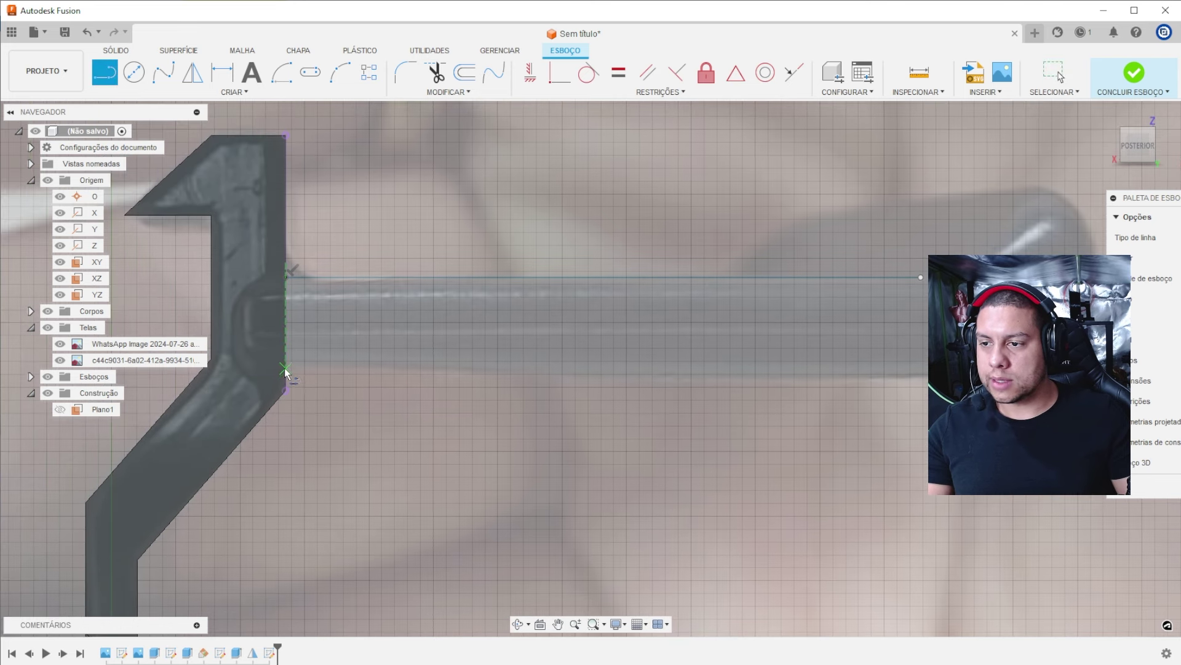
{"action": "left_click", "coordinate": [286, 370]}
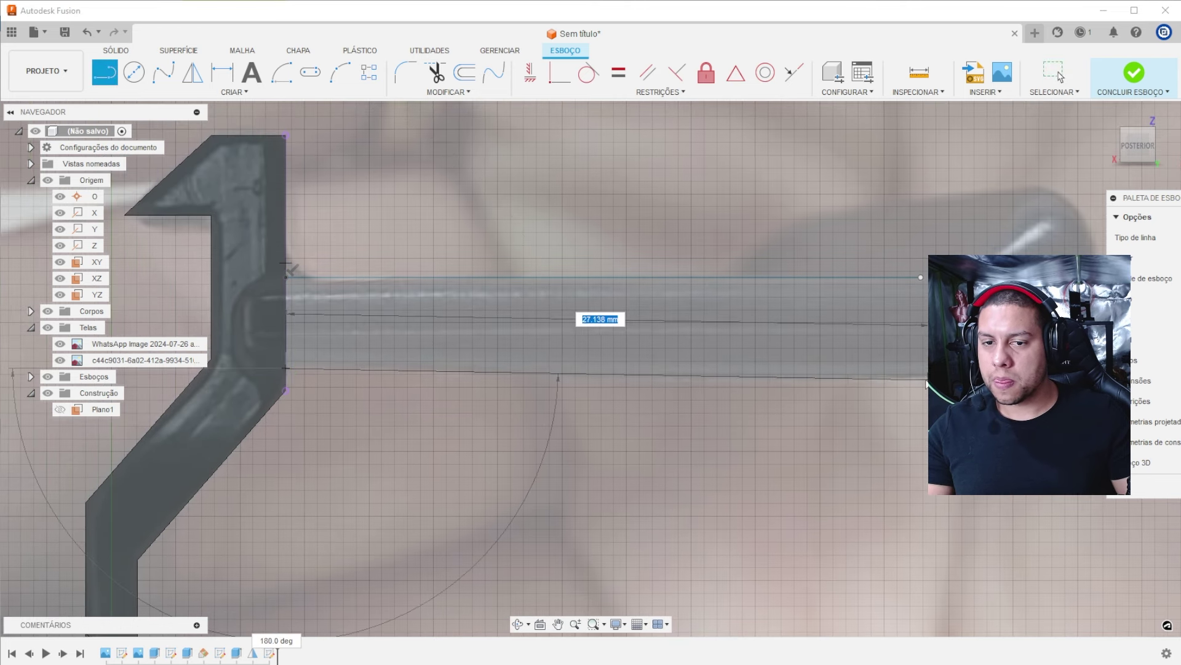
{"action": "left_click", "coordinate": [926, 368]}
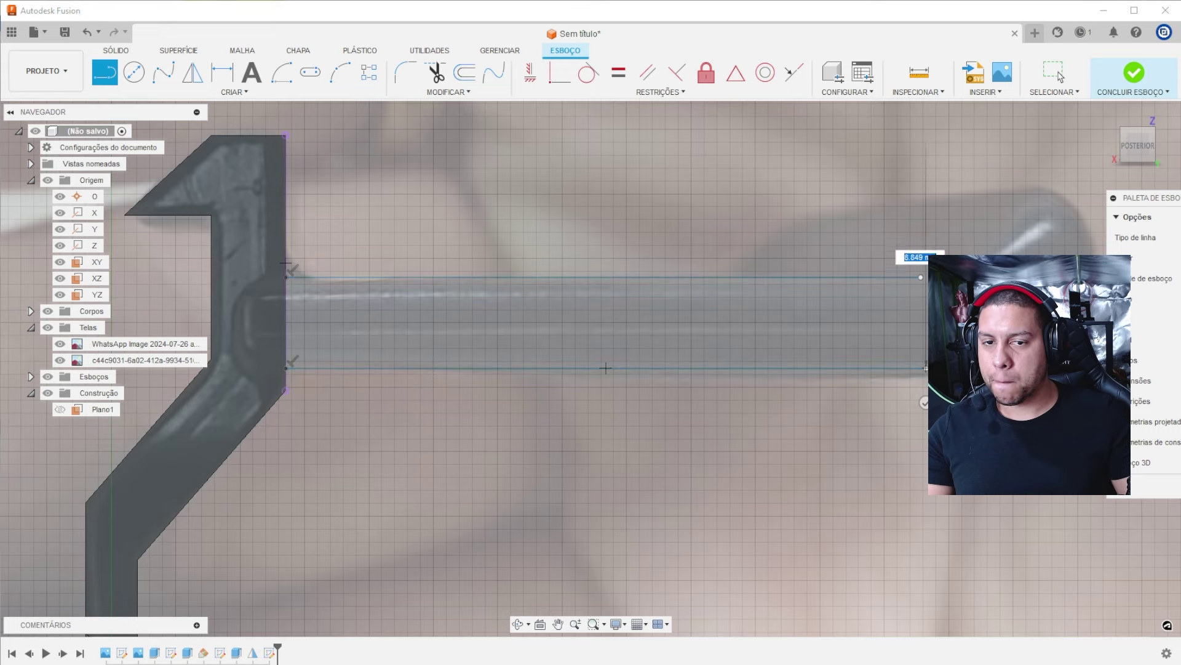
{"action": "key", "text": "Escape"}
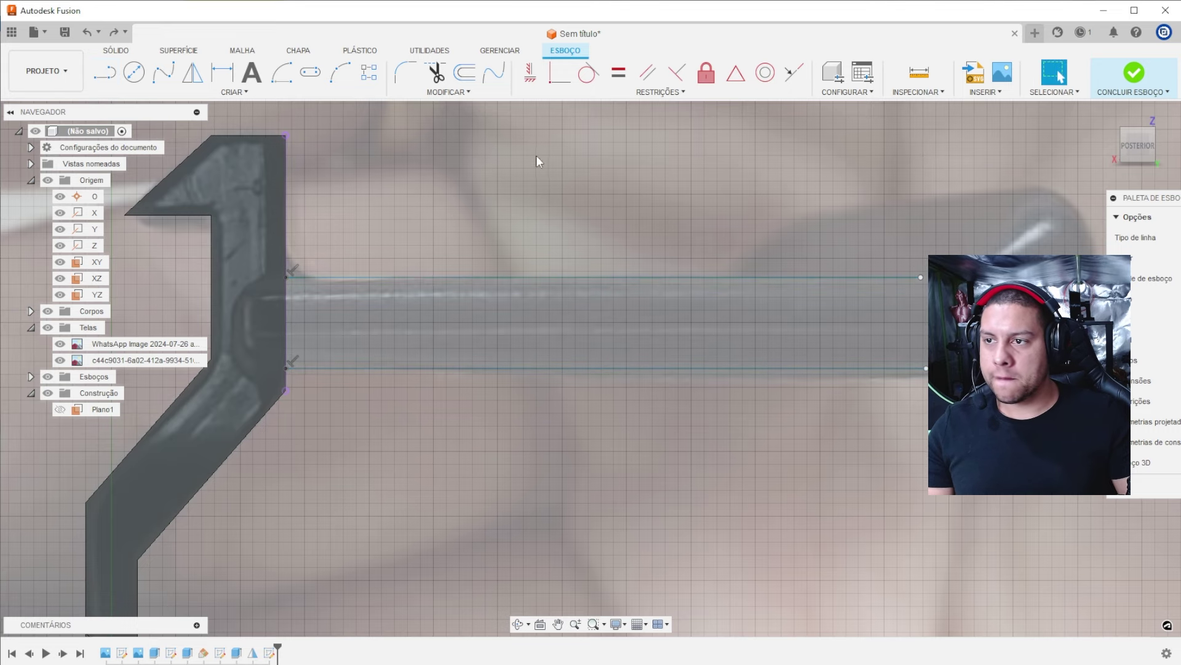
{"action": "middle_click_drag", "start_coordinate": [540, 158], "coordinate": [391, 151]}
{"action": "left_click", "coordinate": [163, 72]}
{"action": "scroll", "coordinate": [702, 407], "scroll_direction": "up", "scroll_amount": 2}
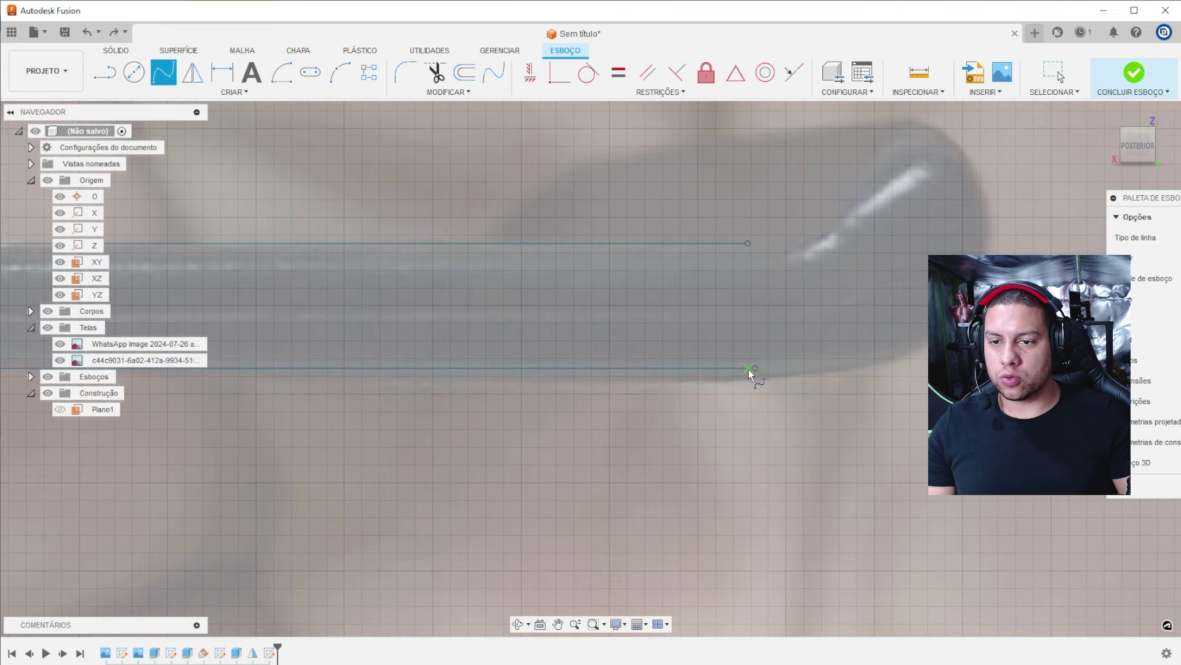
Trace a spline around the rod's hooked tip, joining the two rod lines.
{"action": "scroll", "coordinate": [729, 381], "scroll_direction": "down", "scroll_amount": 2}
{"action": "key", "text": "Escape"}
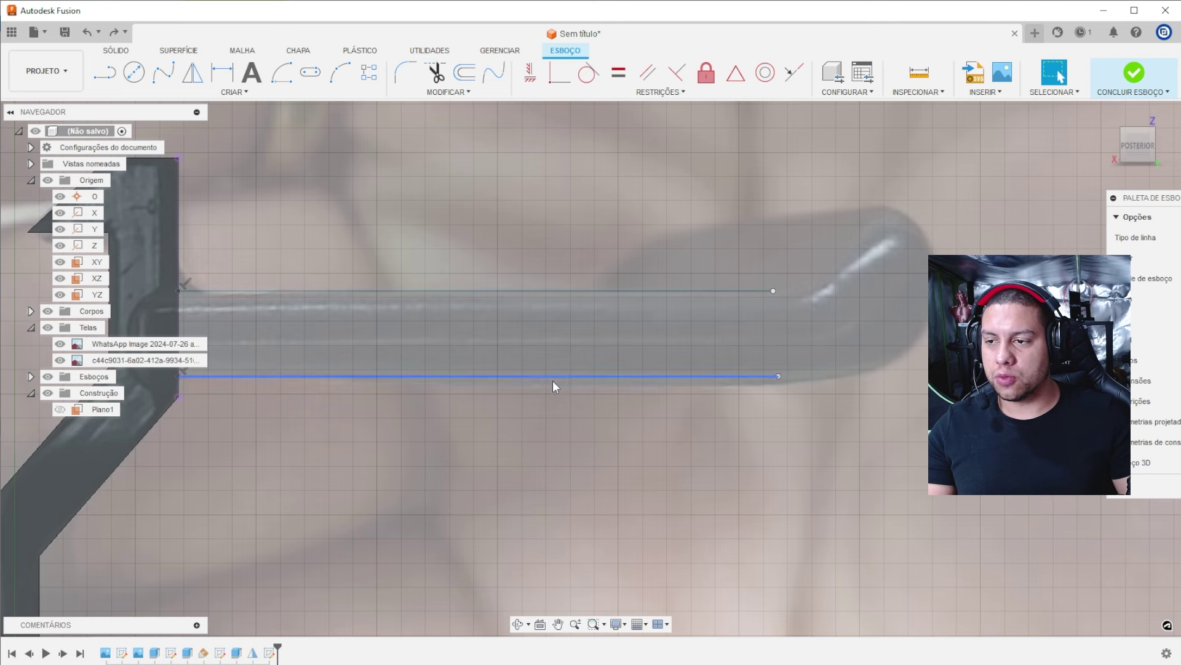
{"action": "left_click", "coordinate": [558, 379]}
{"action": "key", "text": "Escape"}
{"action": "left_click", "coordinate": [165, 70]}
{"action": "scroll", "coordinate": [859, 379], "scroll_direction": "up", "scroll_amount": 2}
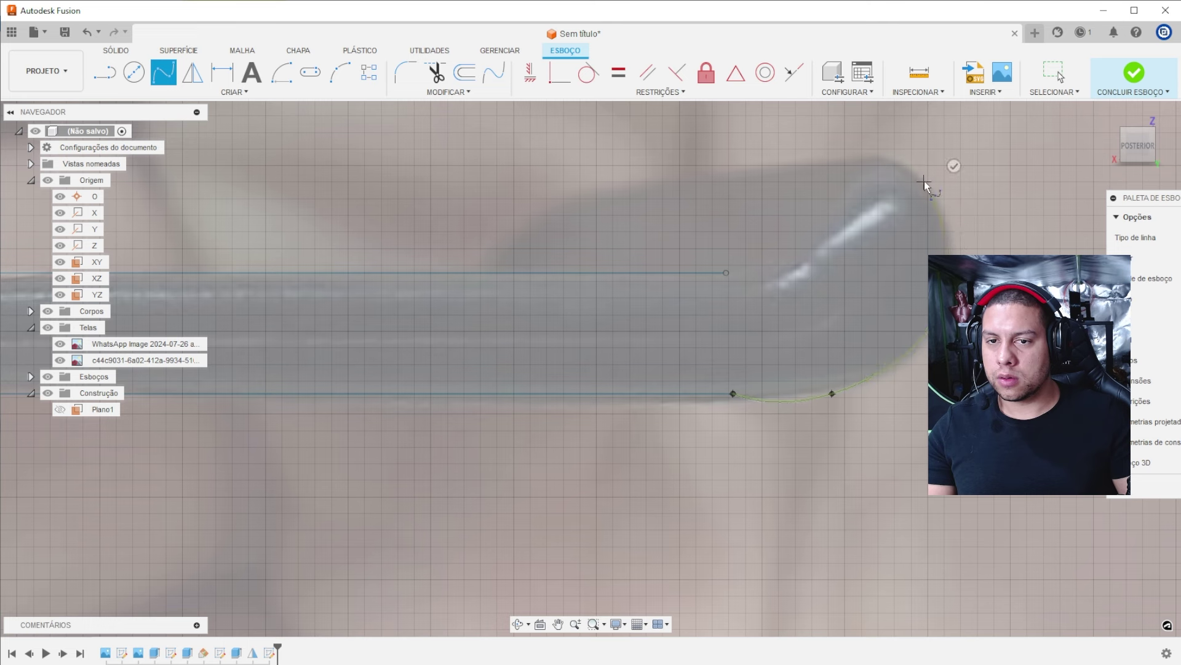
{"action": "right_click", "coordinate": [728, 278]}
{"action": "left_click", "coordinate": [774, 294]}
{"action": "left_click", "coordinate": [781, 258]}
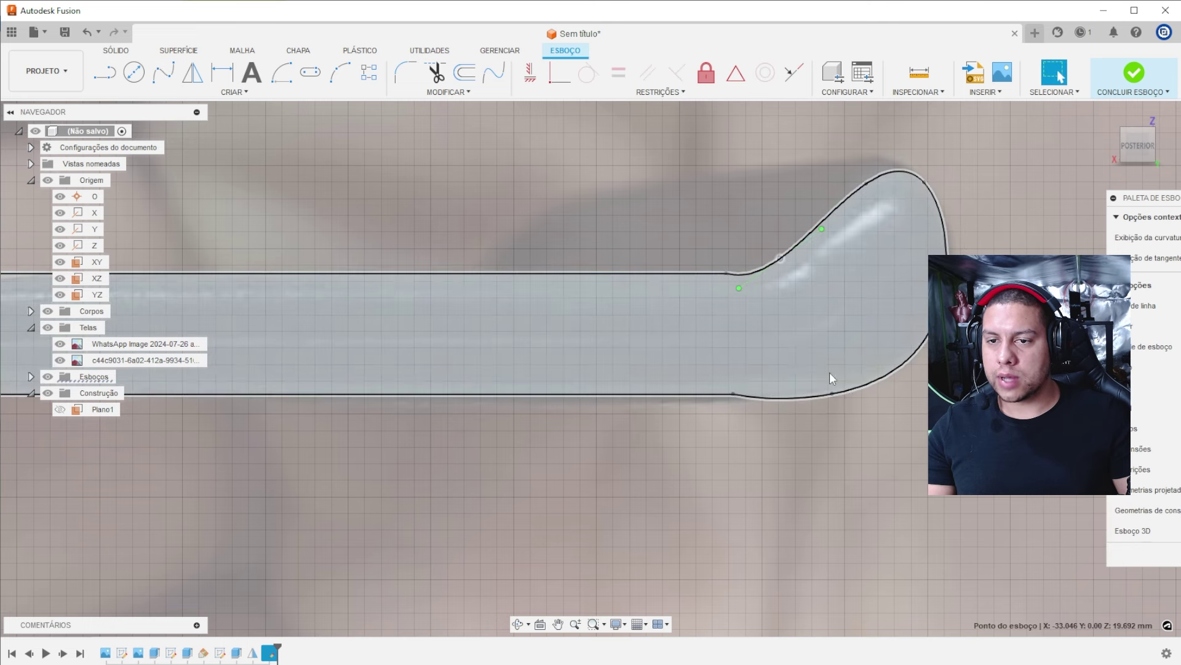
Select the closed rod arm profile and finish the sketch.
{"action": "left_click", "coordinate": [830, 377]}
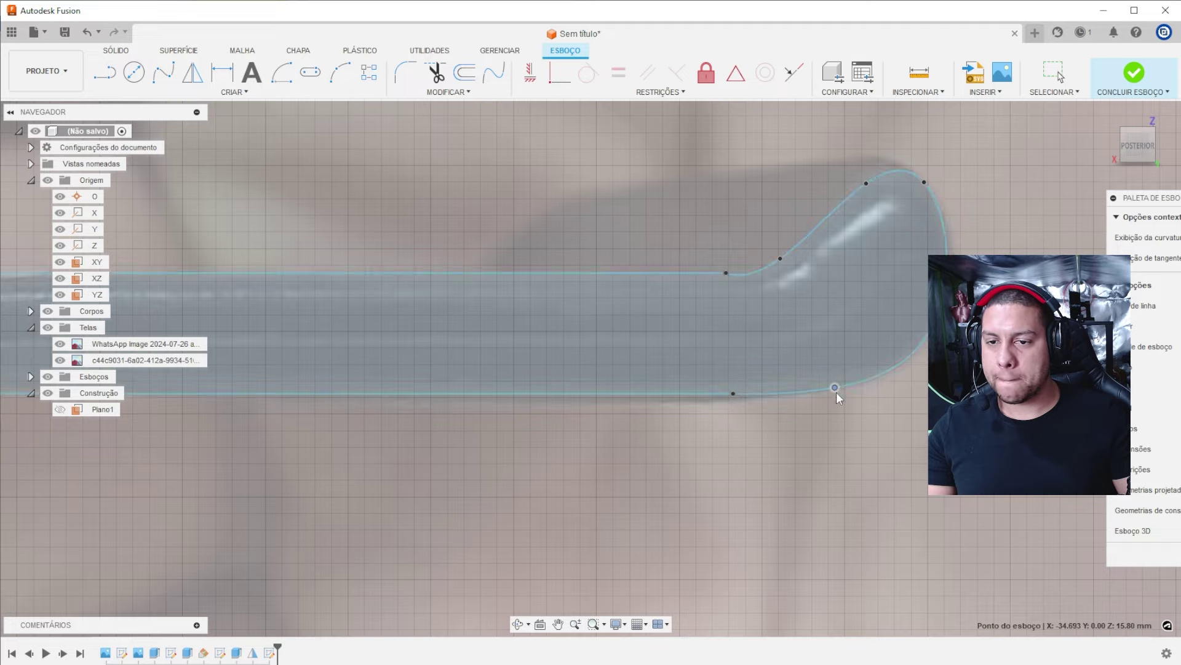
{"action": "scroll", "coordinate": [861, 394], "scroll_direction": "down", "scroll_amount": 2}
{"action": "scroll", "coordinate": [907, 396], "scroll_direction": "down", "scroll_amount": 2}
{"action": "scroll", "coordinate": [905, 423], "scroll_direction": "down", "scroll_amount": 2}
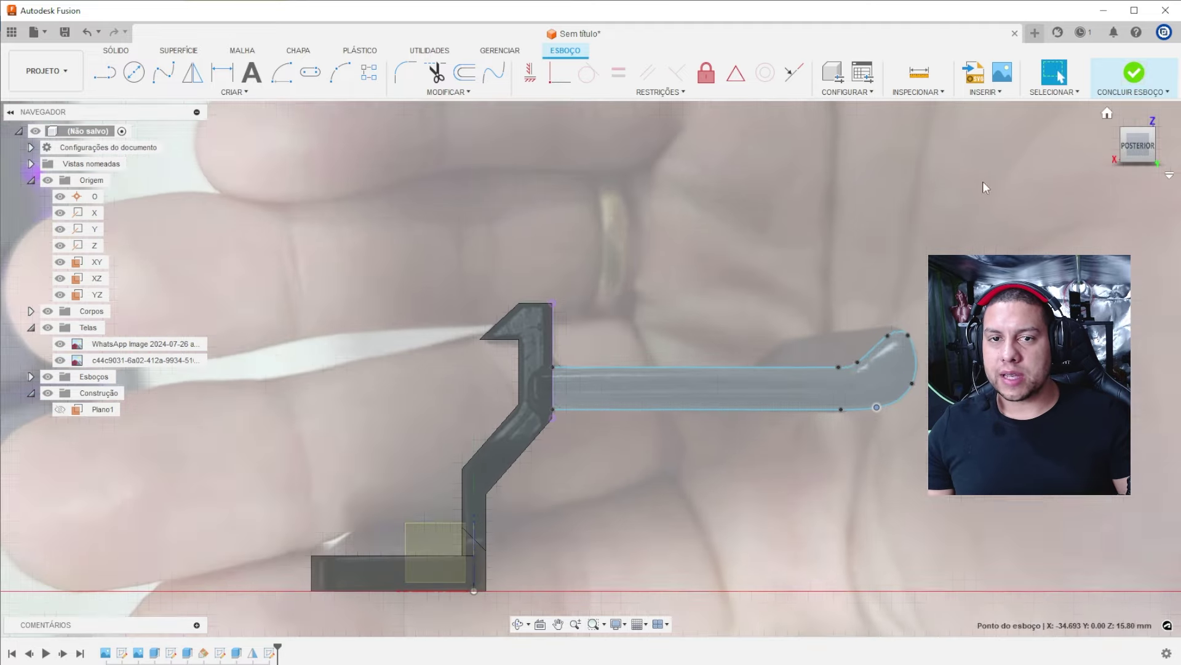
{"action": "left_click", "coordinate": [1134, 72]}
{"action": "mouse_move", "coordinate": [984, 246]}
{"action": "middle_mouse_down", "text": "shift"}
{"action": "mouse_move", "coordinate": [807, 301]}
{"action": "mouse_move", "coordinate": [825, 290]}
{"action": "middle_mouse_up", "text": "shift"}
Check the rod joint from the top, cancel an extrusion, then view the part from the back.
{"action": "left_click", "coordinate": [1141, 145]}
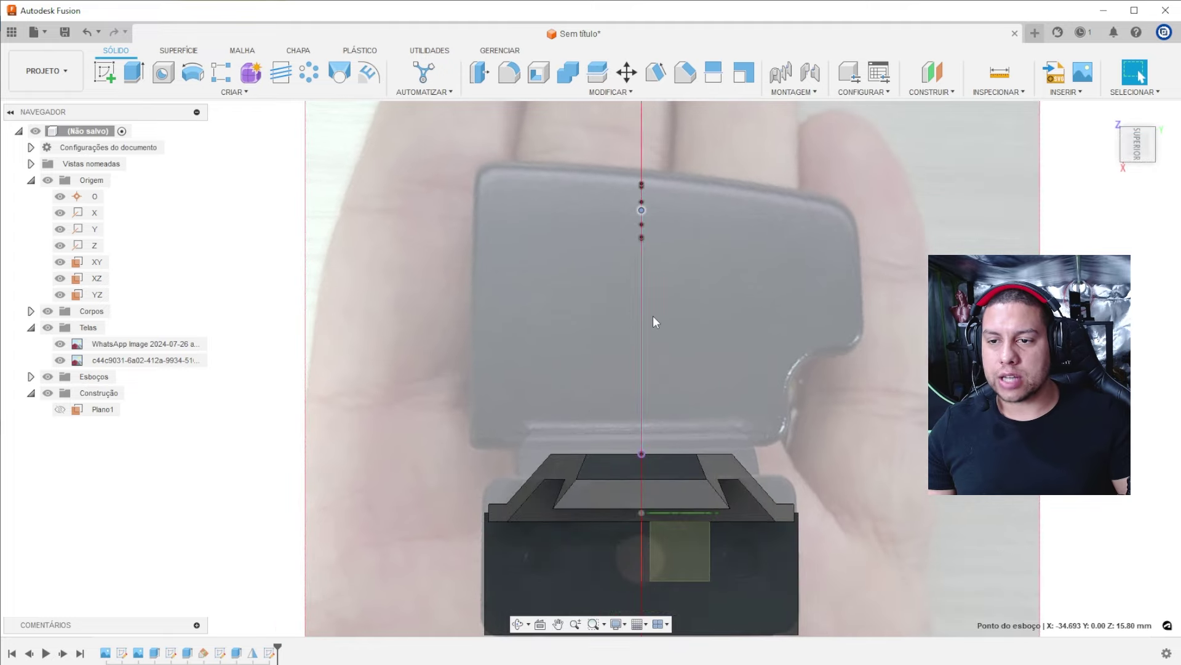
{"action": "key", "text": "e"}
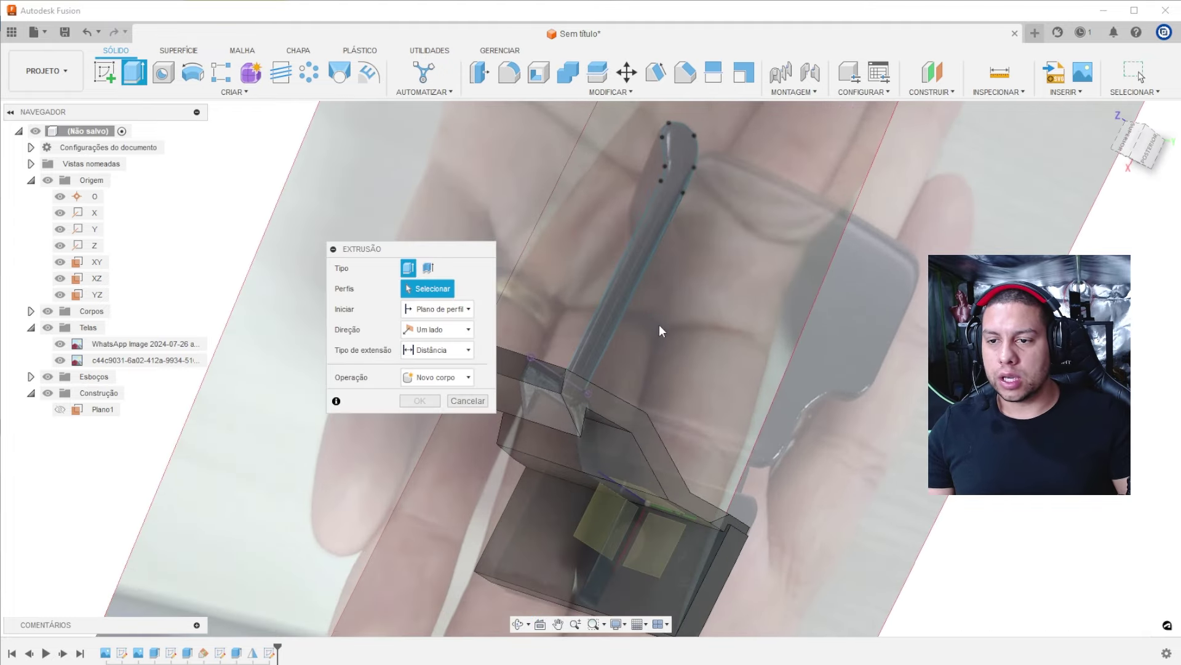
{"action": "middle_click_drag", "start_coordinate": [659, 324], "coordinate": [542, 326], "text": "shift"}
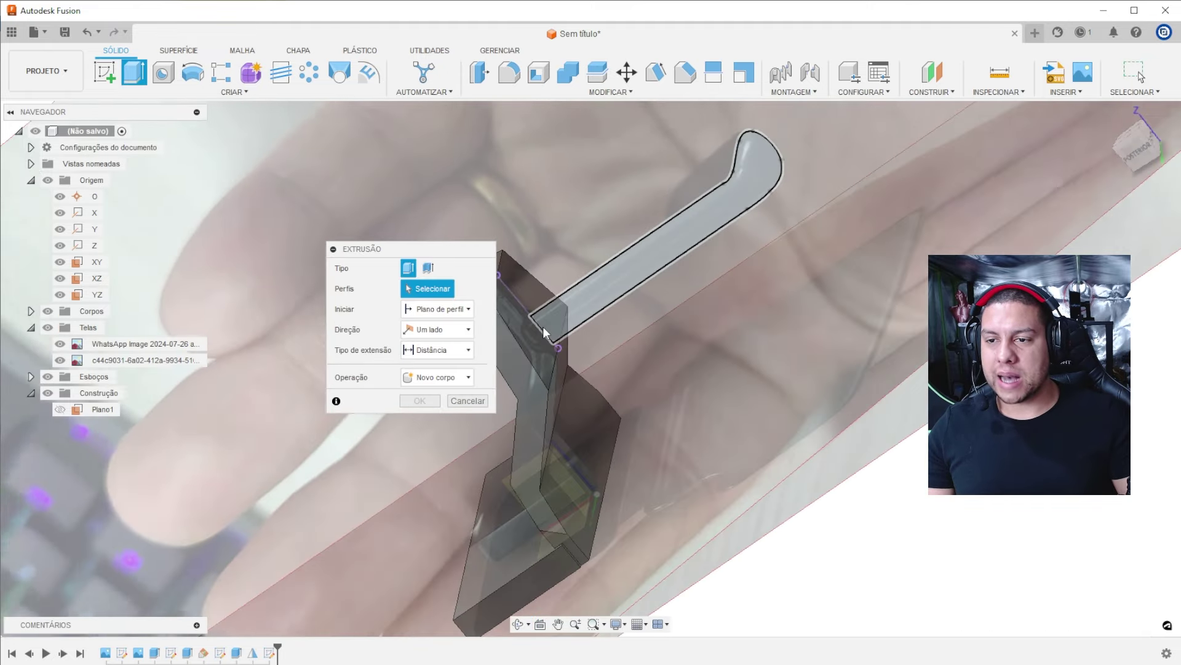
{"action": "scroll", "coordinate": [543, 326], "scroll_direction": "up", "scroll_amount": 3}
{"action": "key", "text": "Escape"}
{"action": "left_click", "coordinate": [544, 328]}
{"action": "key", "text": "Escape"}
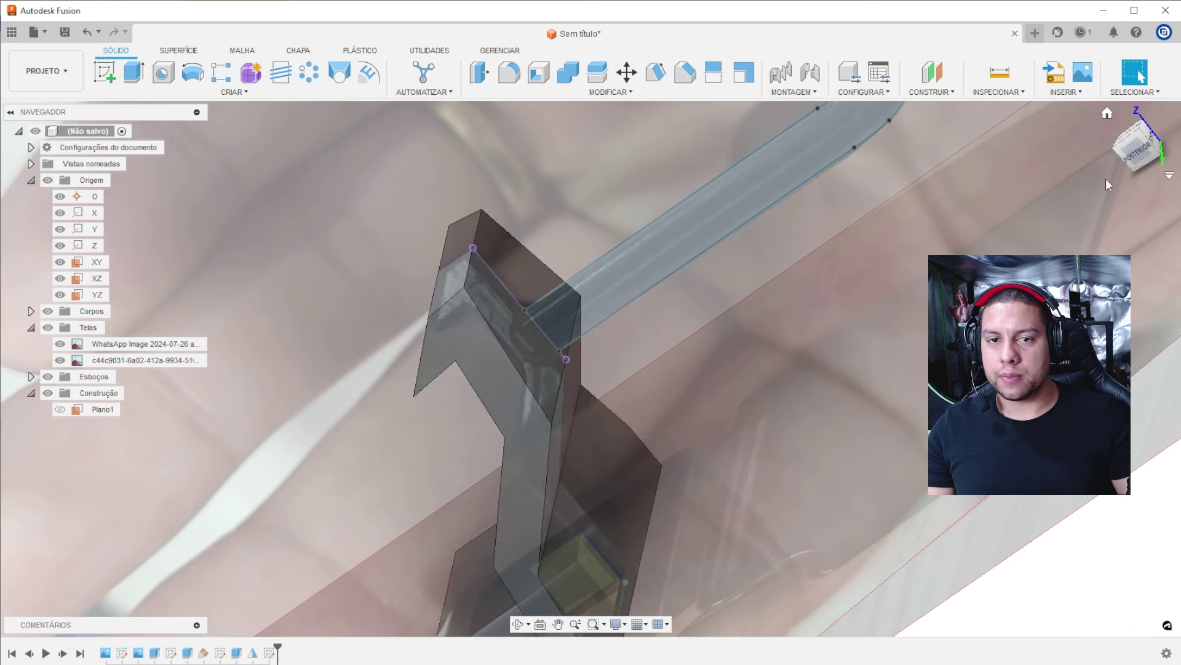
{"action": "left_click", "coordinate": [1135, 148]}
{"action": "scroll", "coordinate": [511, 312], "scroll_direction": "up", "scroll_amount": 2}
{"action": "scroll", "coordinate": [565, 297], "scroll_direction": "up", "scroll_amount": 3}
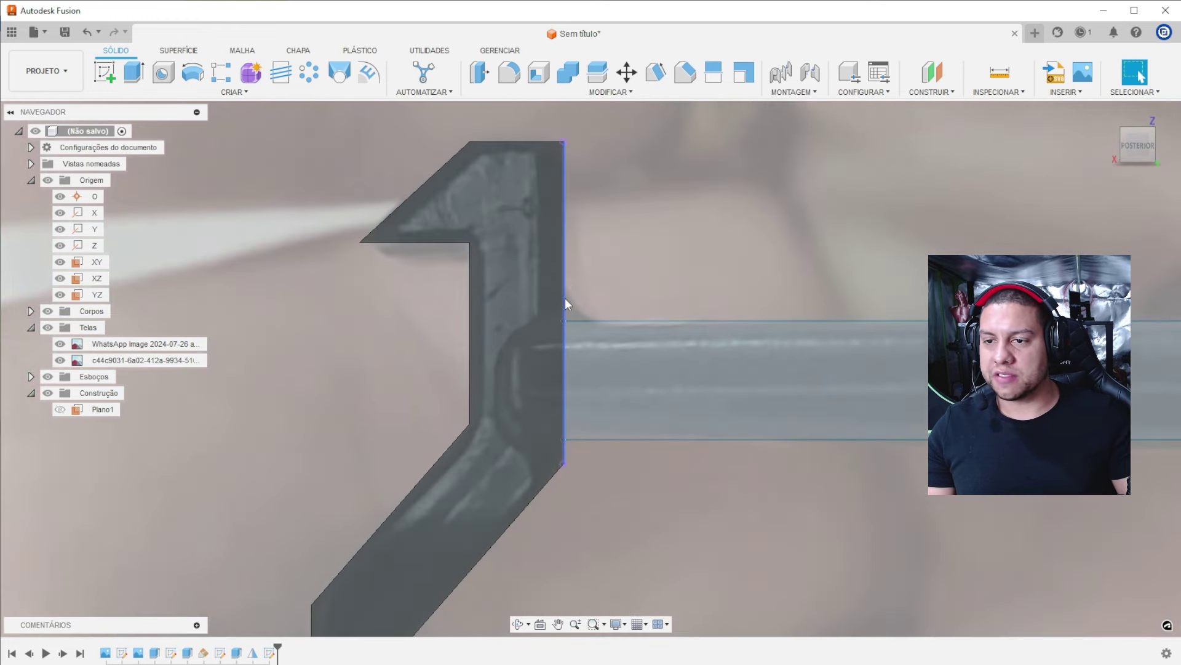
Reopen the rod arm sketch from the timeline and turn on Slice.
{"action": "left_click", "coordinate": [1066, 92]}
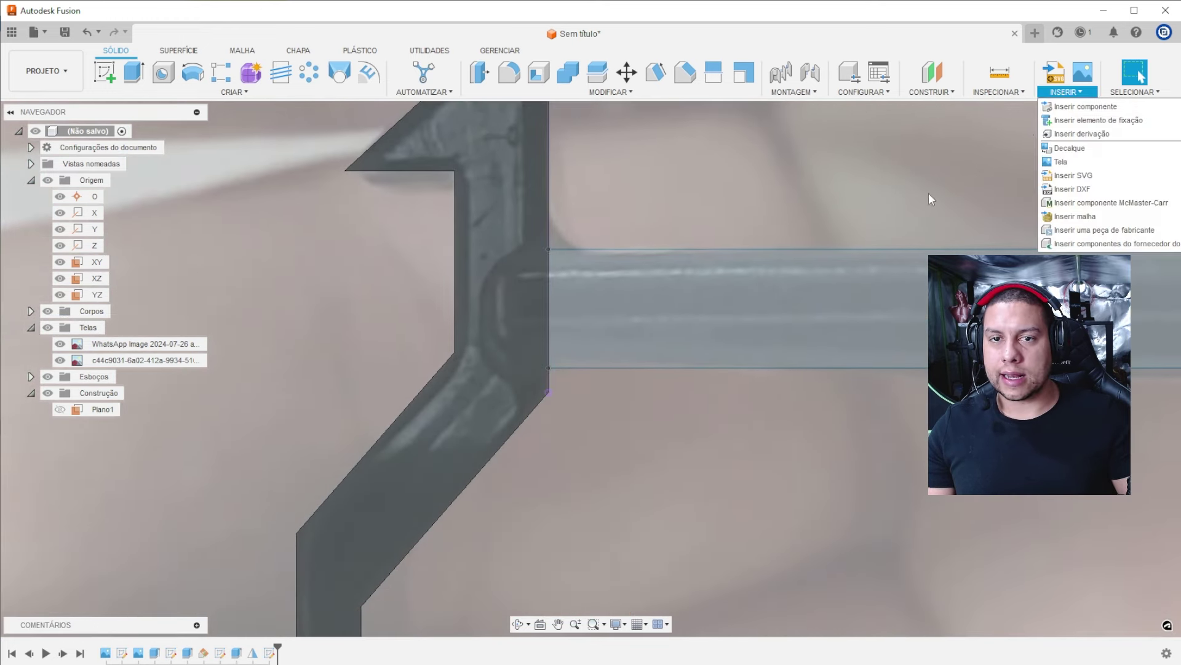
{"action": "scroll", "coordinate": [335, 570], "scroll_direction": "down", "scroll_amount": 2}
{"action": "right_click", "coordinate": [271, 651]}
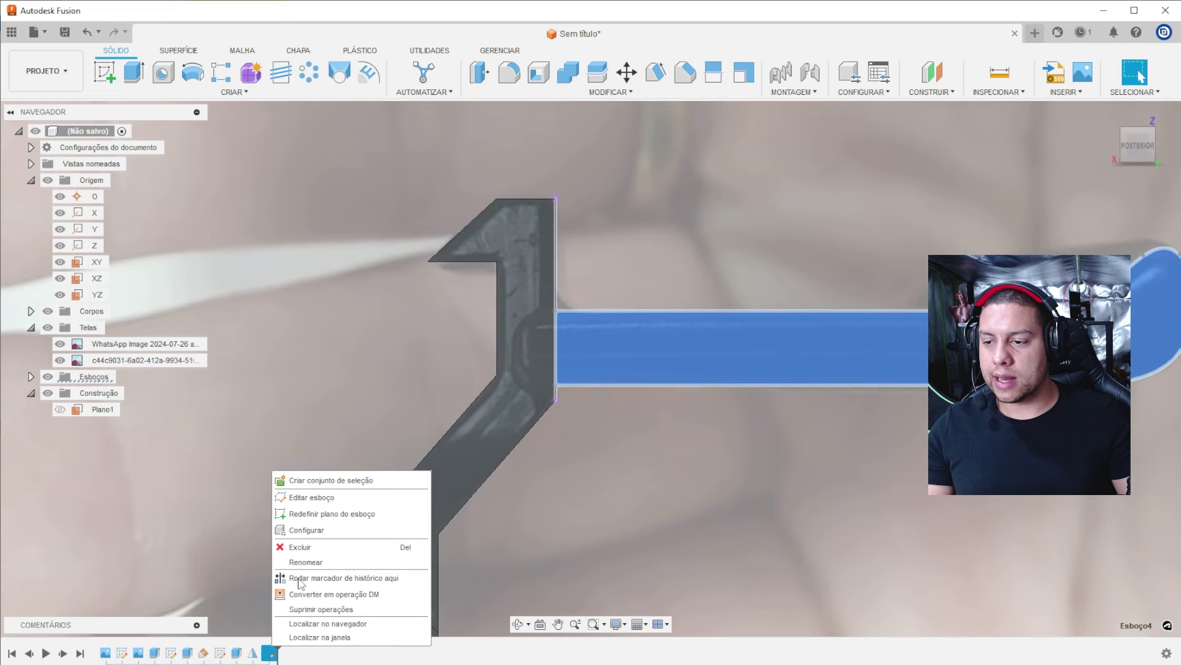
{"action": "left_click", "coordinate": [311, 497]}
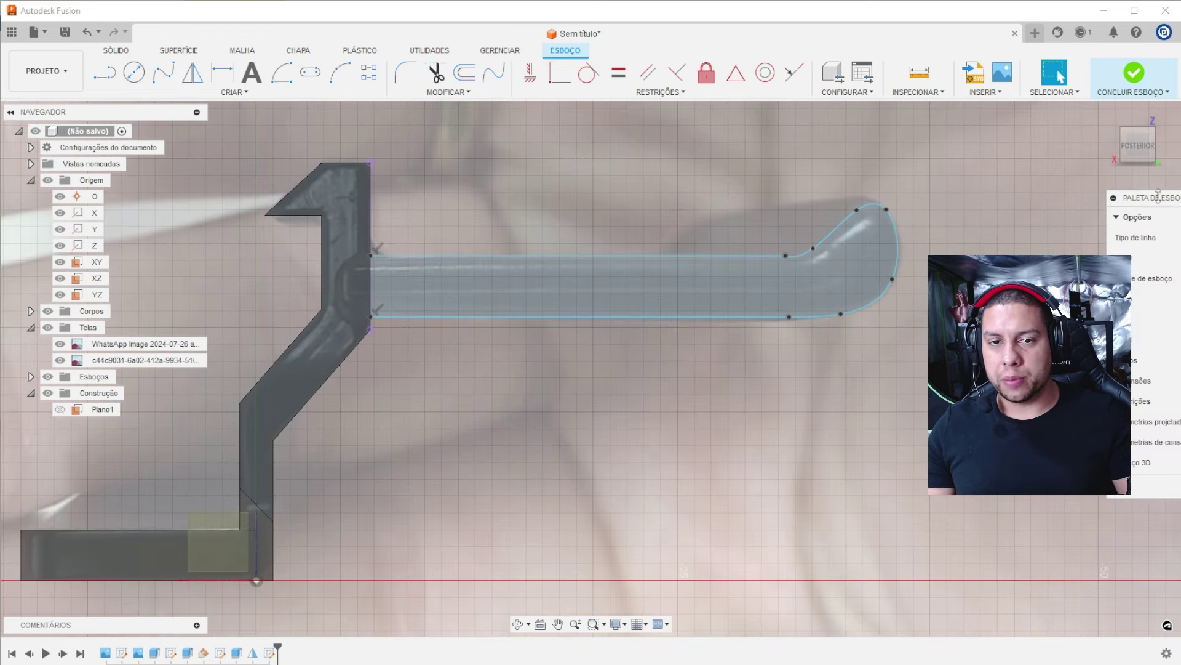
{"action": "left_click_drag", "start_coordinate": [1145, 198], "coordinate": [600, 315]}
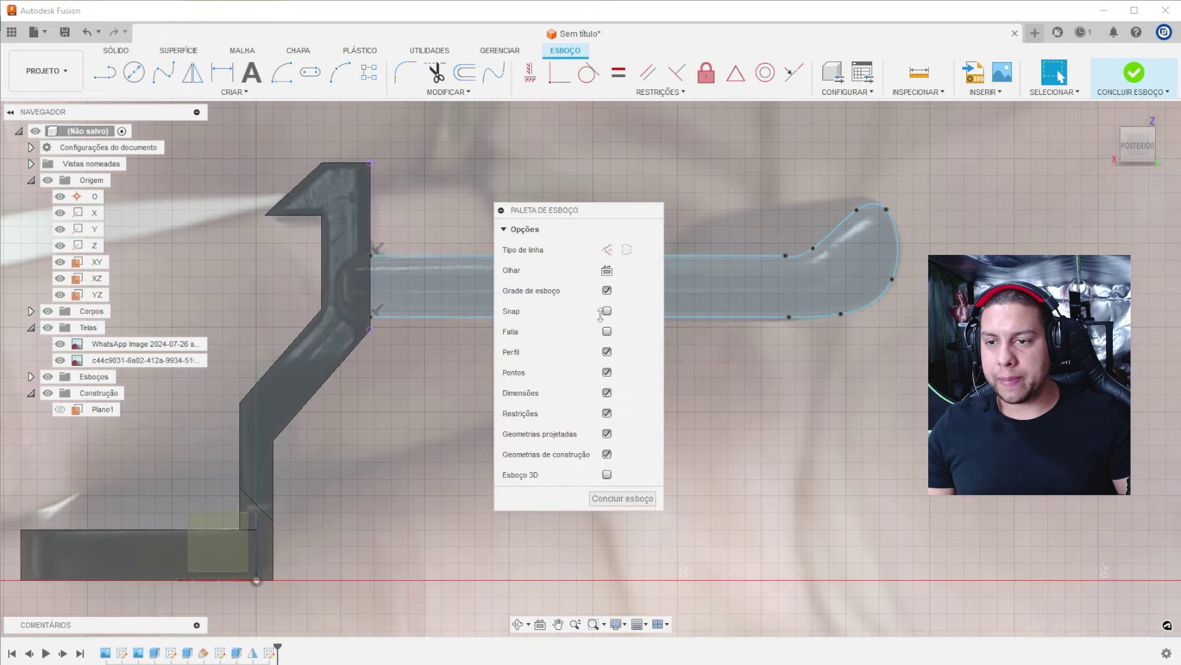
{"action": "left_click", "coordinate": [606, 331]}
{"action": "left_click_drag", "start_coordinate": [632, 210], "coordinate": [239, 283]}
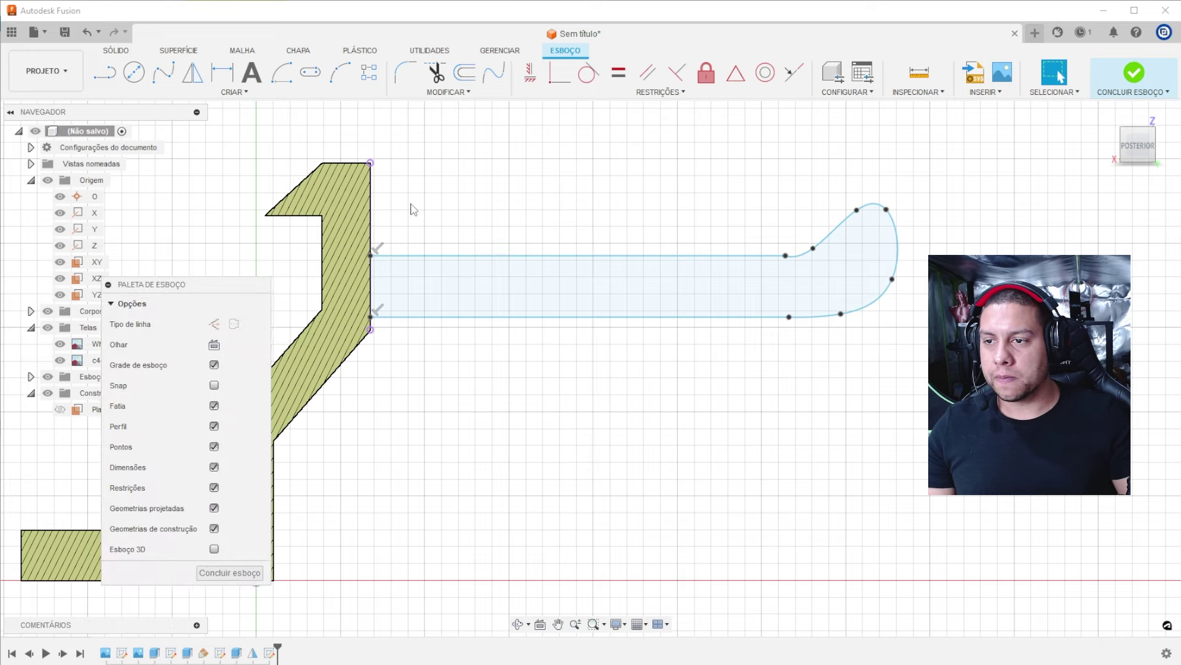
{"action": "middle_click_drag", "start_coordinate": [408, 205], "coordinate": [652, 175]}
Draw a small rectangle inside the body edge spanning the rod's height, then finish the sketch.
{"action": "key", "text": "l"}
{"action": "scroll", "coordinate": [588, 236], "scroll_direction": "up", "scroll_amount": 4}
{"action": "scroll", "coordinate": [581, 231], "scroll_direction": "up", "scroll_amount": 2}
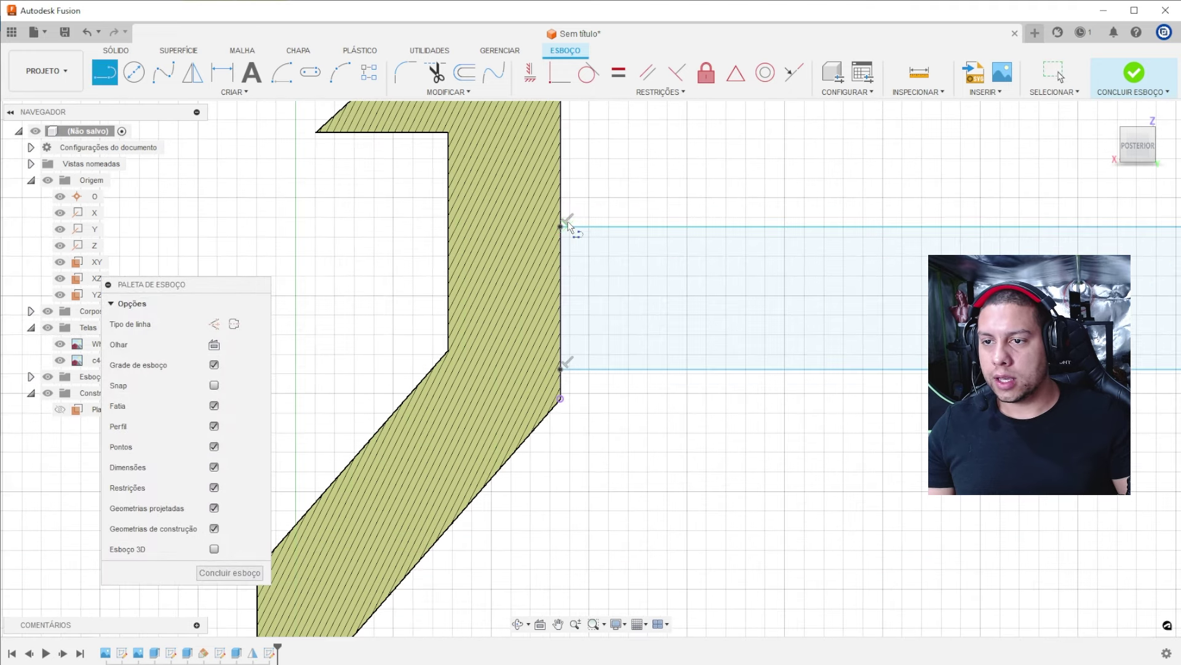
{"action": "left_click", "coordinate": [560, 226]}
{"action": "left_click", "coordinate": [524, 226]}
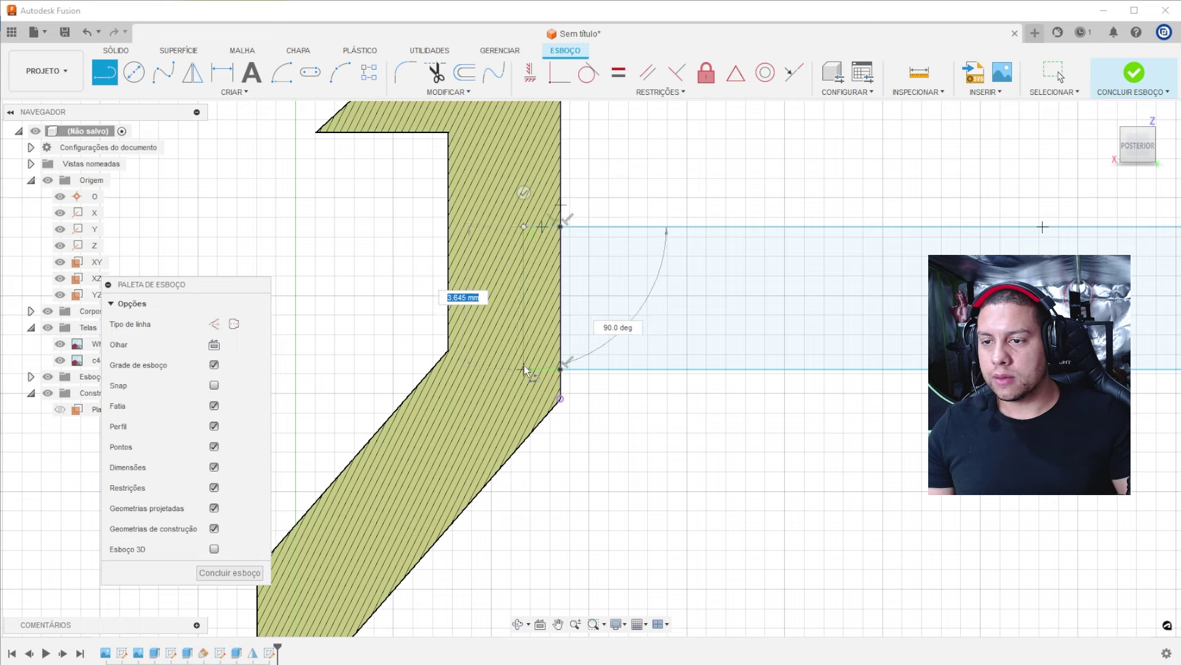
{"action": "left_click", "coordinate": [523, 368]}
{"action": "left_click", "coordinate": [560, 367]}
{"action": "key", "text": "Escape"}
{"action": "scroll", "coordinate": [655, 385], "scroll_direction": "down", "scroll_amount": 5}
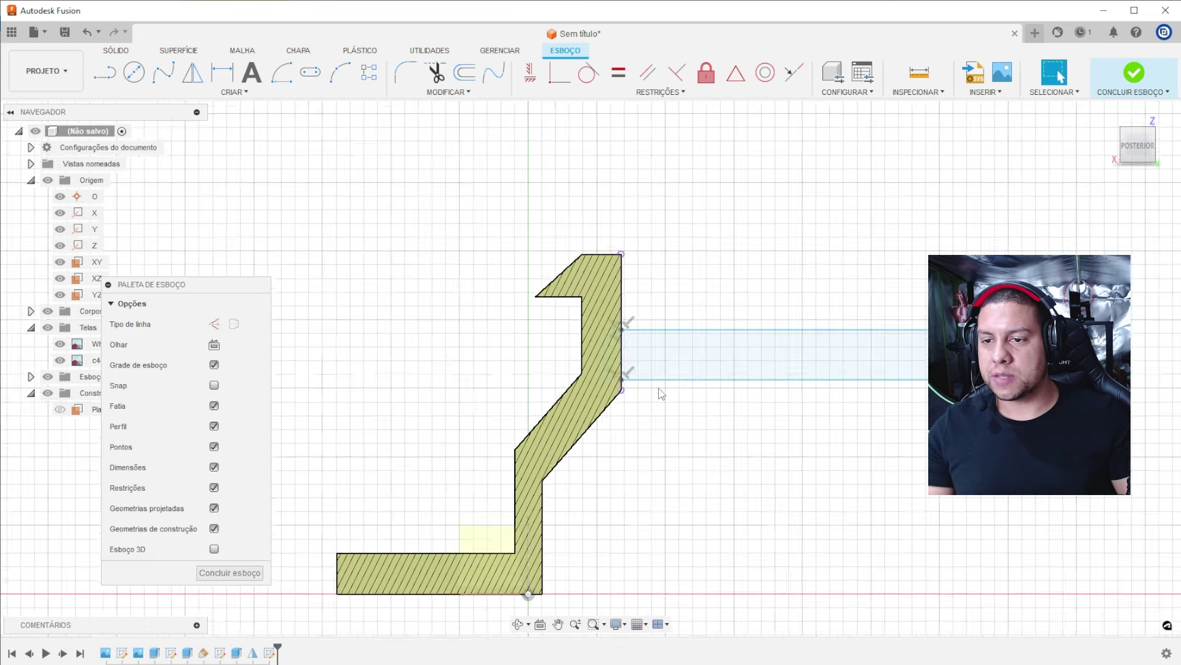
{"action": "left_click", "coordinate": [1132, 74]}
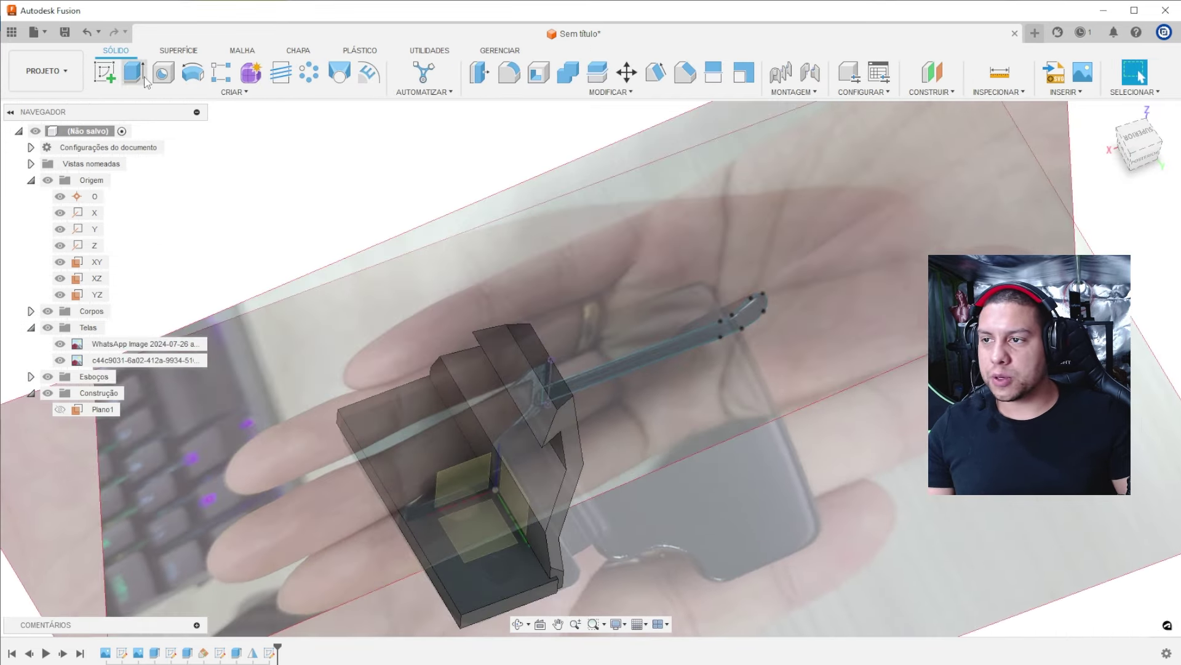
Extrude both arm profiles symmetrically 19 mm as a cut, viewed from the top.
{"action": "left_click", "coordinate": [145, 78]}
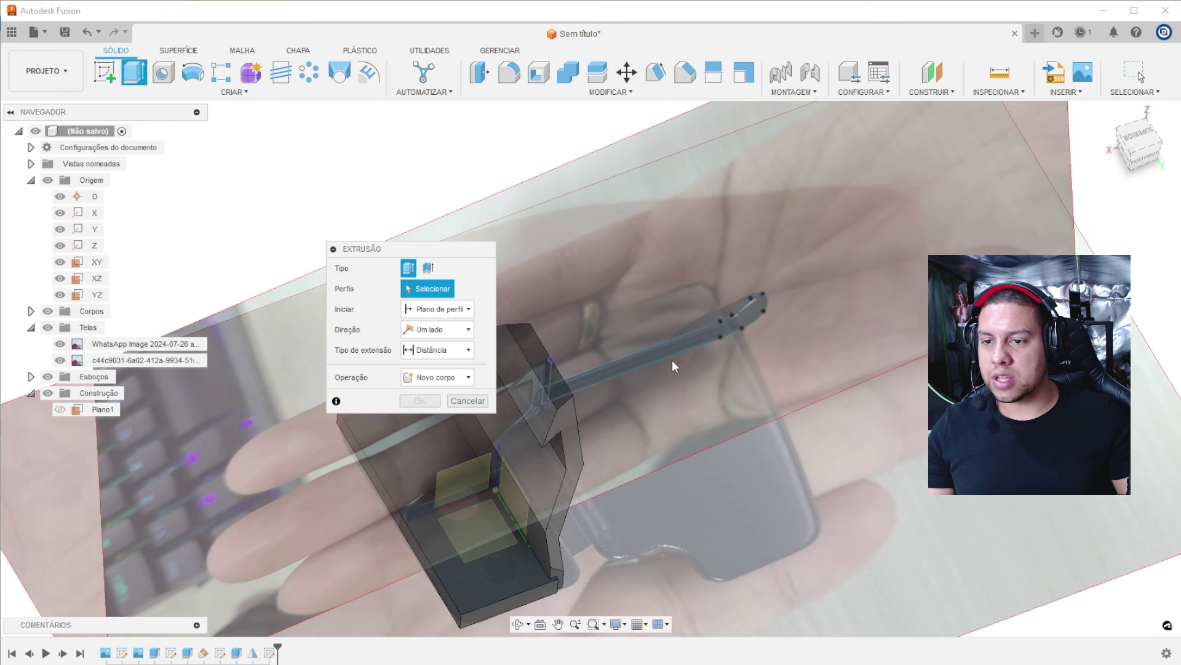
{"action": "left_click", "coordinate": [672, 366]}
{"action": "scroll", "coordinate": [644, 365], "scroll_direction": "up", "scroll_amount": 3}
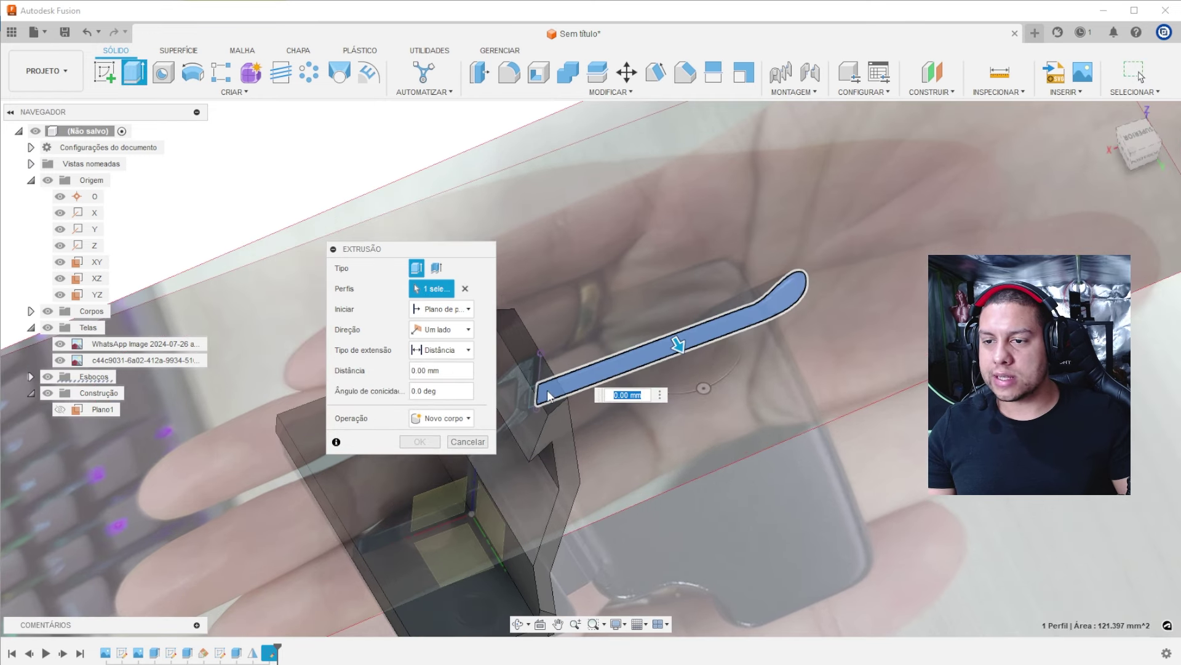
{"action": "left_click", "coordinate": [445, 334]}
{"action": "left_click", "coordinate": [446, 333]}
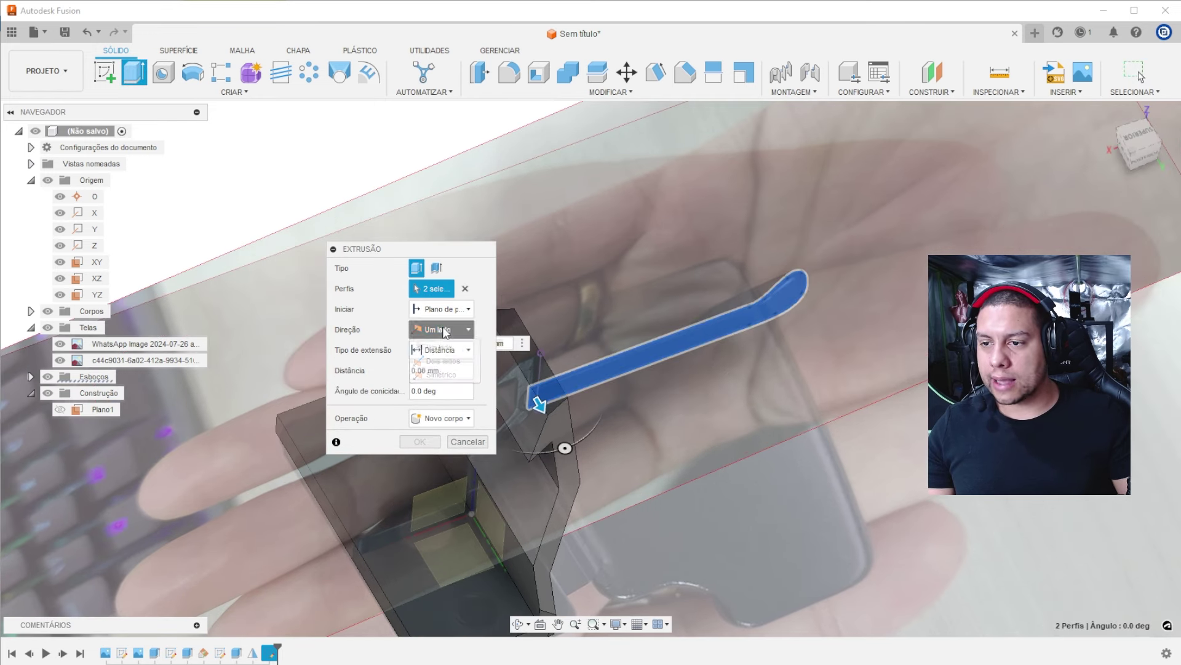
{"action": "left_click", "coordinate": [441, 373]}
{"action": "left_click", "coordinate": [1130, 139]}
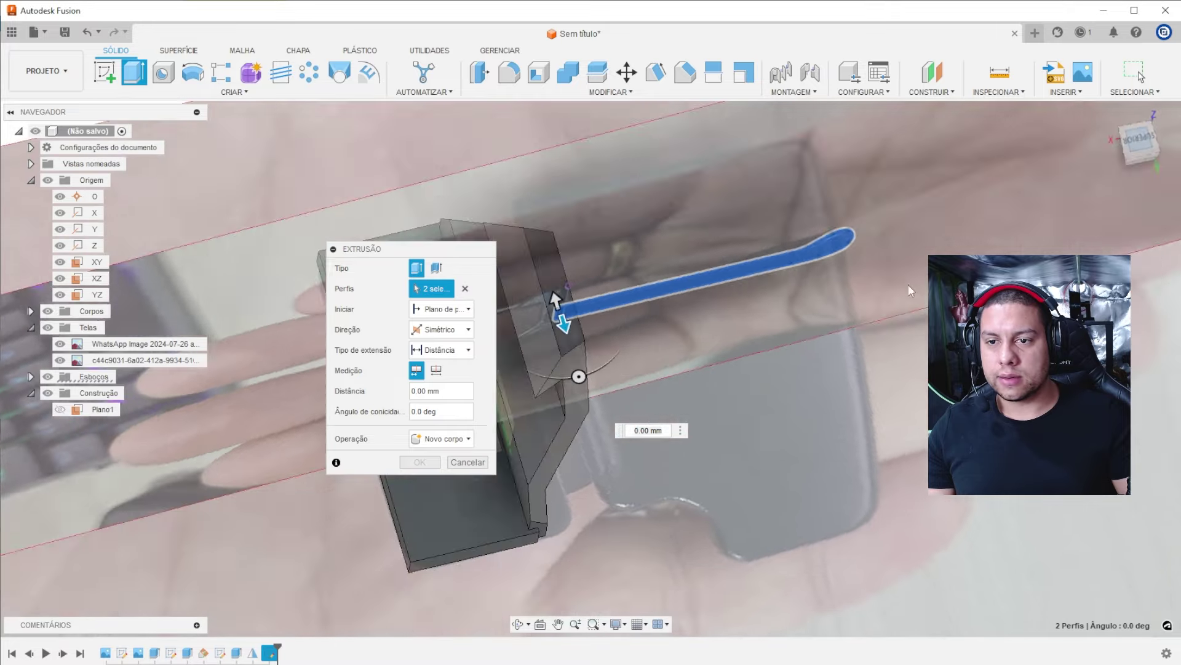
{"action": "left_click_drag", "start_coordinate": [569, 317], "coordinate": [569, 467]}
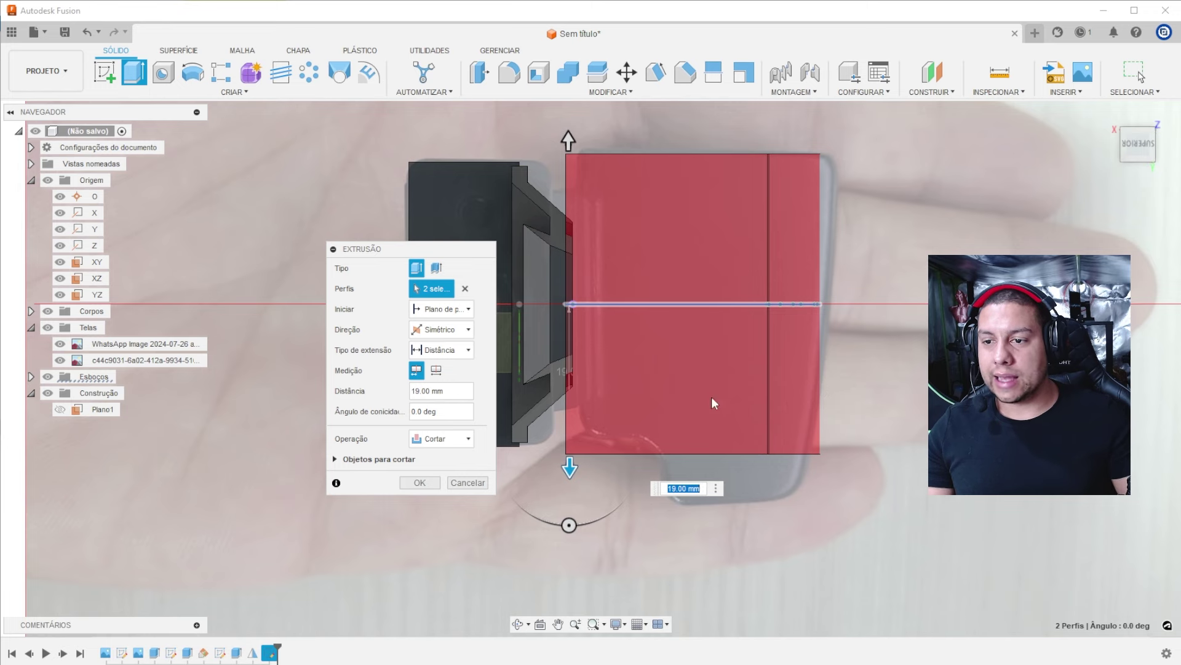
{"action": "key", "text": "Return"}
{"action": "middle_click_drag", "start_coordinate": [710, 400], "coordinate": [706, 317], "text": "shift"}
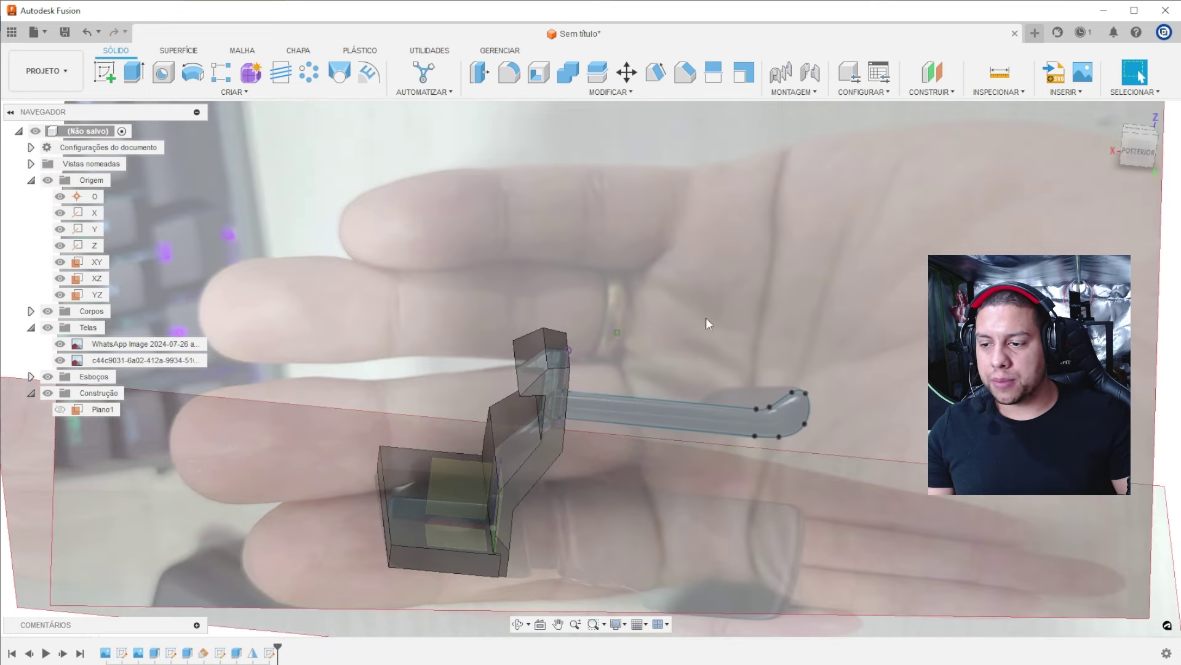
Reopen sketch Esboço4 and drag the spline's tip outward to enlarge the hook.
{"action": "right_click", "coordinate": [271, 652]}
{"action": "left_click", "coordinate": [320, 502]}
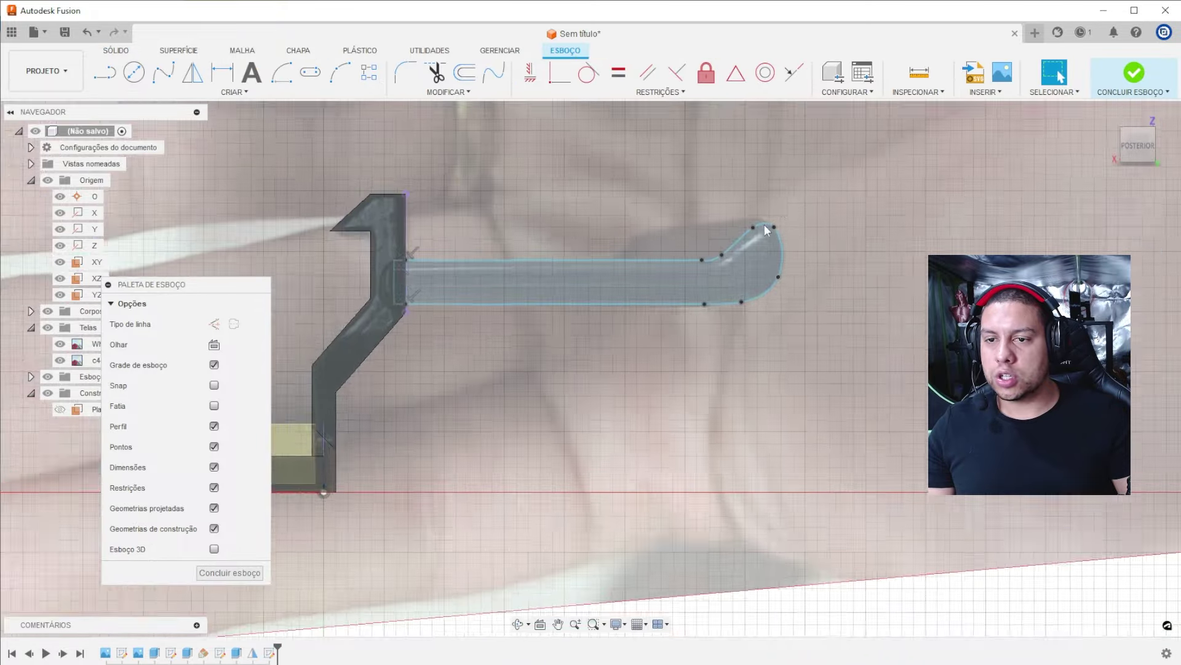
{"action": "scroll", "coordinate": [745, 276], "scroll_direction": "up", "scroll_amount": 3}
{"action": "left_click_drag", "start_coordinate": [773, 211], "coordinate": [772, 213]}
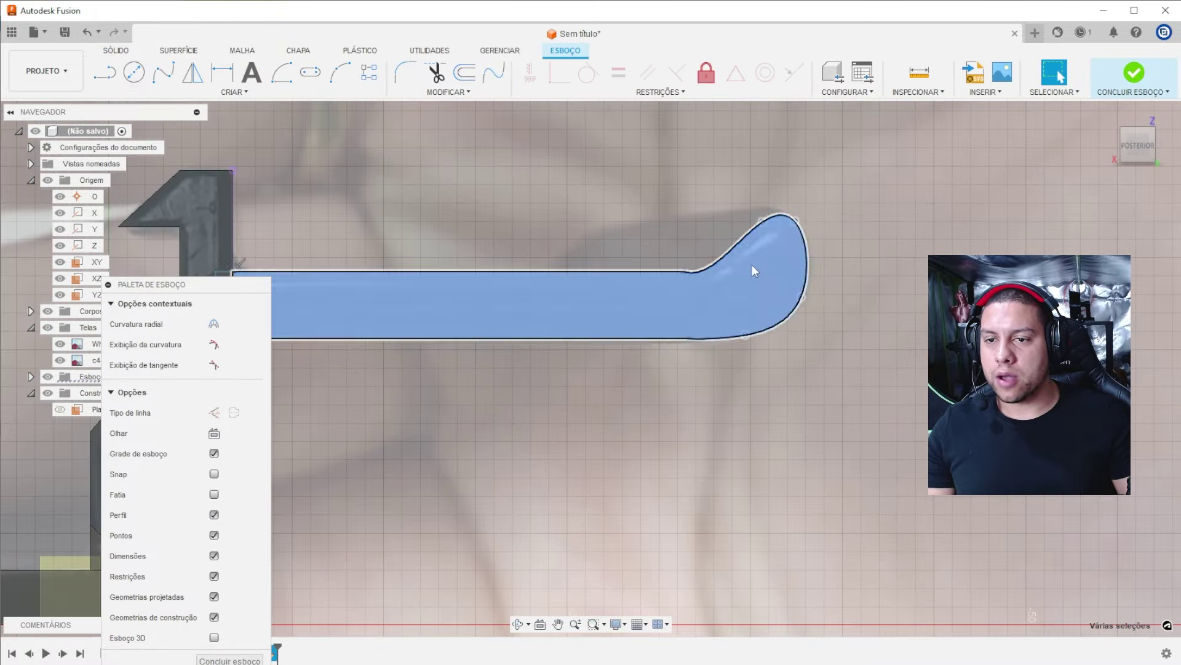
{"action": "mouse_move", "coordinate": [817, 298]}
{"action": "left_mouse_down"}
{"action": "mouse_move", "coordinate": [881, 297]}
{"action": "mouse_move", "coordinate": [869, 298]}
{"action": "left_mouse_up"}
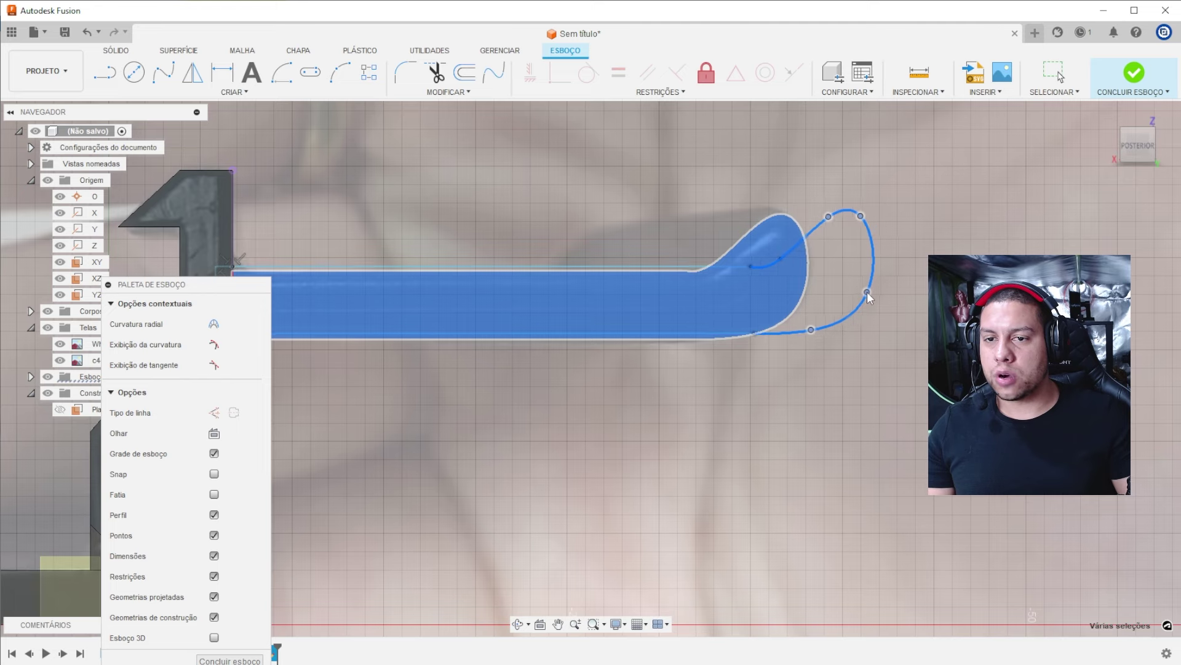
{"action": "key", "text": "Escape"}
{"action": "middle_click_drag", "start_coordinate": [778, 338], "coordinate": [1073, 184], "text": "shift"}
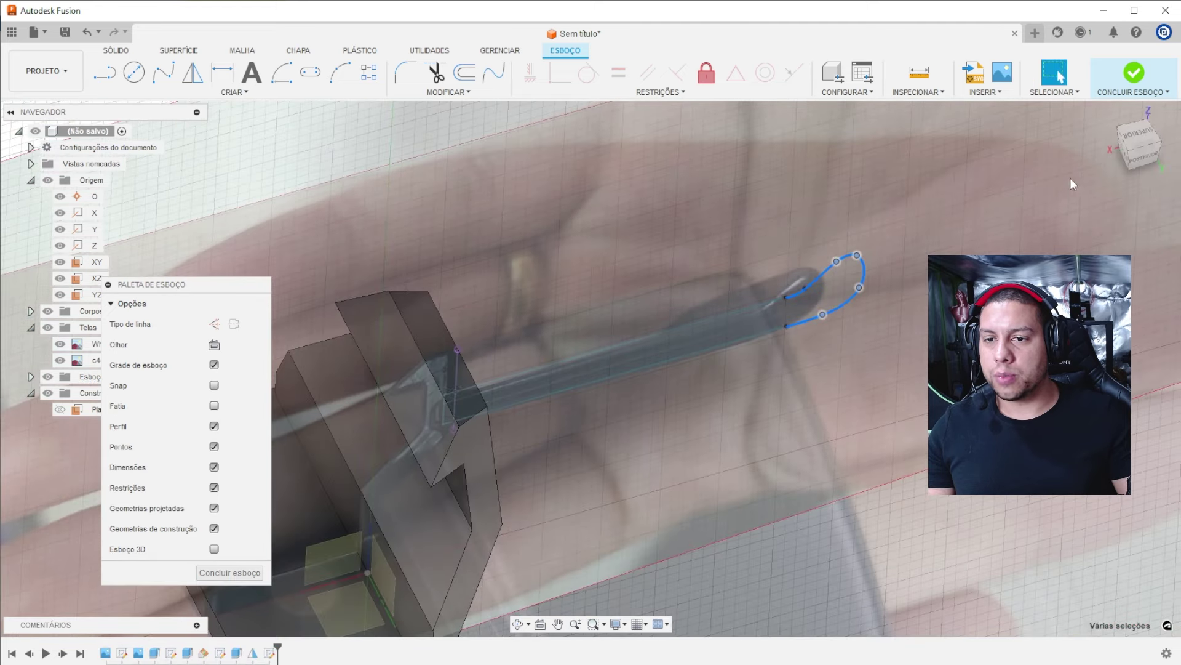
{"action": "left_click", "coordinate": [1143, 145]}
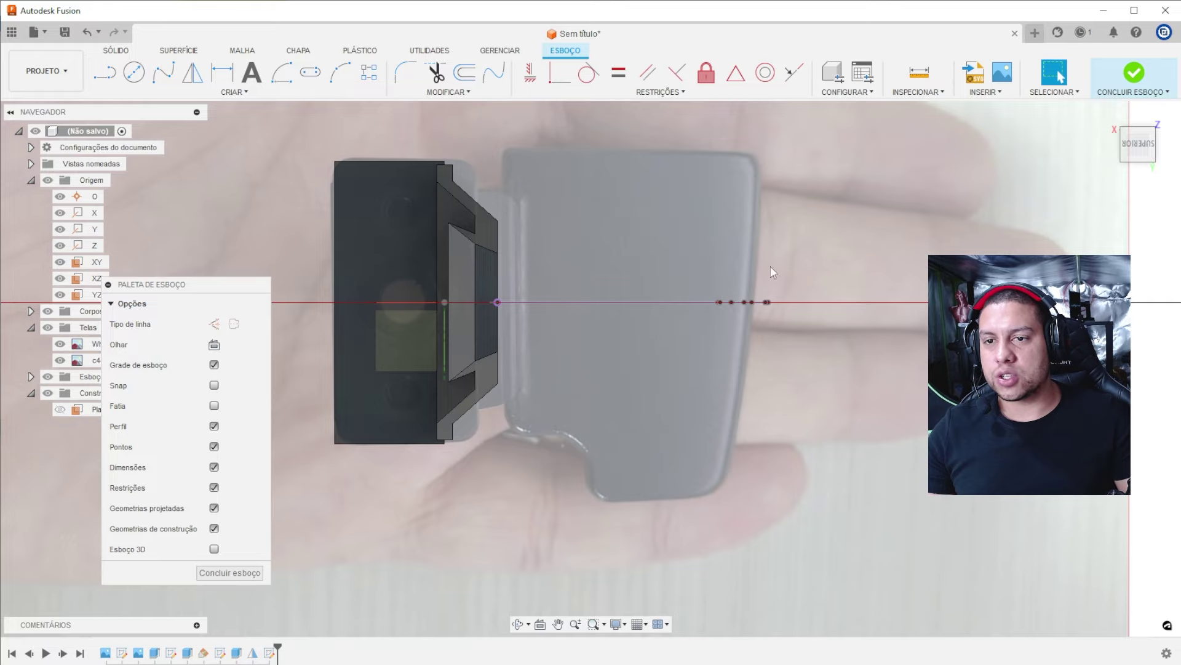
{"action": "key", "text": "e"}
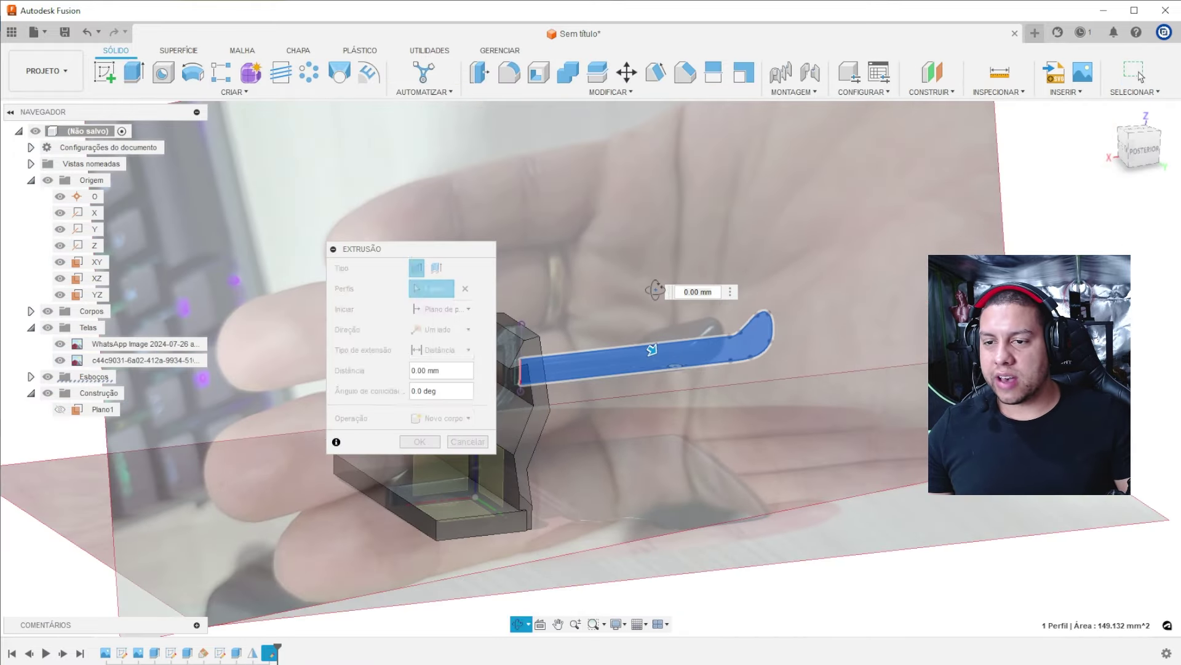
Extrude the arm profile symmetrically 24 mm as a new body.
{"action": "middle_click_drag", "start_coordinate": [672, 371], "coordinate": [653, 363], "text": "shift"}
{"action": "left_click", "coordinate": [440, 330]}
{"action": "left_click", "coordinate": [443, 377]}
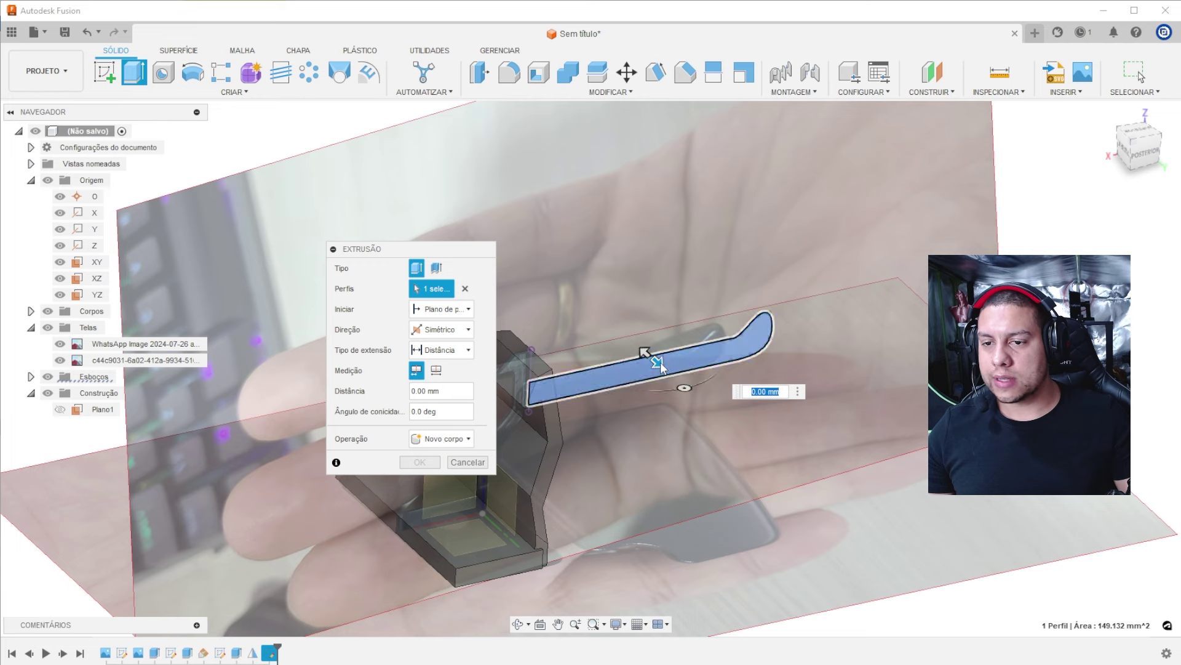
{"action": "type", "text": "40"}
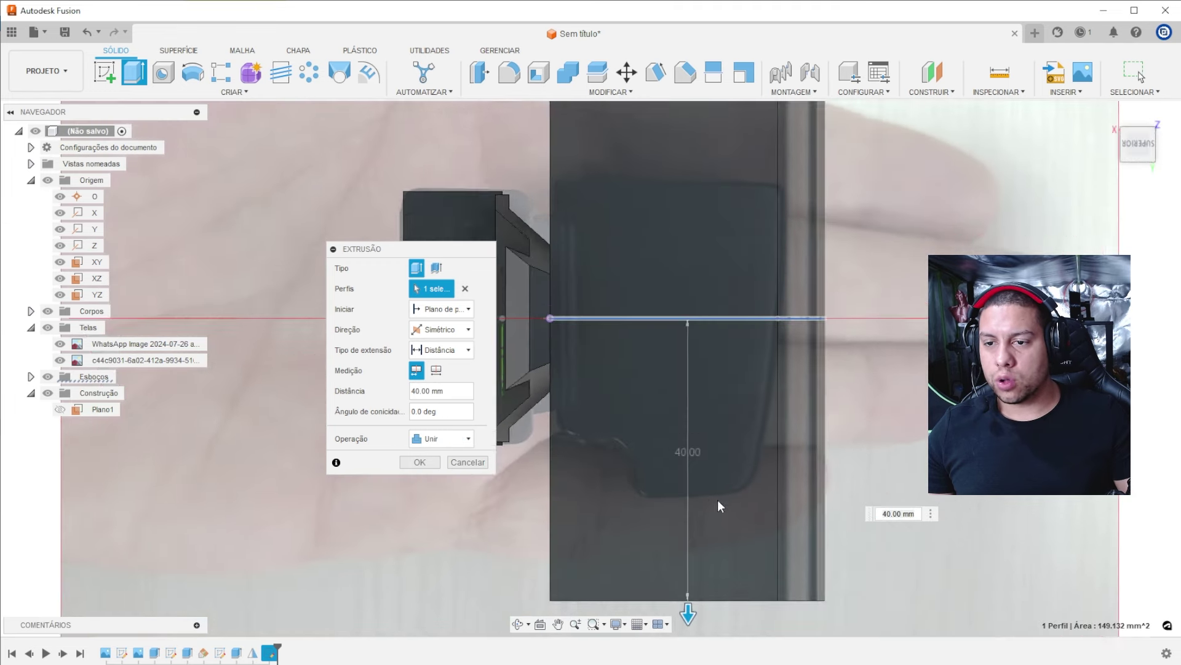
{"action": "left_click_drag", "start_coordinate": [691, 592], "coordinate": [707, 503]}
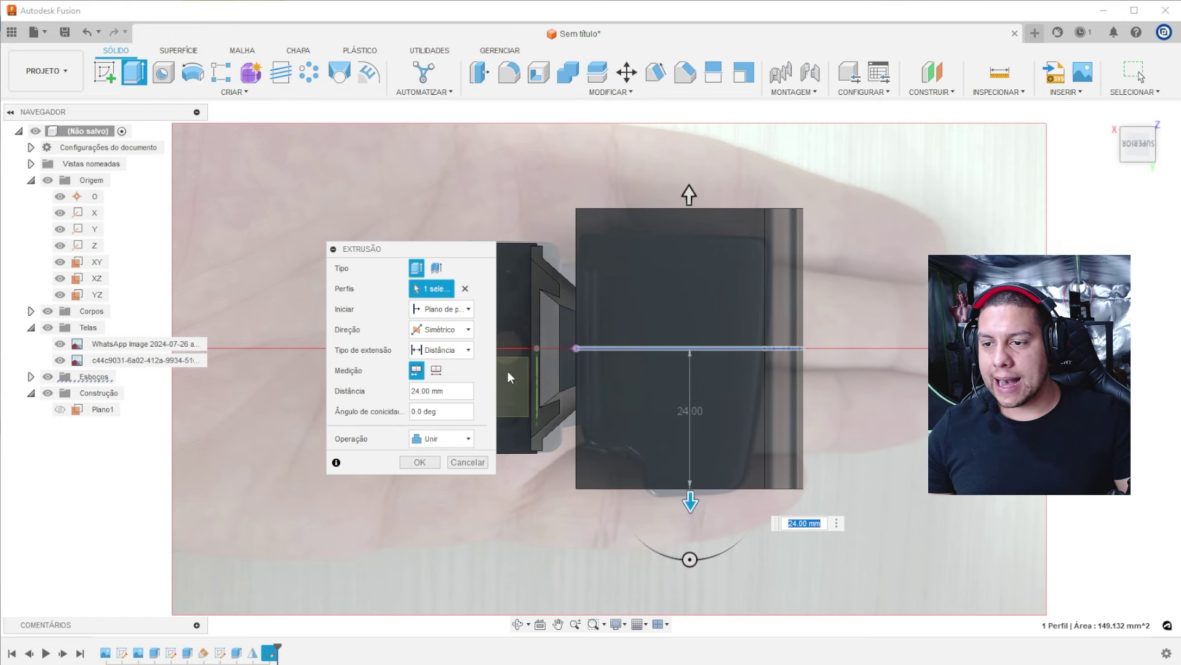
{"action": "left_click", "coordinate": [458, 442]}
{"action": "left_click", "coordinate": [434, 493]}
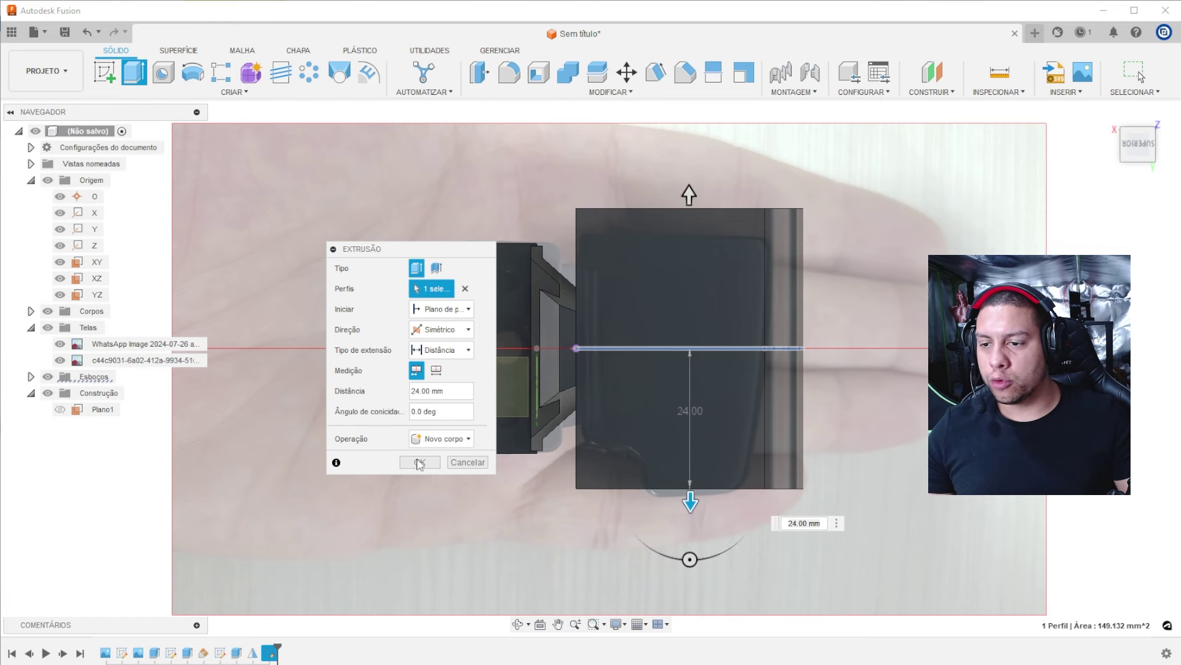
{"action": "left_click", "coordinate": [420, 462]}
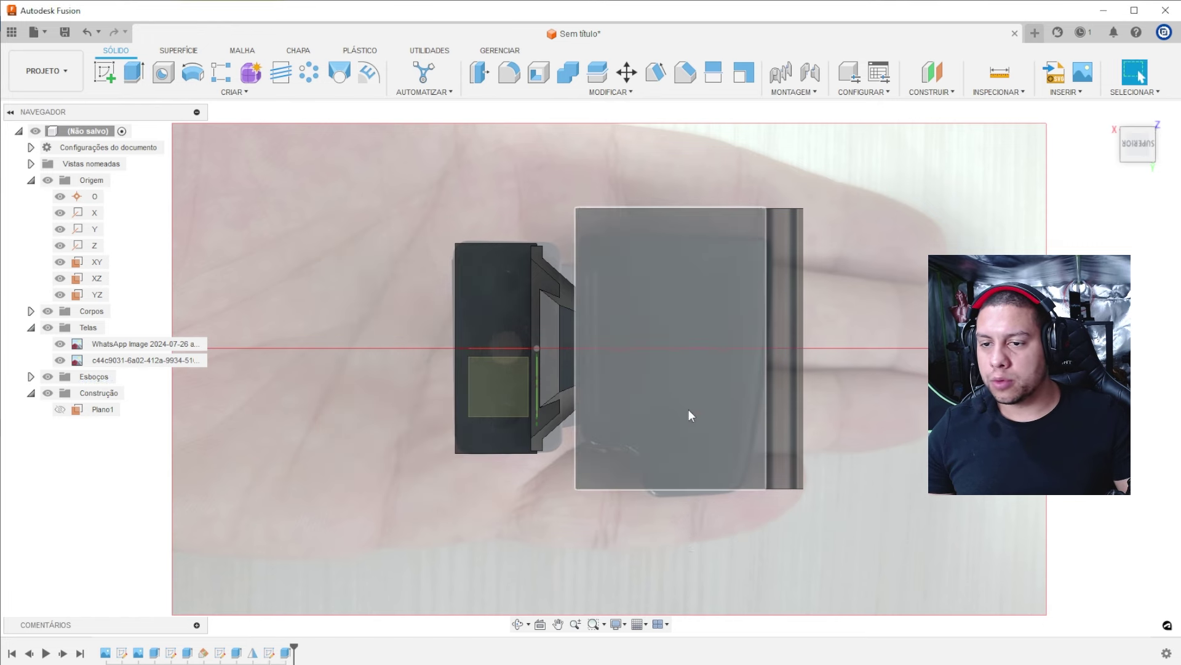
Expand Bodies and select Corpo2, then Corpo1, to compare them.
{"action": "left_click", "coordinate": [30, 326]}
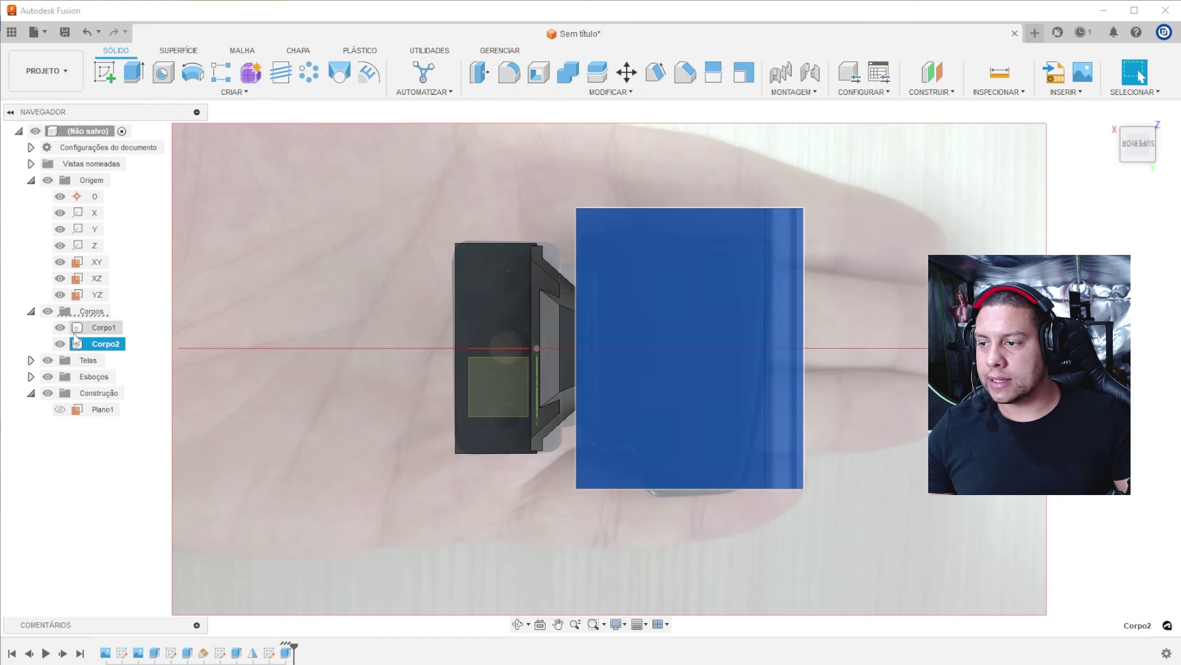
{"action": "left_click", "coordinate": [104, 344]}
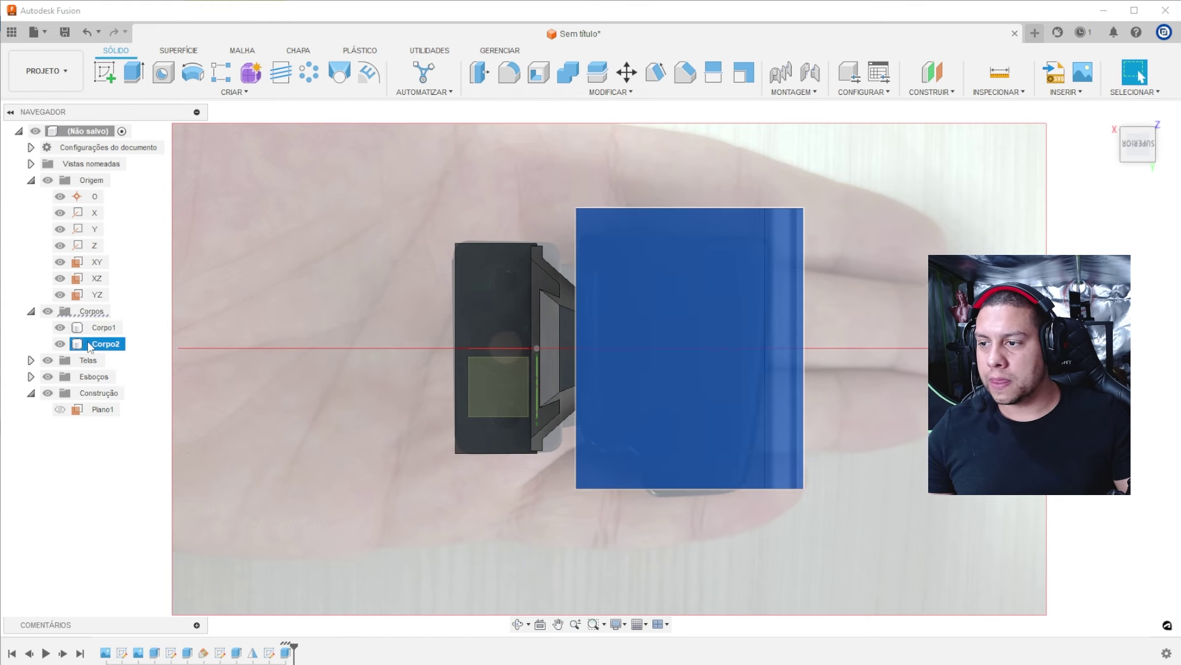
{"action": "left_click", "coordinate": [477, 280]}
Sketch circles over the photo's mounting holes on the plate's underside face.
{"action": "scroll", "coordinate": [493, 290], "scroll_direction": "up", "scroll_amount": 3}
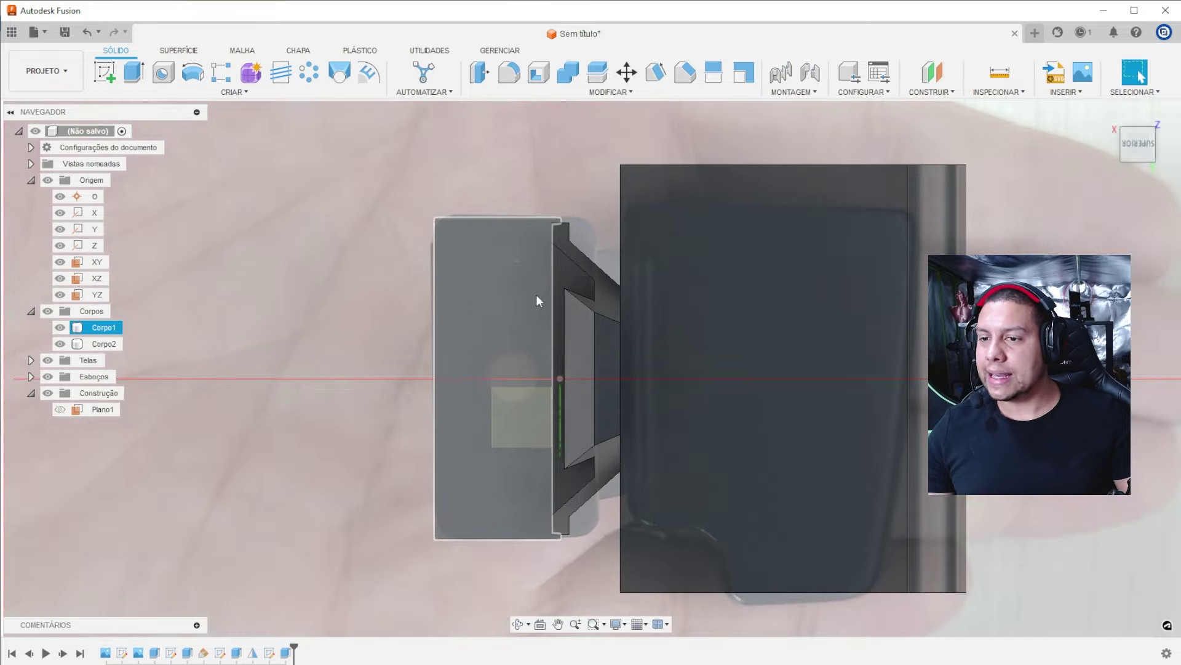
{"action": "left_click", "coordinate": [319, 196]}
{"action": "mouse_move", "coordinate": [223, 300]}
{"action": "middle_mouse_down", "text": "shift"}
{"action": "mouse_move", "coordinate": [227, 142]}
{"action": "mouse_move", "coordinate": [75, 67]}
{"action": "middle_mouse_up", "text": "shift"}
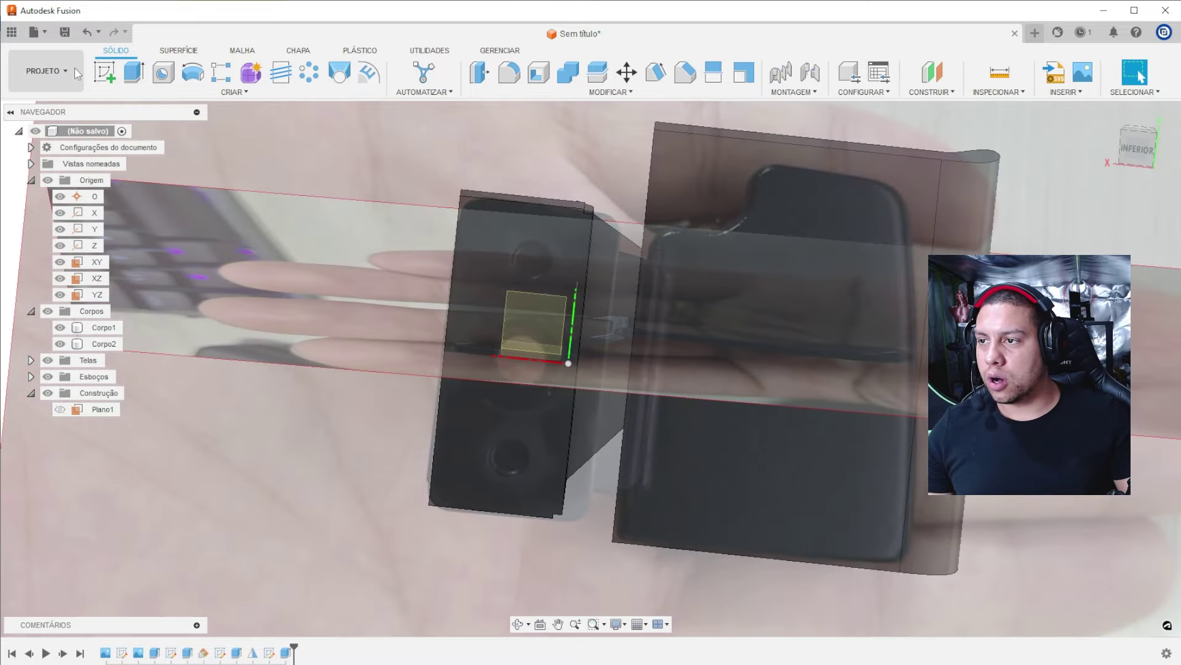
{"action": "left_click", "coordinate": [101, 79]}
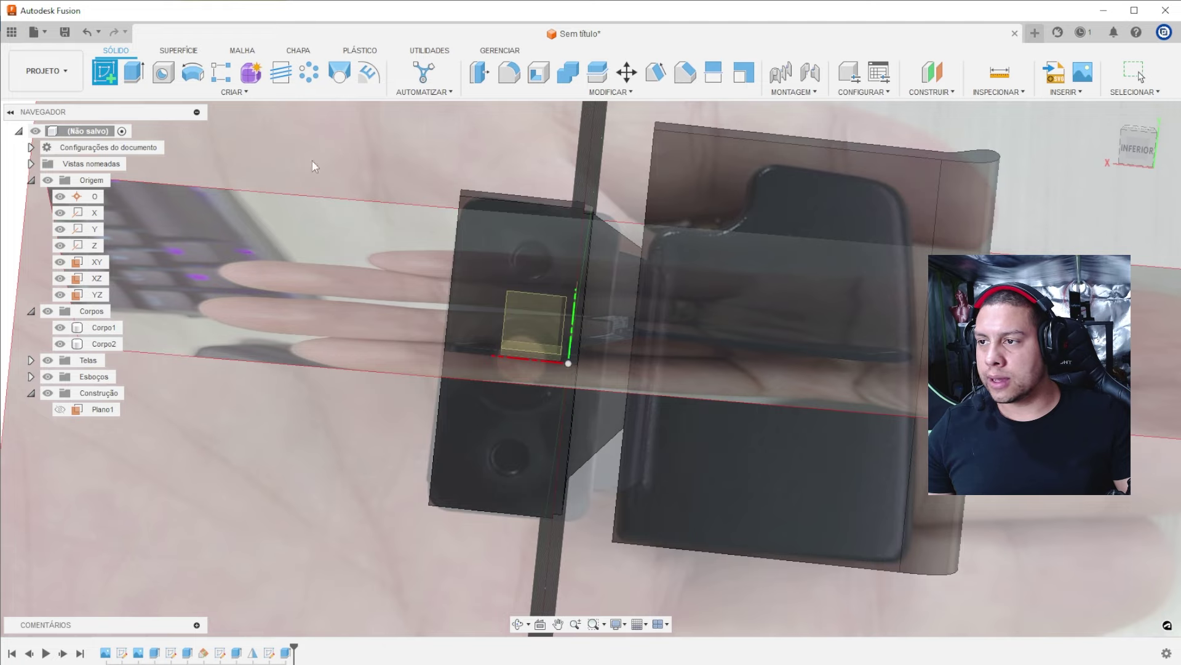
{"action": "left_click", "coordinate": [483, 233]}
{"action": "key", "text": "c"}
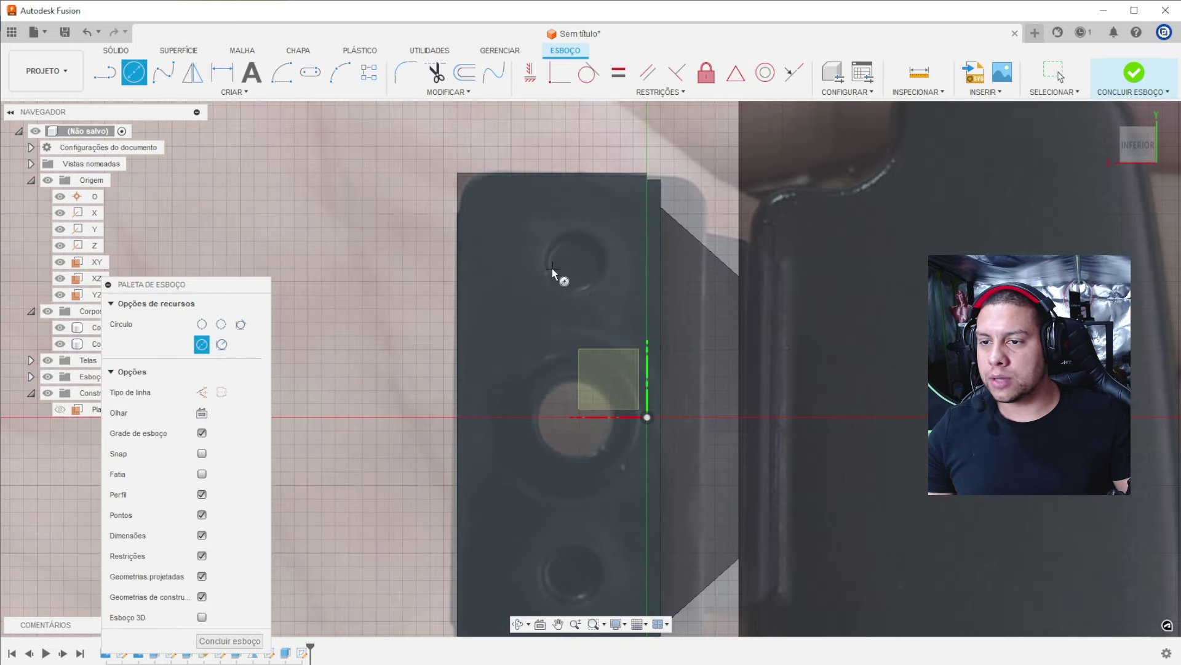
{"action": "middle_click_drag", "start_coordinate": [558, 547], "coordinate": [556, 459]}
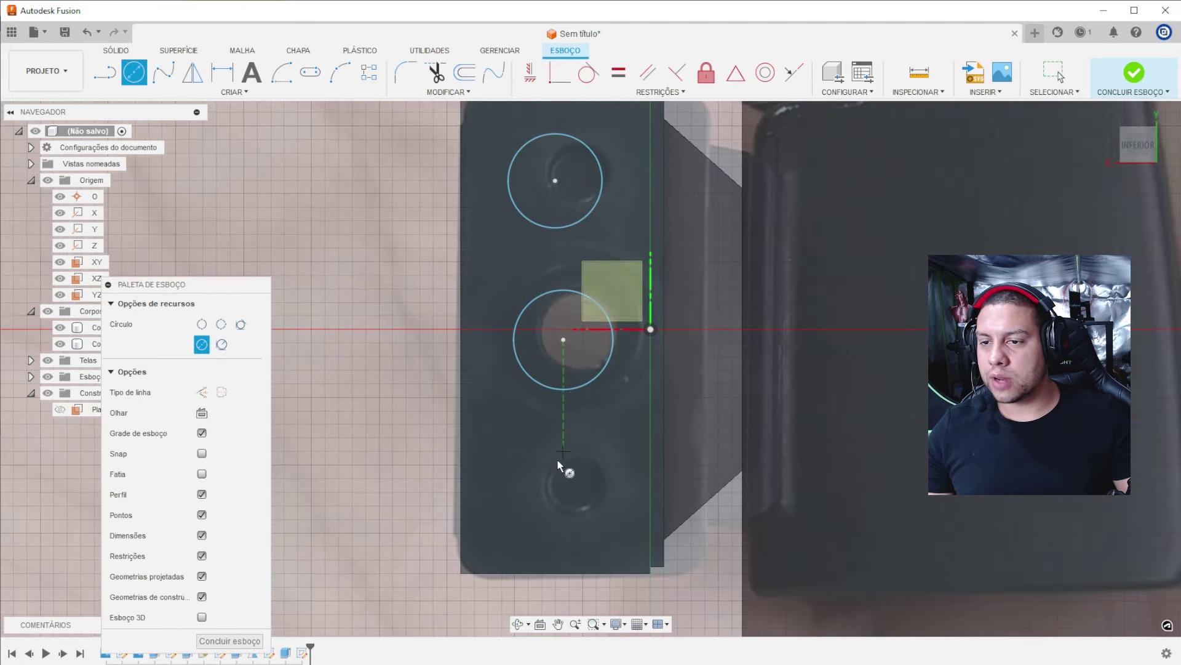
{"action": "left_click", "coordinate": [542, 485]}
{"action": "left_click", "coordinate": [566, 455]}
Cut the three hole circles -8 mm deep into the plate.
{"action": "key", "text": "e"}
{"action": "left_click", "coordinate": [547, 474]}
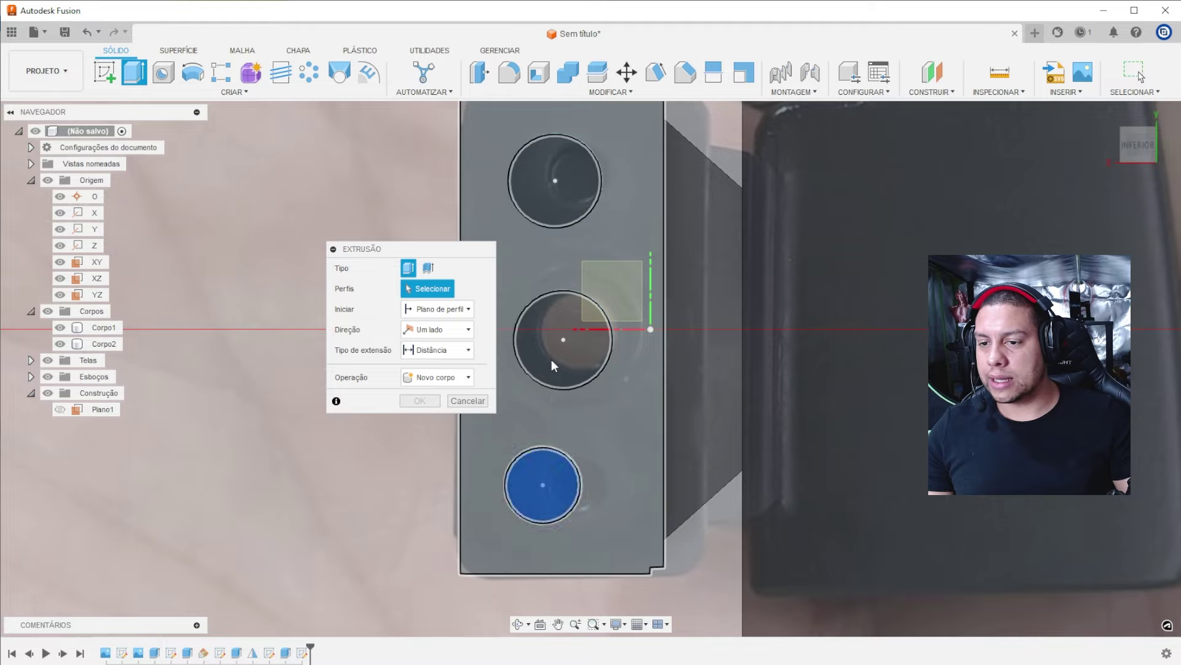
{"action": "left_click", "coordinate": [553, 354]}
{"action": "left_click", "coordinate": [559, 156]}
{"action": "type", "text": "-8"}
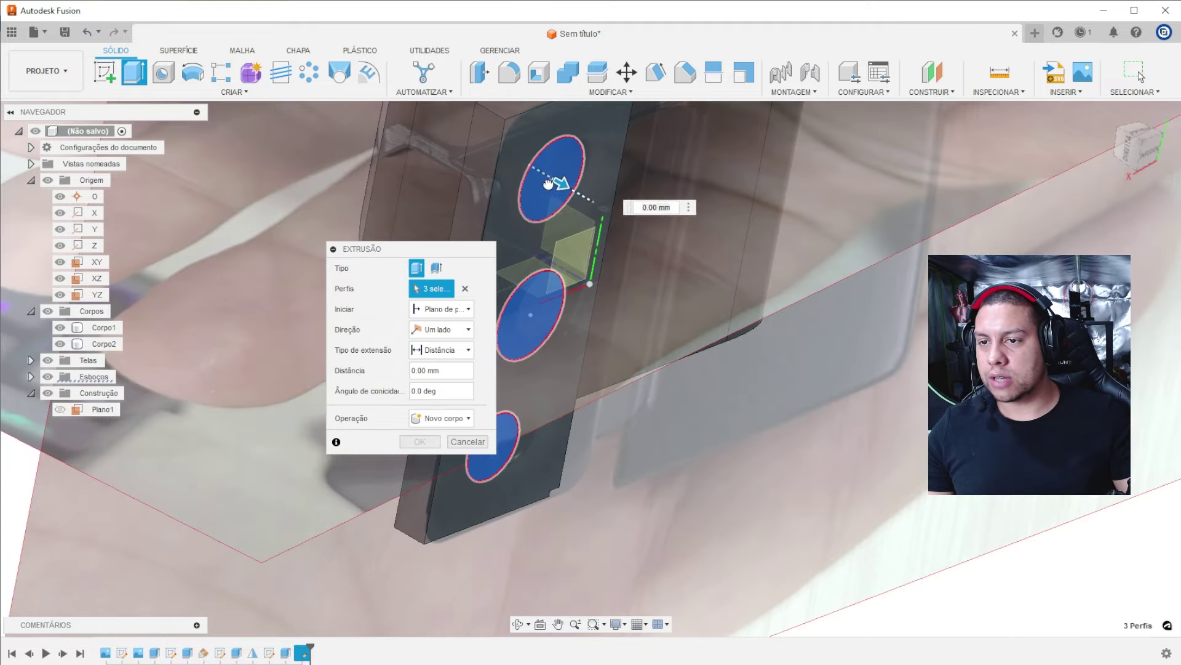
{"action": "left_click", "coordinate": [420, 462]}
{"action": "mouse_move", "coordinate": [725, 364]}
{"action": "middle_mouse_down", "text": "shift"}
{"action": "mouse_move", "coordinate": [843, 371]}
{"action": "mouse_move", "coordinate": [1175, 217]}
{"action": "middle_mouse_up", "text": "shift"}
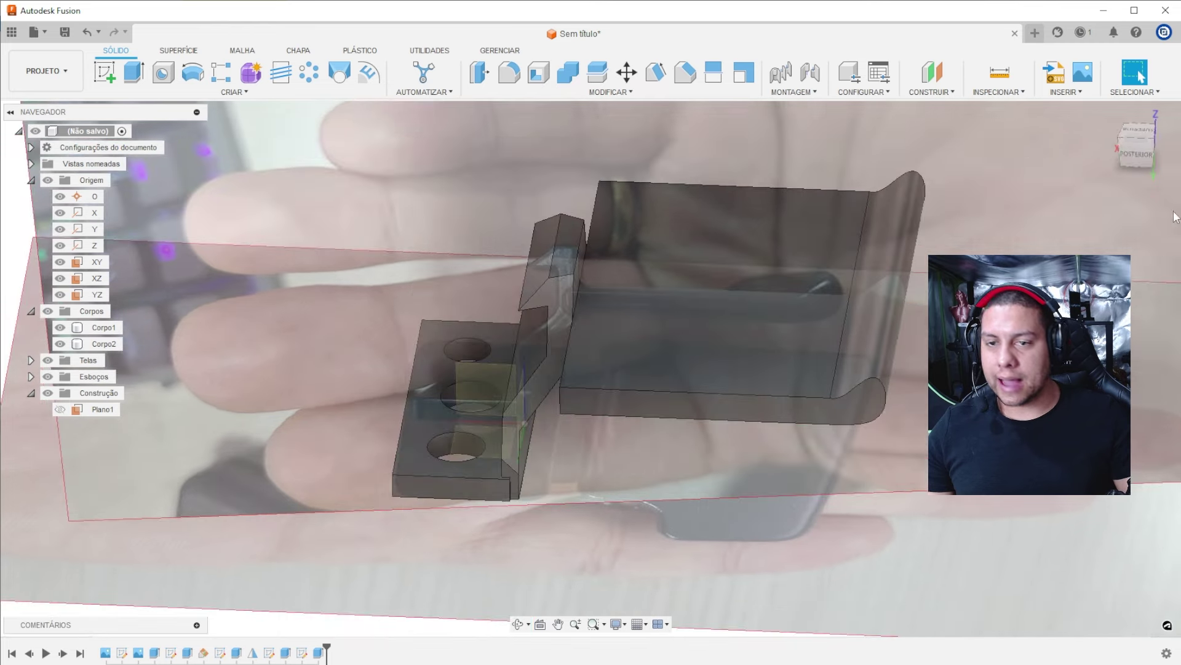
Rotate Corpo2 slightly and shift it about 6 mm in X and 1.7 mm in Y.
{"action": "left_click", "coordinate": [1134, 158]}
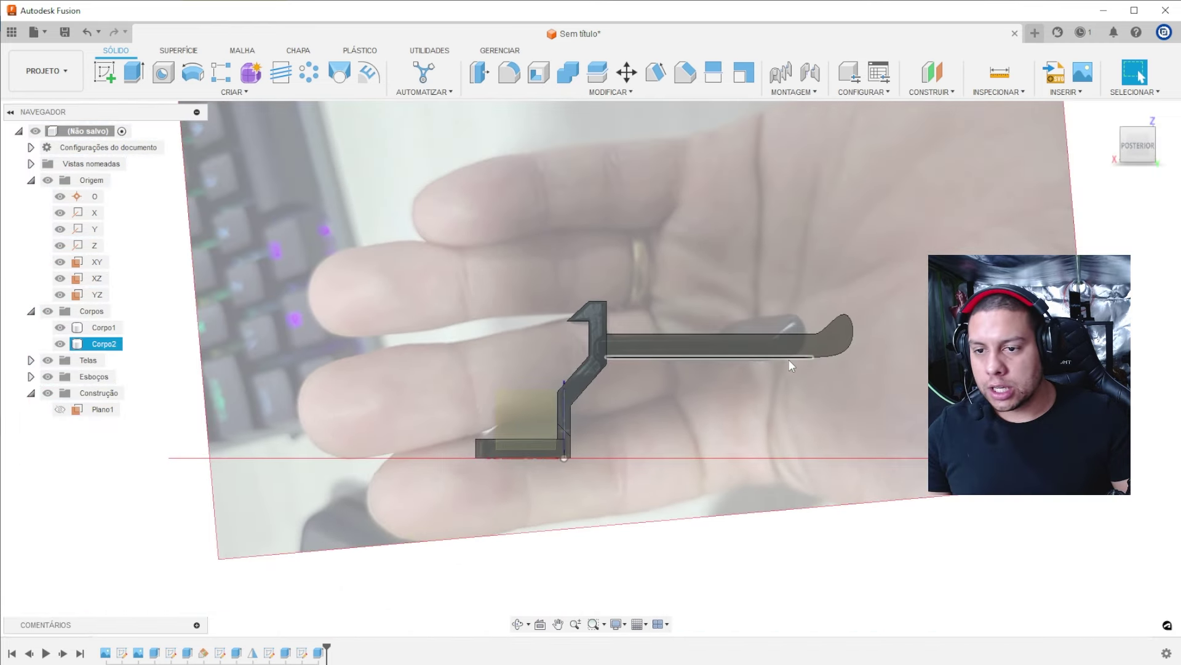
{"action": "middle_click_drag", "start_coordinate": [791, 366], "coordinate": [800, 430], "text": "shift"}
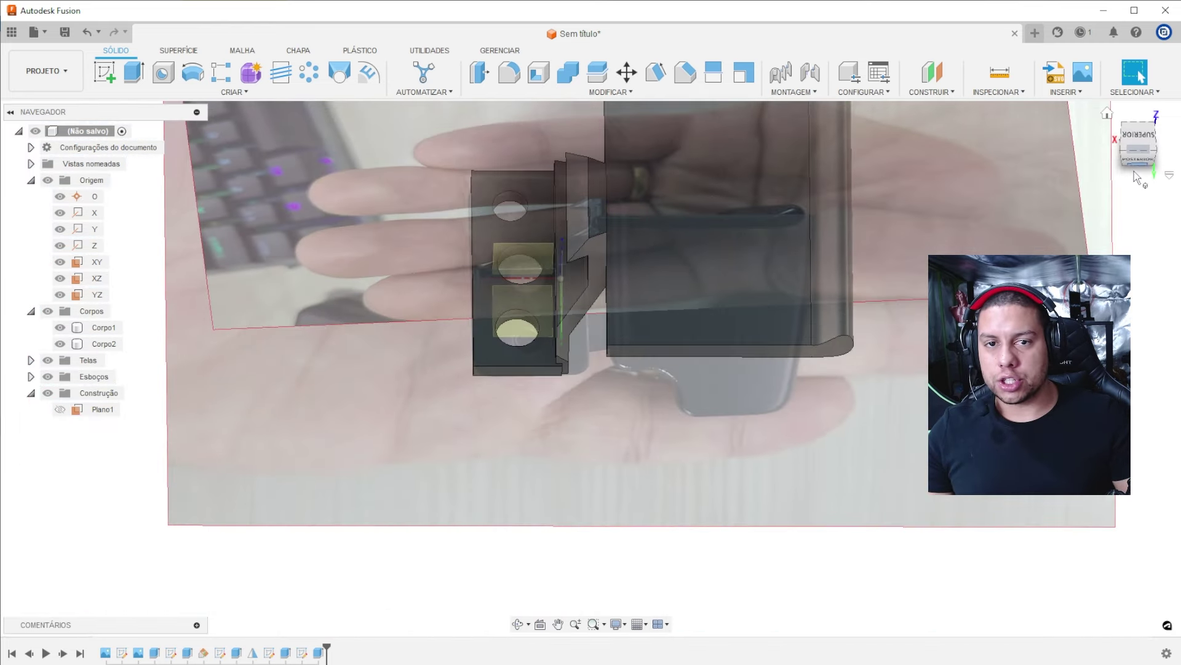
{"action": "left_click", "coordinate": [1117, 154]}
{"action": "left_click", "coordinate": [626, 72]}
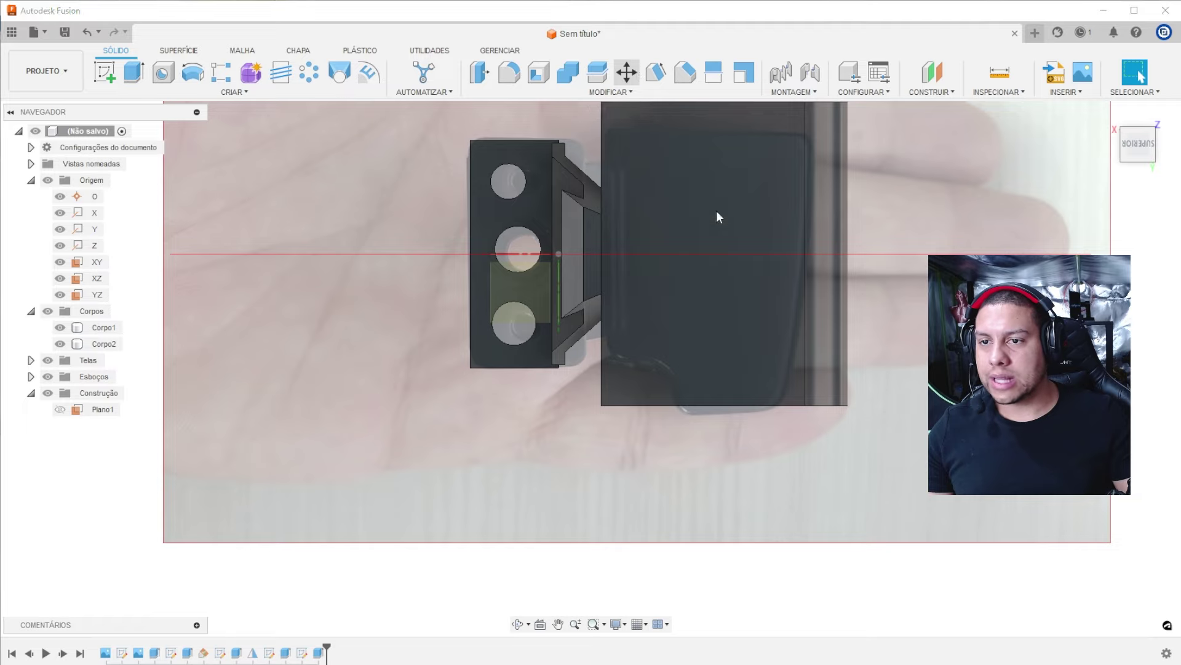
{"action": "scroll", "coordinate": [703, 286], "scroll_direction": "up", "scroll_amount": 1}
{"action": "left_click", "coordinate": [704, 300]}
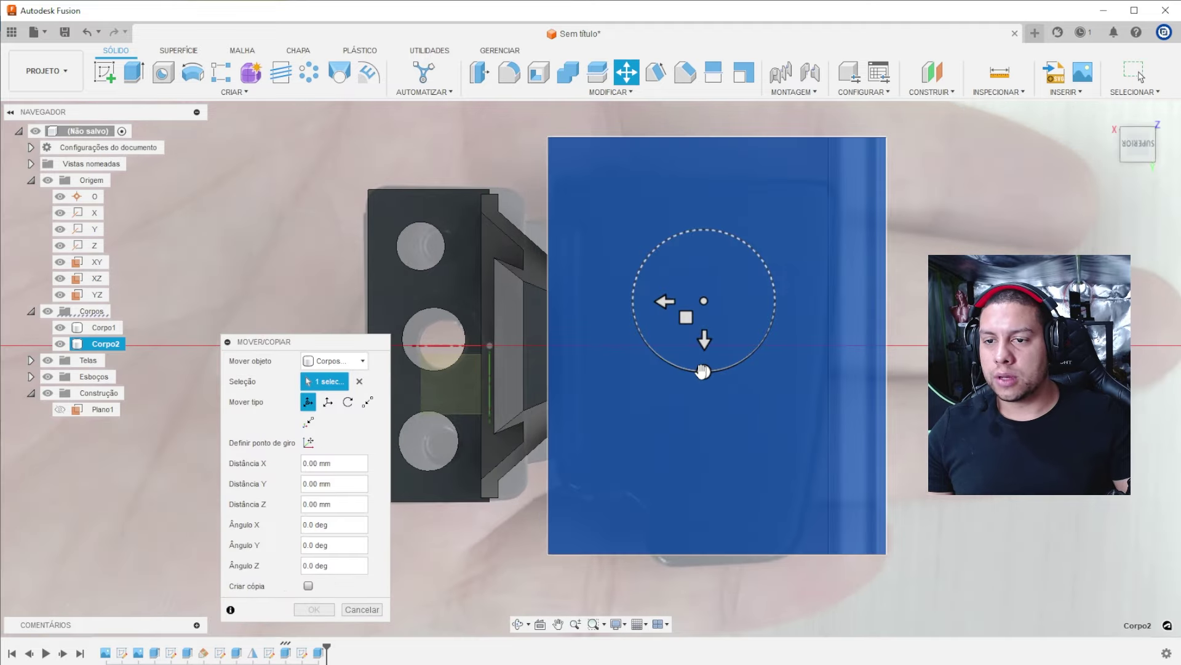
{"action": "middle_click_drag", "start_coordinate": [860, 378], "coordinate": [1091, 144], "text": "shift"}
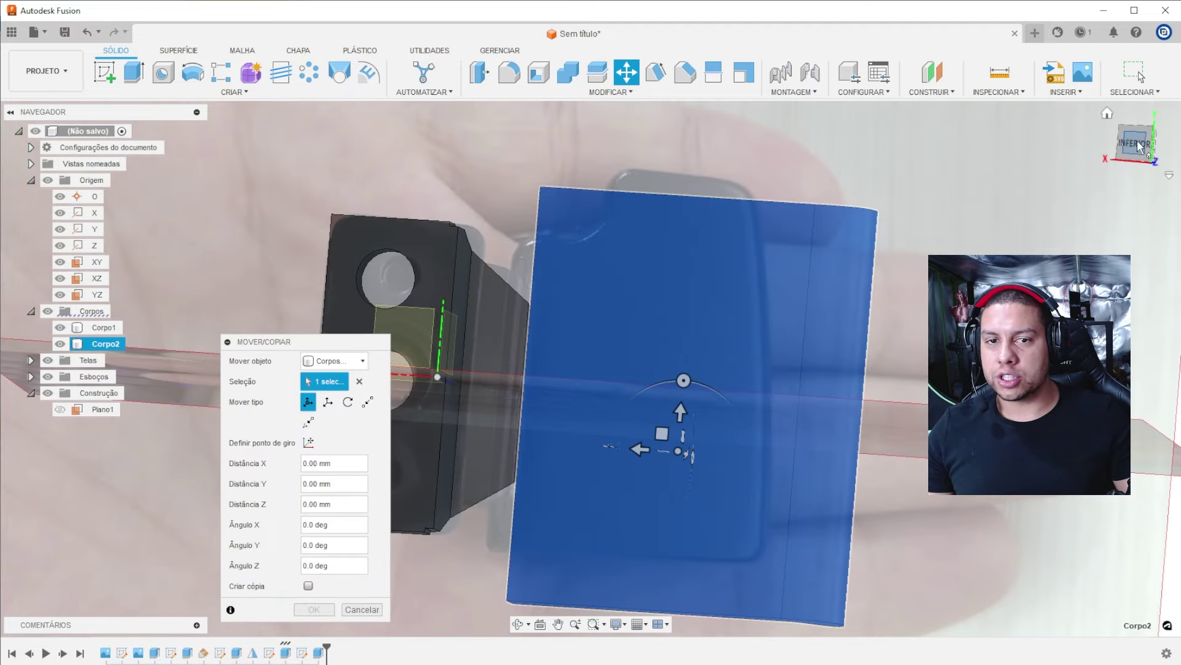
{"action": "left_click", "coordinate": [1139, 142]}
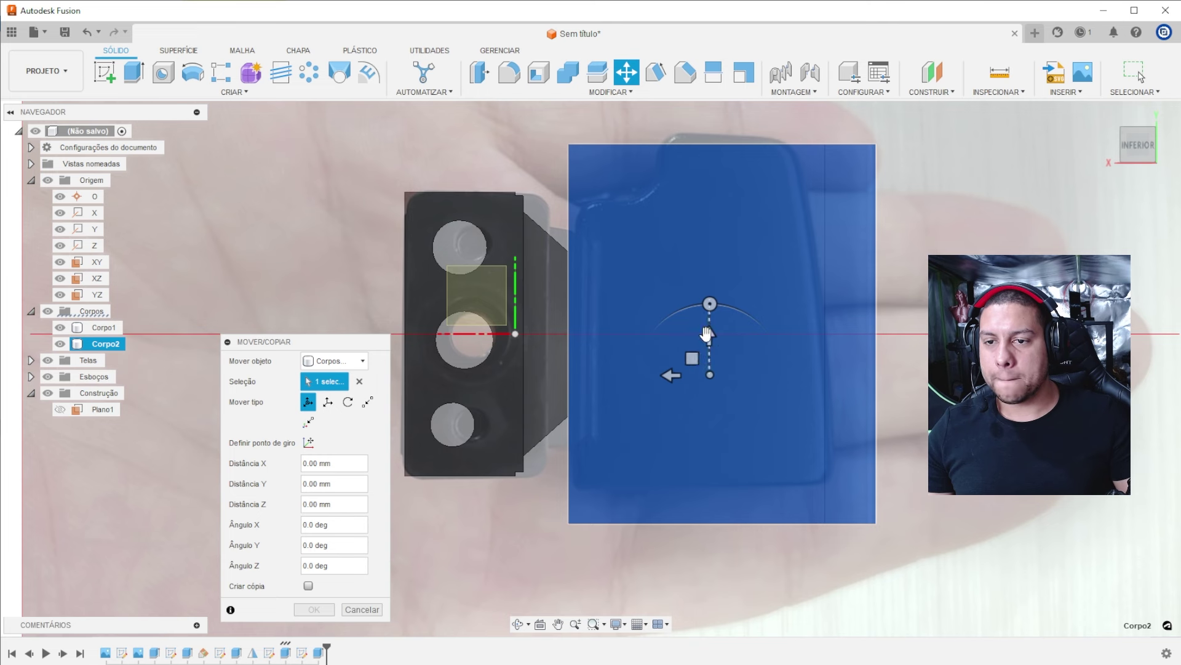
{"action": "left_click_drag", "start_coordinate": [710, 304], "coordinate": [701, 312]}
{"action": "left_click_drag", "start_coordinate": [694, 359], "coordinate": [641, 350]}
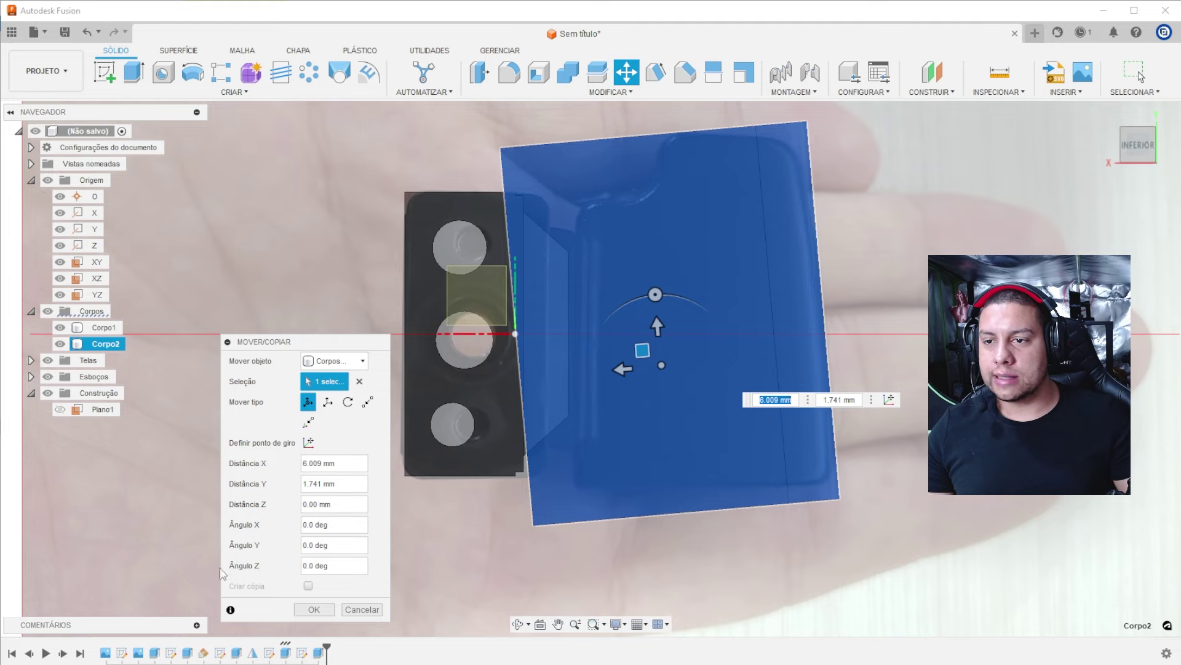
{"action": "left_click", "coordinate": [313, 609]}
{"action": "mouse_move", "coordinate": [751, 377]}
{"action": "middle_mouse_down", "text": "shift"}
{"action": "mouse_move", "coordinate": [668, 326]}
{"action": "mouse_move", "coordinate": [634, 286]}
{"action": "mouse_move", "coordinate": [869, 203]}
{"action": "middle_mouse_up", "text": "shift"}
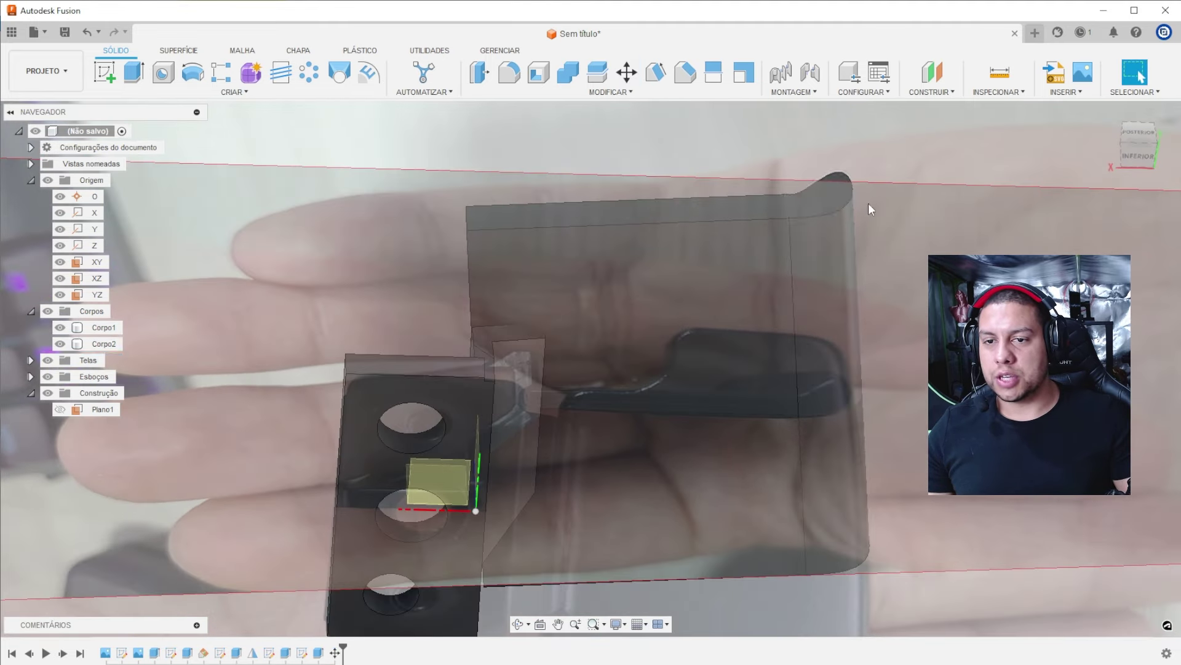
Square the view to the underside and start a new sketch on the plate's plane.
{"action": "left_click", "coordinate": [1137, 130]}
{"action": "left_click", "coordinate": [1146, 146]}
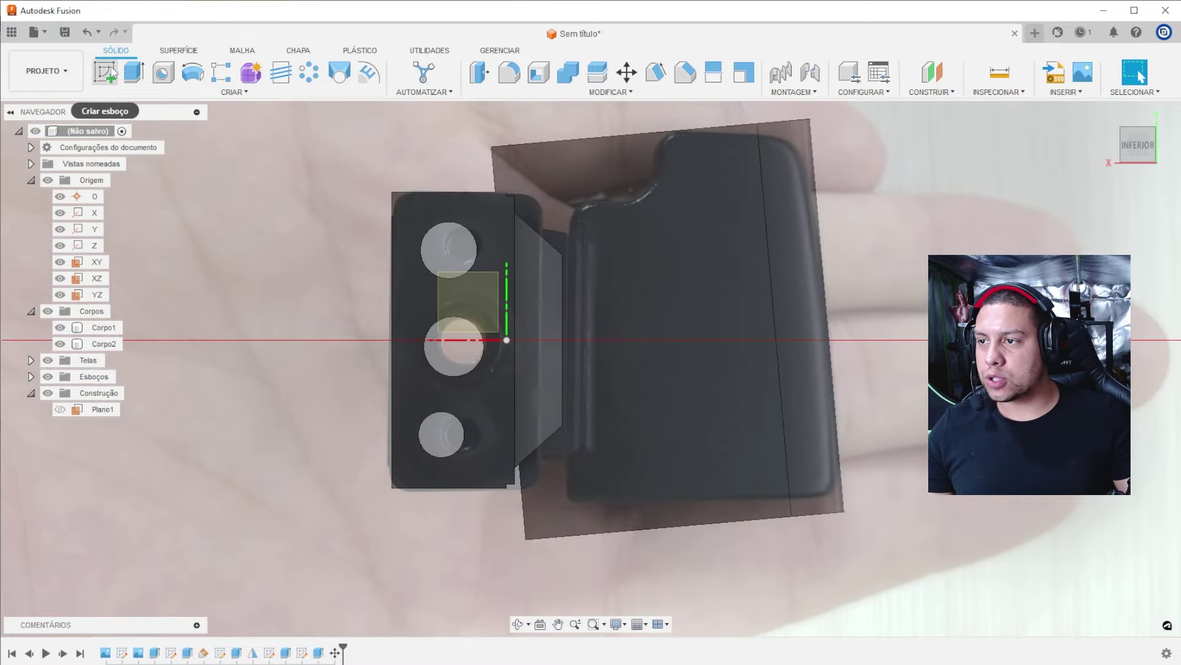
{"action": "left_click", "coordinate": [109, 65]}
{"action": "left_click", "coordinate": [605, 493]}
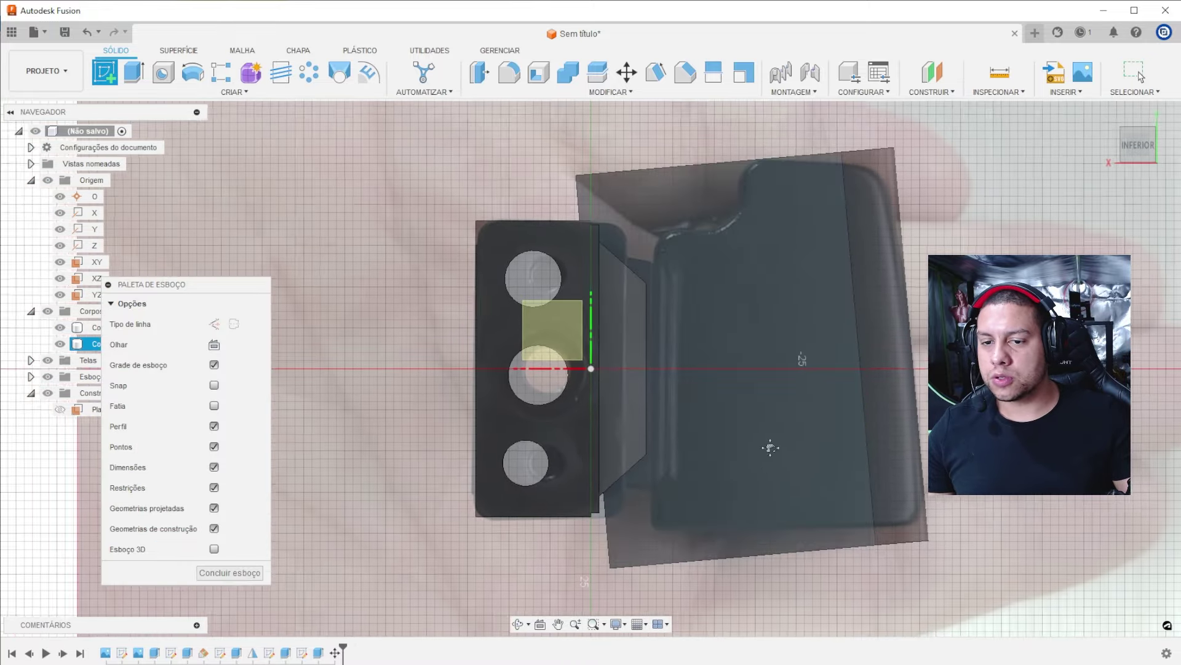
{"action": "scroll", "coordinate": [738, 510], "scroll_direction": "up", "scroll_amount": 2}
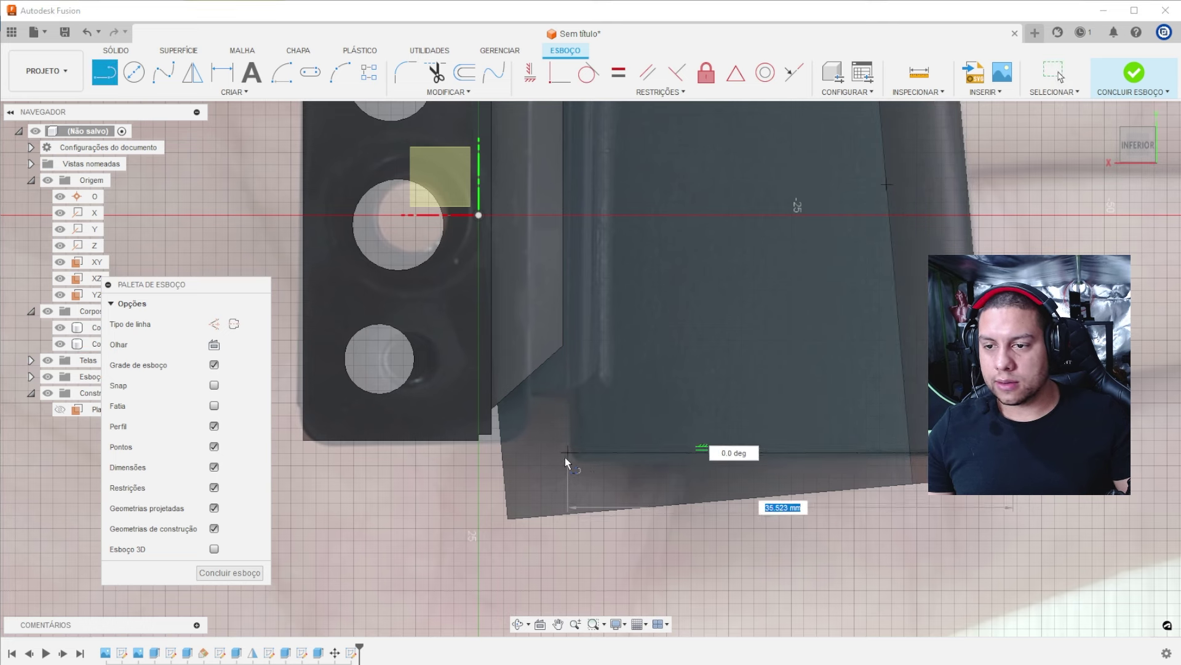
Trace the bottom and vertical edge lines, then the first tangent arc of the notch.
{"action": "left_click", "coordinate": [541, 454]}
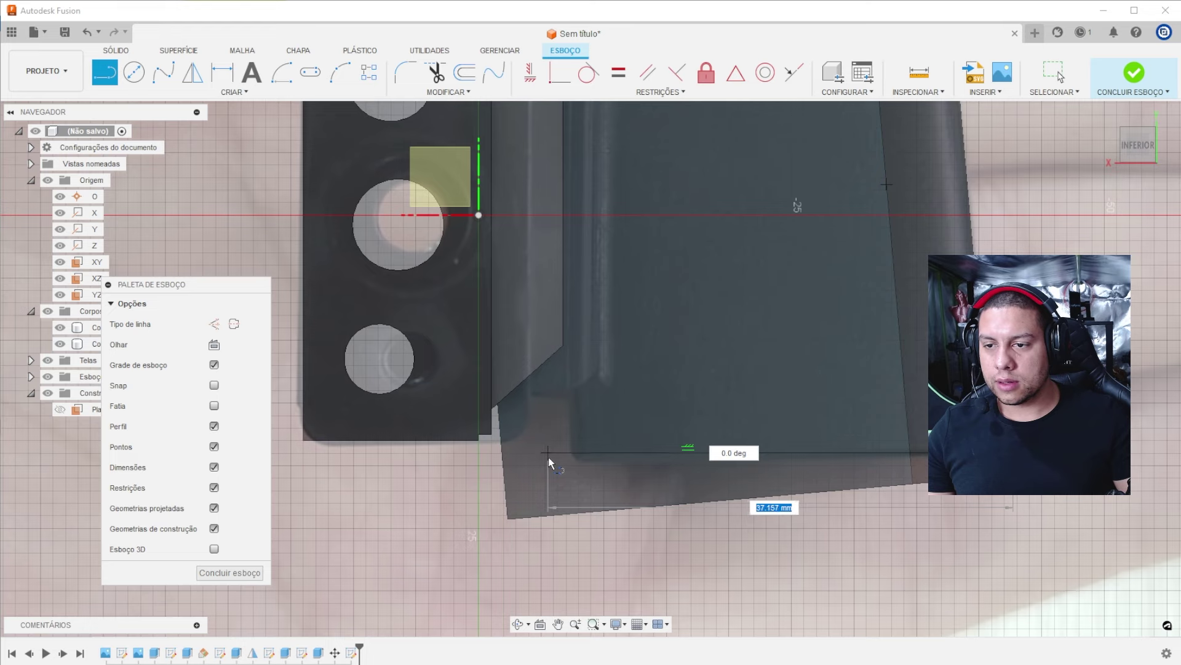
{"action": "scroll", "coordinate": [541, 366], "scroll_direction": "down", "scroll_amount": 1}
{"action": "middle_click_drag", "start_coordinate": [541, 367], "coordinate": [543, 412]}
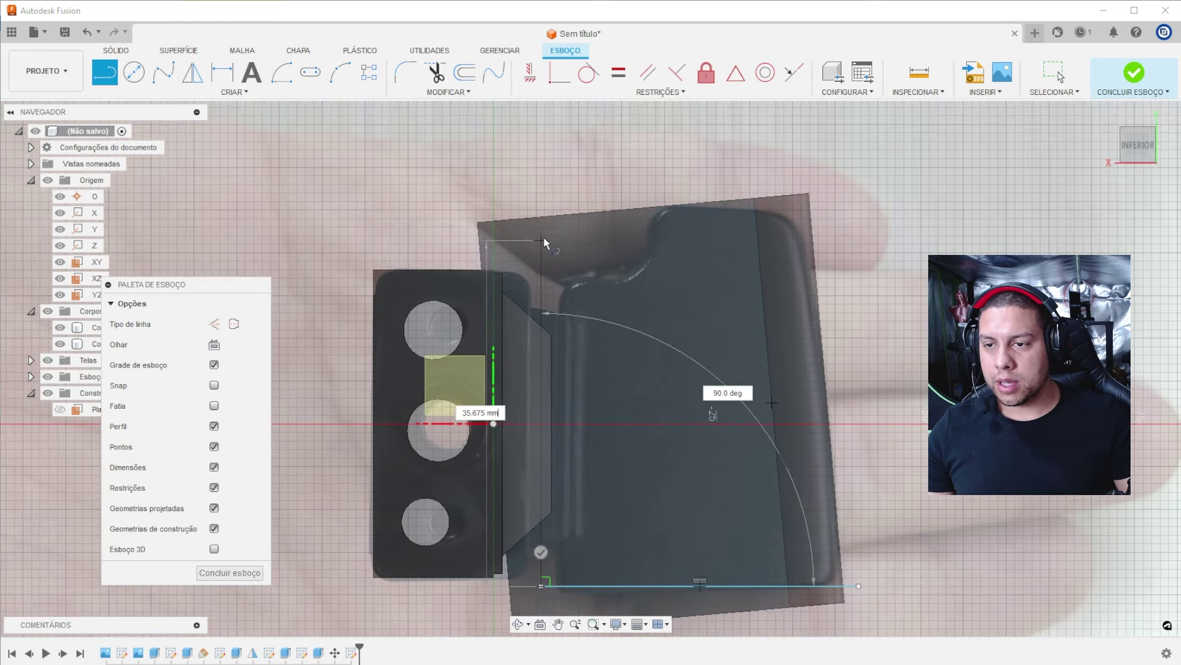
{"action": "scroll", "coordinate": [545, 227], "scroll_direction": "up", "scroll_amount": 2}
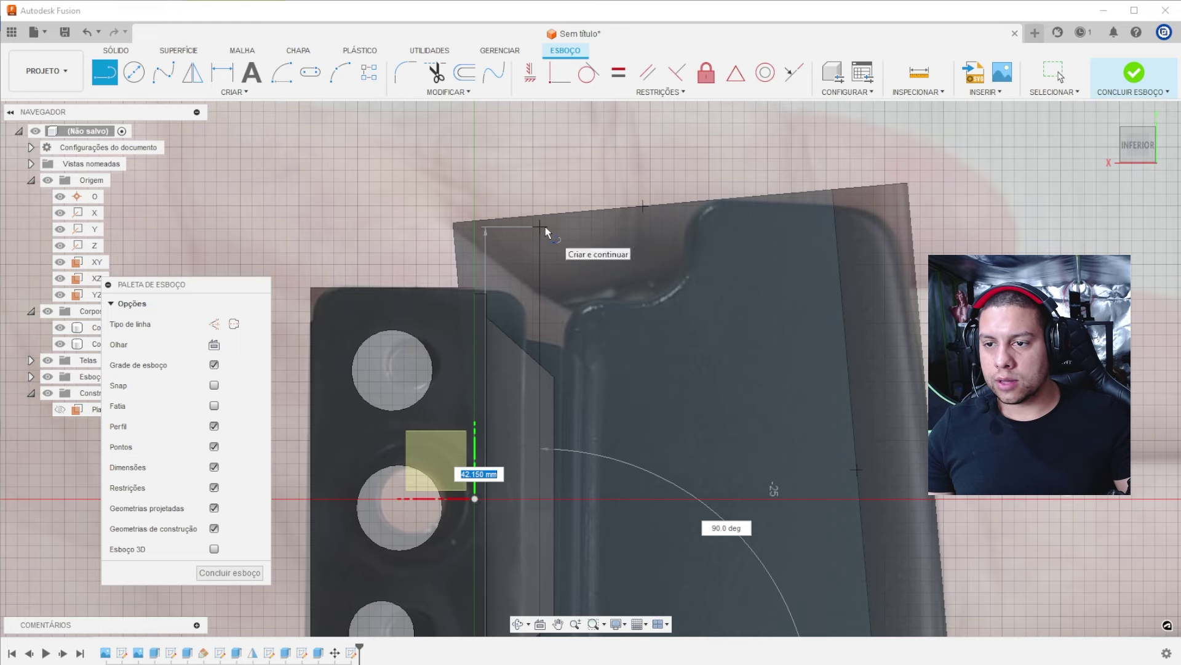
{"action": "scroll", "coordinate": [545, 289], "scroll_direction": "down", "scroll_amount": 1}
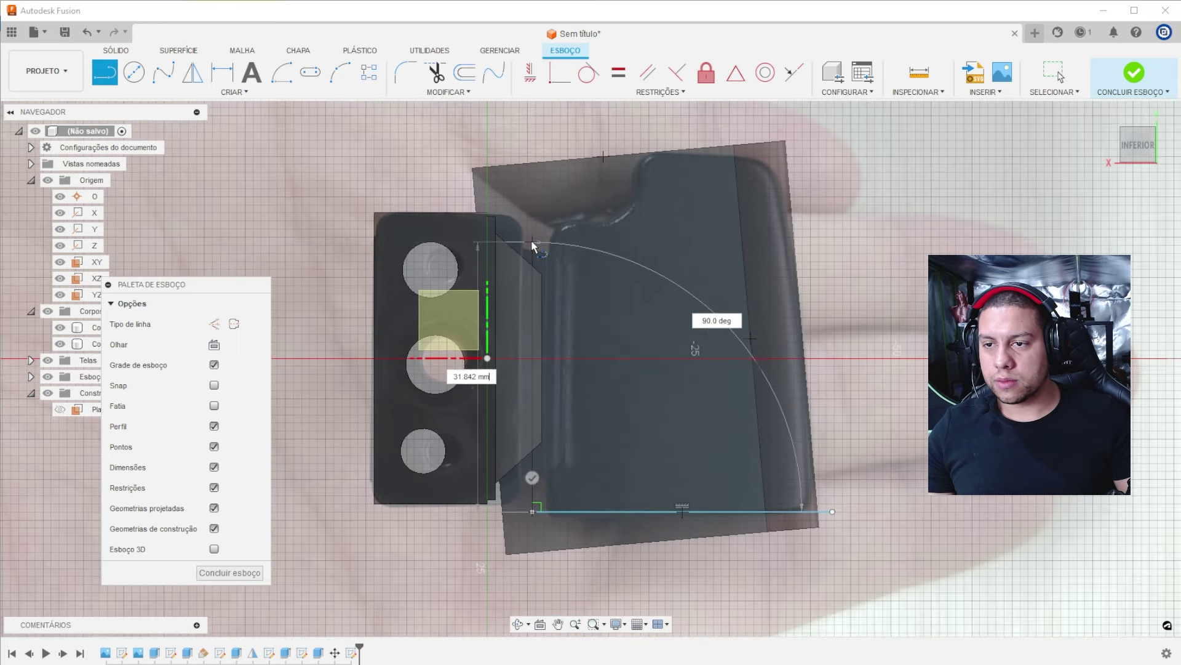
{"action": "scroll", "coordinate": [619, 319], "scroll_direction": "up", "scroll_amount": 3}
{"action": "left_click", "coordinate": [619, 318]}
{"action": "left_click_drag", "start_coordinate": [793, 319], "coordinate": [869, 234]}
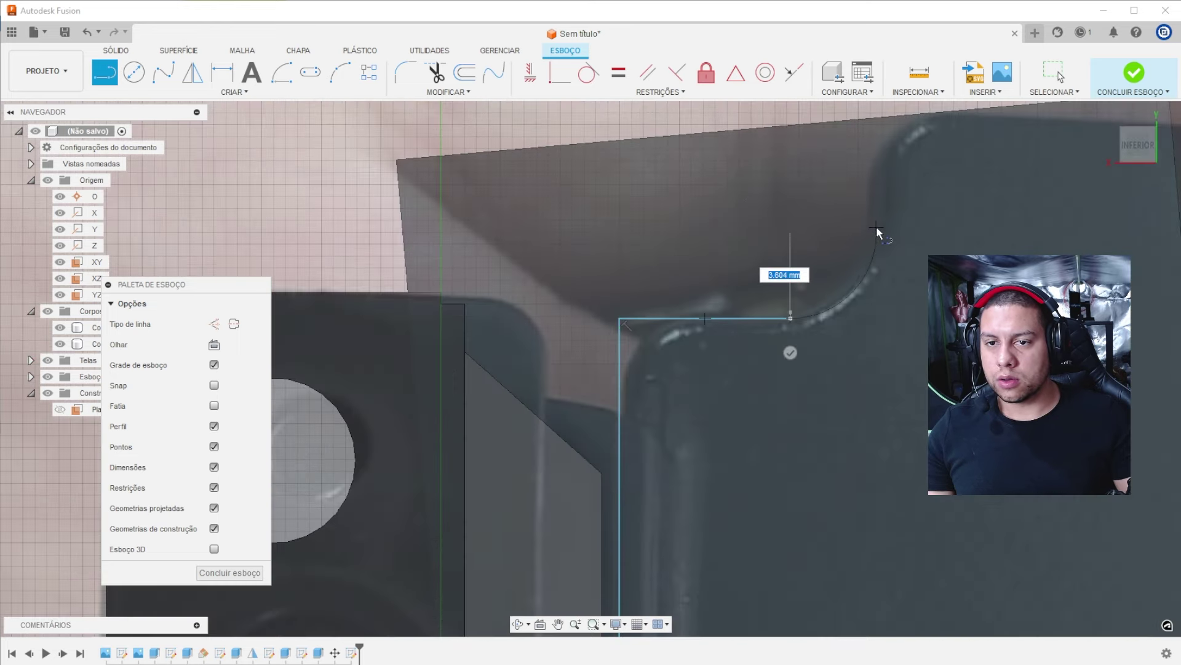
{"action": "left_click", "coordinate": [877, 228]}
Trace the second notch curve and end the top line past the plate edge.
{"action": "middle_click_drag", "start_coordinate": [909, 139], "coordinate": [861, 197]}
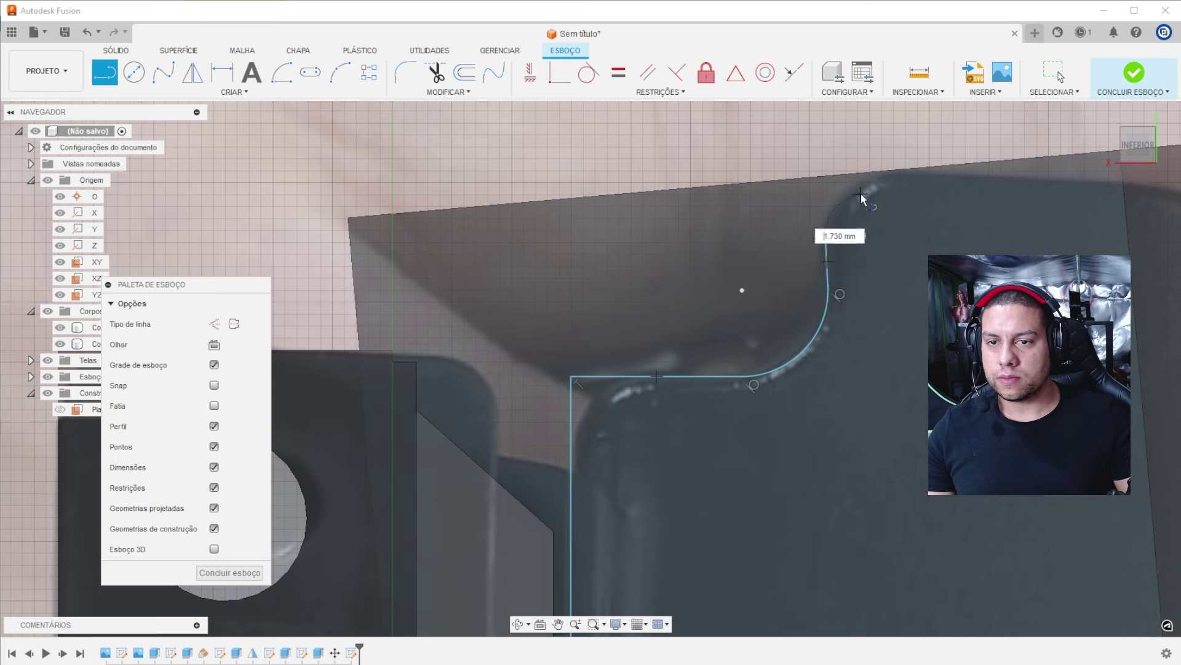
{"action": "left_click", "coordinate": [885, 177]}
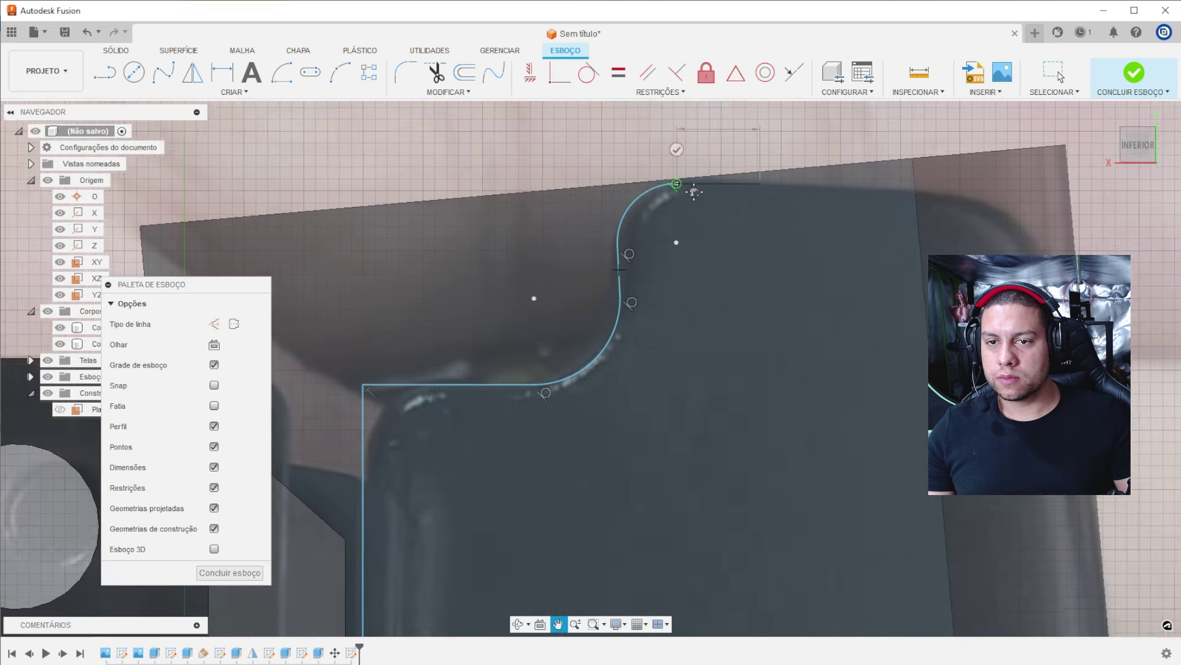
{"action": "middle_click_drag", "start_coordinate": [1133, 181], "coordinate": [836, 197]}
{"action": "scroll", "coordinate": [880, 196], "scroll_direction": "down", "scroll_amount": 2}
{"action": "scroll", "coordinate": [879, 196], "scroll_direction": "down", "scroll_amount": 3}
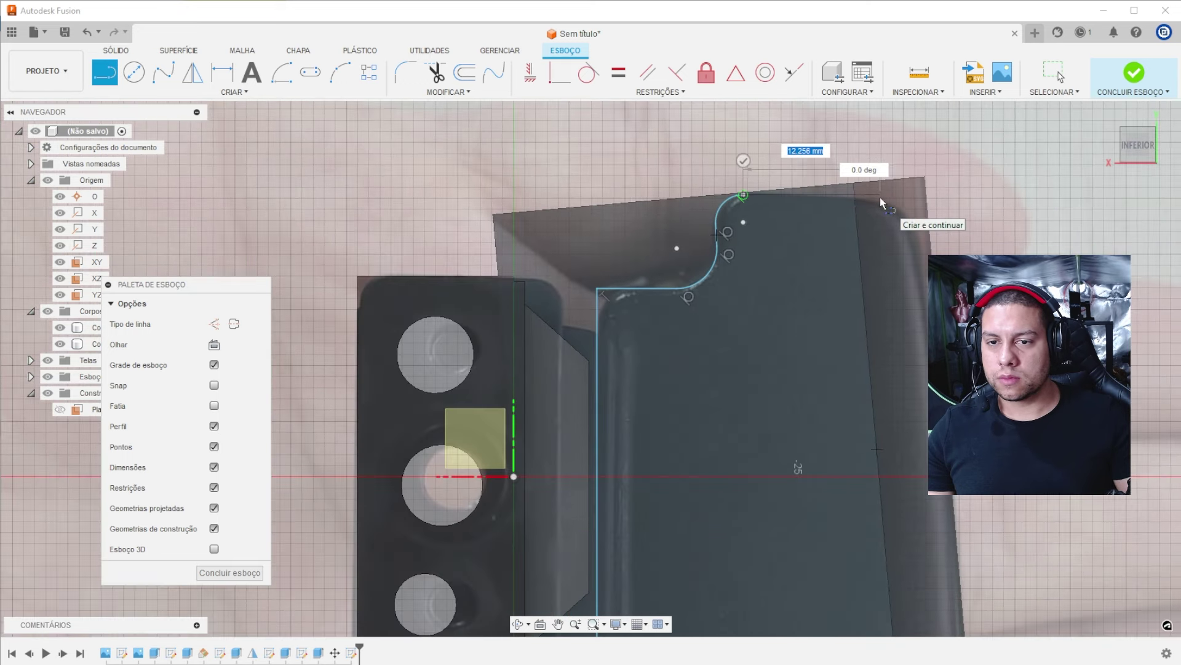
{"action": "left_click", "coordinate": [959, 196]}
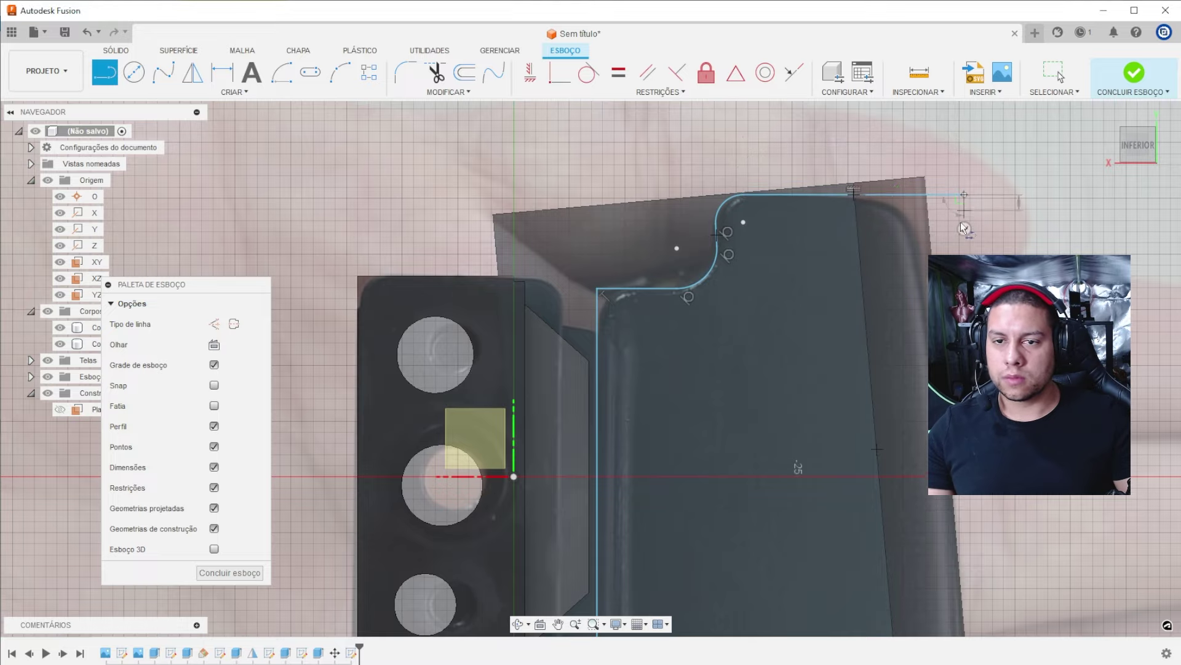
{"action": "key", "text": "Escape"}
Orbit to check the traced outline and finish the sketch.
{"action": "scroll", "coordinate": [917, 222], "scroll_direction": "down", "scroll_amount": 3}
{"action": "scroll", "coordinate": [834, 302], "scroll_direction": "up", "scroll_amount": 2}
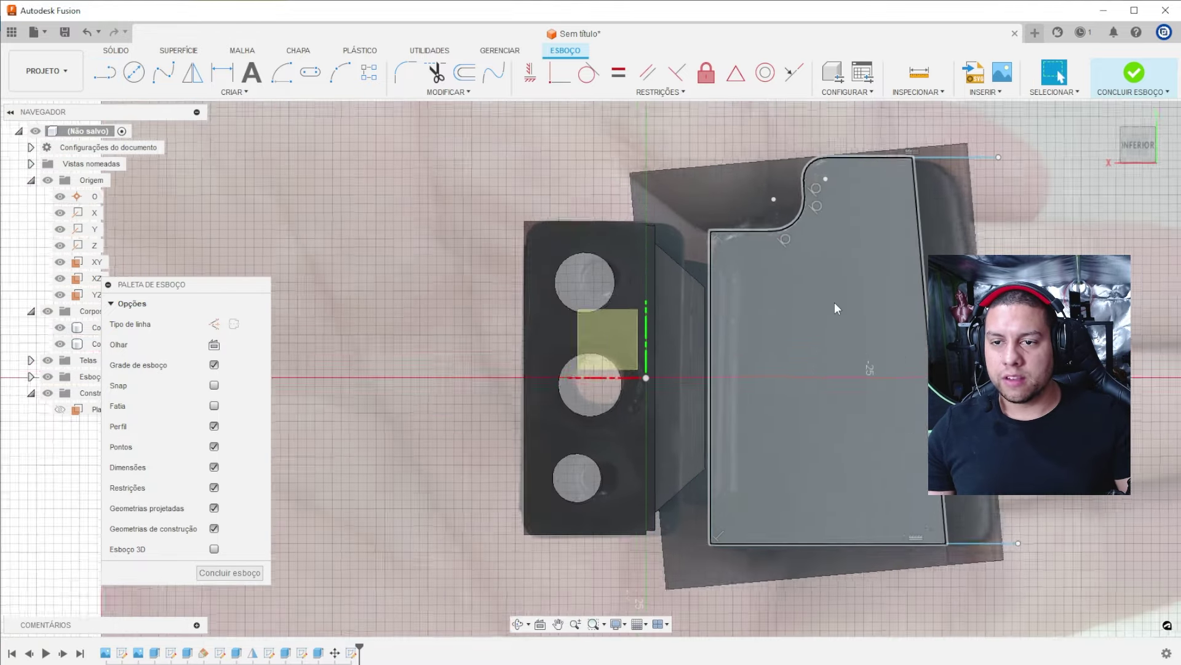
{"action": "middle_click_drag", "start_coordinate": [834, 301], "coordinate": [1112, 199], "text": "shift"}
{"action": "middle_click", "coordinate": [990, 225], "text": "shift"}
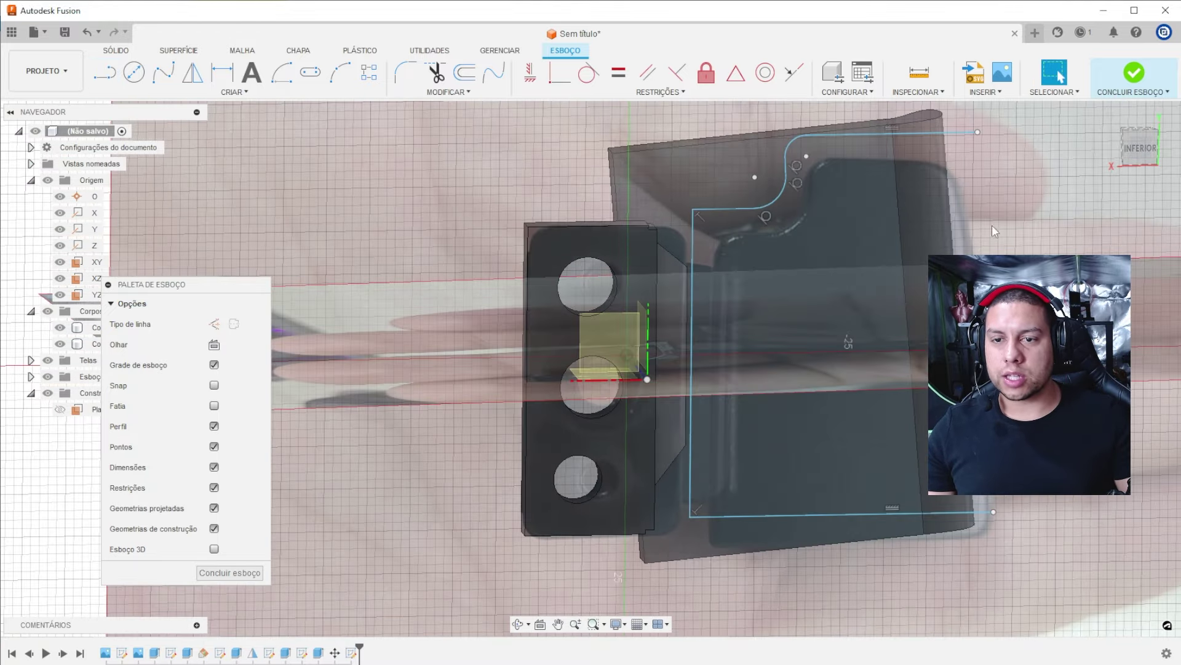
{"action": "left_click", "coordinate": [1134, 72]}
{"action": "mouse_move", "coordinate": [994, 183]}
{"action": "middle_mouse_down", "text": "shift"}
{"action": "mouse_move", "coordinate": [874, 197]}
{"action": "mouse_move", "coordinate": [561, 69]}
{"action": "middle_mouse_up", "text": "shift"}
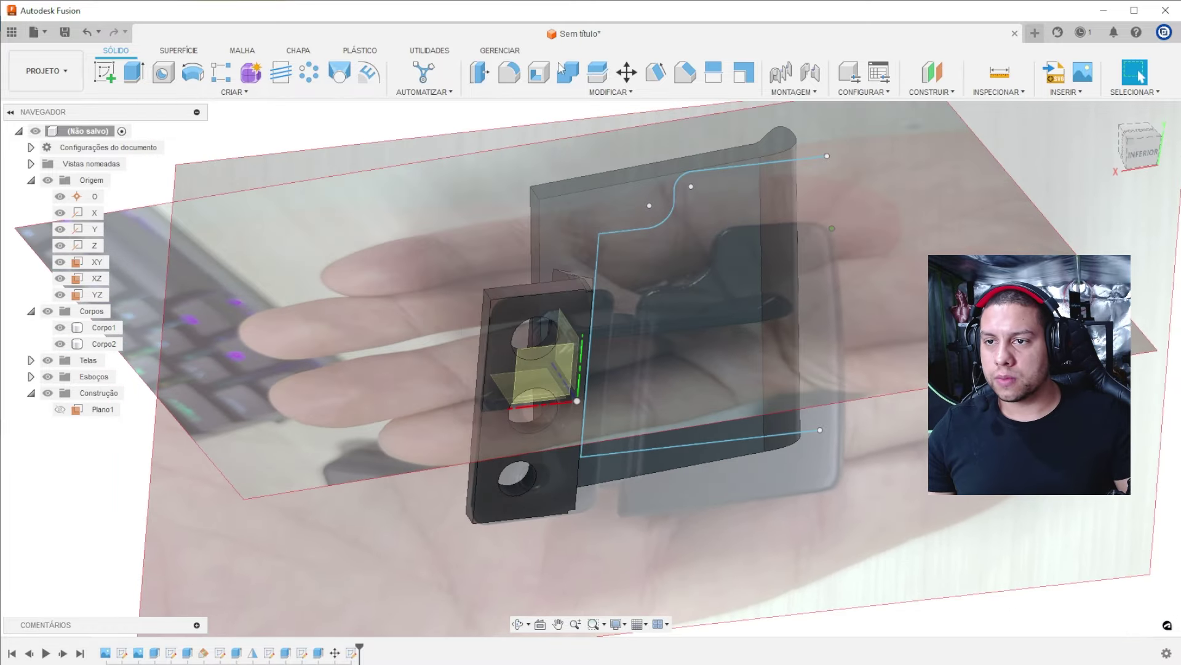
Split Corpo2 using the traced sketch outline as the splitting tool.
{"action": "left_click", "coordinate": [598, 73]}
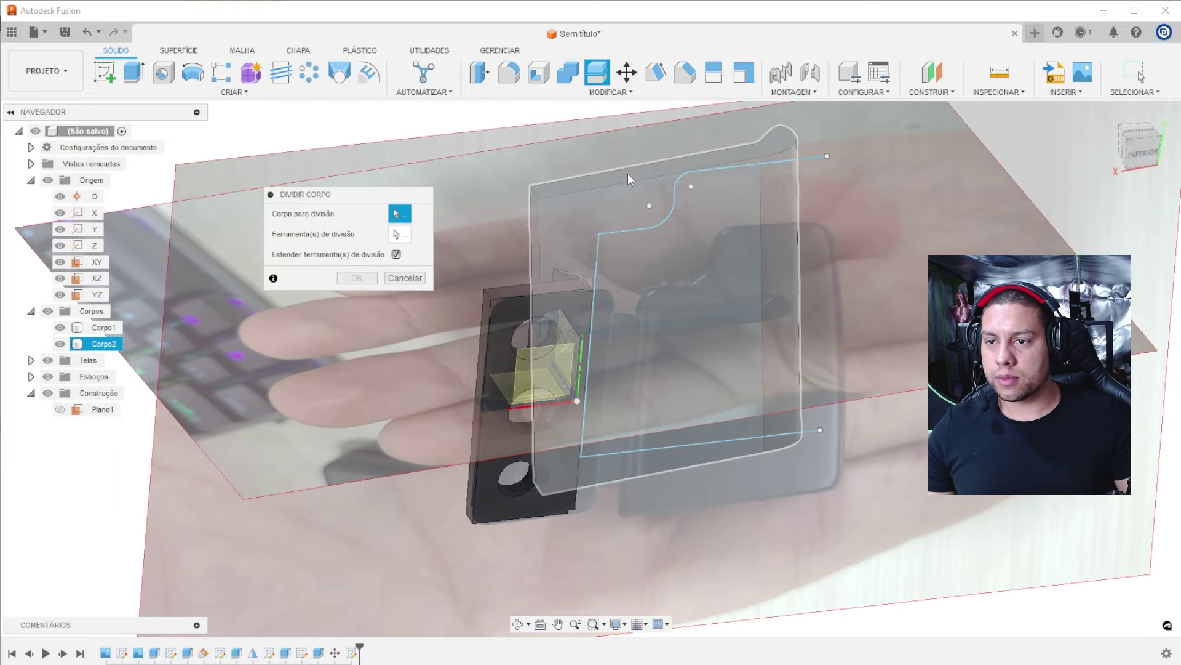
{"action": "left_click", "coordinate": [561, 198]}
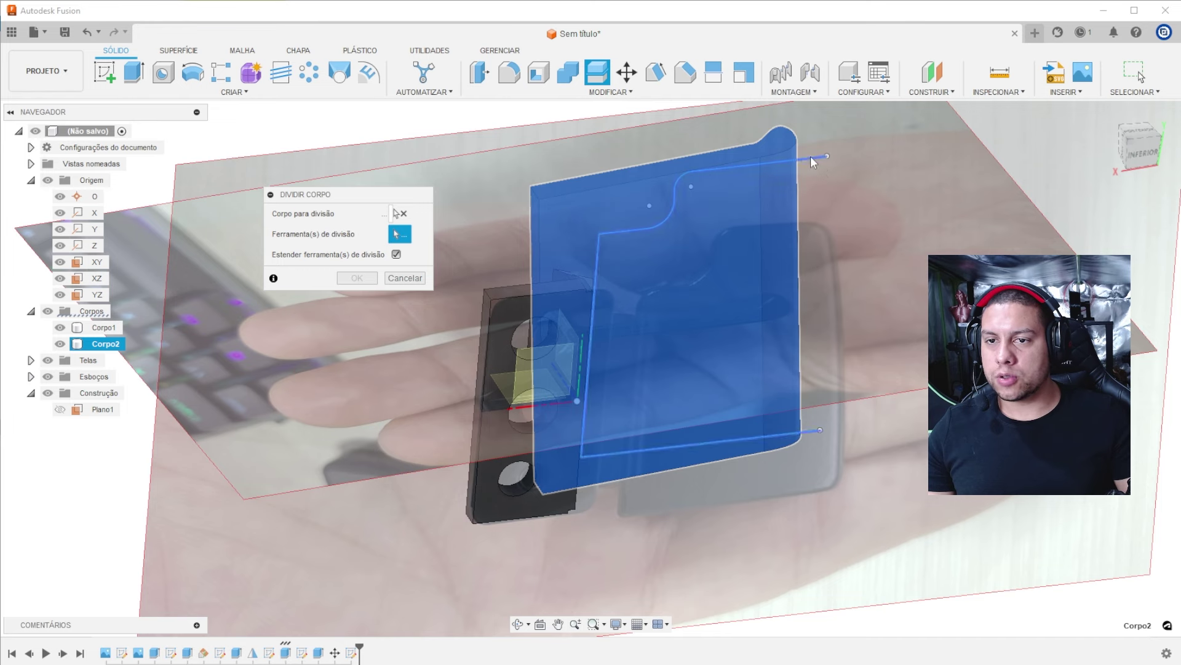
{"action": "left_click", "coordinate": [811, 158]}
{"action": "left_click", "coordinate": [60, 327]}
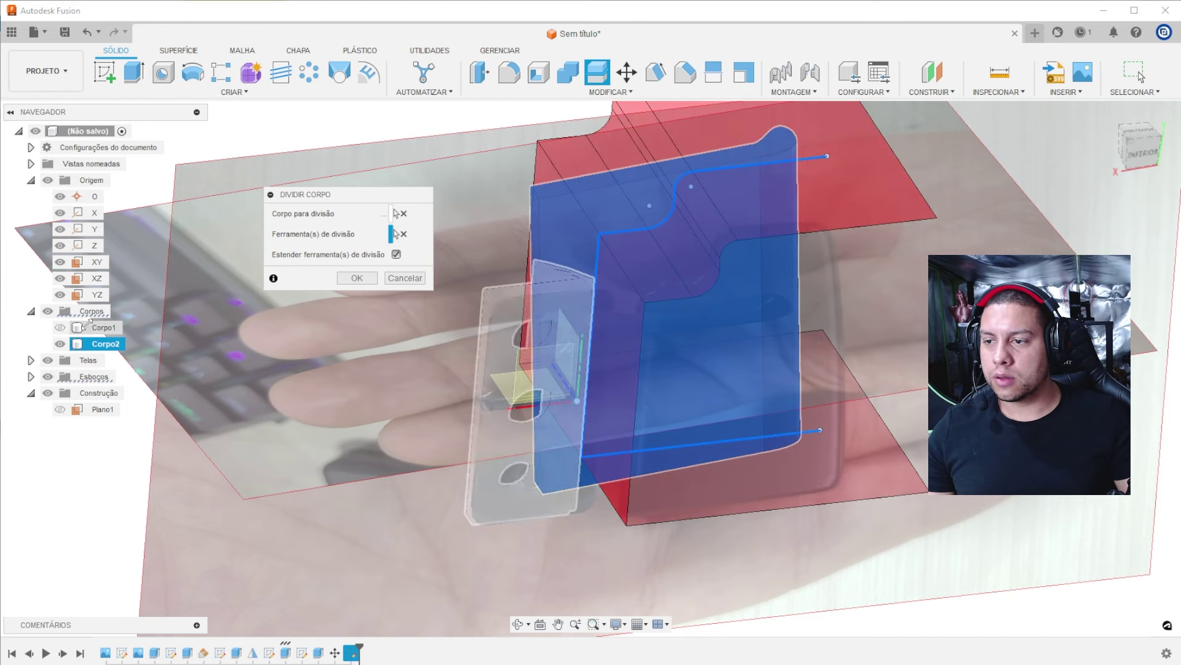
{"action": "left_click", "coordinate": [348, 280]}
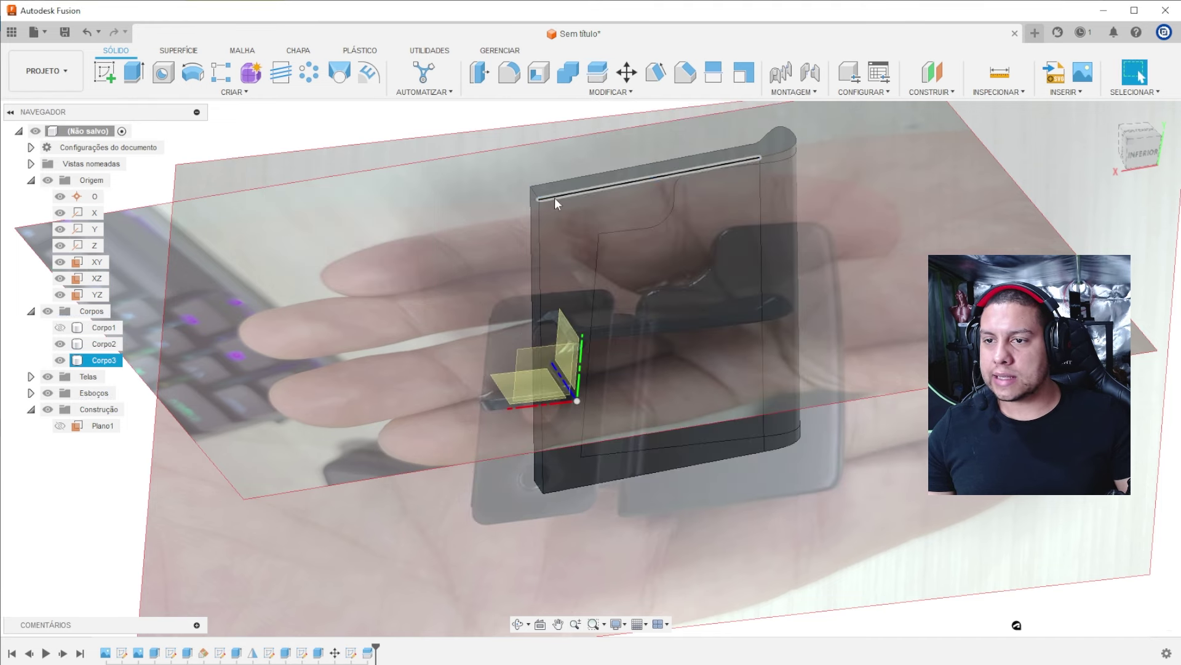
Isolate Corpo3 to check it, then show the other bodies again and delete Corpo3.
{"action": "right_click", "coordinate": [91, 359]}
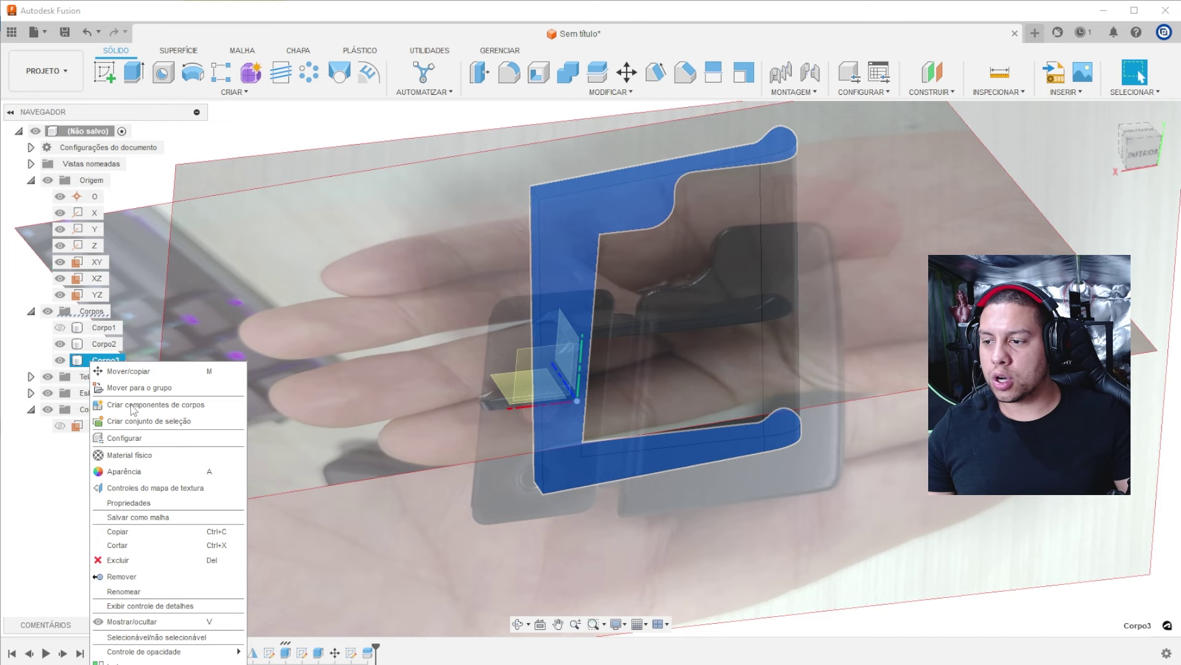
{"action": "left_click", "coordinate": [136, 652]}
{"action": "right_click", "coordinate": [102, 362]}
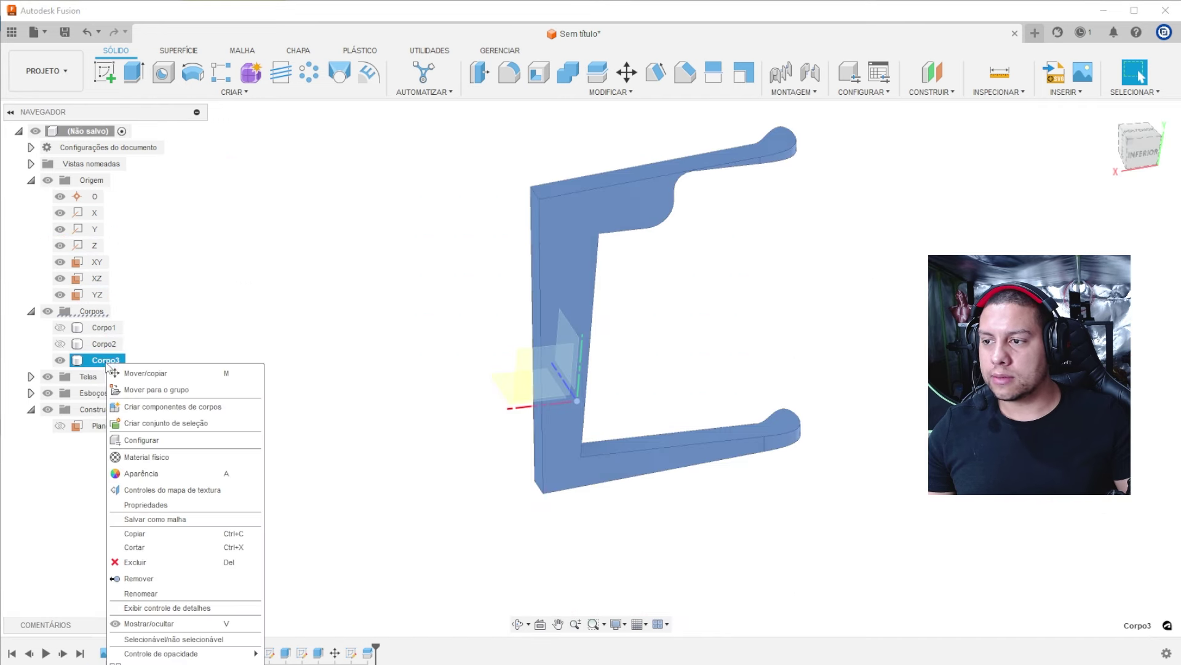
{"action": "left_click", "coordinate": [7, 372]}
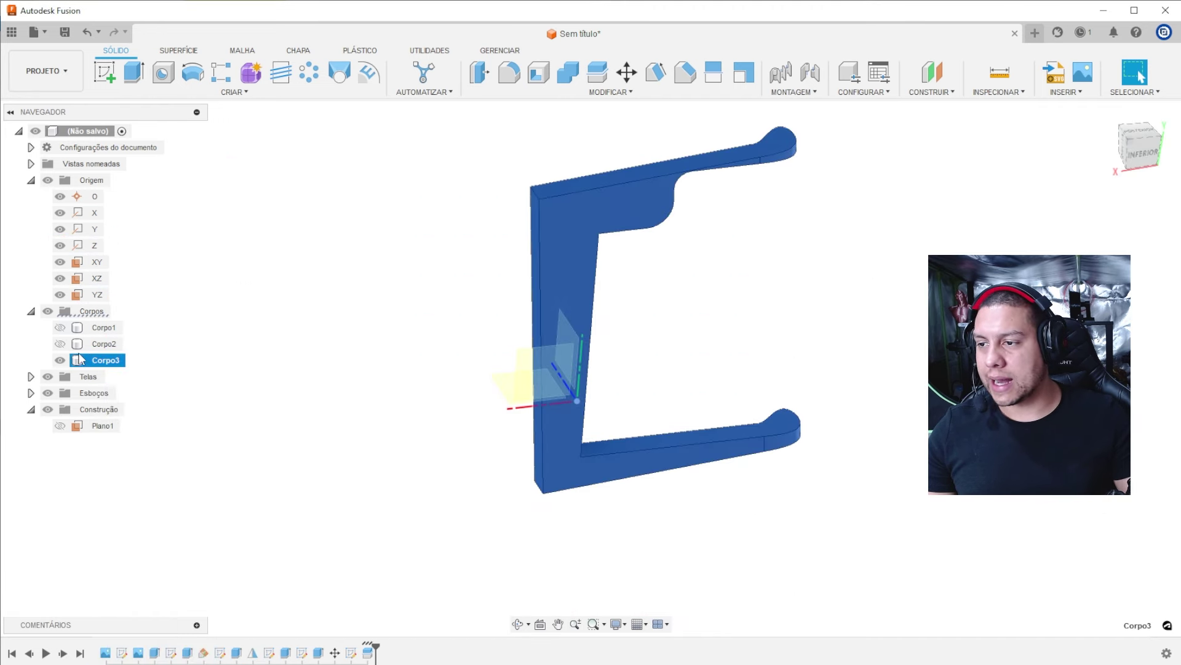
{"action": "left_click", "coordinate": [59, 343]}
{"action": "left_click", "coordinate": [60, 326]}
{"action": "right_click", "coordinate": [93, 362]}
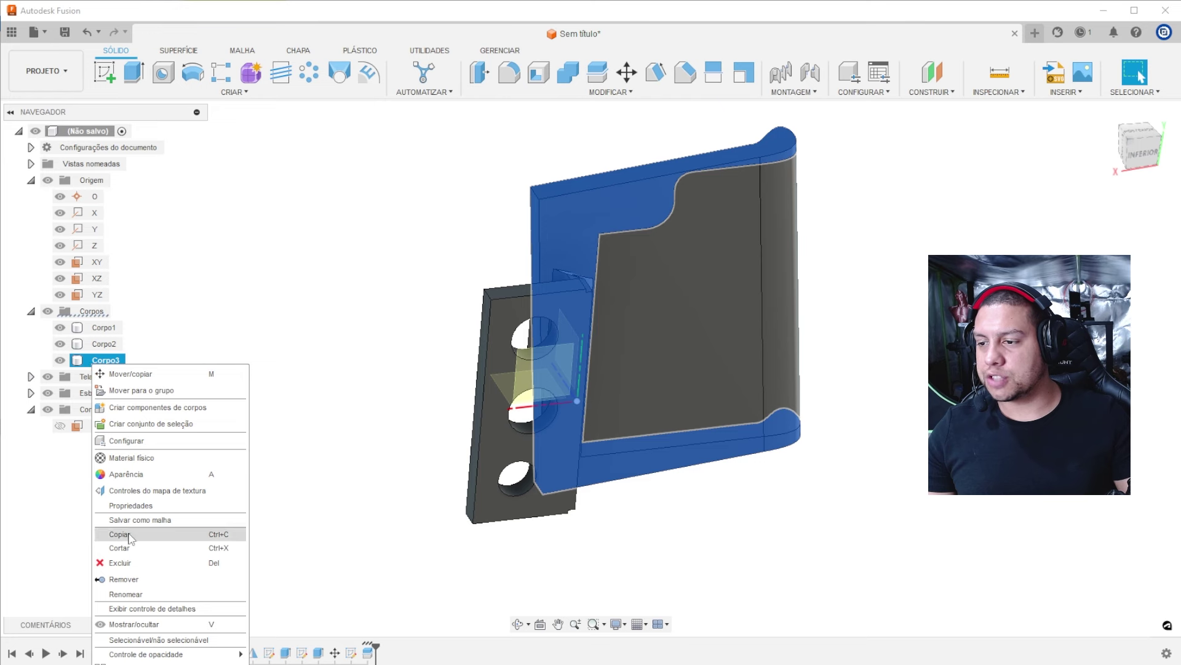
{"action": "left_click", "coordinate": [120, 563]}
{"action": "left_click", "coordinate": [1140, 150]}
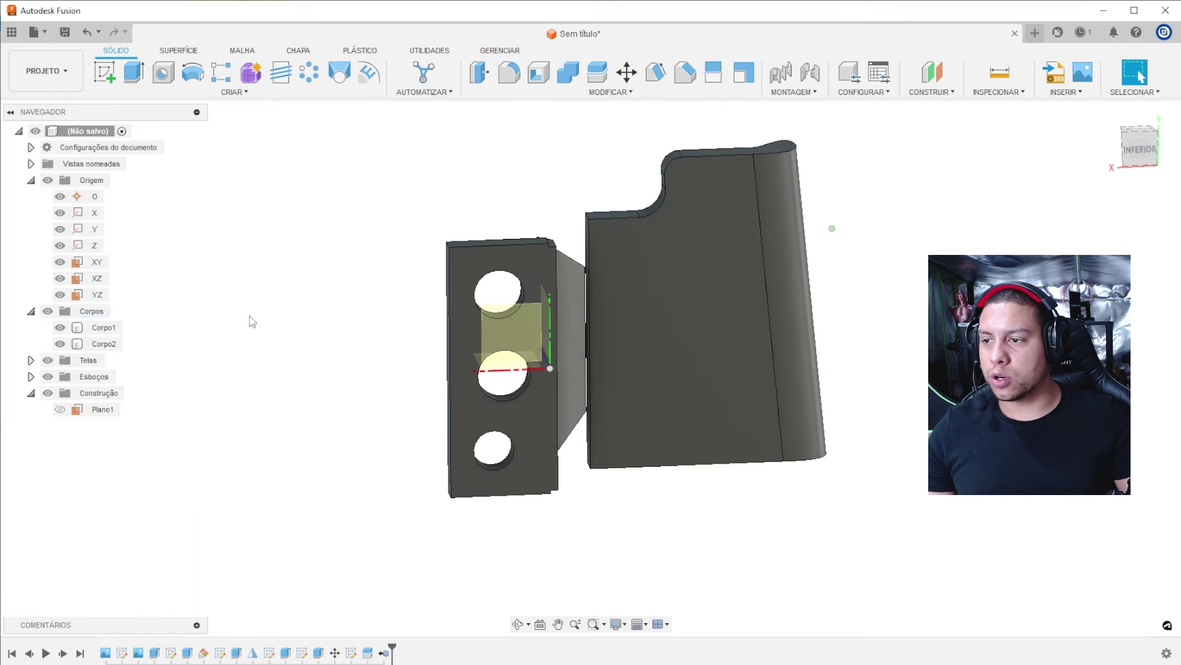
Show both reference photo canvases in the Telas folder.
{"action": "middle_click_drag", "start_coordinate": [394, 274], "coordinate": [414, 272], "text": "shift"}
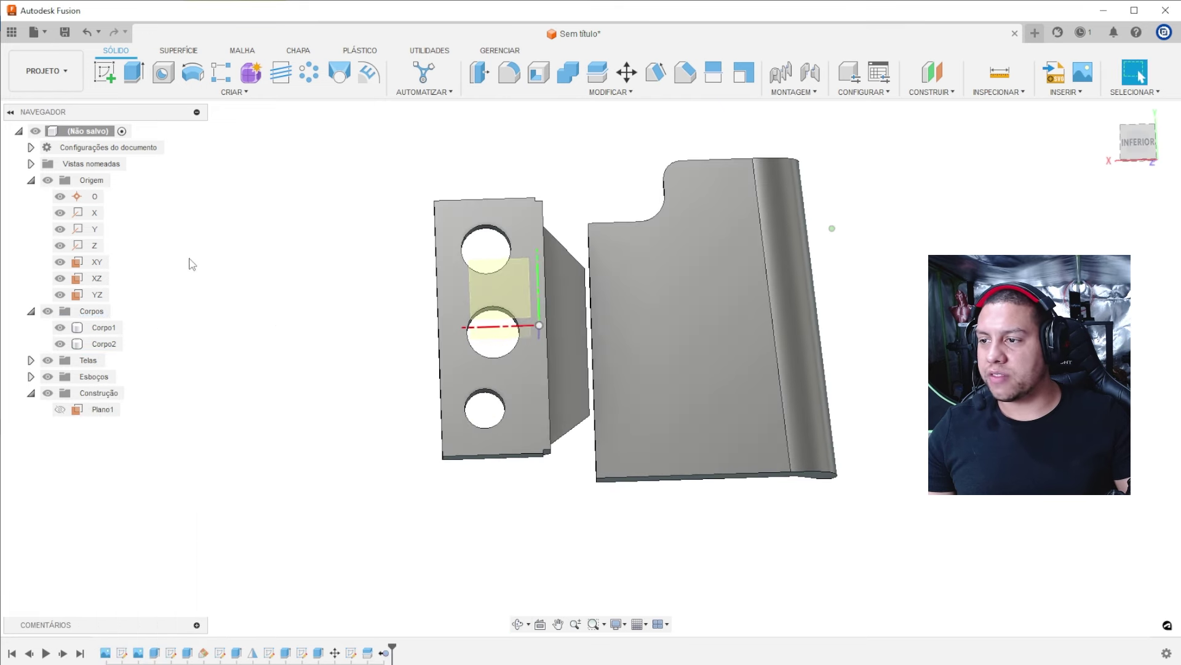
{"action": "left_click", "coordinate": [31, 361]}
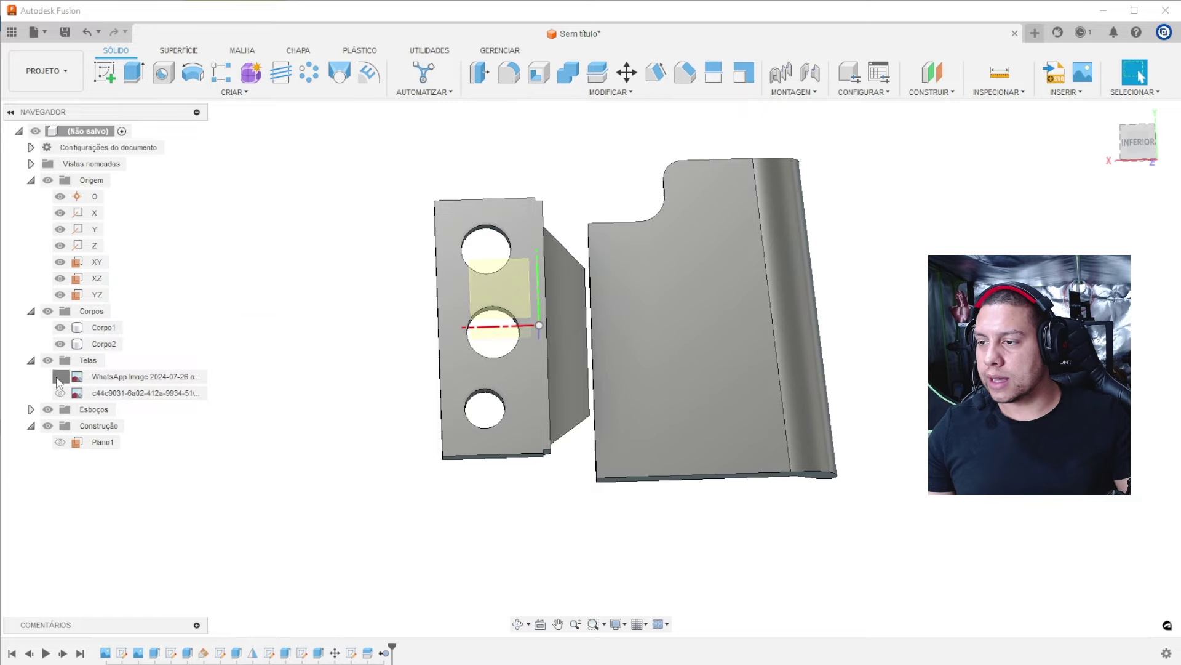
{"action": "left_click", "coordinate": [60, 376]}
{"action": "left_click", "coordinate": [59, 392]}
View the notched Corpo2 plate from below against the latch photo.
{"action": "left_click", "coordinate": [1143, 136]}
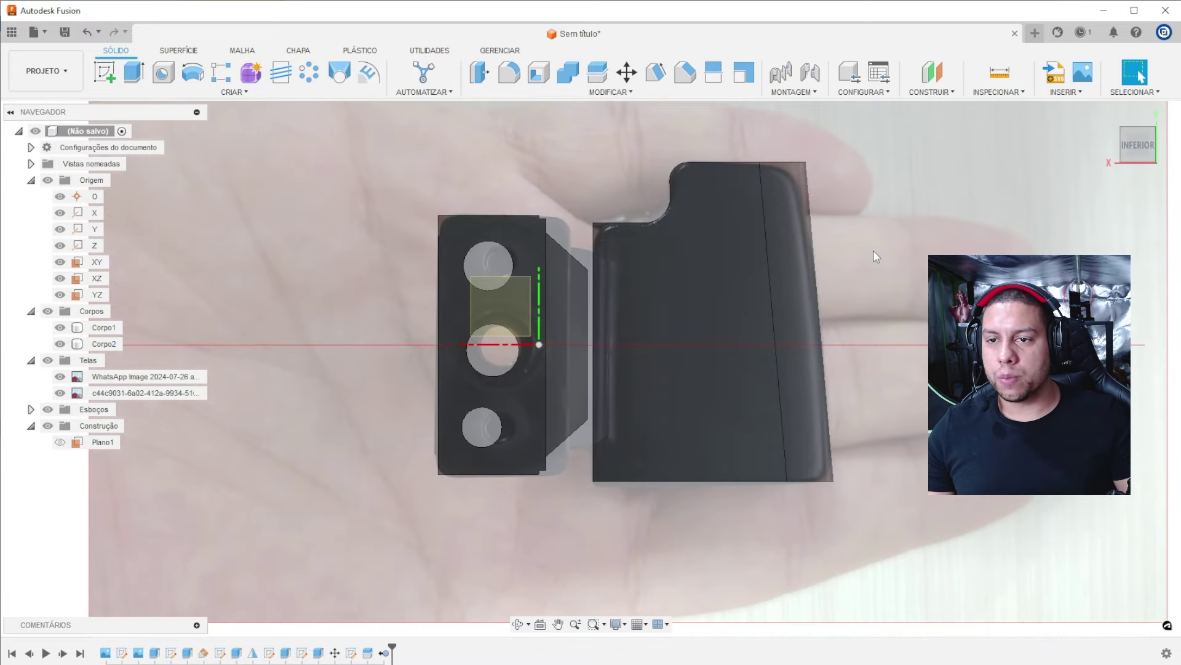
{"action": "scroll", "coordinate": [873, 249], "scroll_direction": "up", "scroll_amount": 2}
{"action": "left_click", "coordinate": [795, 227]}
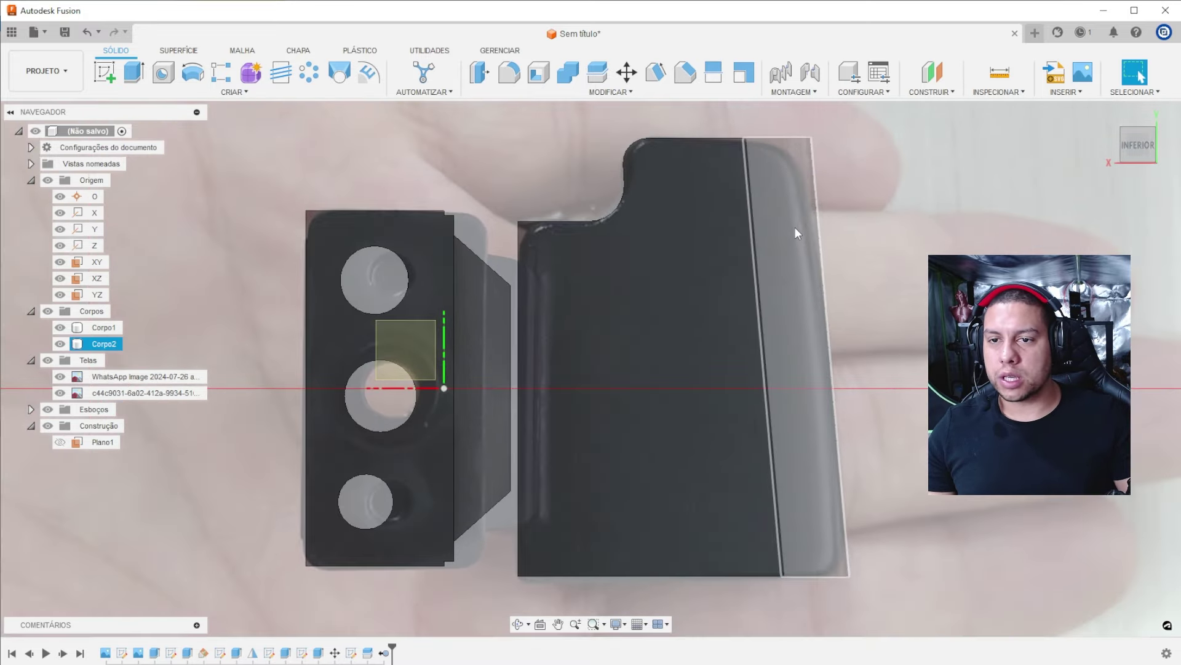
{"action": "middle_click_drag", "start_coordinate": [869, 175], "coordinate": [804, 164], "text": "shift"}
{"action": "scroll", "coordinate": [803, 164], "scroll_direction": "up", "scroll_amount": 2}
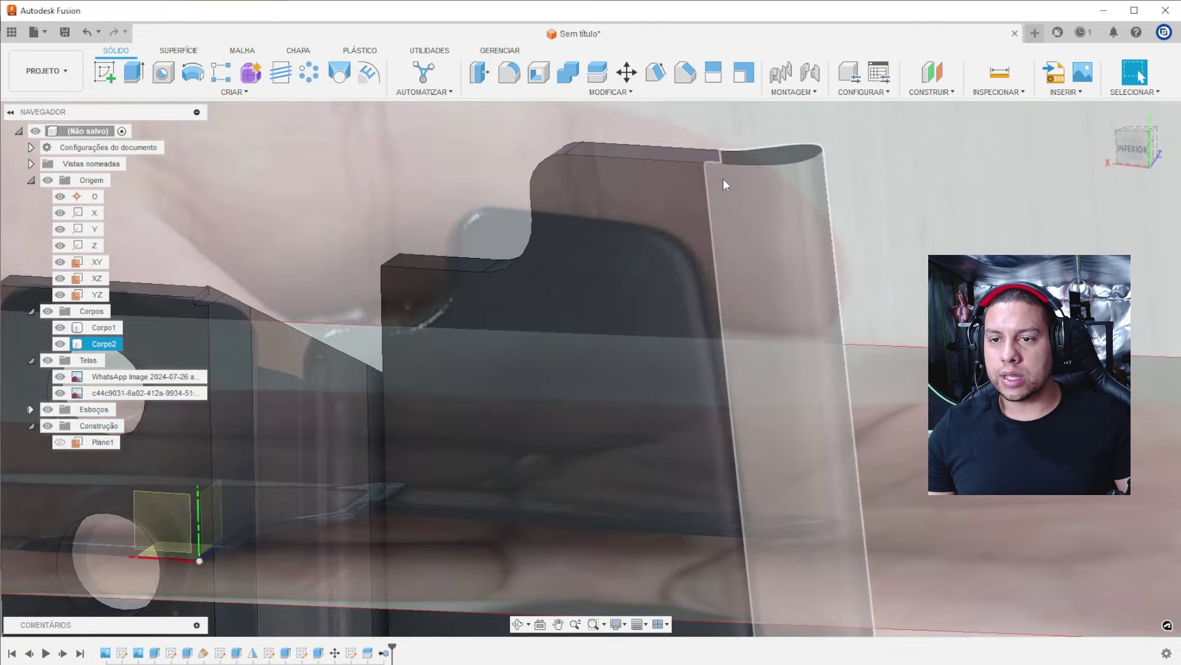
{"action": "left_click", "coordinate": [880, 230]}
{"action": "left_click", "coordinate": [1138, 146]}
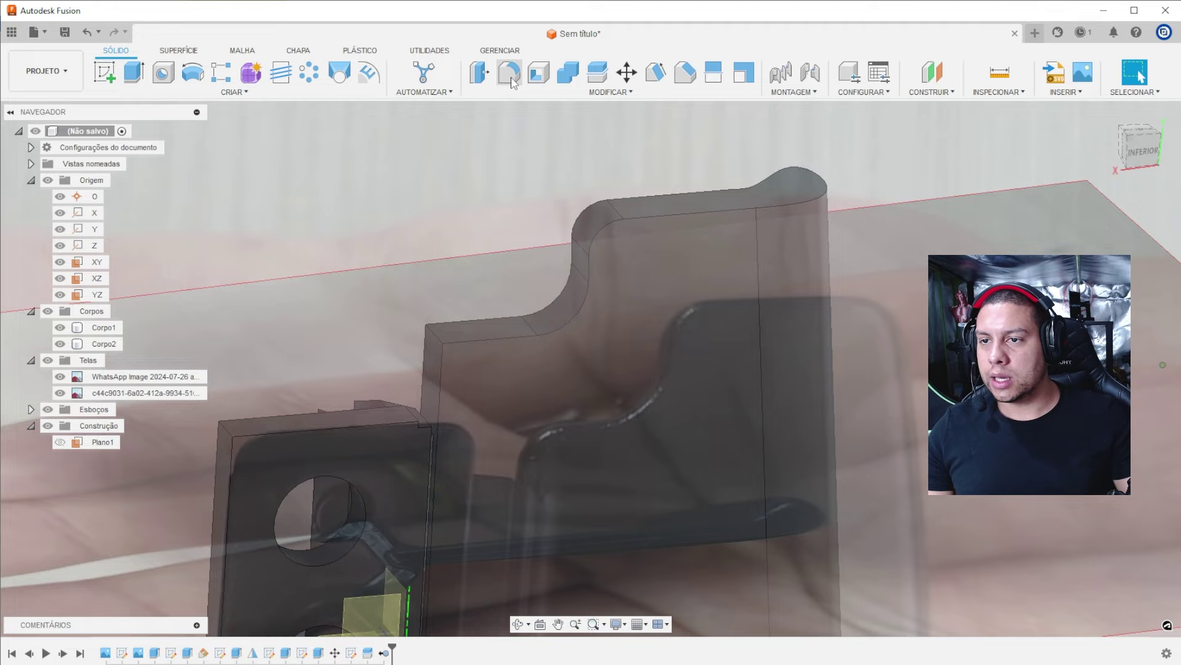
Fillet the notch's inner corner edge at 3.00 mm.
{"action": "left_click", "coordinate": [511, 72]}
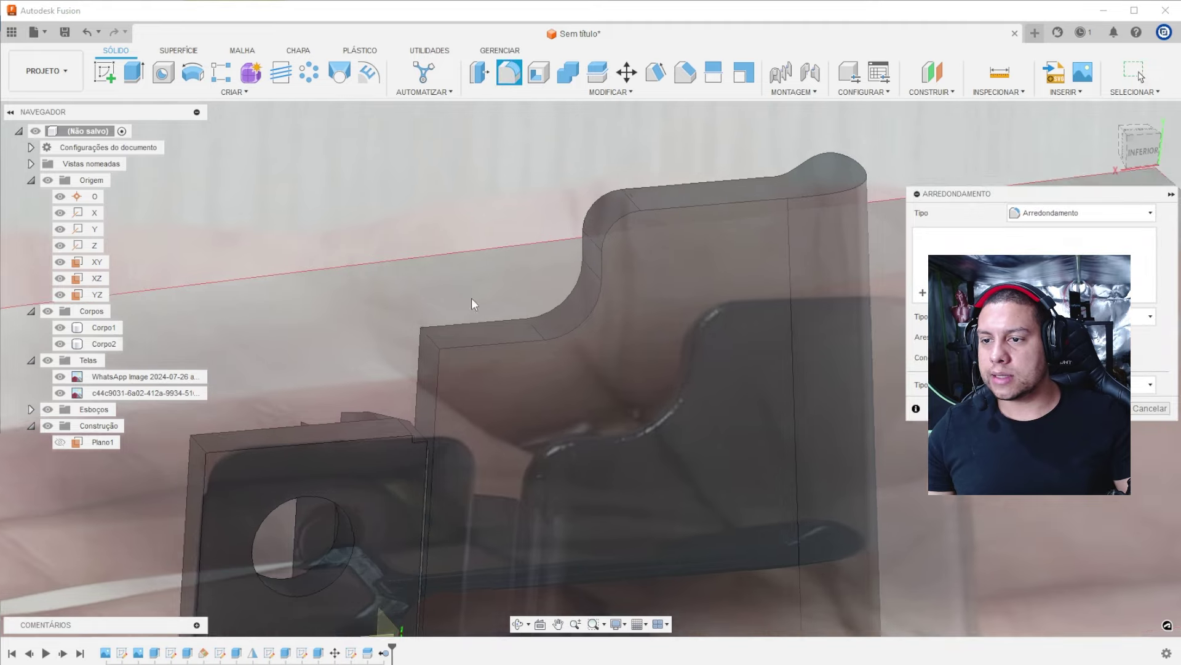
{"action": "scroll", "coordinate": [471, 298], "scroll_direction": "up", "scroll_amount": 3}
{"action": "left_click", "coordinate": [425, 352]}
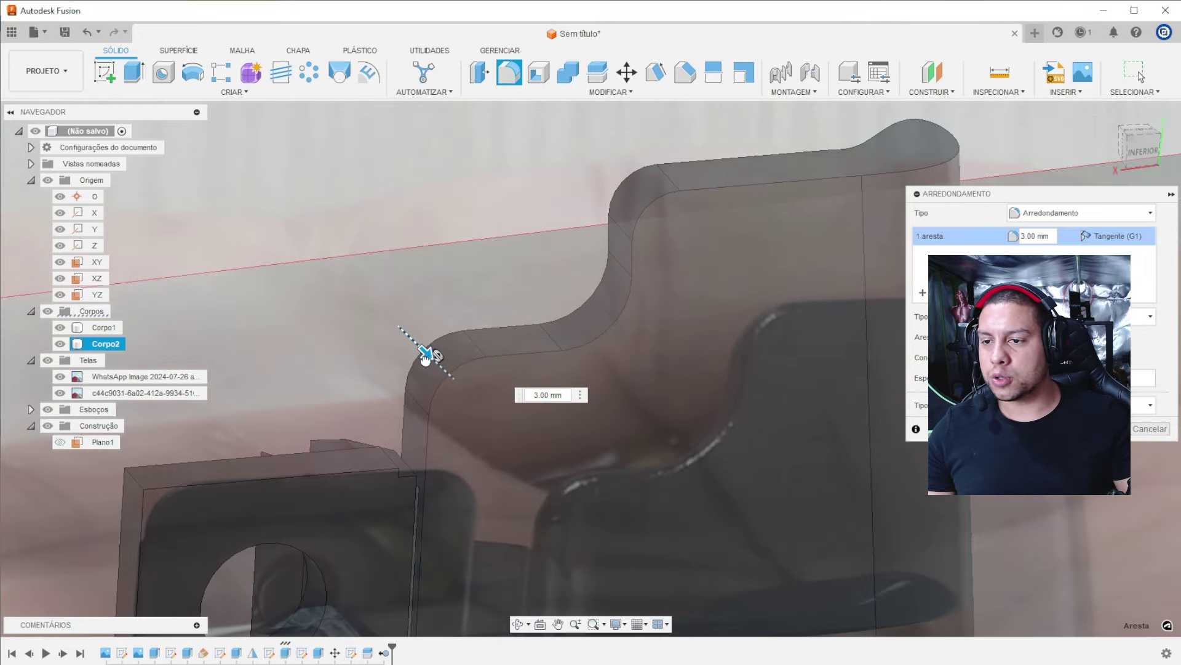
{"action": "key", "text": "Return"}
{"action": "scroll", "coordinate": [529, 293], "scroll_direction": "down", "scroll_amount": 3}
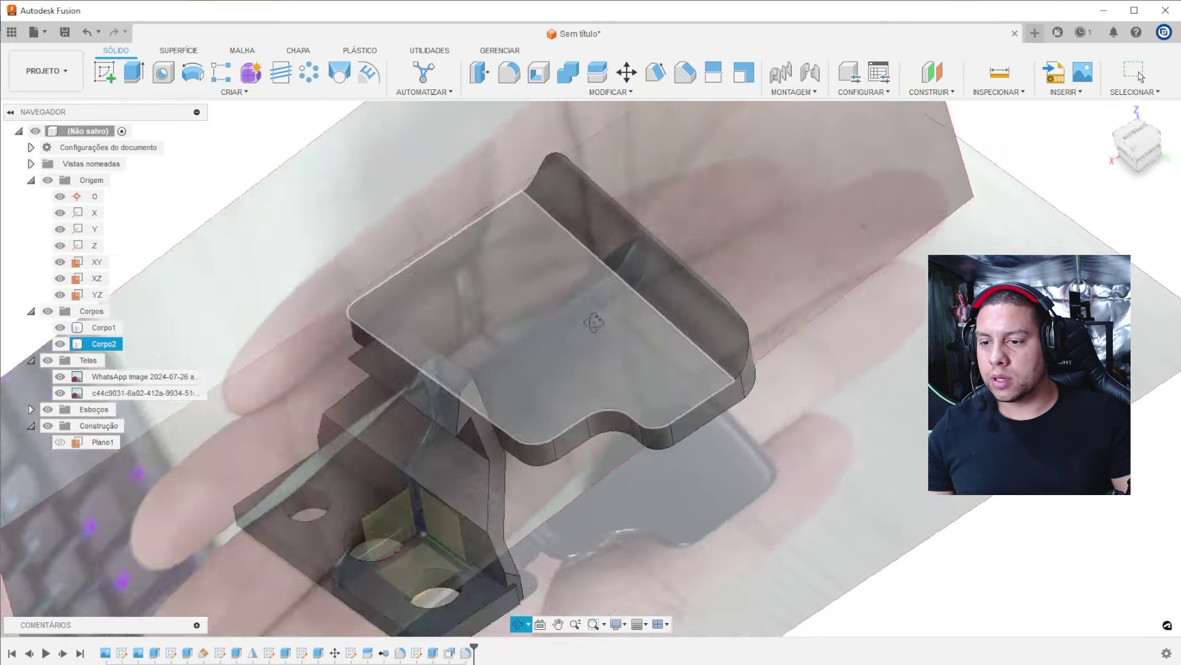
Hide both reference photo canvases and orbit the model.
{"action": "middle_click_drag", "start_coordinate": [529, 294], "coordinate": [616, 246], "text": "shift"}
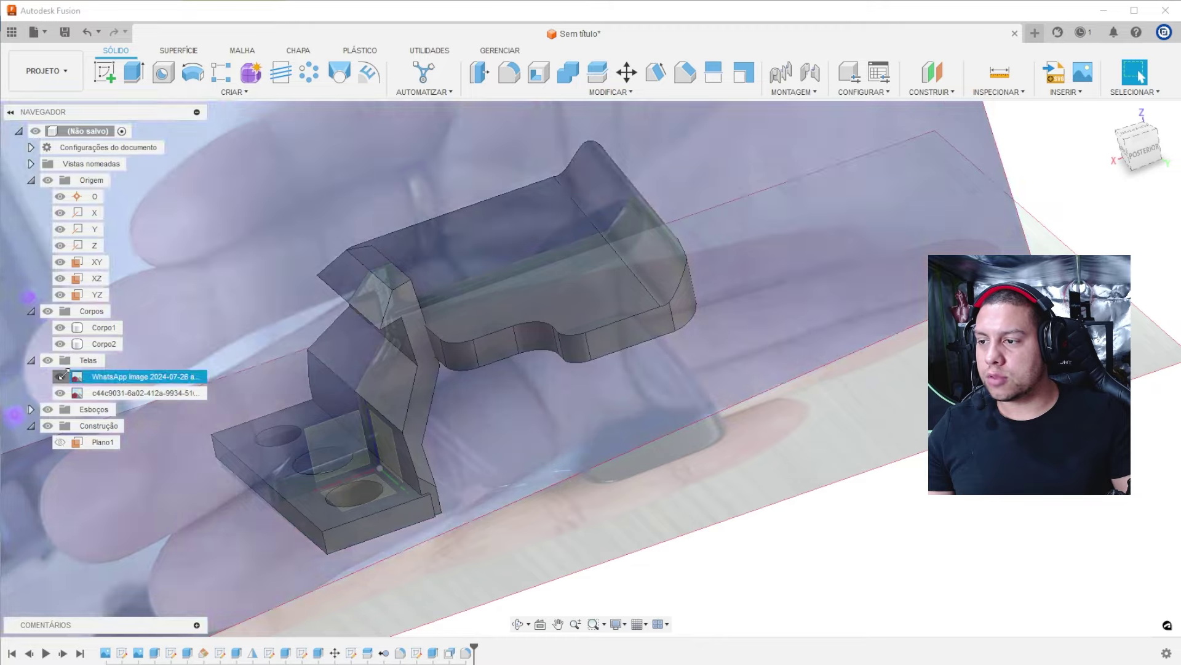
{"action": "left_click", "coordinate": [60, 376]}
{"action": "mouse_move", "coordinate": [746, 303]}
{"action": "middle_mouse_down", "text": "shift"}
{"action": "mouse_move", "coordinate": [726, 176]}
{"action": "mouse_move", "coordinate": [872, 414]}
{"action": "mouse_move", "coordinate": [840, 415]}
{"action": "middle_mouse_up", "text": "shift"}
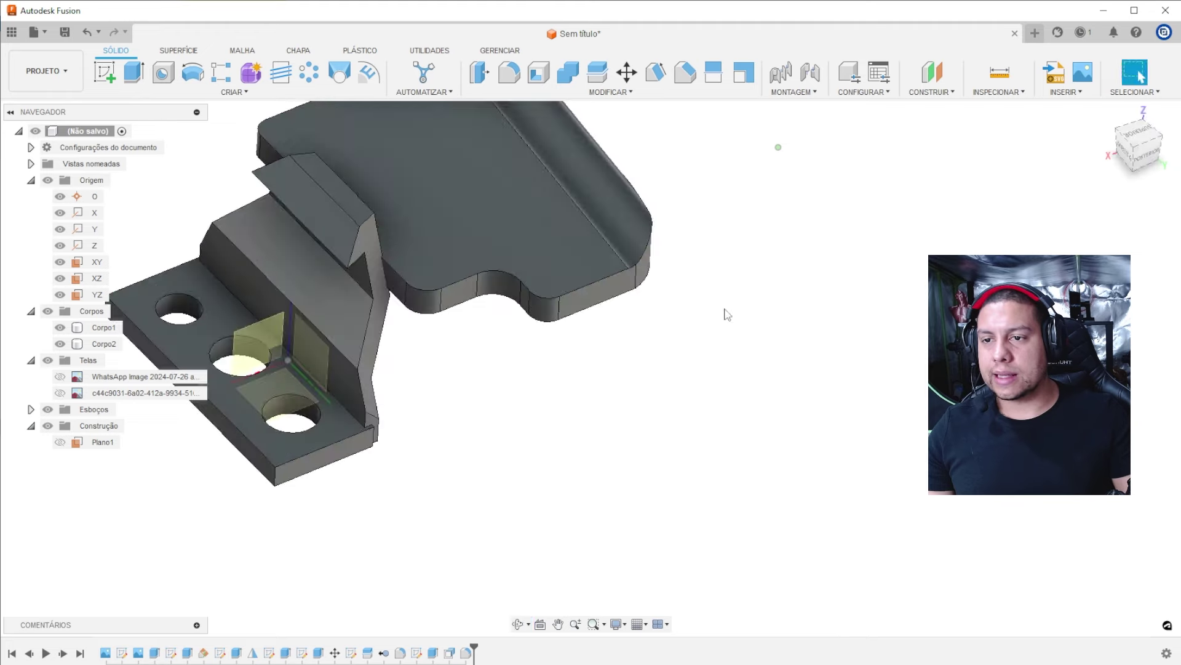
{"action": "key", "text": "Escape"}
{"action": "scroll", "coordinate": [639, 272], "scroll_direction": "up", "scroll_amount": 3}
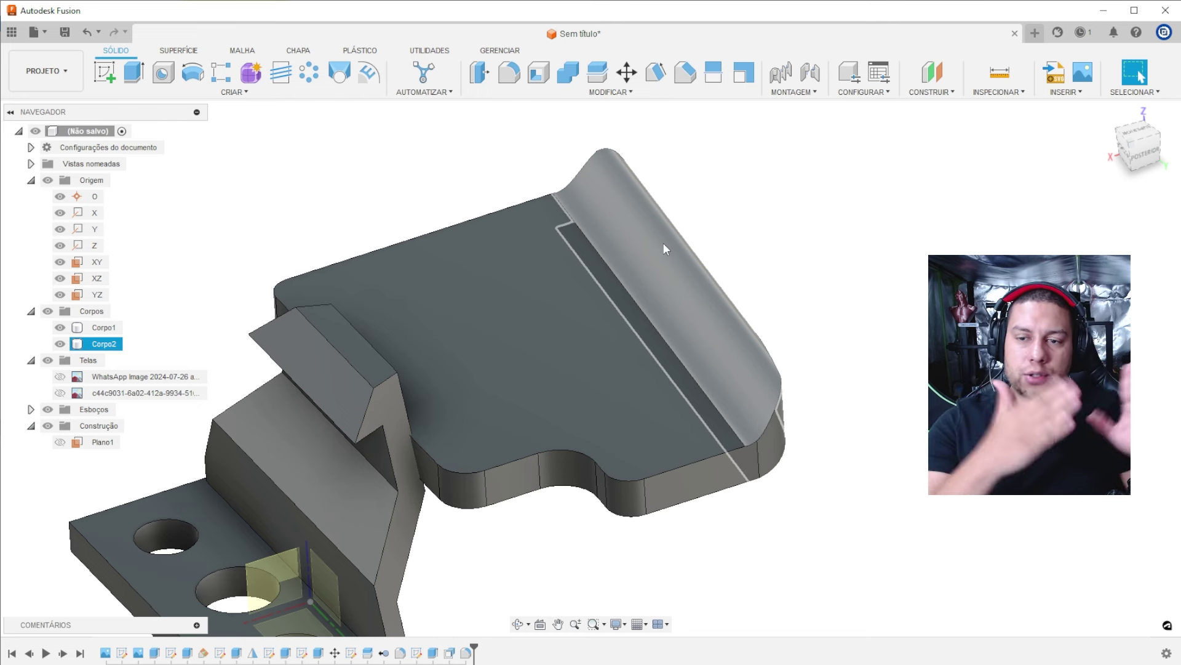
{"action": "key", "text": "Escape"}
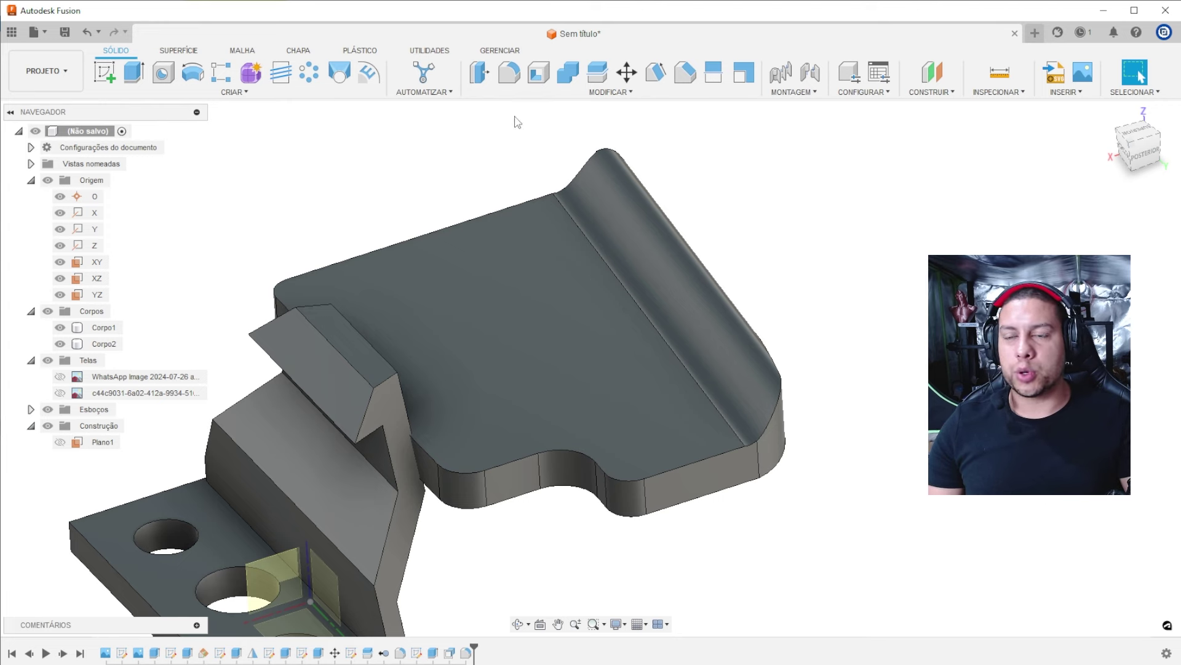
{"action": "scroll", "coordinate": [806, 285], "scroll_direction": "down", "scroll_amount": 3}
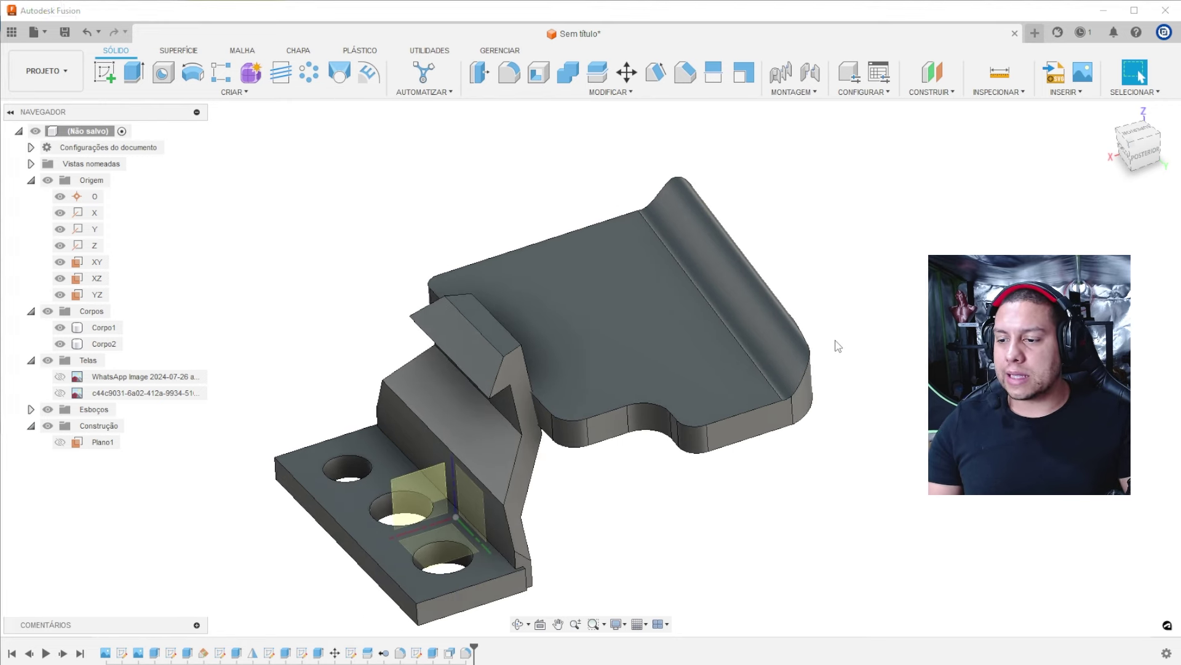
{"action": "key", "text": "alt+Tab"}
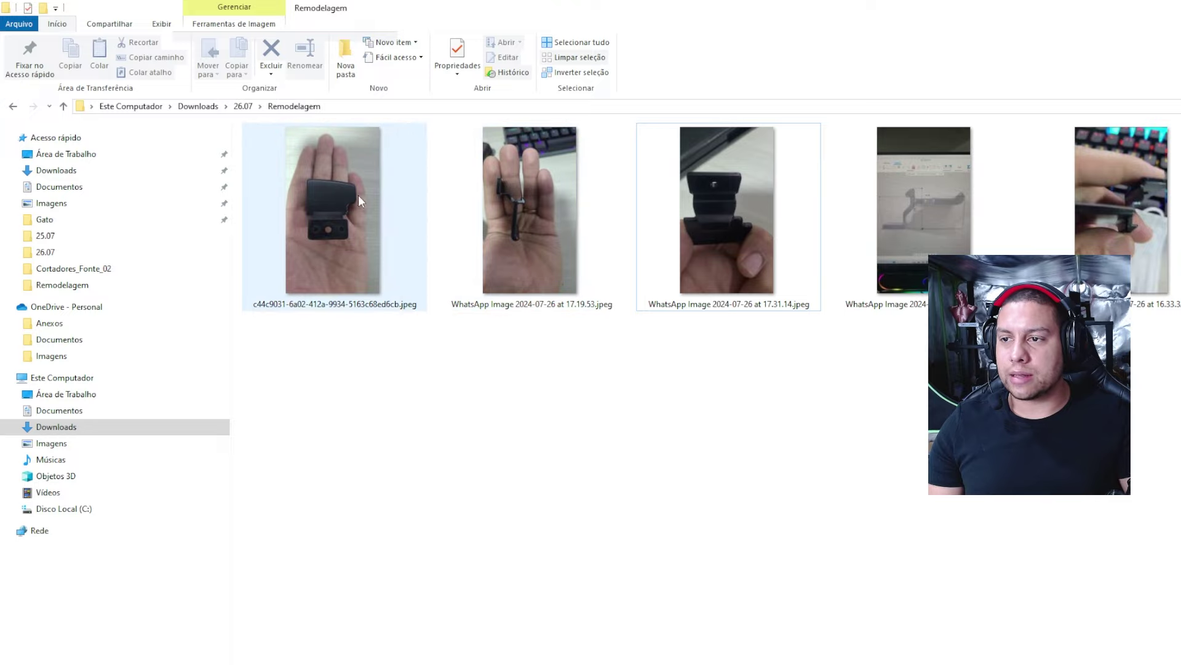
{"action": "key", "text": "alt+Tab"}
Orbit to a side-on angle and inspect the body at the curved flange end.
{"action": "middle_click_drag", "start_coordinate": [774, 268], "coordinate": [774, 288], "text": "shift"}
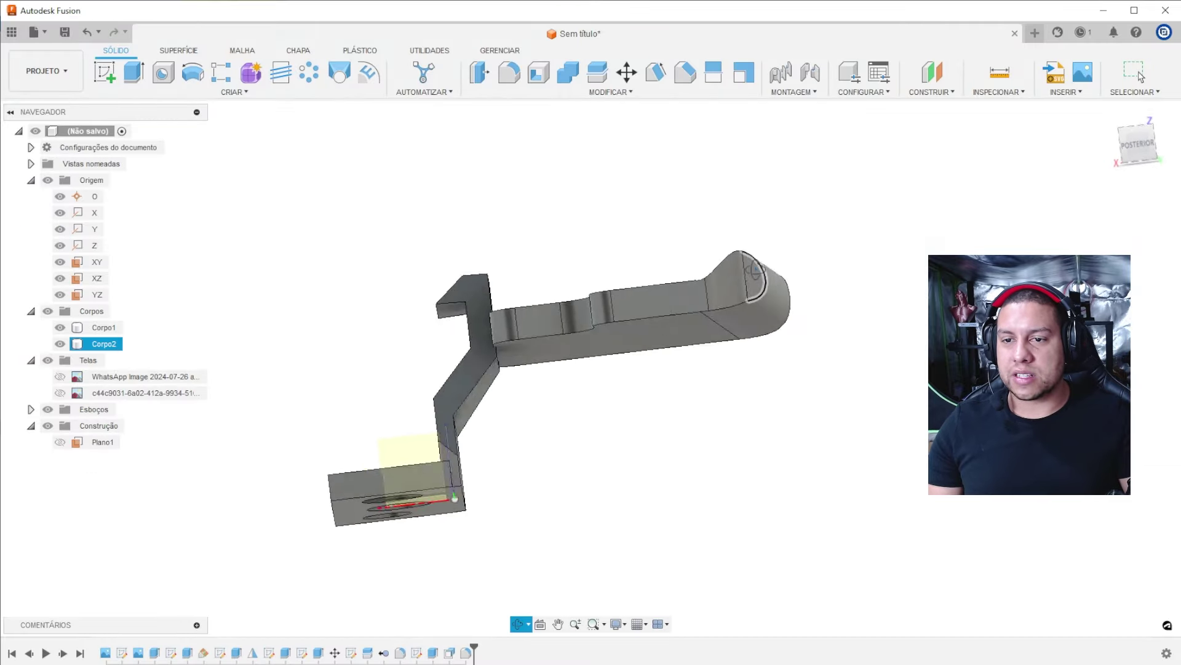
{"action": "left_click", "coordinate": [748, 295]}
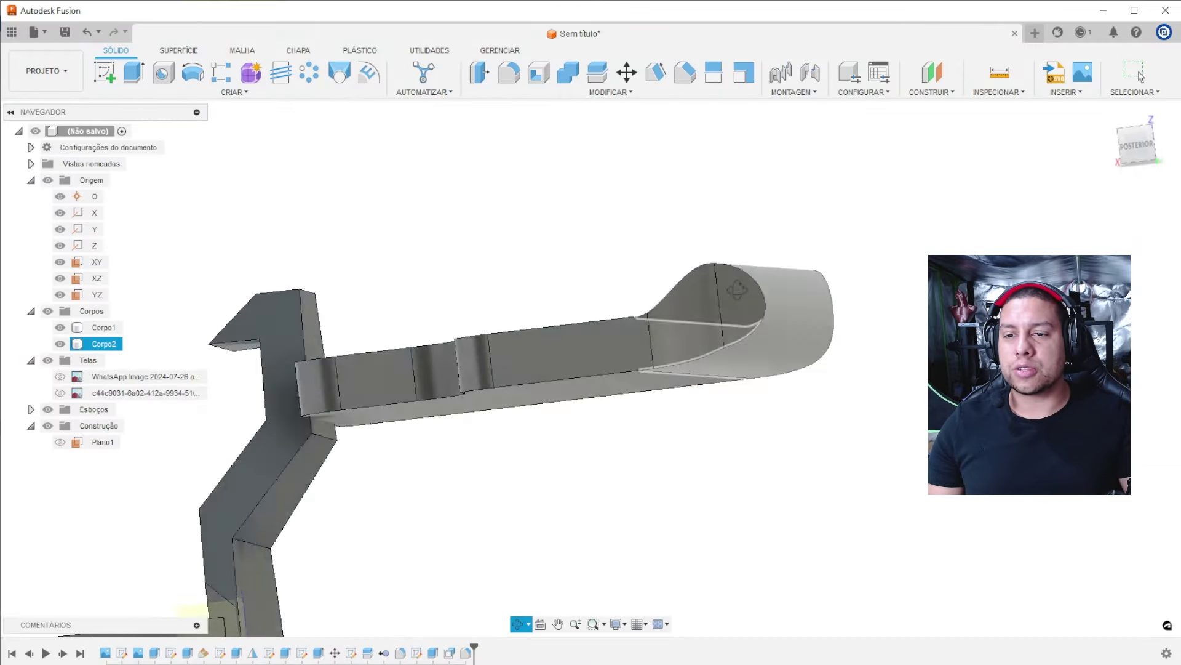
{"action": "scroll", "coordinate": [765, 299], "scroll_direction": "up", "scroll_amount": 5}
{"action": "left_click", "coordinate": [849, 263]}
{"action": "scroll", "coordinate": [849, 263], "scroll_direction": "down", "scroll_amount": 2}
{"action": "scroll", "coordinate": [884, 297], "scroll_direction": "down", "scroll_amount": 4}
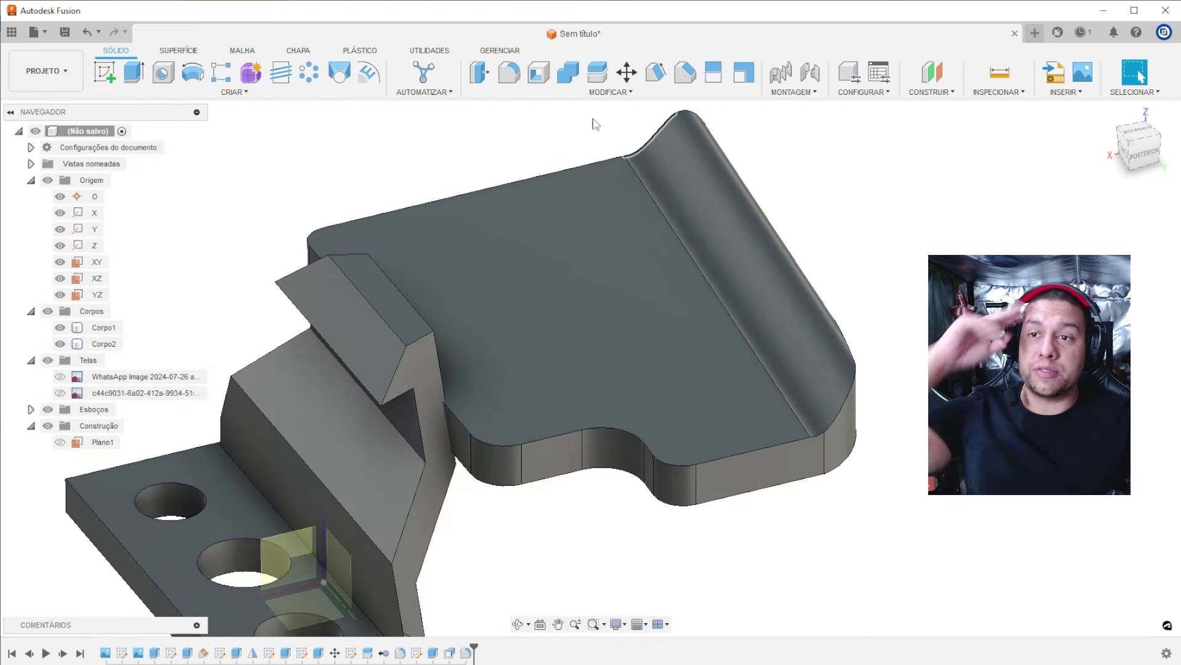
Join Corpo1 into target Corpo2 with Combine, leaving a single body.
{"action": "left_click", "coordinate": [567, 78]}
{"action": "scroll", "coordinate": [705, 232], "scroll_direction": "down", "scroll_amount": 2}
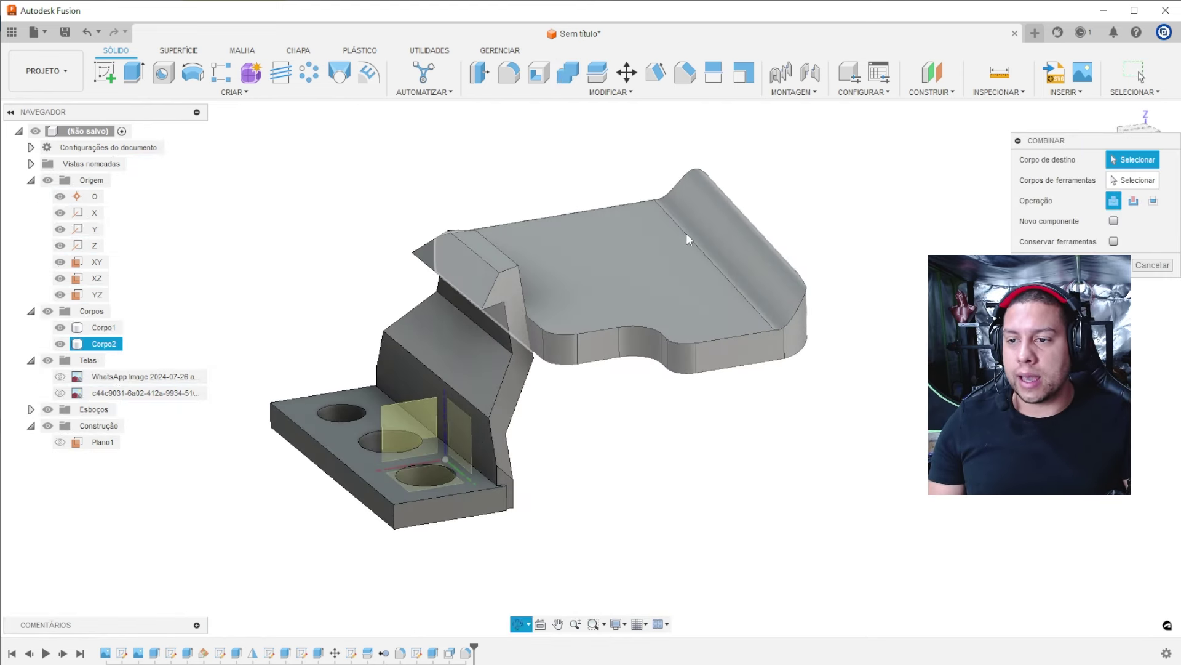
{"action": "left_click", "coordinate": [706, 232]}
{"action": "left_click", "coordinate": [463, 334]}
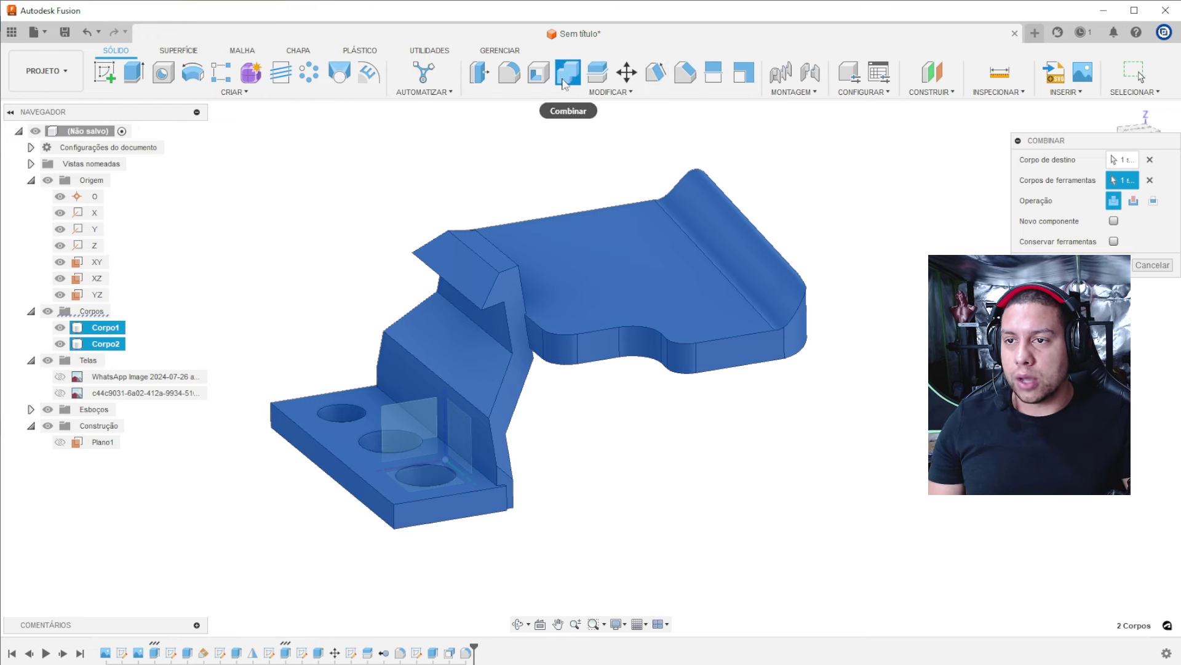
{"action": "left_click_drag", "start_coordinate": [1095, 143], "coordinate": [378, 168]}
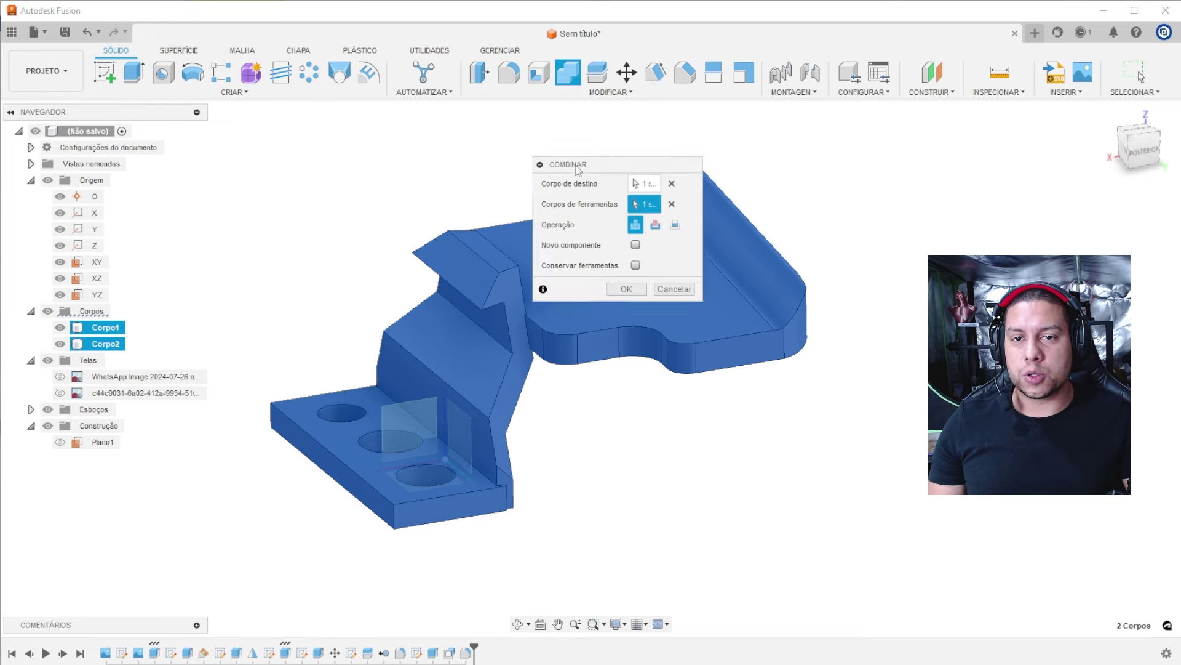
{"action": "left_click", "coordinate": [387, 289]}
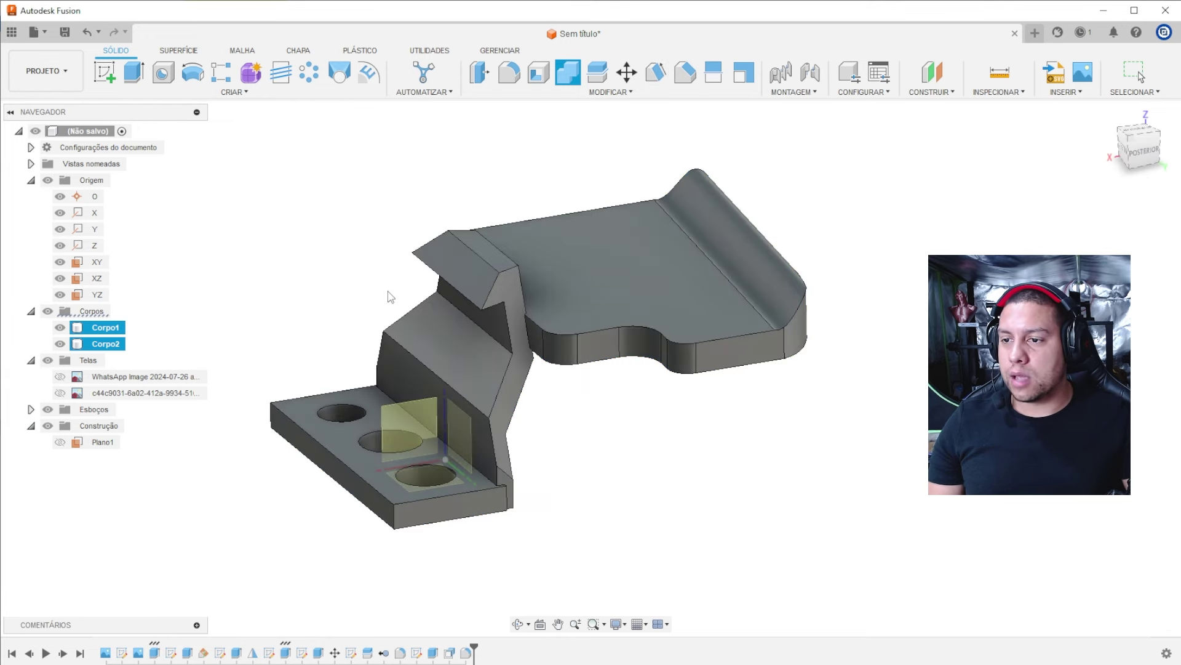
{"action": "right_click", "coordinate": [96, 327]}
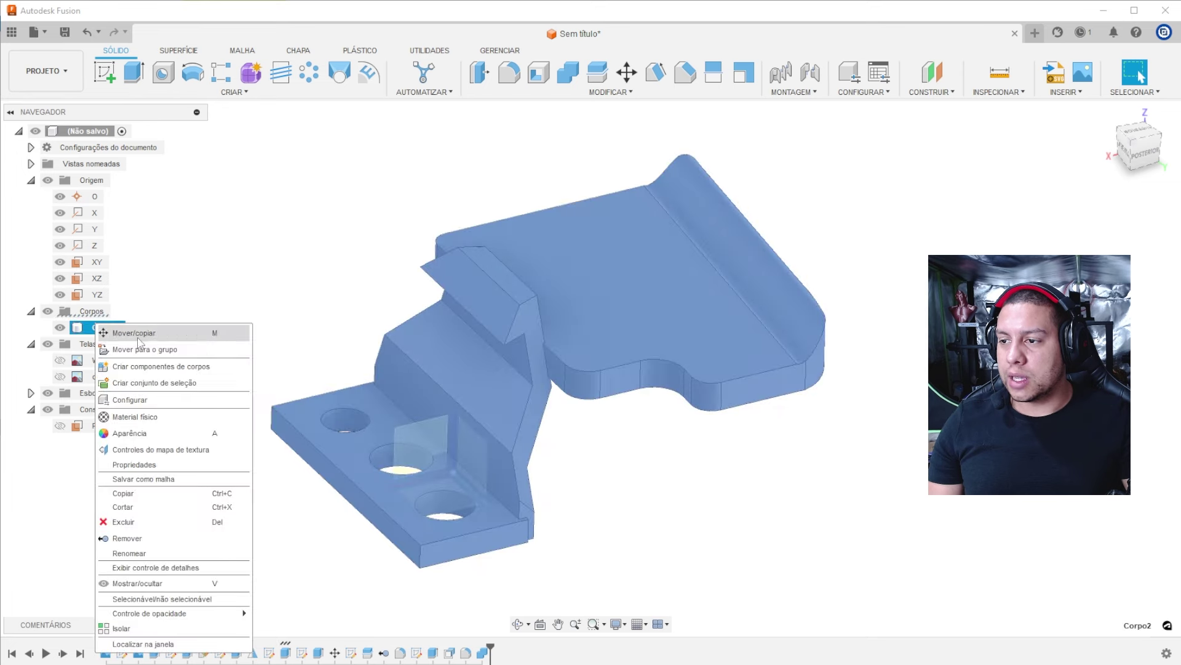
{"action": "left_click", "coordinate": [651, 508]}
{"action": "scroll", "coordinate": [571, 342], "scroll_direction": "up", "scroll_amount": 3}
{"action": "scroll", "coordinate": [571, 342], "scroll_direction": "down", "scroll_amount": 5}
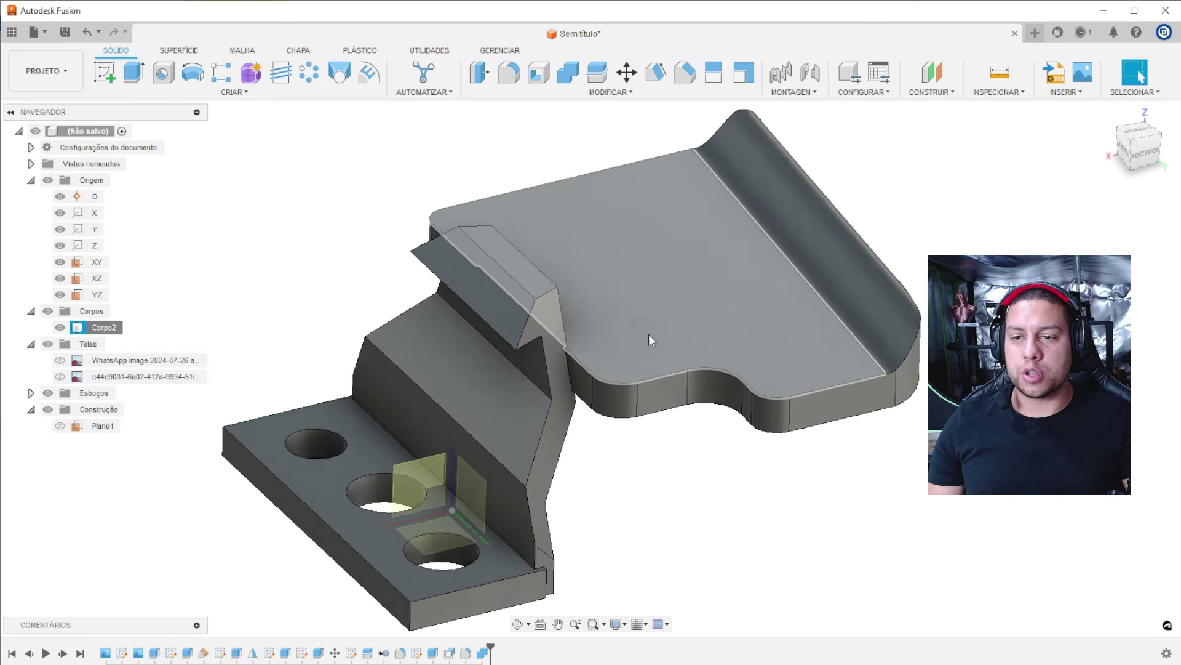